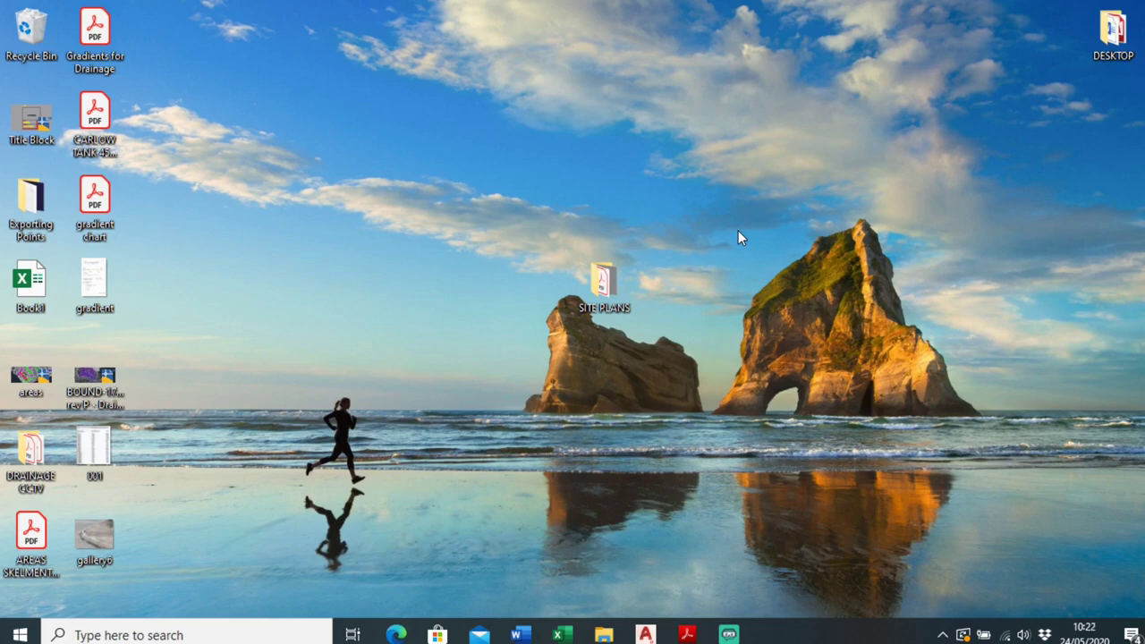
- Open the Site Plan - Tidy drawing from the SITE PLANS folder in AutoCAD and dismiss the plot notification
double_click(595, 281)
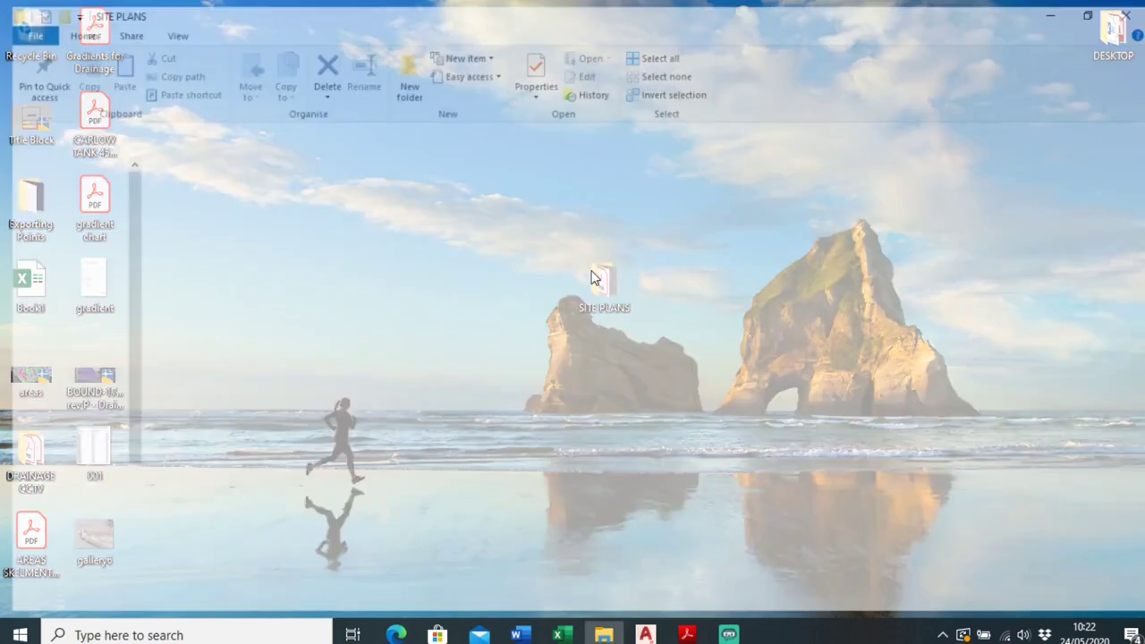
double_click(235, 581)
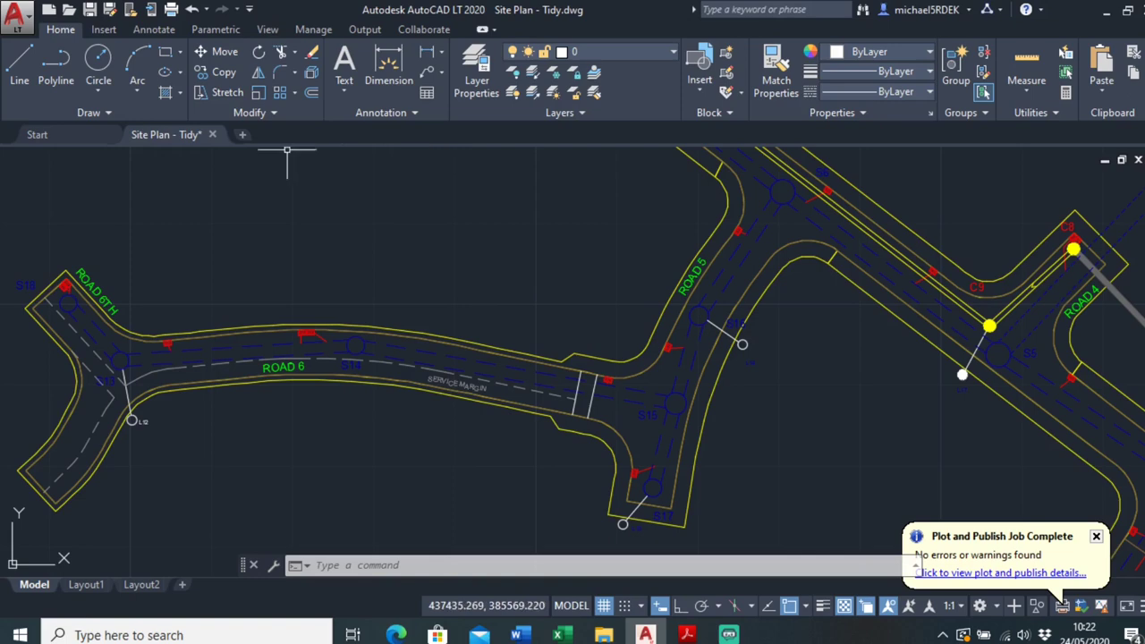
left_click(1097, 538)
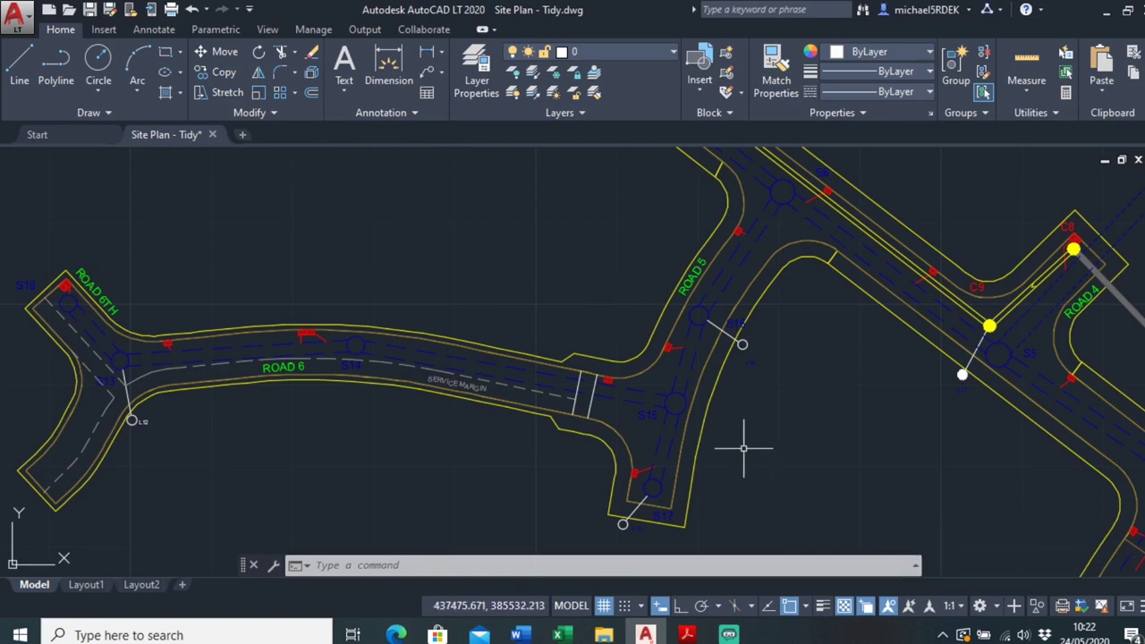
- Look over Road 5, Road 6 and Road 6TH in the site plan, including their junctions and turning heads
middle_click_drag(742, 448, 684, 431)
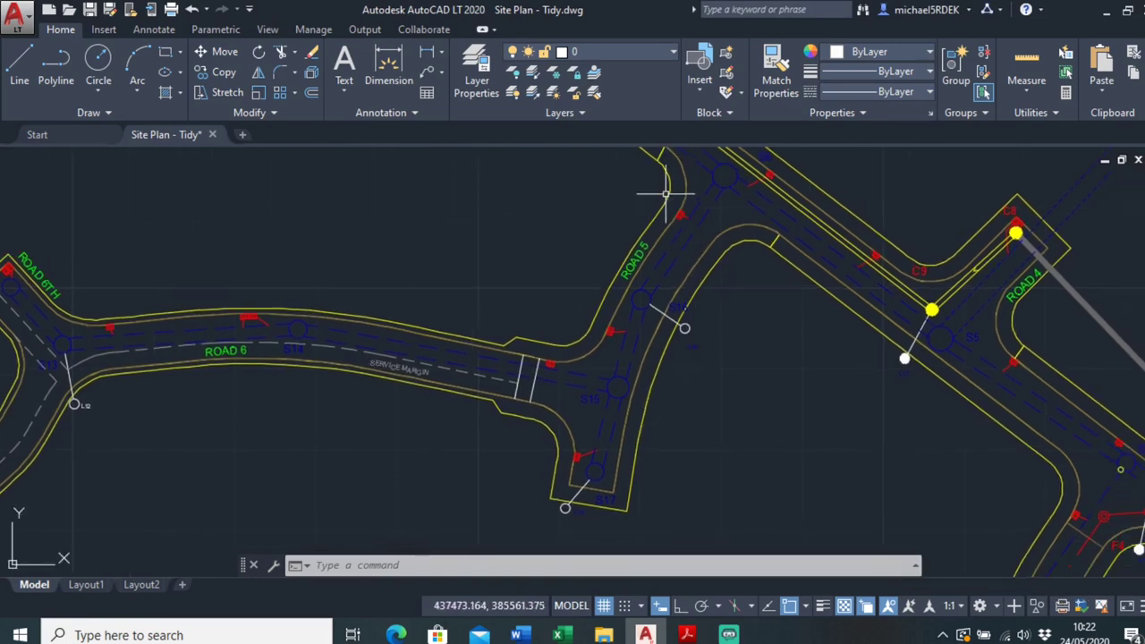
scroll(633, 366, "down", 2)
scroll(690, 274, "up", 3)
scroll(678, 297, "down", 2)
middle_click_drag(678, 297, 684, 276)
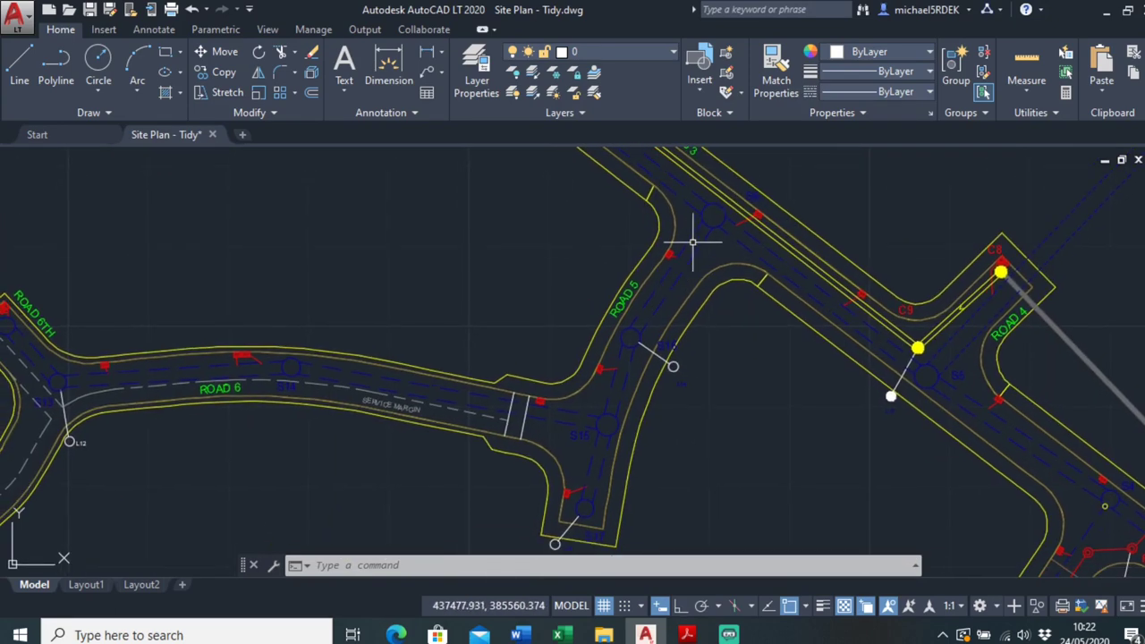
middle_click_drag(298, 365, 454, 352)
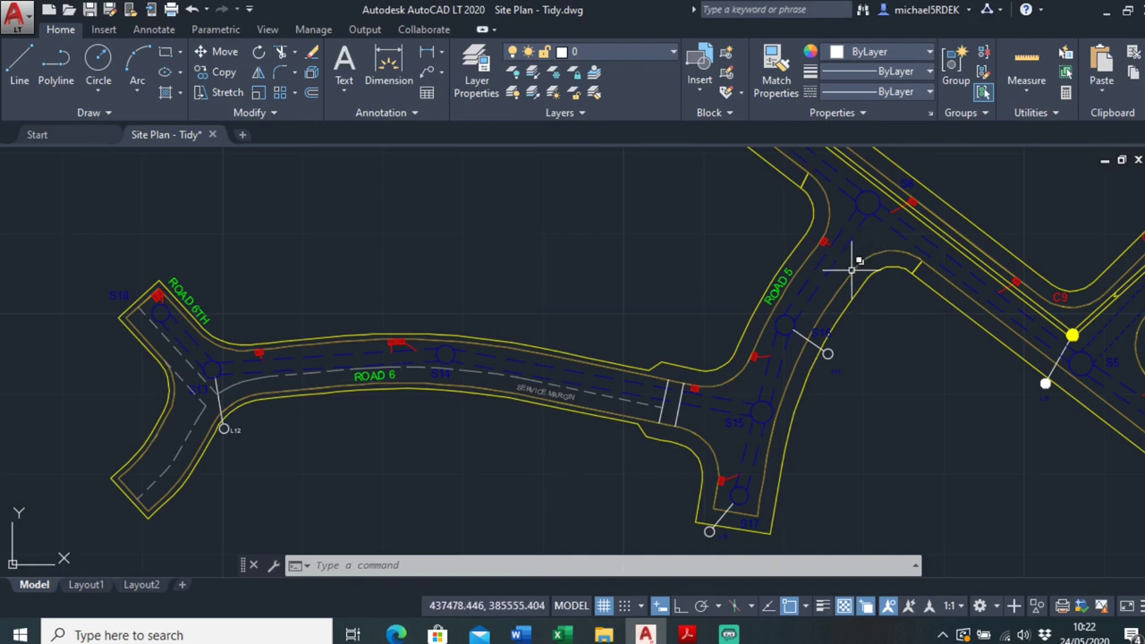
middle_click_drag(828, 331, 765, 329)
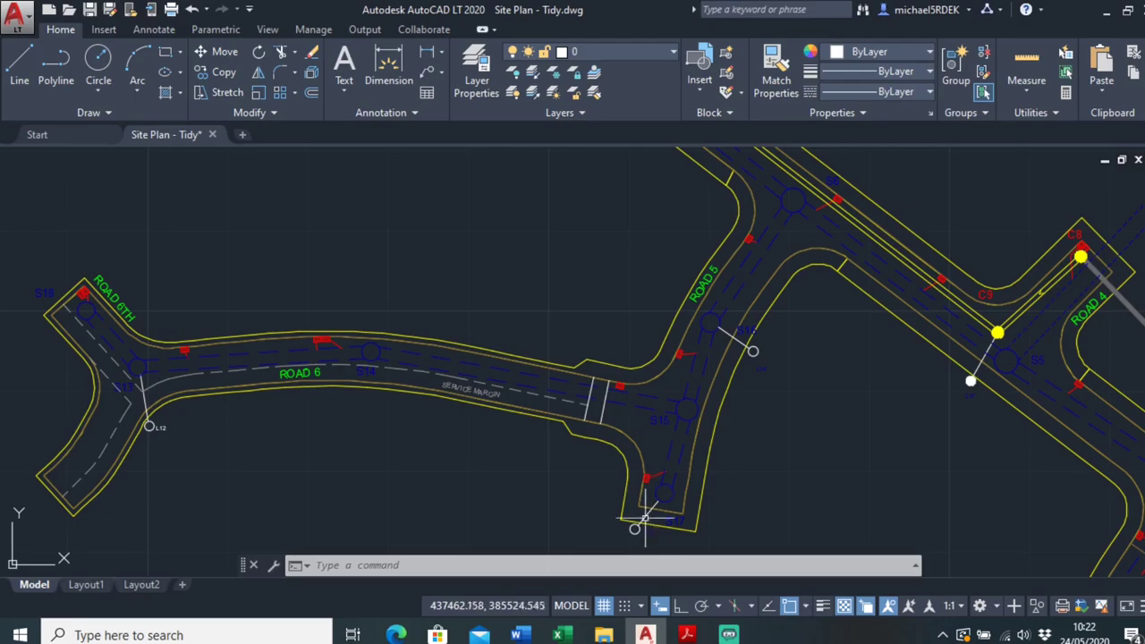
- Open Road construction Details Sheet 1 from the SITE PLANS folder and rotate its view counterclockwise
left_click(601, 634)
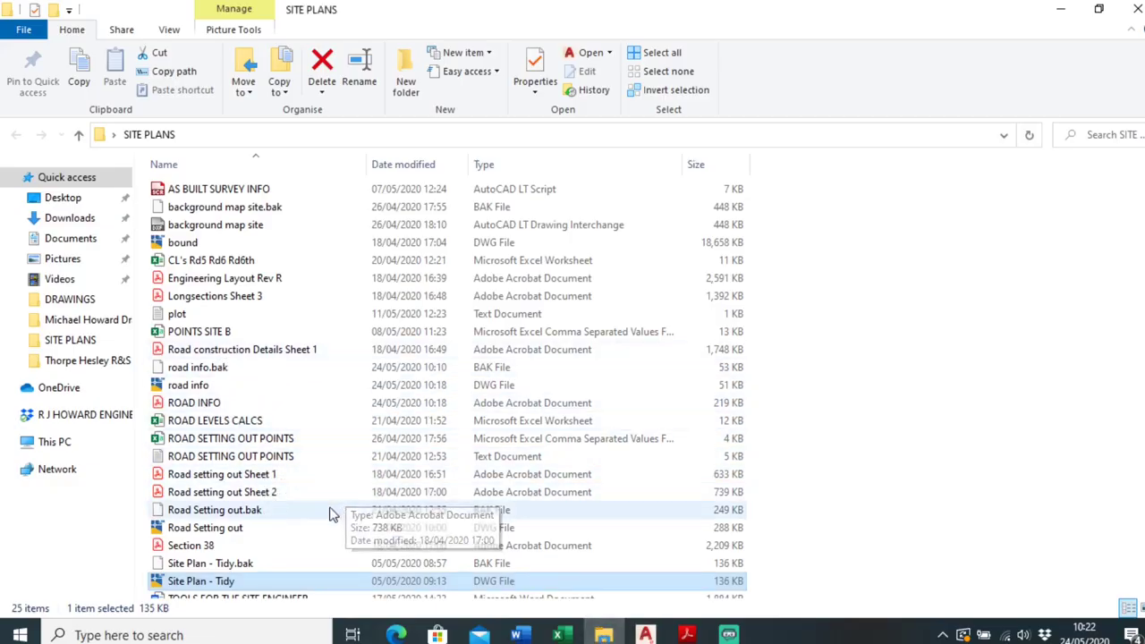
scroll(317, 527, "down", 1)
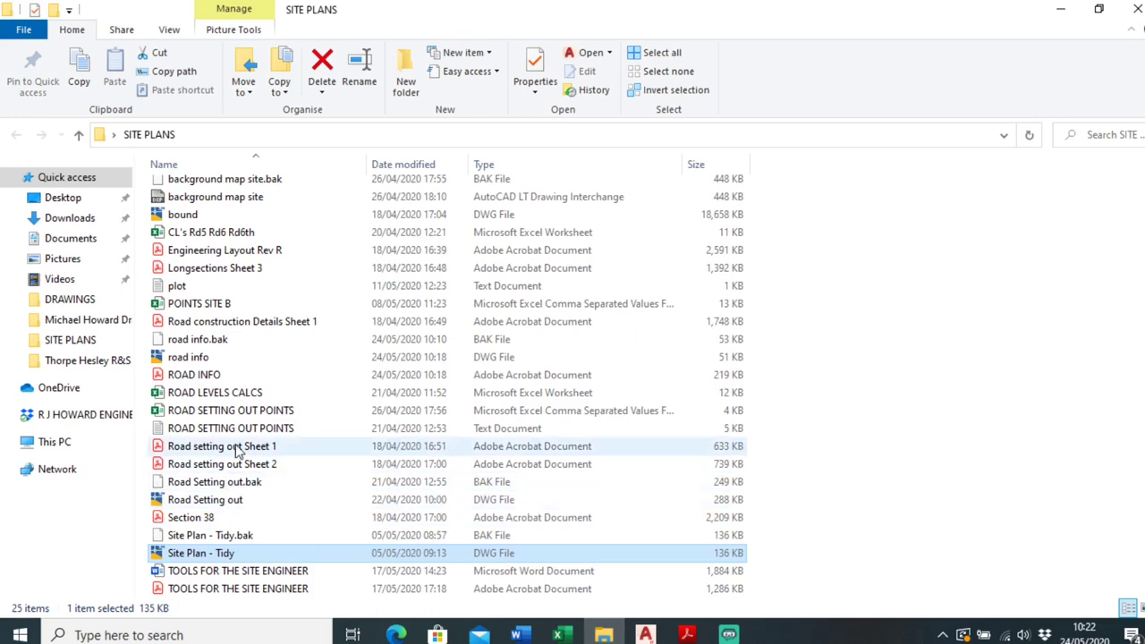
double_click(269, 322)
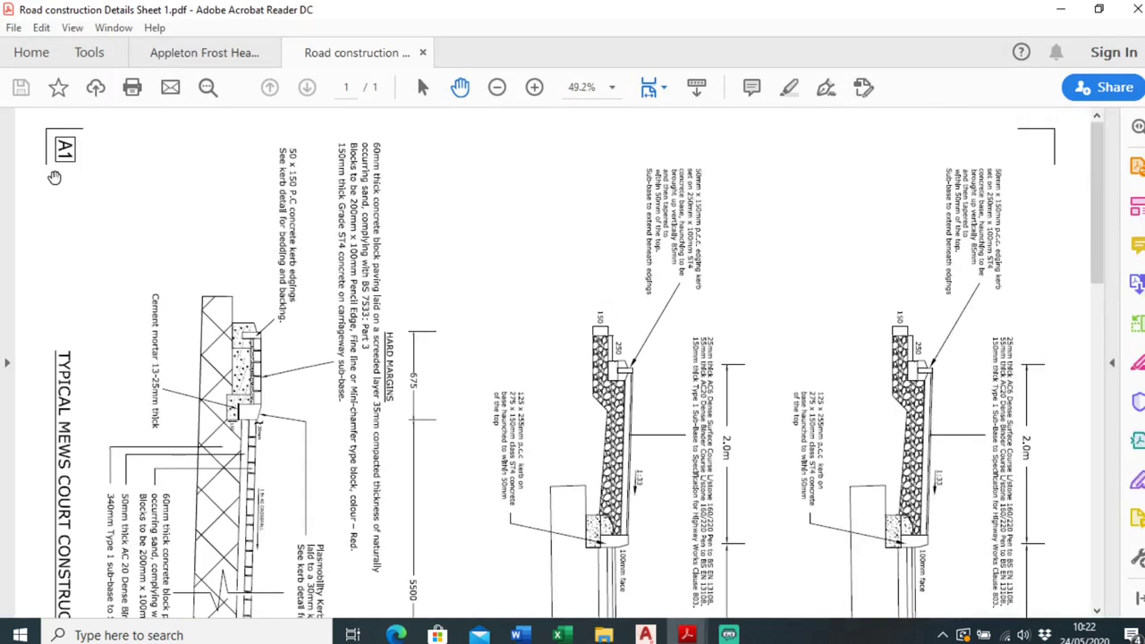
left_click(74, 33)
mouse_move(211, 94)
mouse_move(240, 55)
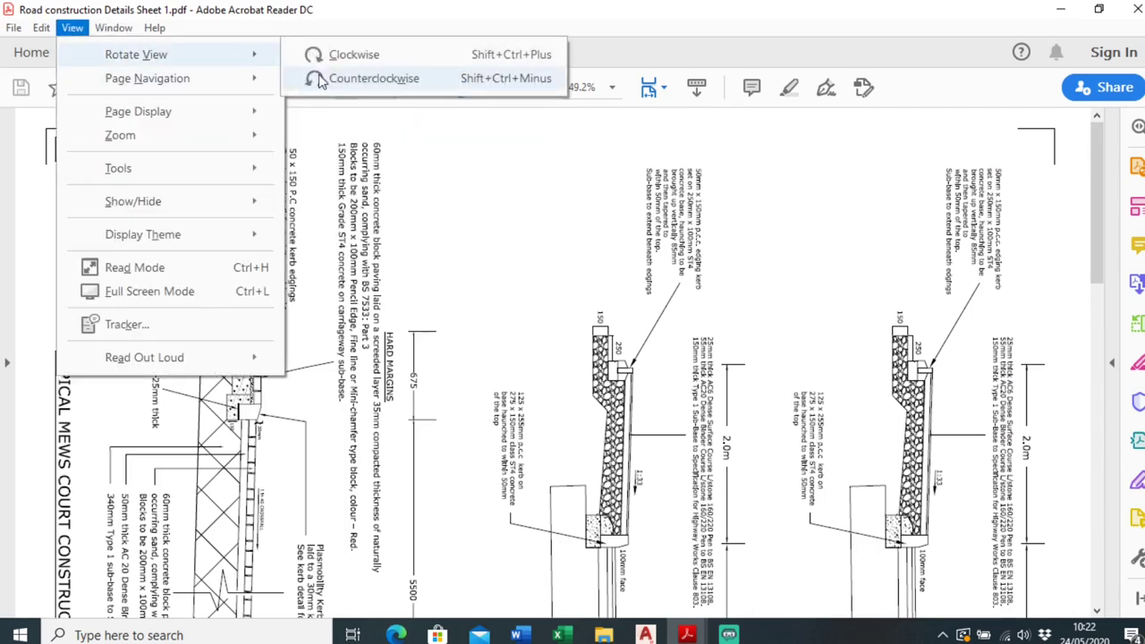
left_click(327, 79)
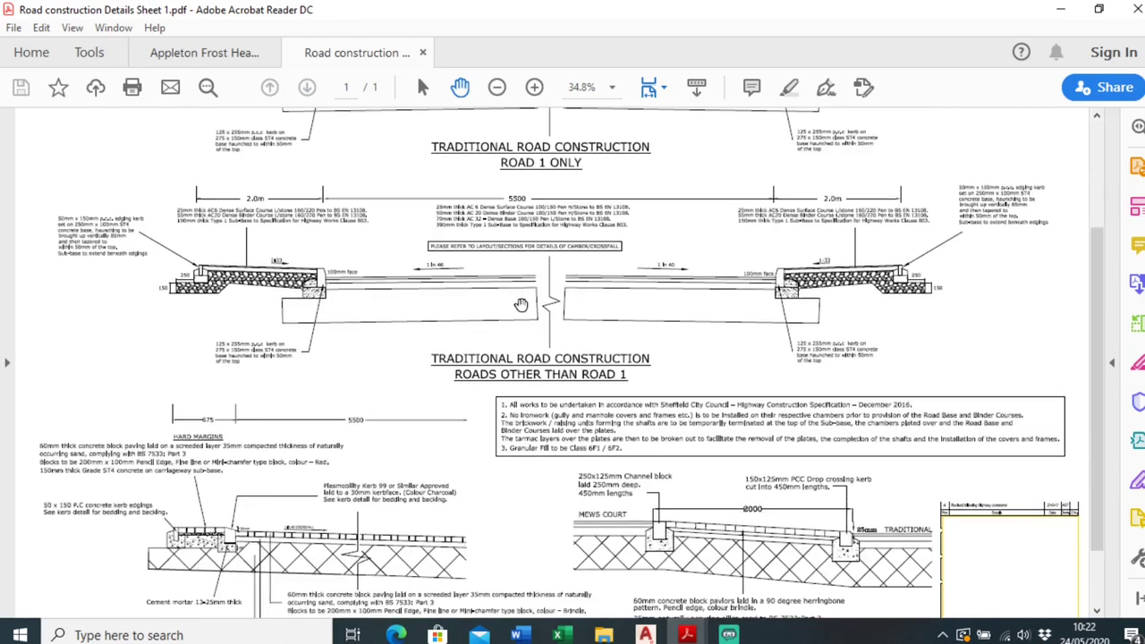
- Examine the layer thicknesses and crossfall in the traditional construction section for roads other than Road 1, and close the sheet
scroll(498, 264, "up", 2, "ctrl")
scroll(497, 264, "up", 1, "ctrl")
left_click_drag(393, 253, 582, 253)
left_click_drag(352, 258, 252, 353)
left_click_drag(455, 353, 440, 391)
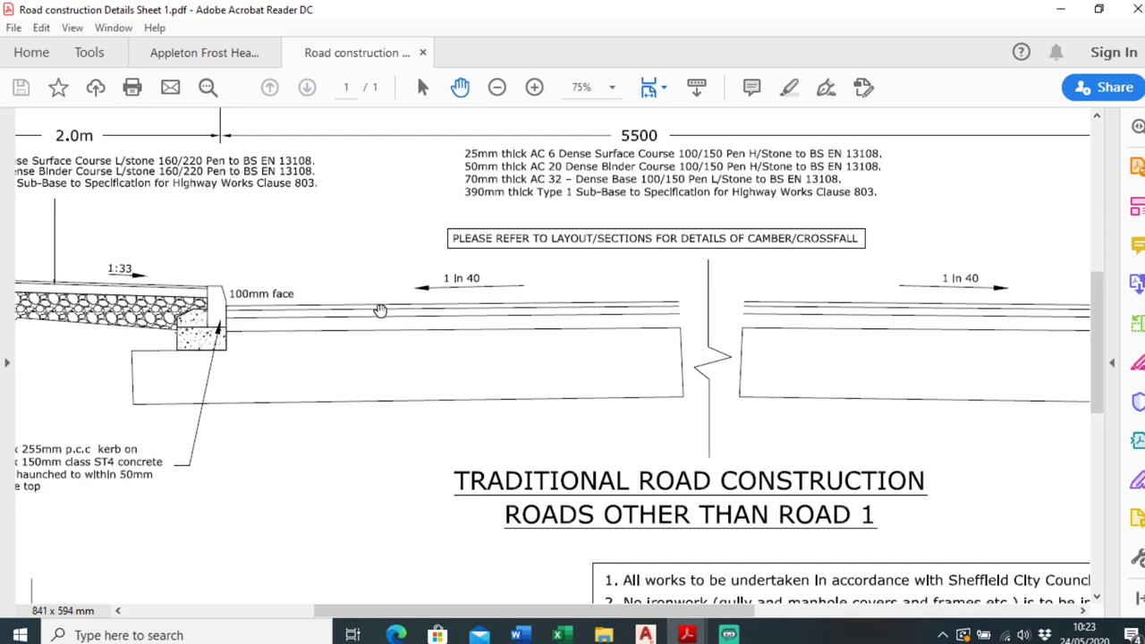
scroll(329, 325, "up", 1, "ctrl")
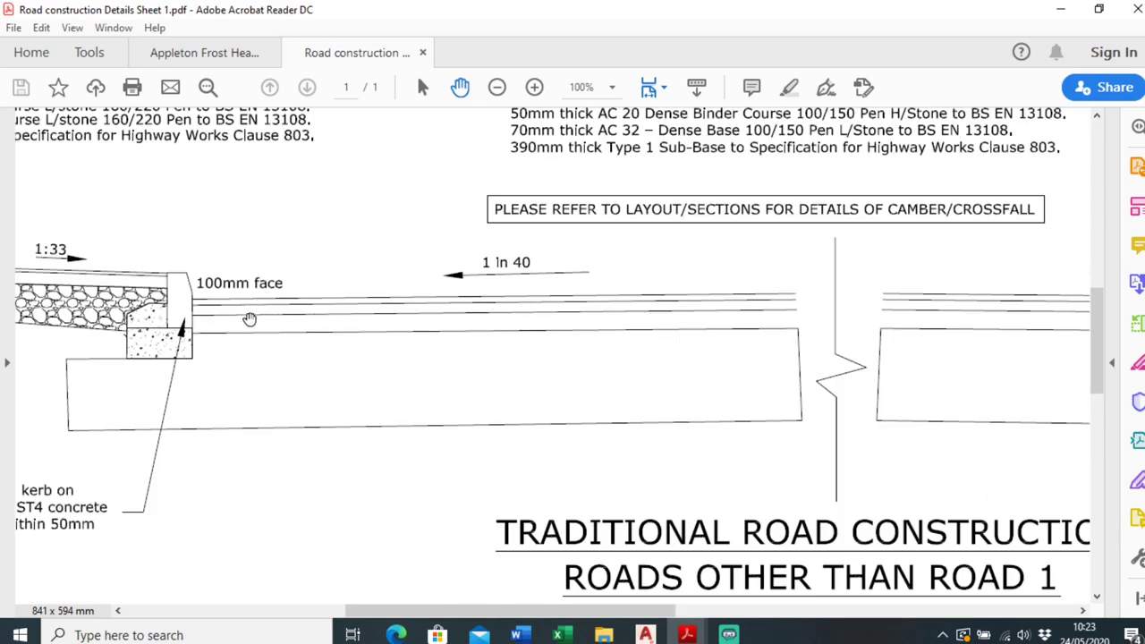
left_click_drag(338, 300, 341, 325)
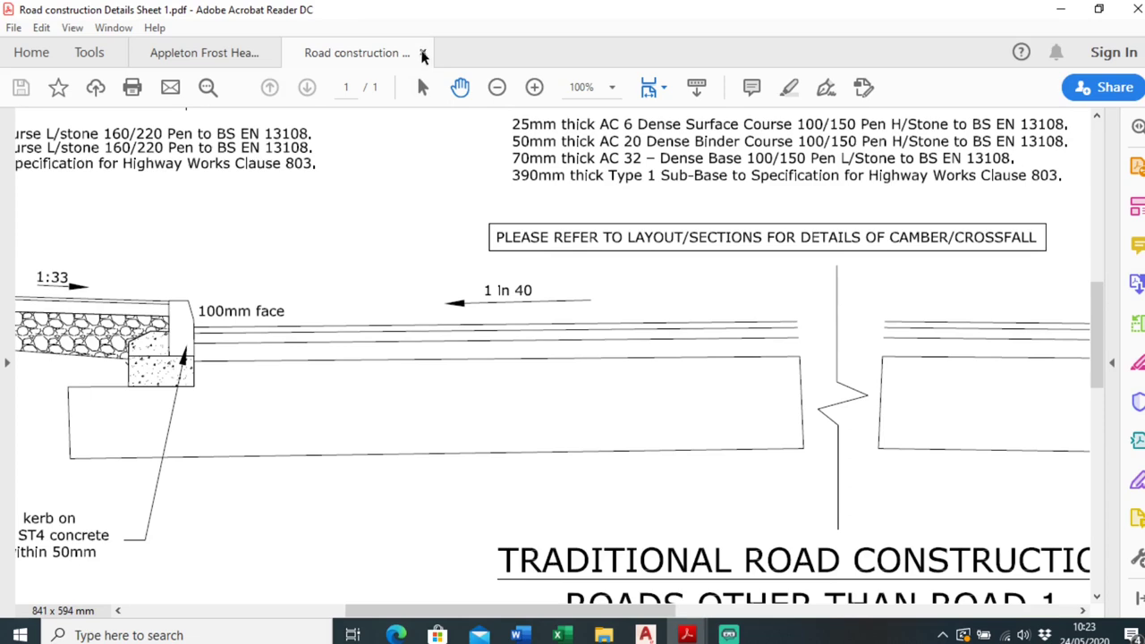
left_click(424, 55)
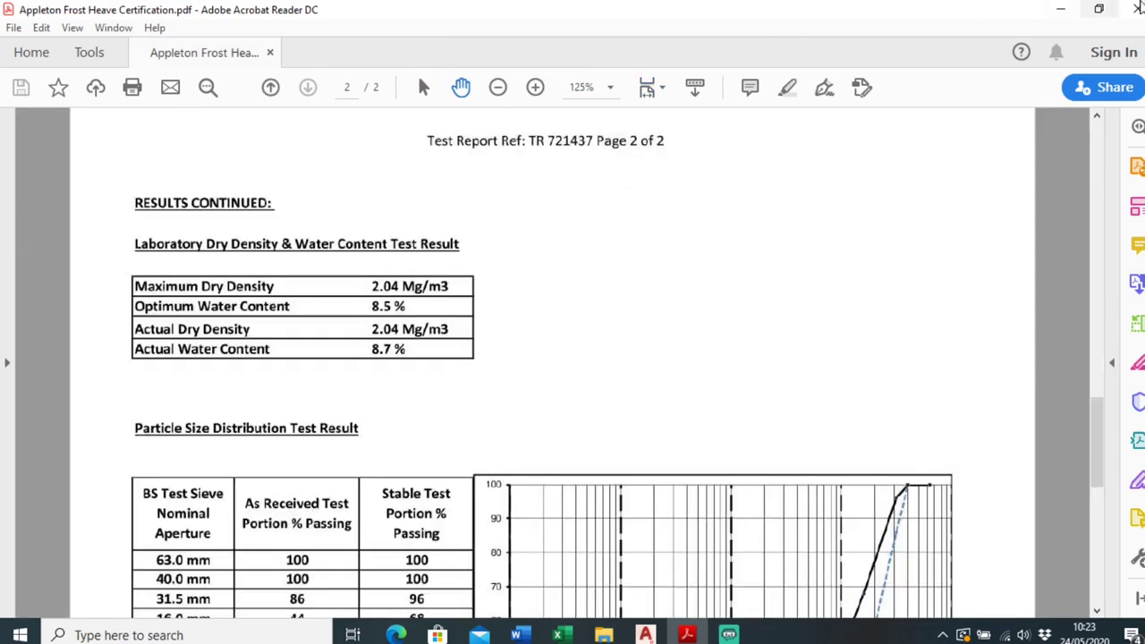
- Open the ROAD INFO PDF from the SITE PLANS folder and collapse its side panes
left_click(1060, 8)
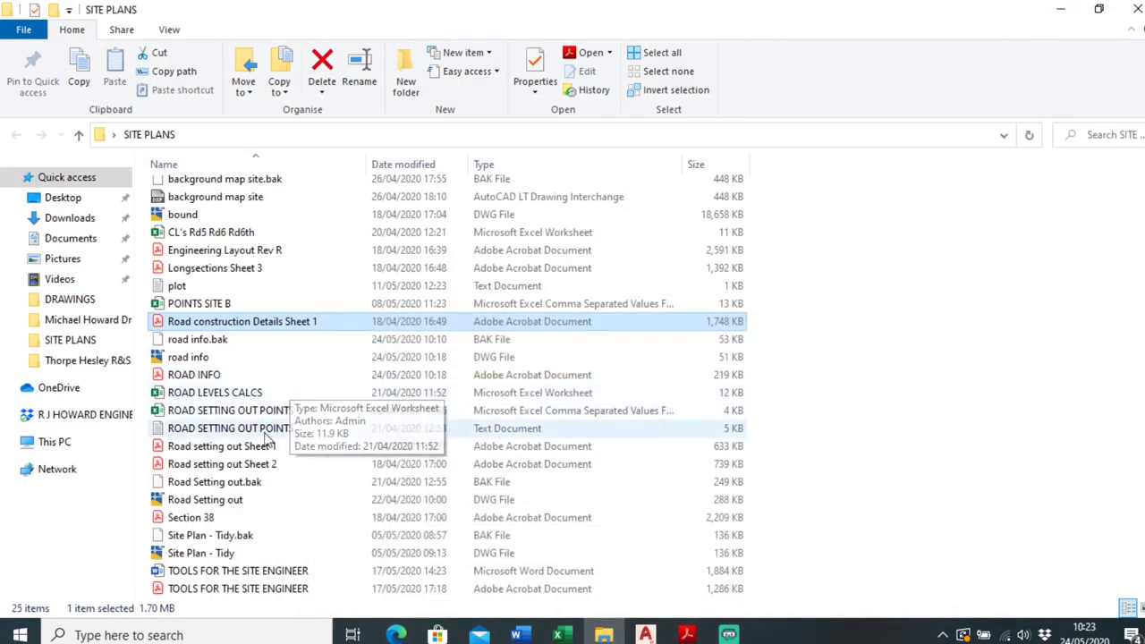
double_click(252, 376)
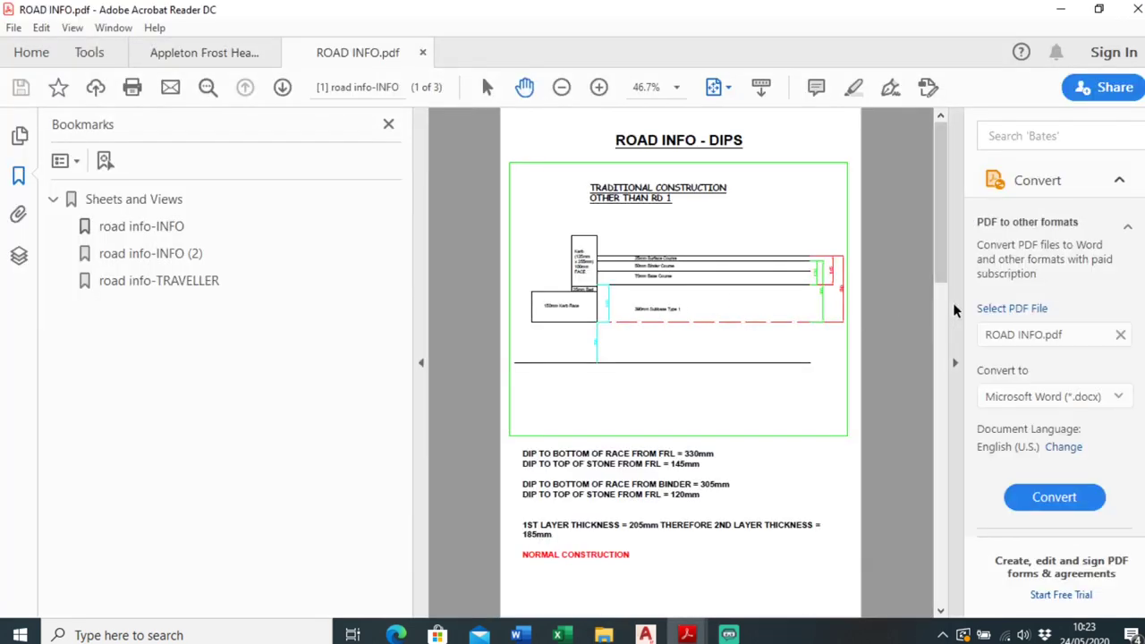
left_click(952, 317)
left_click(422, 362)
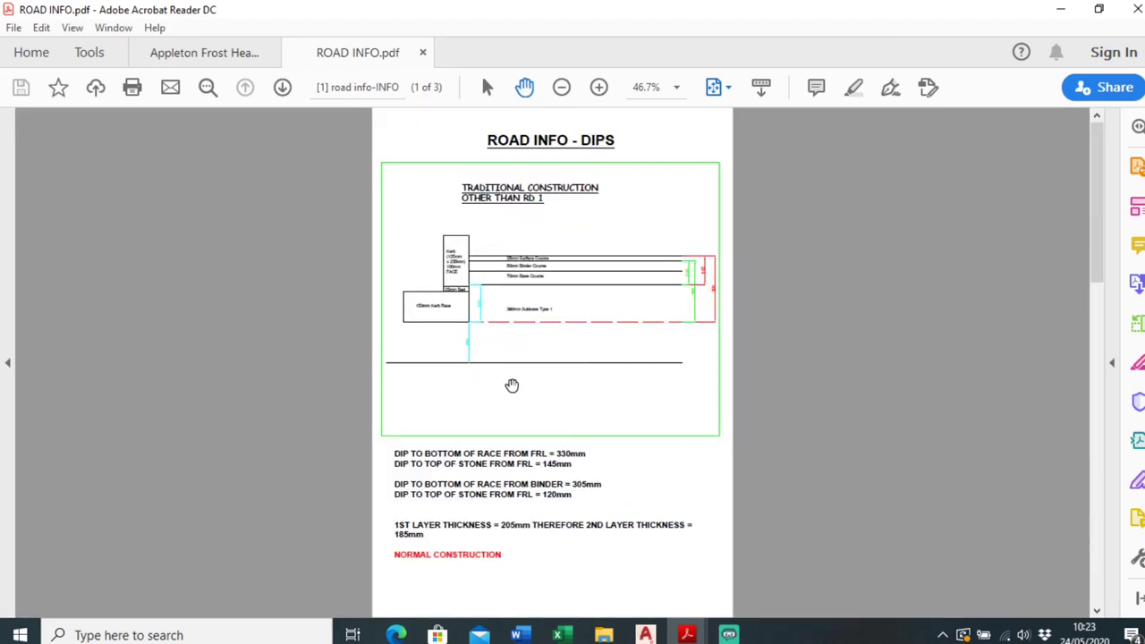
- Examine the kerb, surfacing courses, subbase layers and dip dimensions in the ROAD INFO section drawing, and put the PDF away
scroll(511, 384, "down", 10)
scroll(595, 384, "up", 10)
scroll(561, 397, "up", 2, "ctrl")
scroll(552, 388, "up", 1)
scroll(524, 268, "up", 1)
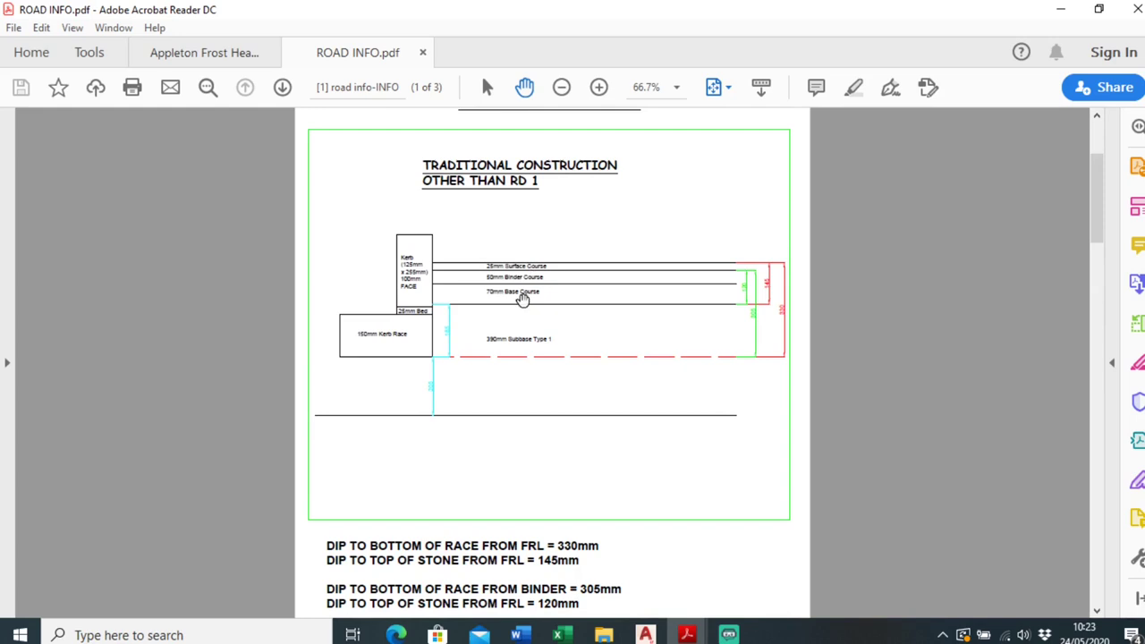
scroll(523, 299, "up", 3, "ctrl")
scroll(408, 353, "down", 1)
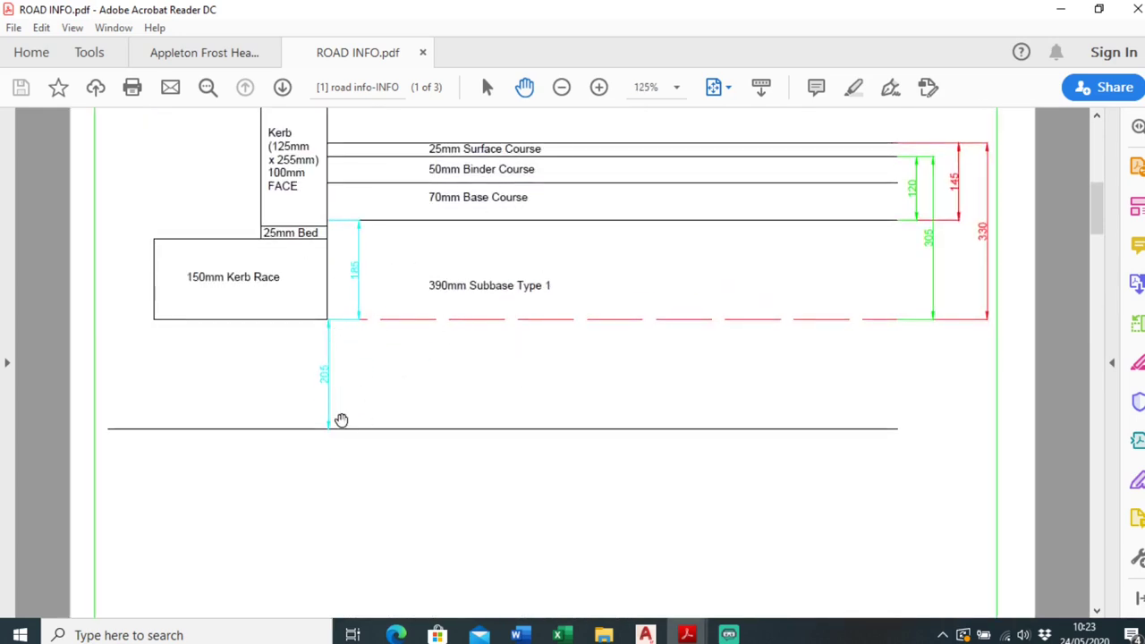
scroll(375, 362, "up", 2)
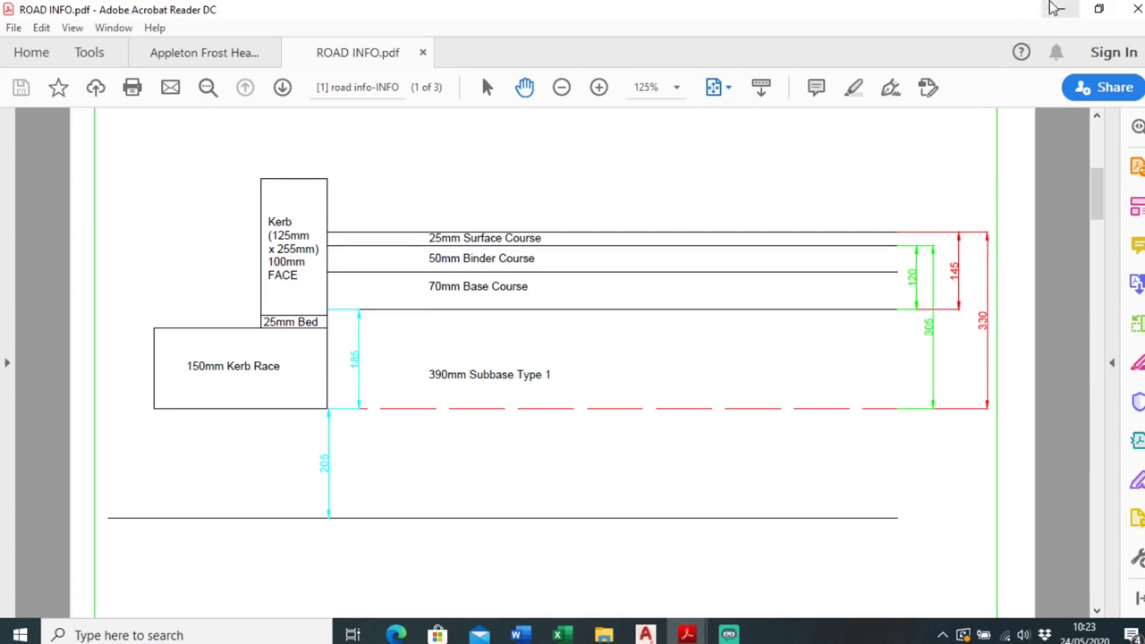
left_click(1065, 10)
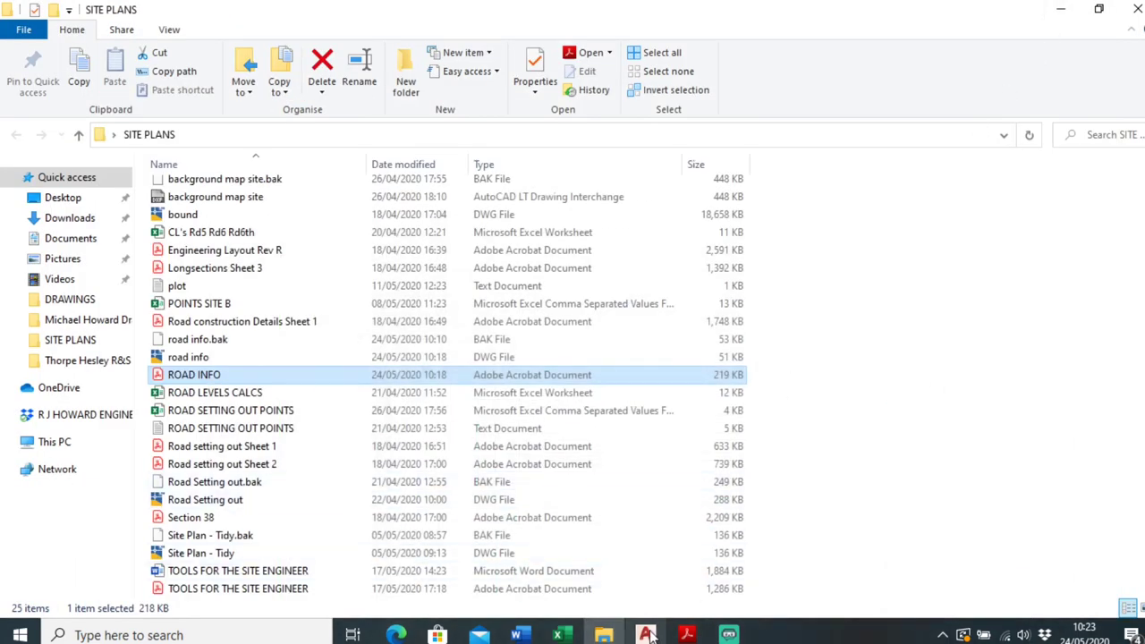
- Switch back to AutoCAD and examine where Road 6 with its service margin meets Road 5 near manhole S15
left_click(646, 634)
scroll(501, 465, "down", 2)
middle_click_drag(493, 462, 473, 435)
scroll(433, 423, "up", 3)
scroll(448, 426, "up", 2)
scroll(454, 427, "down", 2)
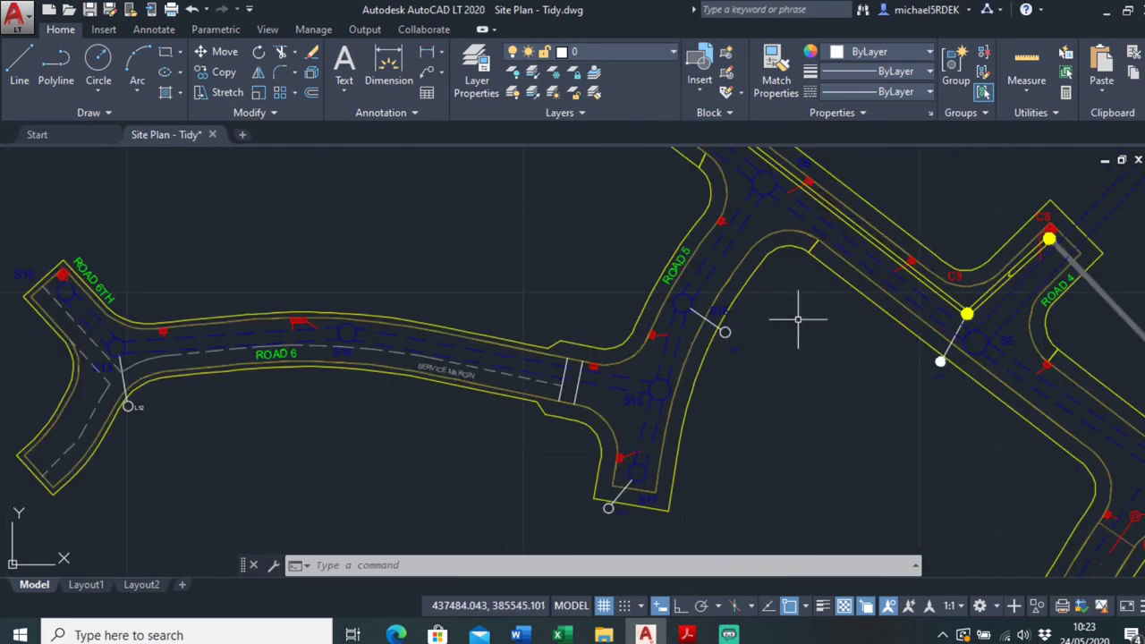
middle_click_drag(710, 253, 670, 266)
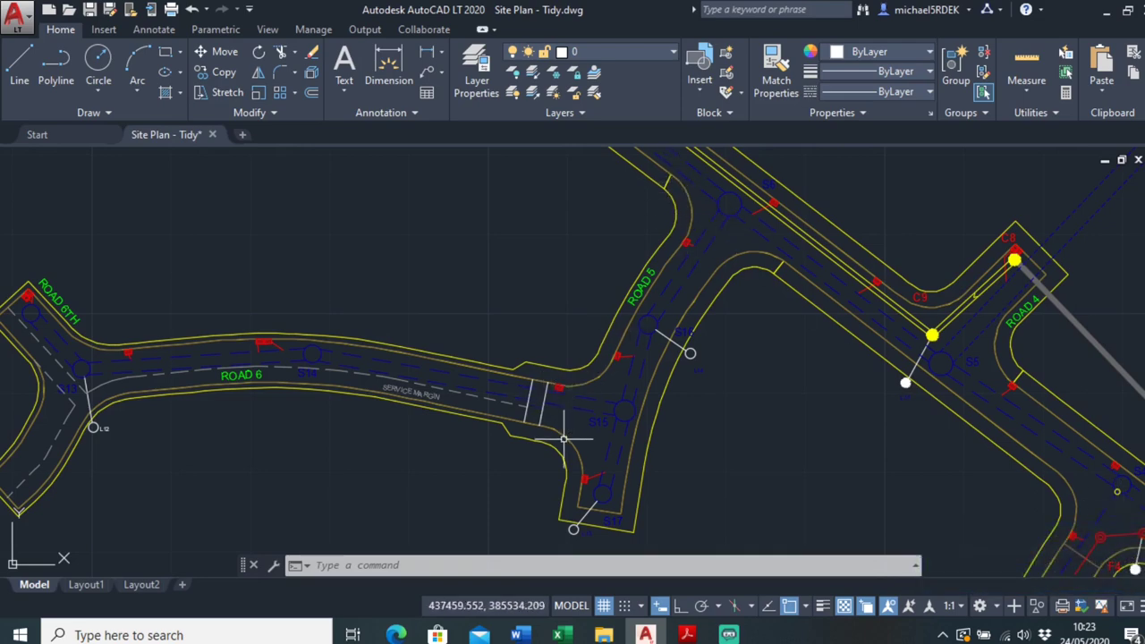
scroll(558, 390, "up", 5)
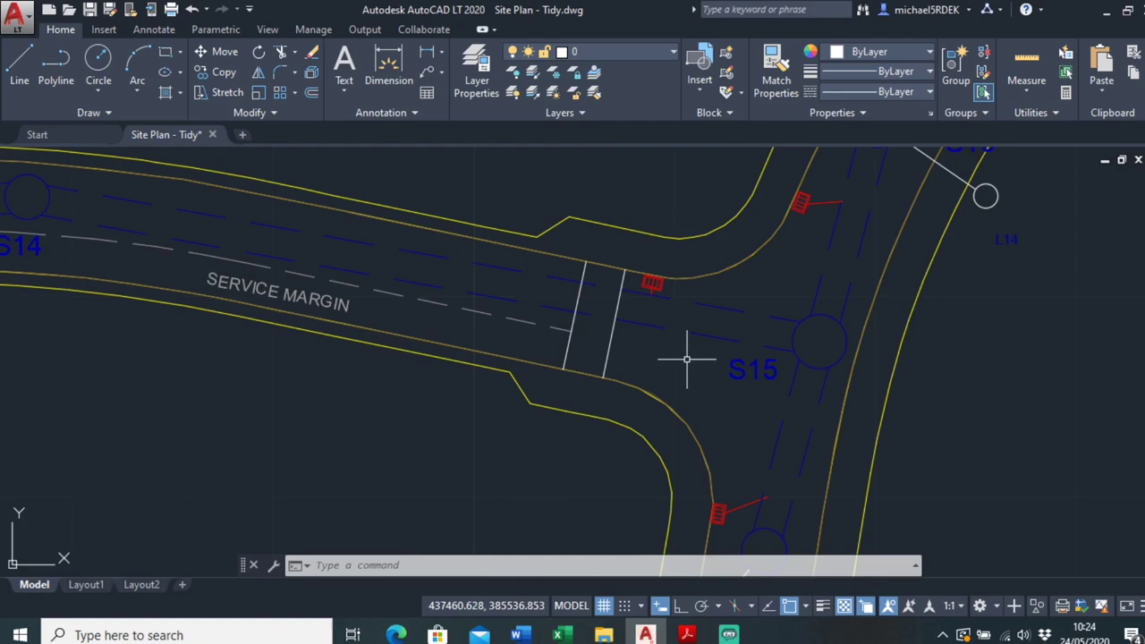
scroll(577, 345, "down", 5)
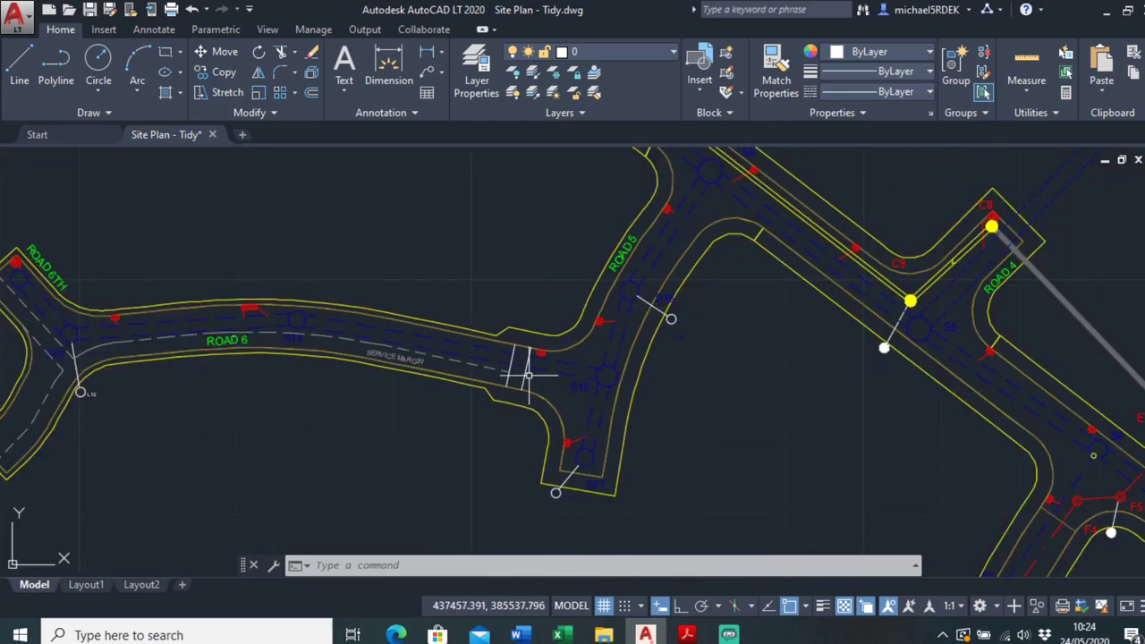
scroll(528, 370, "up", 4)
scroll(505, 356, "down", 2)
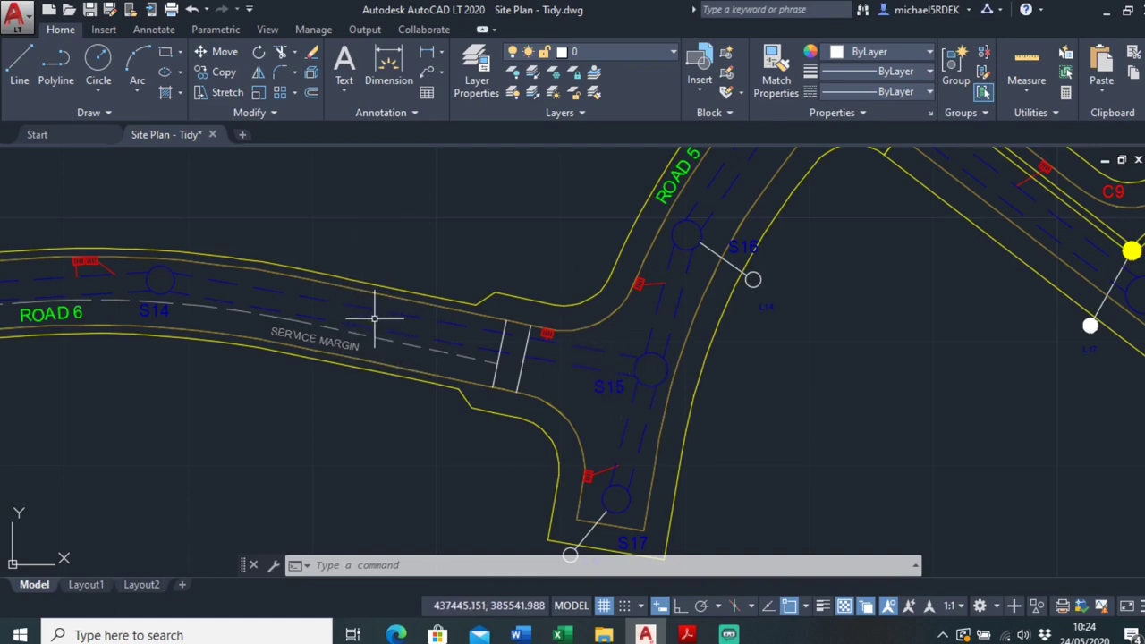
scroll(419, 340, "down", 2)
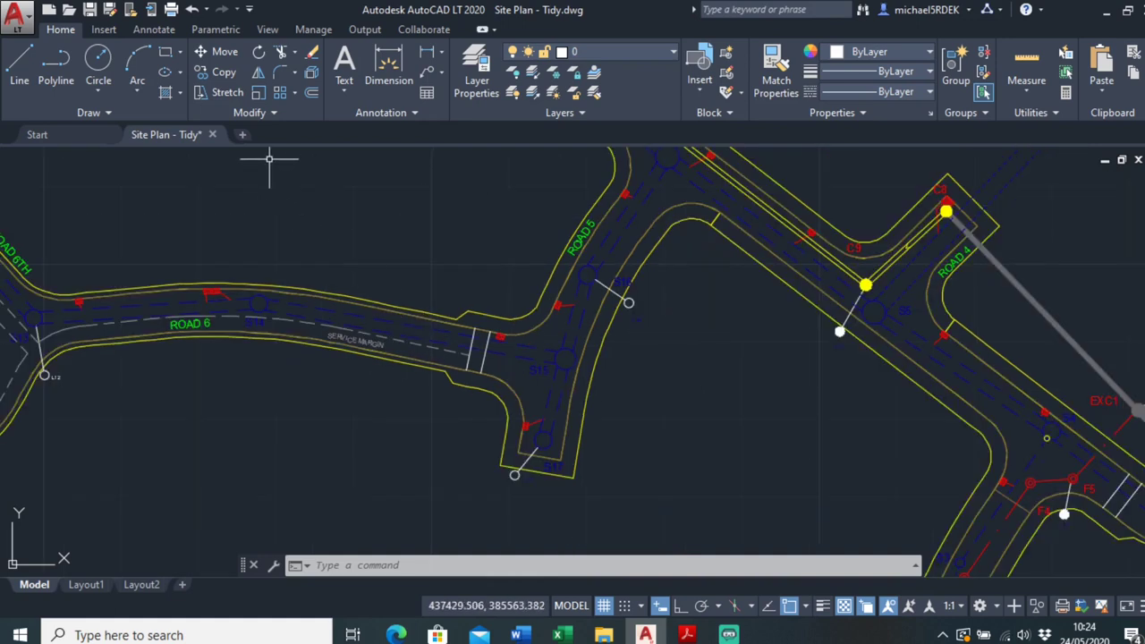
middle_click_drag(522, 349, 498, 367)
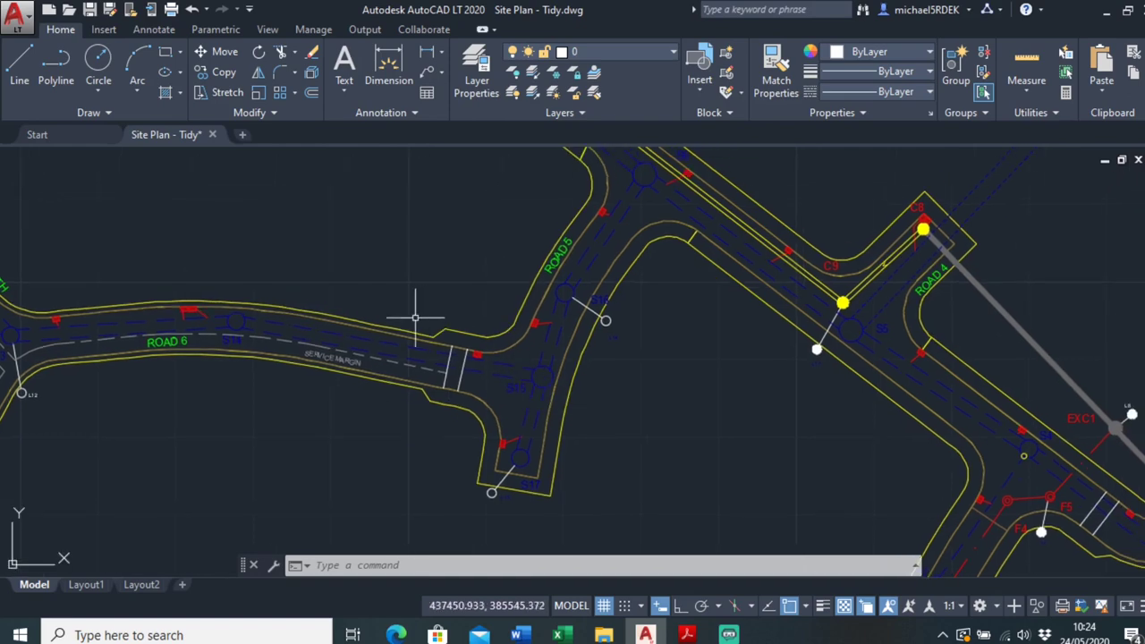
- Set up a cyan layer named AREA1 and make it current for the polyline
left_click(56, 62)
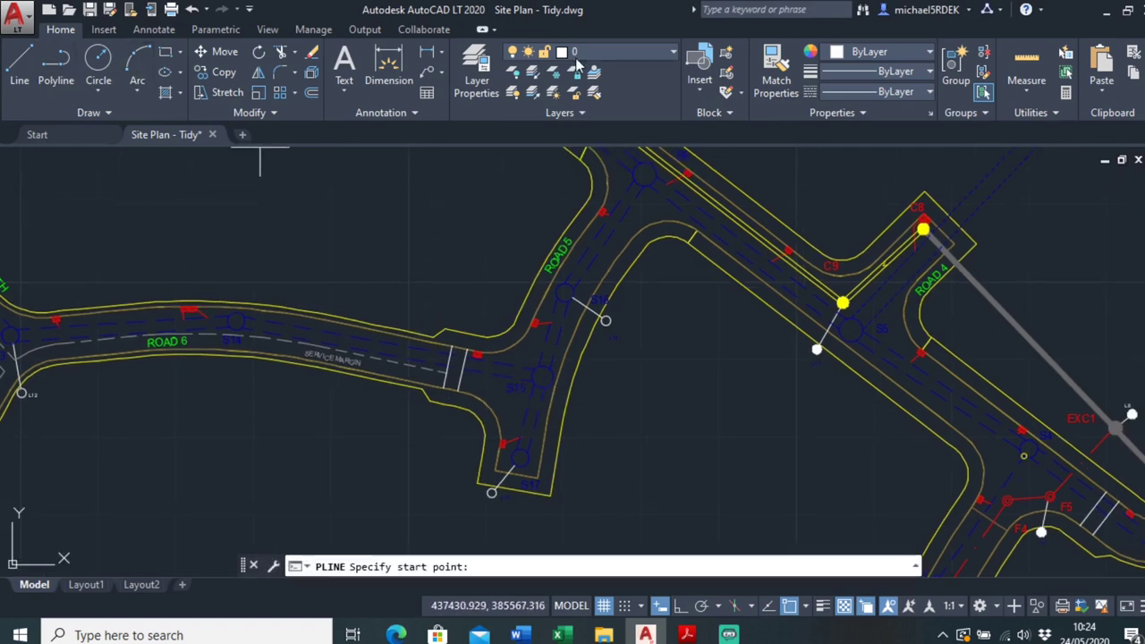
left_click(477, 71)
left_click(1009, 211)
left_click(493, 354)
left_click(559, 450)
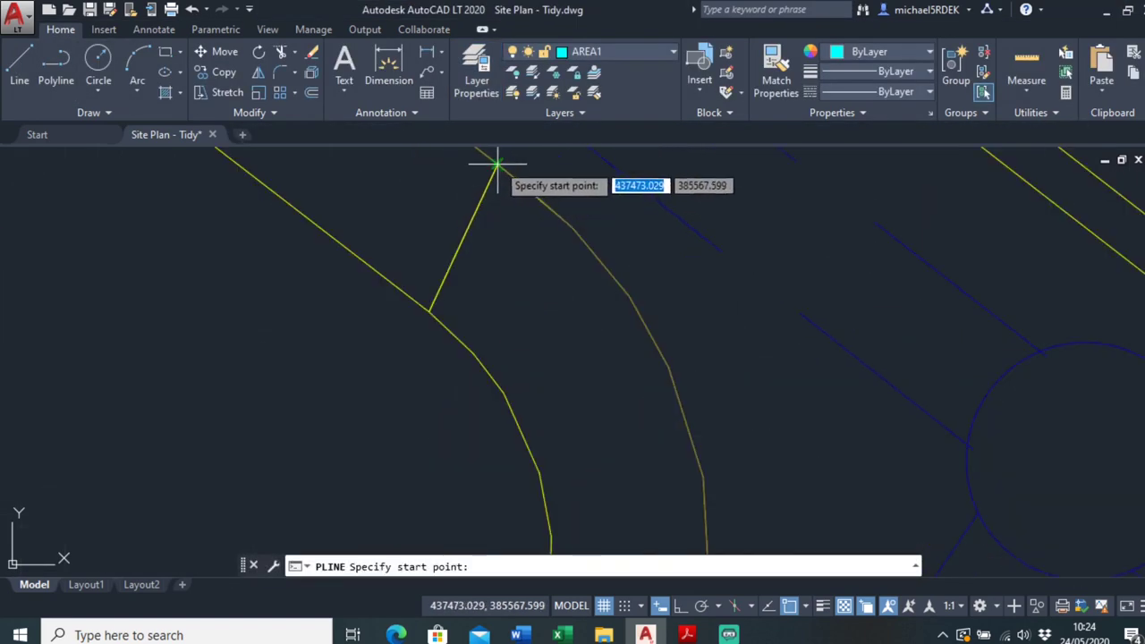
- Trace the Road 5 carriageway along its kerb lines with a polyline on AREA1, including its end and the Road 6 junction
left_click(491, 159)
right_click(623, 383, "shift")
left_click(813, 537)
scroll(606, 353, "up", 2)
left_click(550, 389)
scroll(614, 301, "up", 2)
left_click(614, 301)
scroll(601, 319, "down", 2)
left_click(572, 432)
left_click(593, 325)
left_click(621, 371)
left_click(716, 302)
left_click(294, 388)
left_click(627, 409)
left_click(657, 383)
left_click(606, 335)
left_click(558, 353)
left_click(606, 220)
left_click(527, 324)
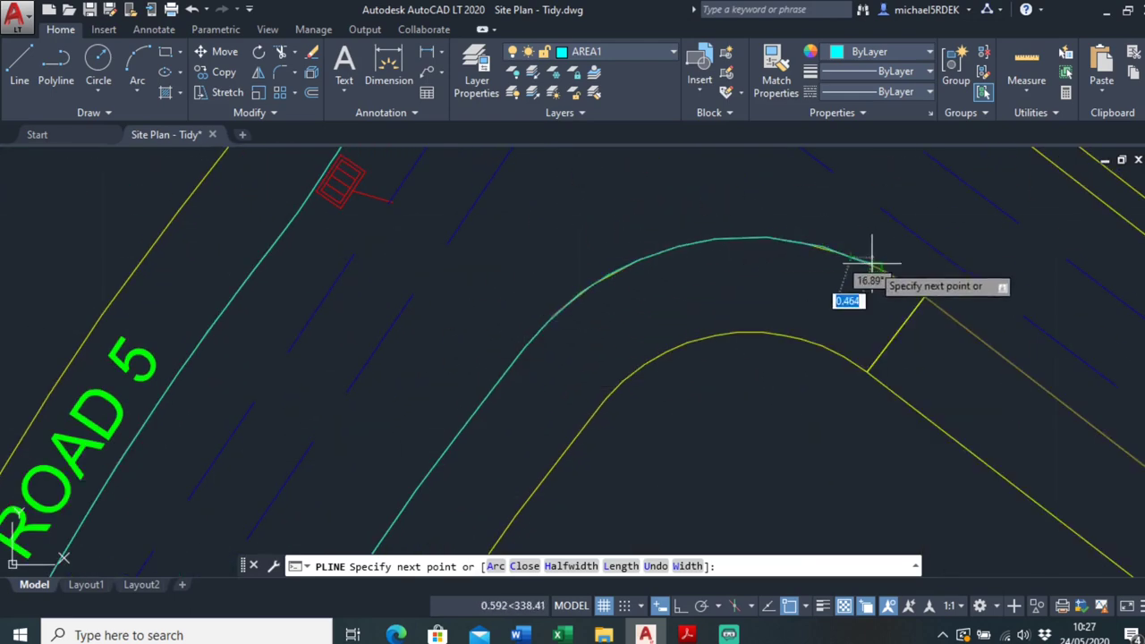
key("Return")
- Create a red layer named AREA 2 and make it current
scroll(603, 153, "down", 5)
left_click(476, 80)
left_click(397, 159)
type("arEA 2")
key("Return")
left_click(1011, 226)
left_click(457, 352)
left_click(557, 448)
left_click(1078, 131)
- Trace the Road 6 carriageway along its kerb lines with a polyline on AREA 2, ending at the line before the Road 5 junction
left_click(401, 317)
type("U")
key("Return")
scroll(626, 320, "down", 3)
scroll(248, 340, "up", 3)
left_click(675, 385)
middle_click_drag(675, 385, 422, 358)
scroll(455, 396, "up", 2)
middle_click_drag(455, 396, 289, 345)
scroll(421, 244, "up", 3)
mouse_move(422, 244)
middle_mouse_down()
mouse_move(595, 325)
mouse_move(582, 379)
mouse_move(614, 205)
middle_mouse_up()
left_click(539, 312)
mouse_move(538, 313)
middle_mouse_down()
mouse_move(659, 422)
mouse_move(665, 268)
mouse_move(525, 325)
mouse_move(747, 179)
mouse_move(471, 299)
mouse_move(614, 325)
mouse_move(883, 409)
middle_mouse_up()
scroll(882, 409, "down", 2)
left_click(638, 393)
middle_click_drag(814, 445, 639, 435)
left_click(639, 435)
key("Return")
- Thicken the red Road 6 outline and the cyan Road 5 outline by editing the polylines
double_click(603, 429)
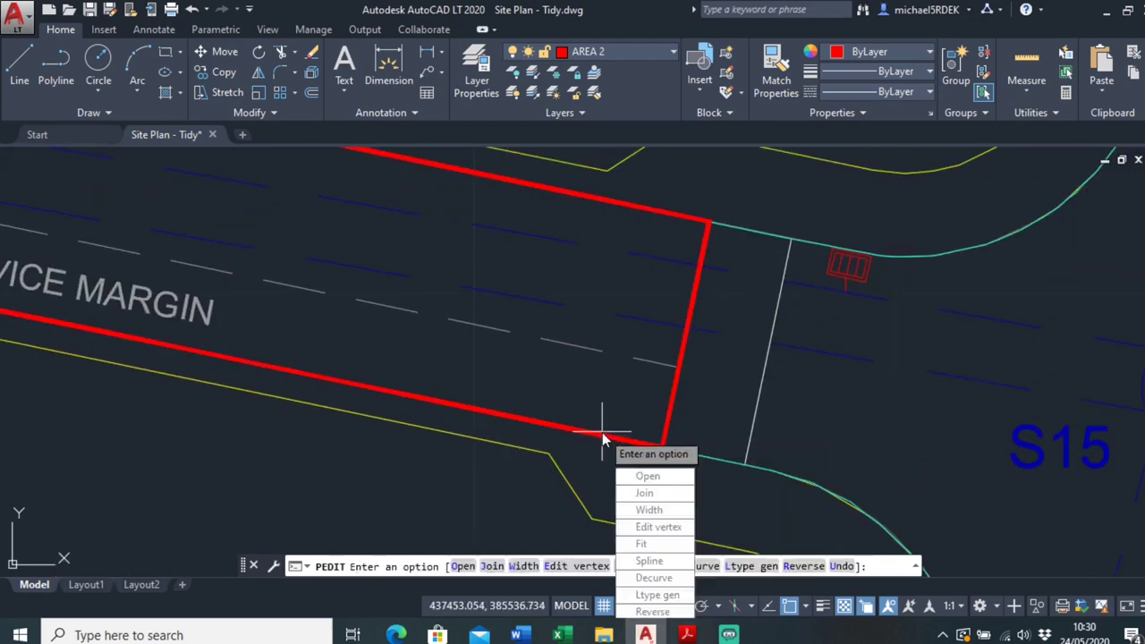
key("Escape")
scroll(775, 370, "down", 2)
left_click(775, 371)
key("Escape")
middle_click_drag(523, 261, 543, 277)
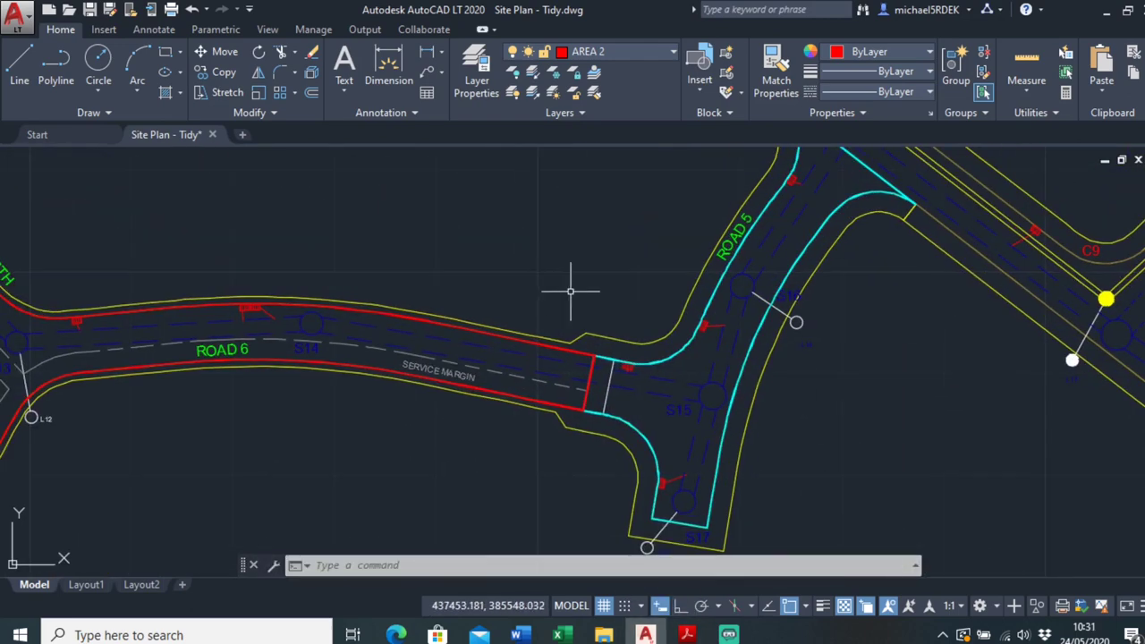
- Switch to ROAD INFO.pdf in Acrobat Reader and examine the kerb race and road layer dimensions in the cross-section
scroll(564, 289, "down", 2)
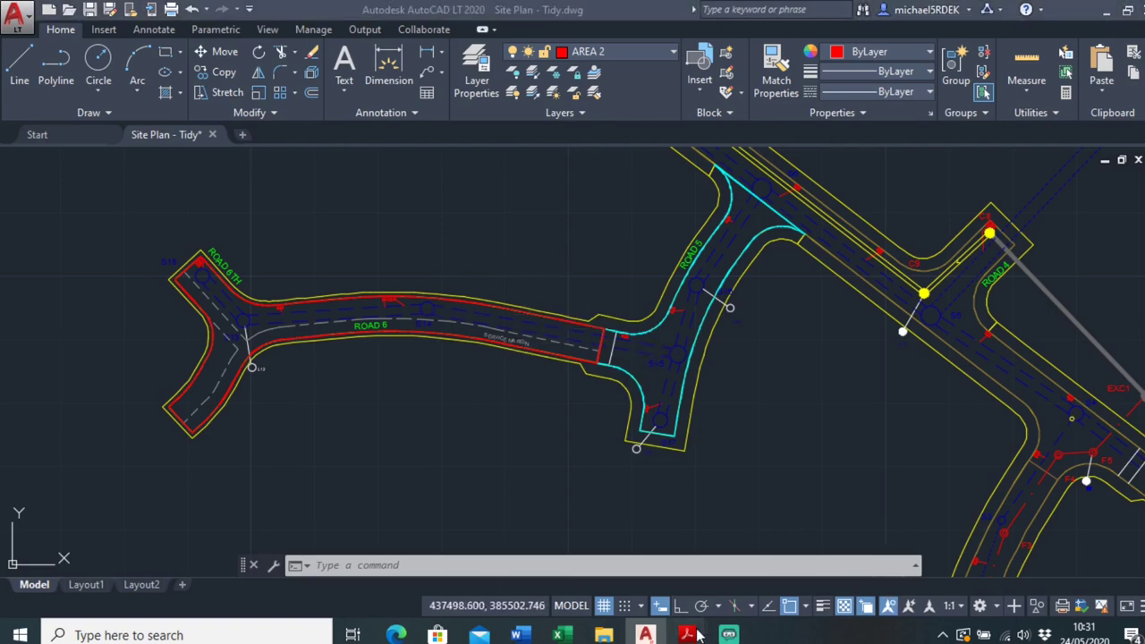
mouse_move(686, 634)
left_click(778, 564)
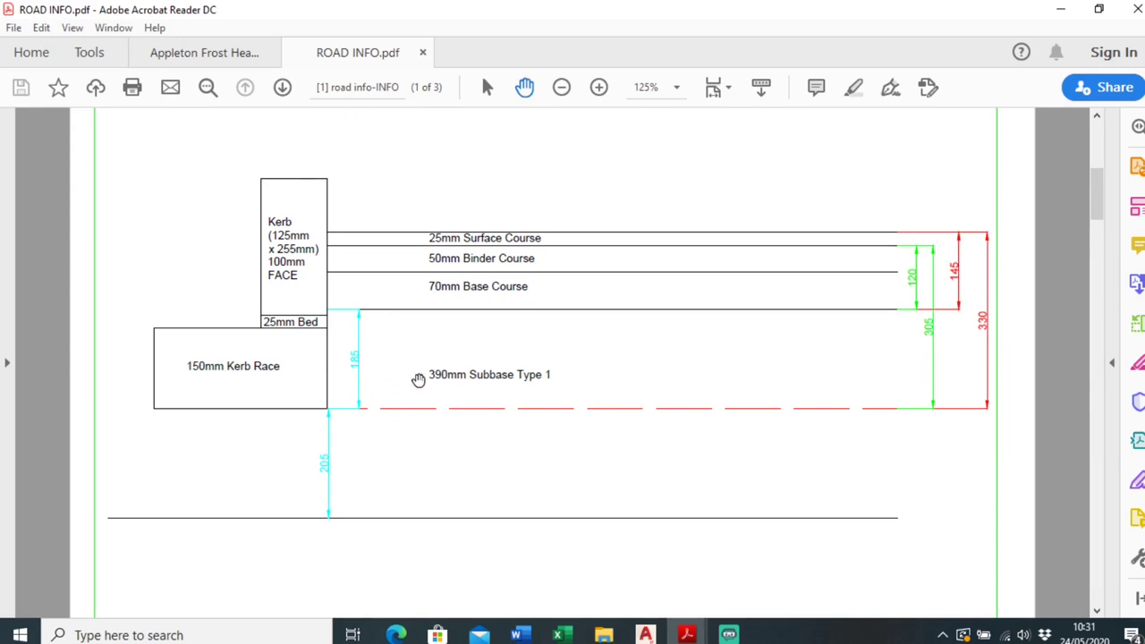
scroll(414, 463, "up", 2, "ctrl")
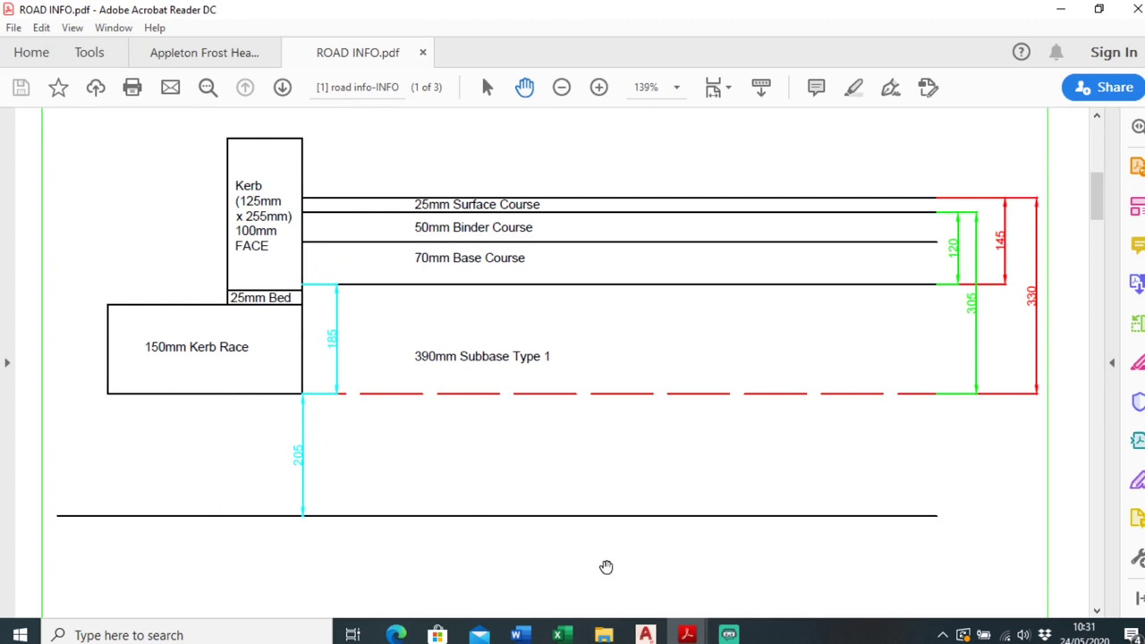
- Return to the site plan in AutoCAD and offset the red Road 6 outline outwards by 0.5
left_click(647, 635)
scroll(532, 396, "up", 1)
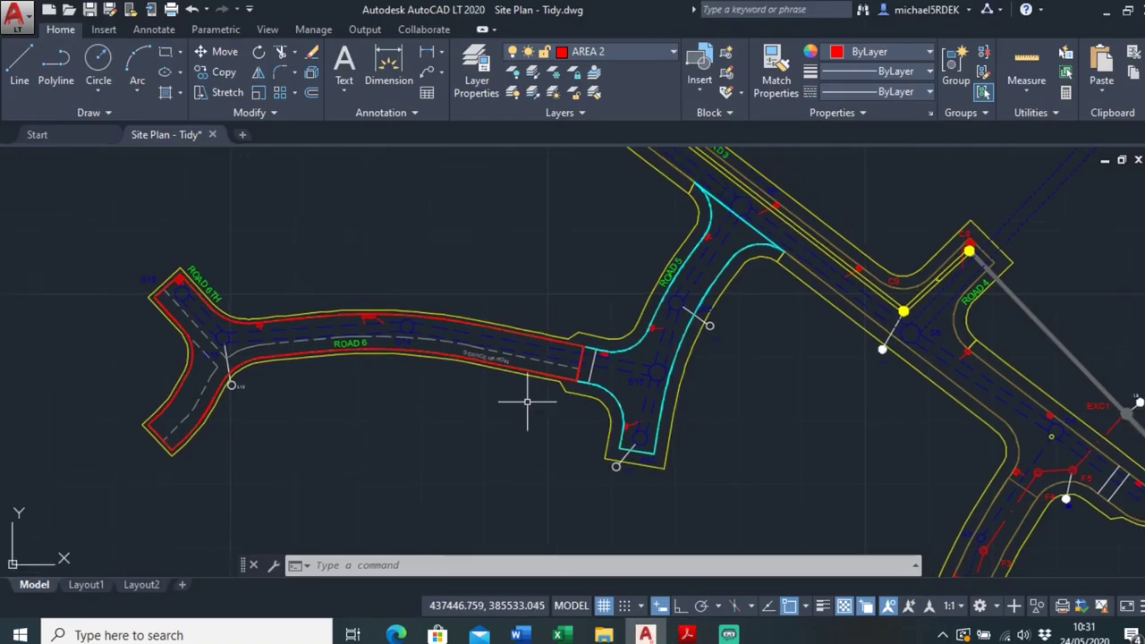
scroll(375, 327, "up", 1)
middle_click_drag(300, 325, 467, 323)
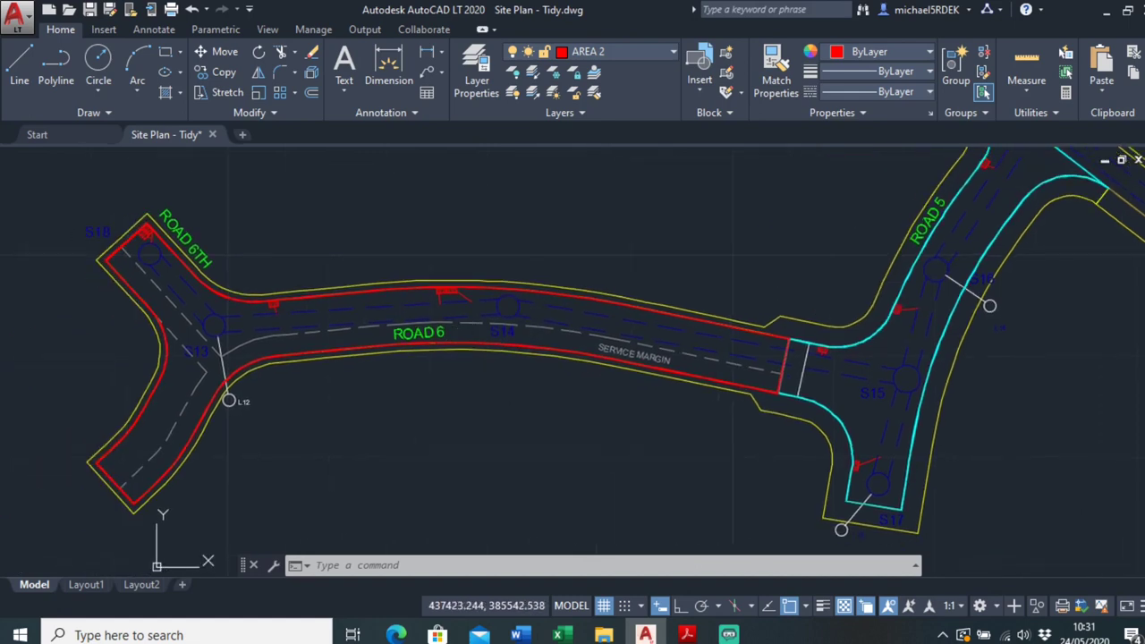
scroll(497, 328, "up", 1)
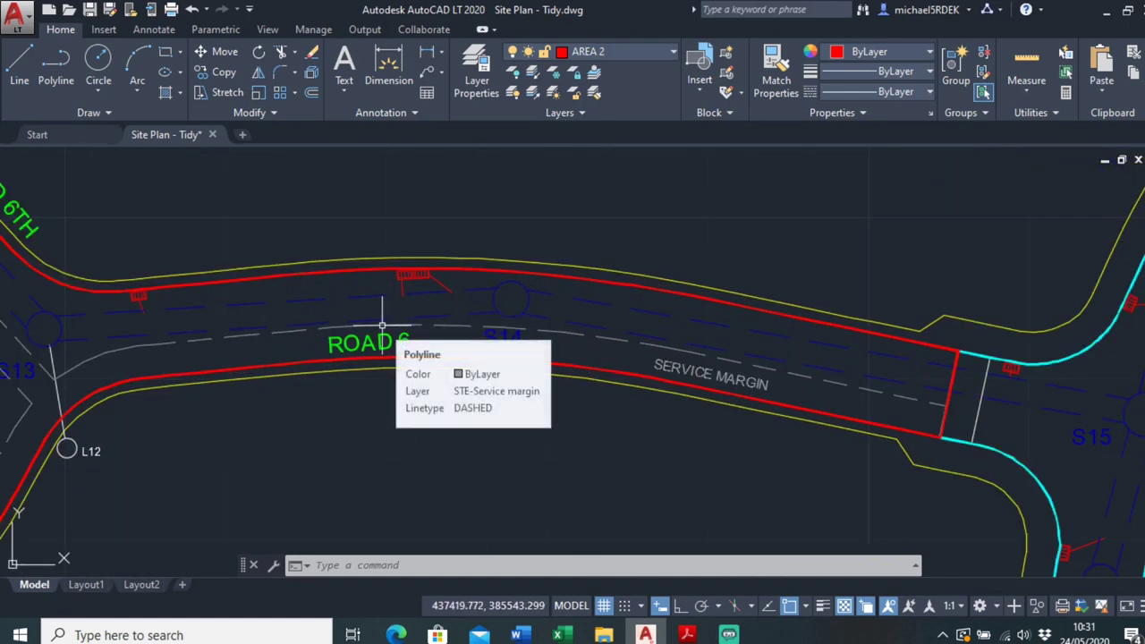
type("OFFSET")
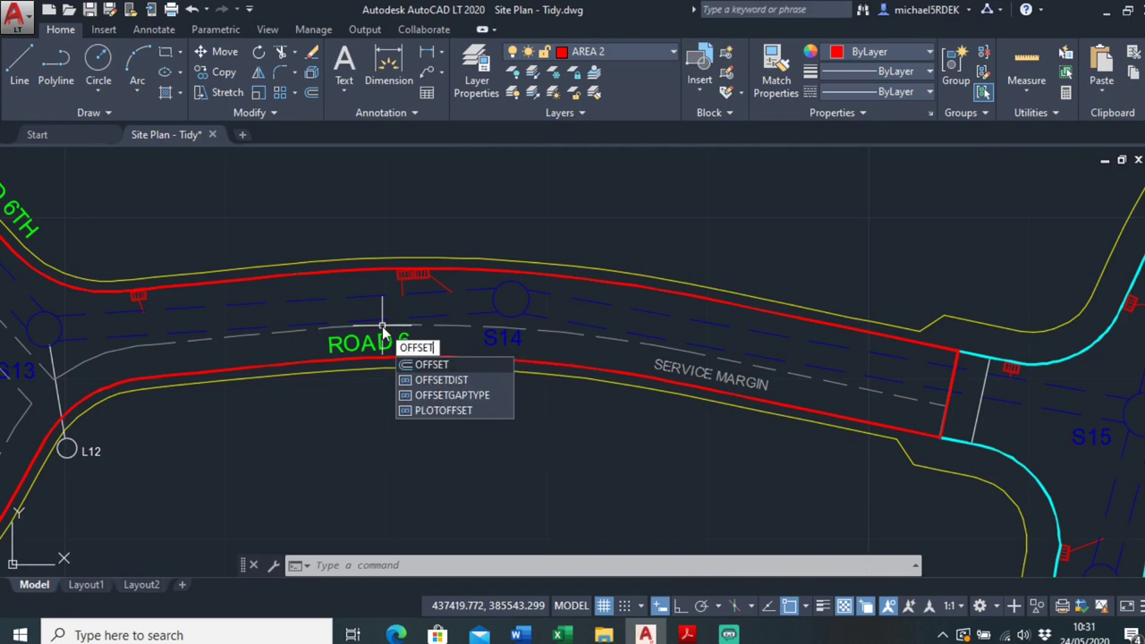
key("Return")
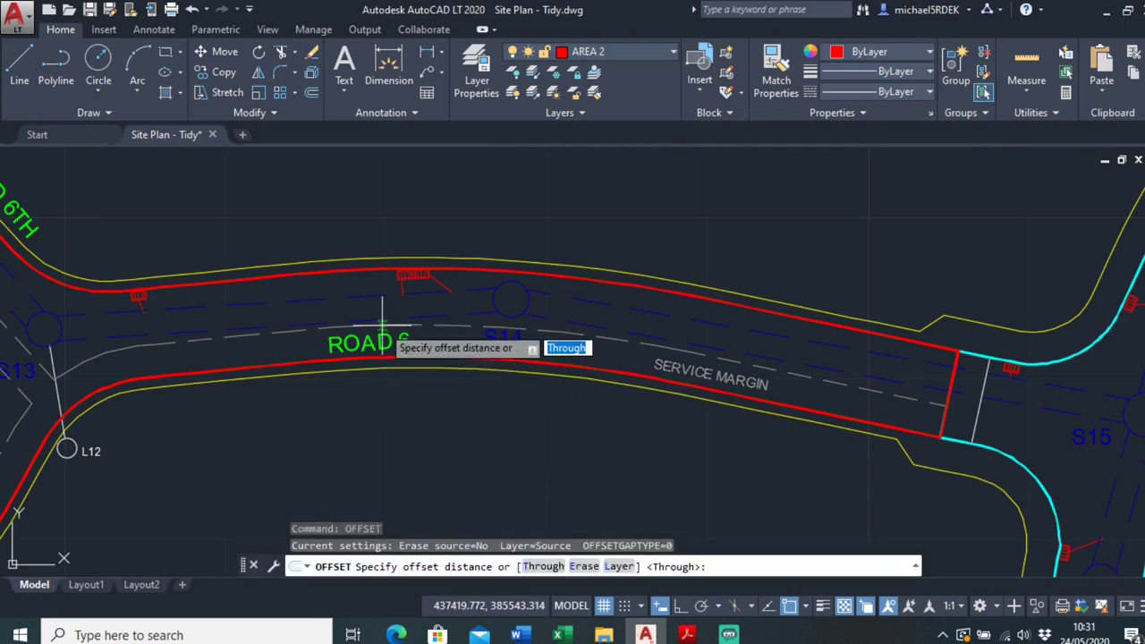
type("0.5")
key("Return")
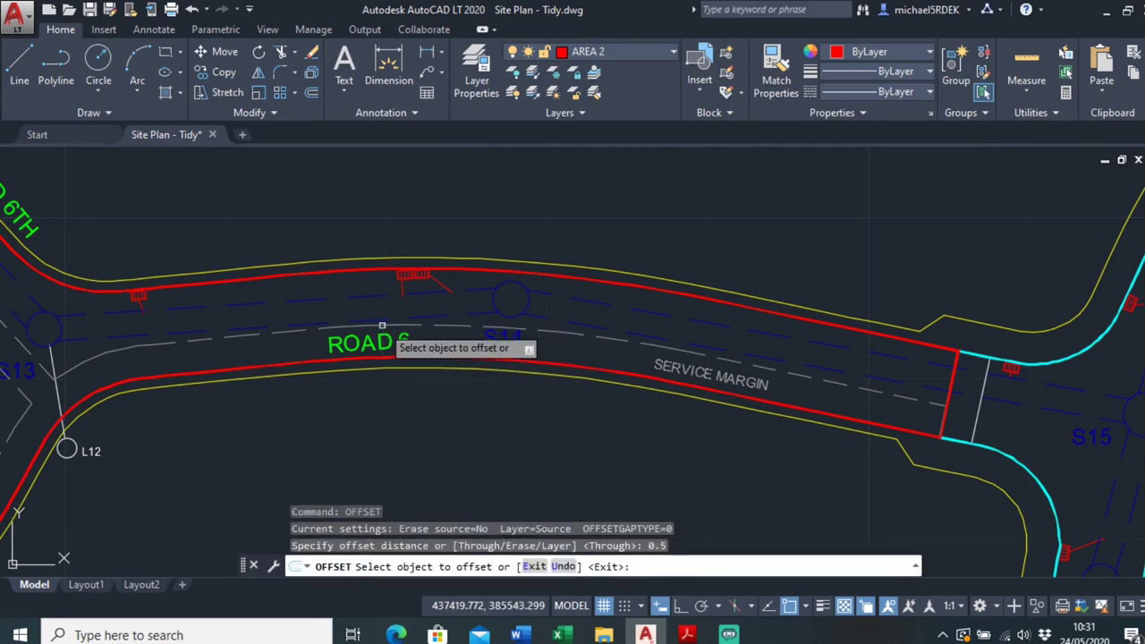
scroll(331, 260, "up", 2)
left_click(344, 282)
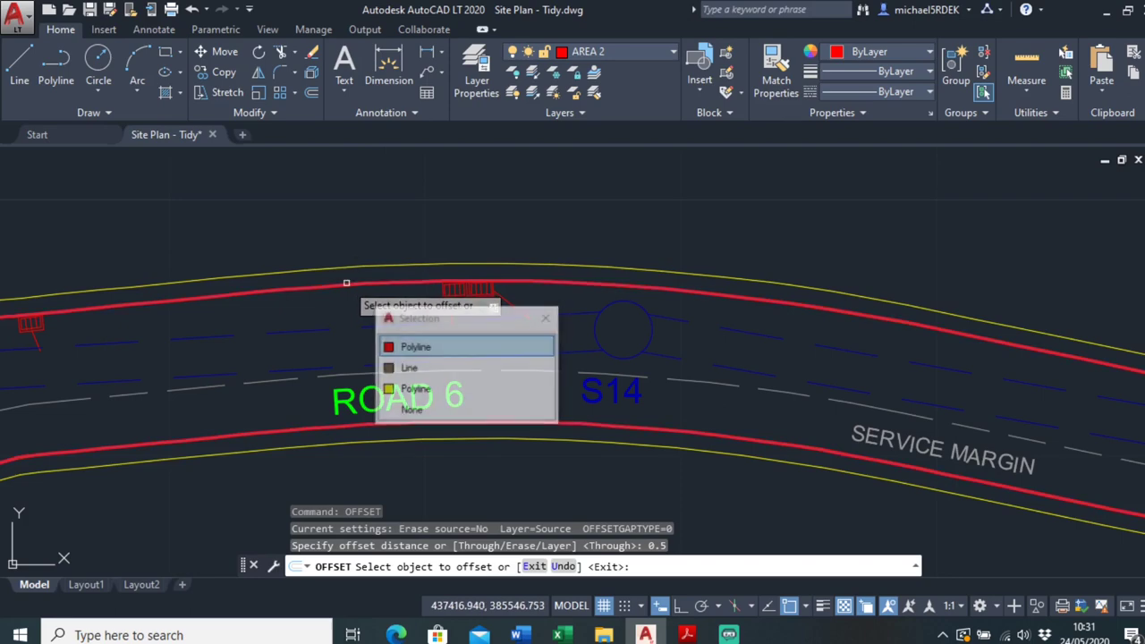
left_click(433, 342)
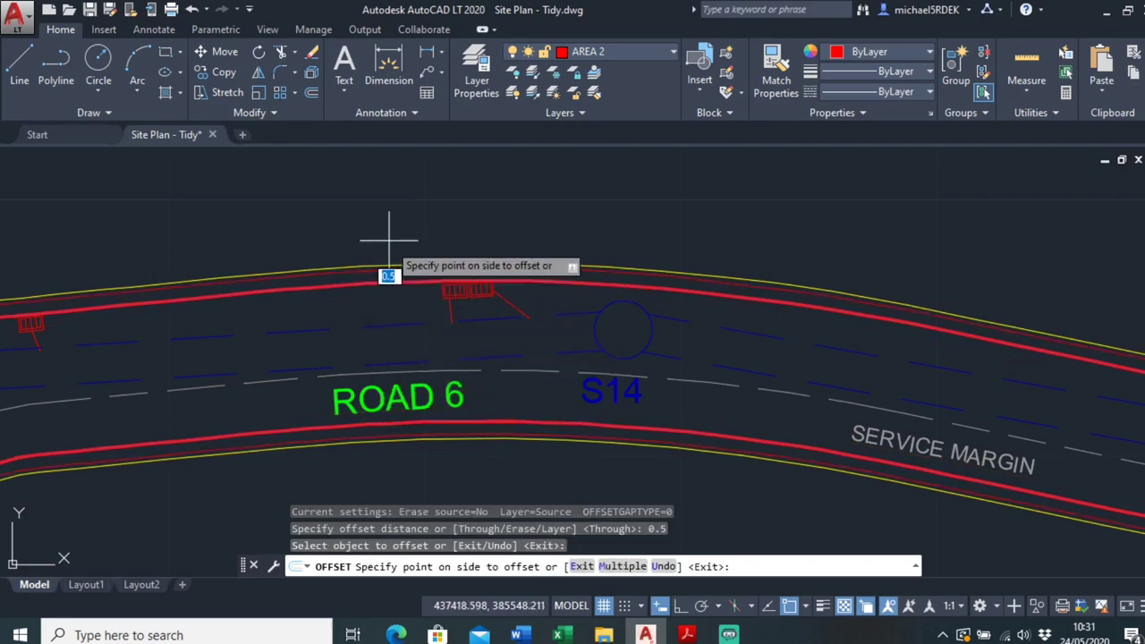
left_click(389, 194)
- Offset the cyan Road 5 outline outwards by the same 0.5 distance and end the Offset command
scroll(455, 285, "down", 3)
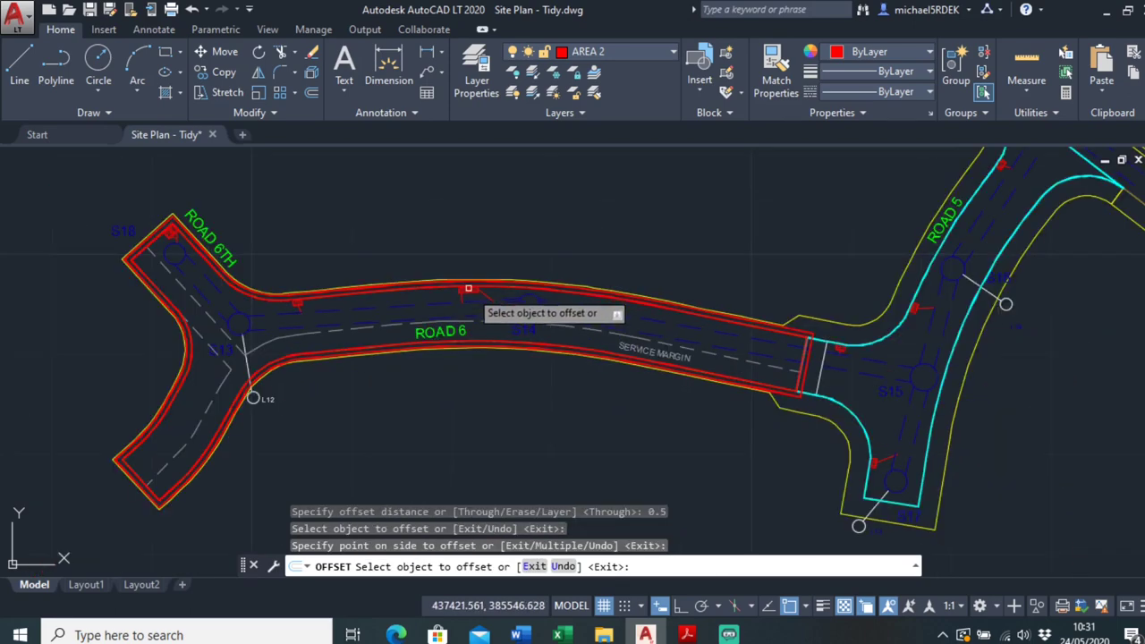
scroll(469, 286, "up", 1)
middle_click_drag(683, 301, 579, 312)
scroll(590, 311, "up", 1)
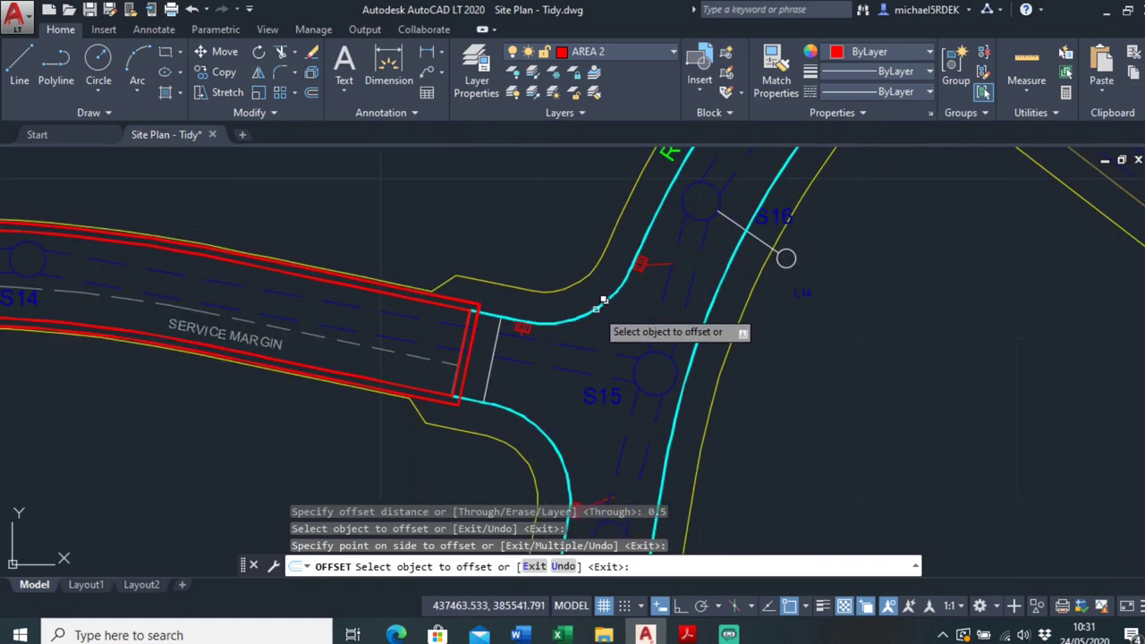
scroll(577, 299, "up", 2)
left_click(582, 288)
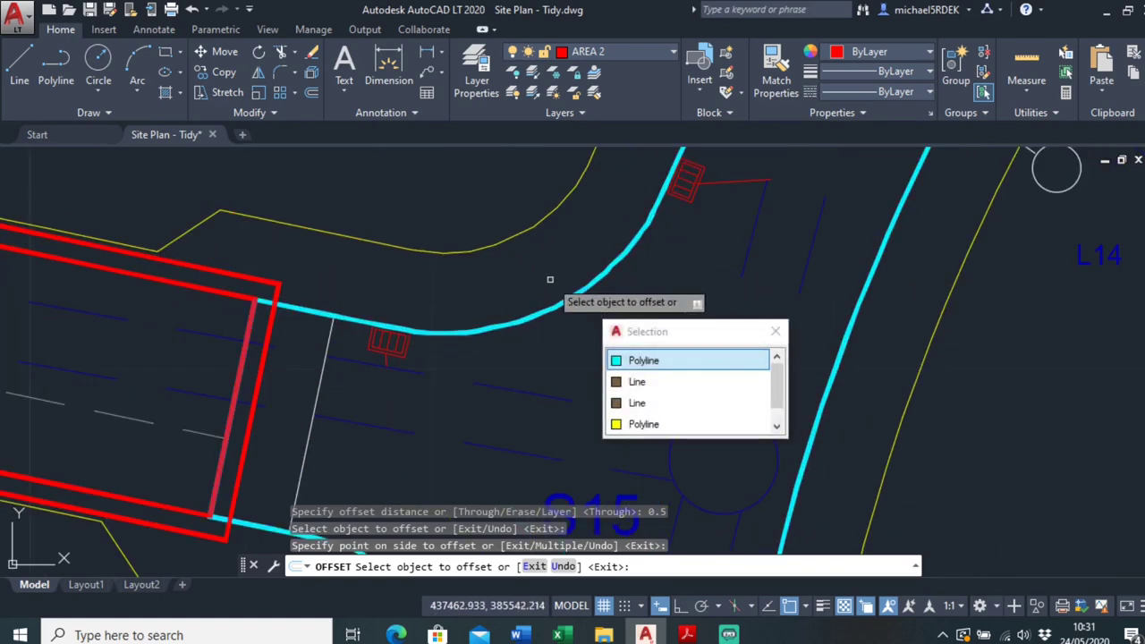
left_click(644, 361)
left_click(523, 264)
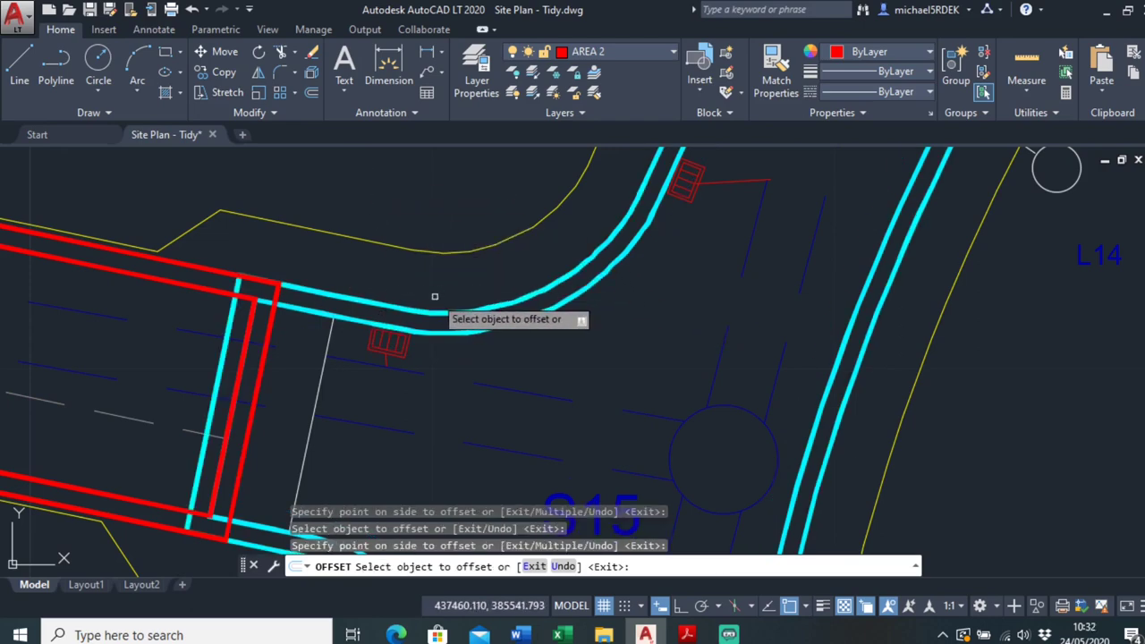
key("Escape")
- Measure the area enclosed by the outer cyan Road 5 polyline with the AREA command's Object option
scroll(486, 301, "down", 5)
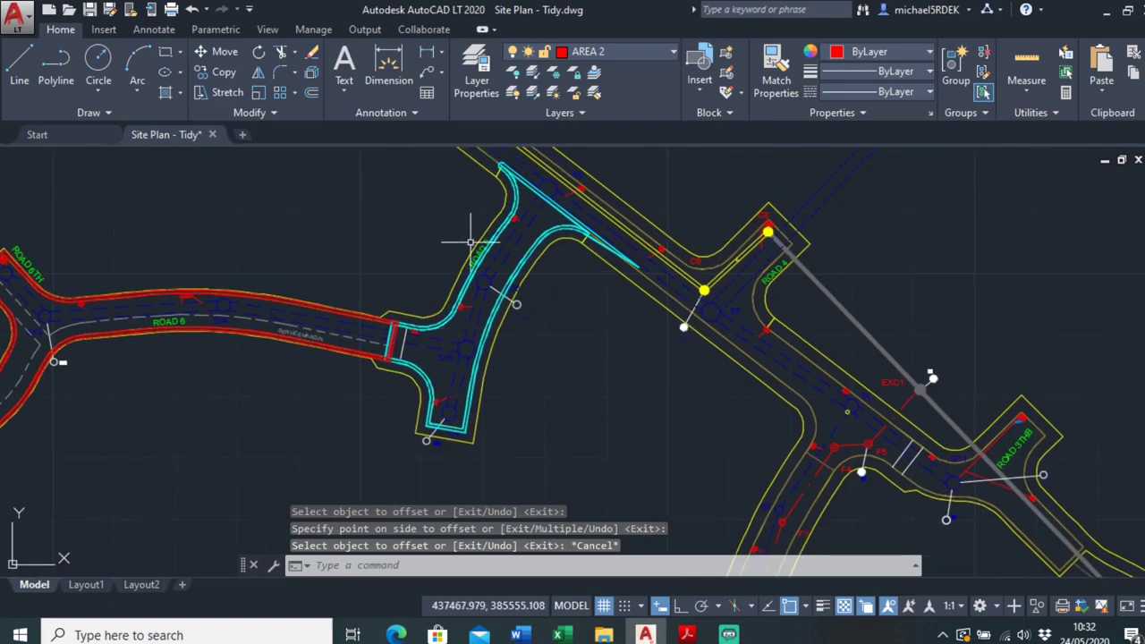
scroll(474, 240, "up", 4)
left_click(396, 341)
scroll(465, 242, "up", 6)
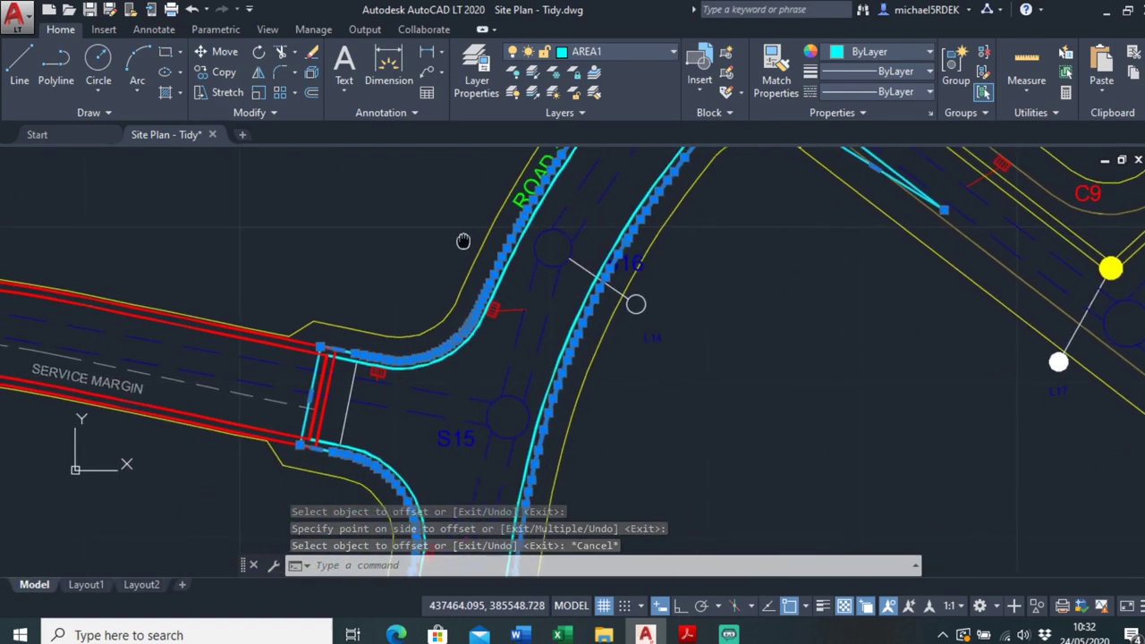
key("Escape")
type("AREA")
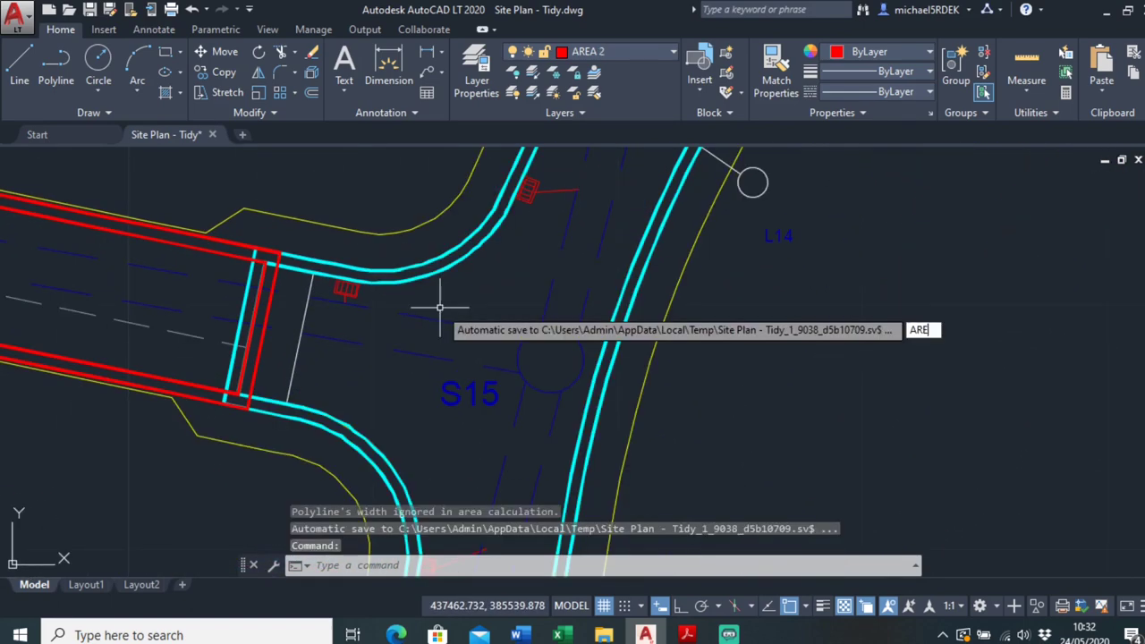
key("Return")
type("o")
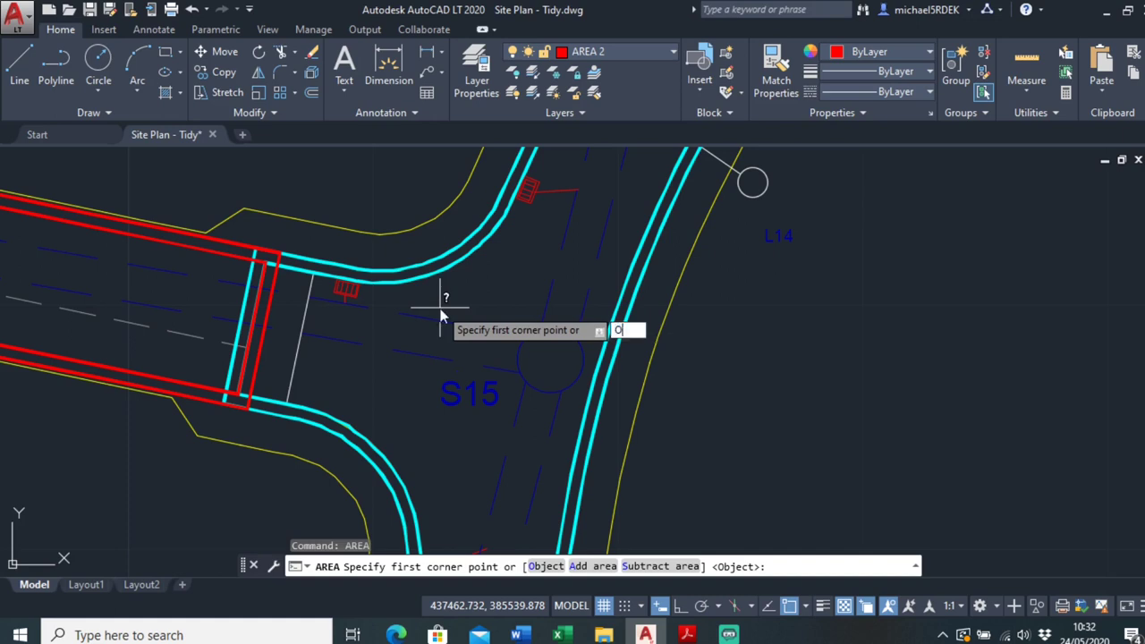
key("Return")
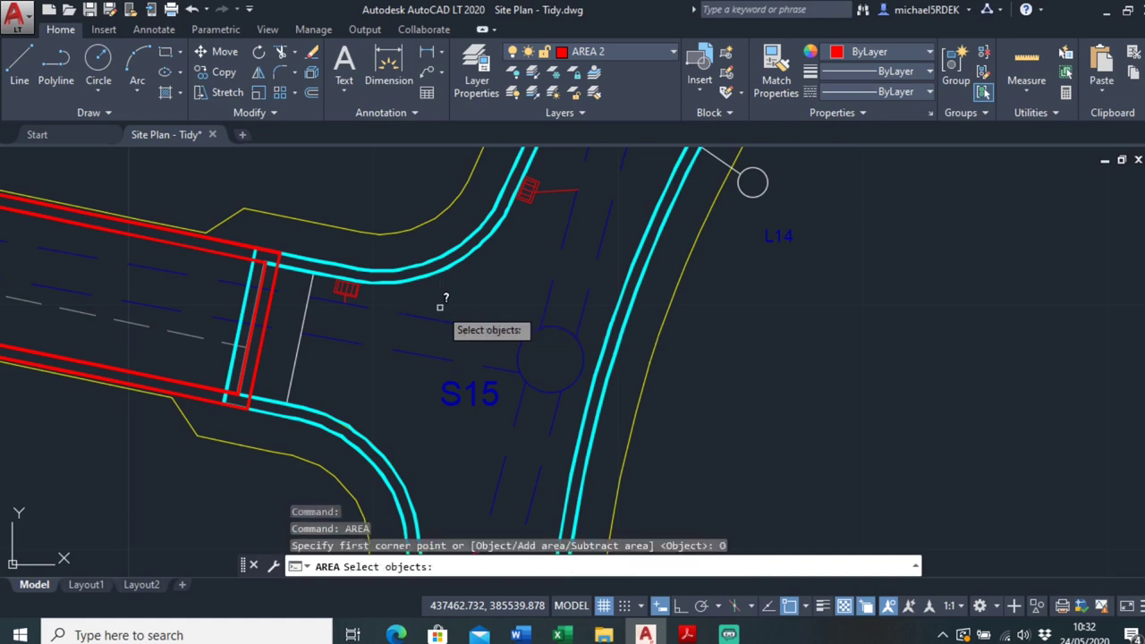
left_click(417, 263)
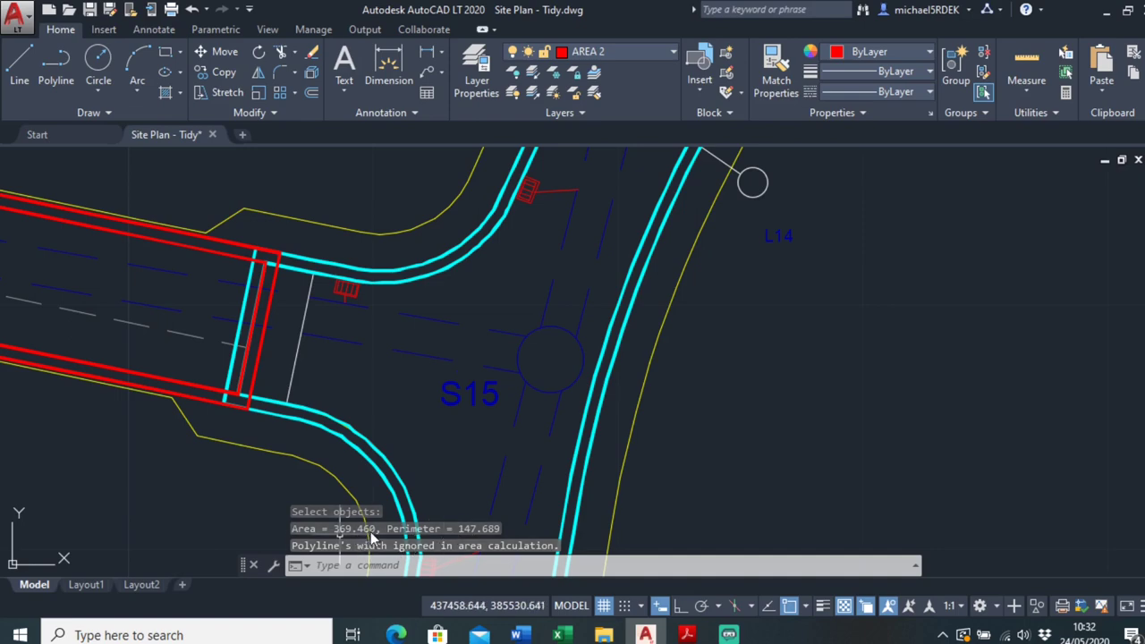
- Enter the measured Road 5 area after "Type 1 needed =" in the Word quantities document, and return to AutoCAD to recheck the command history
left_click(517, 635)
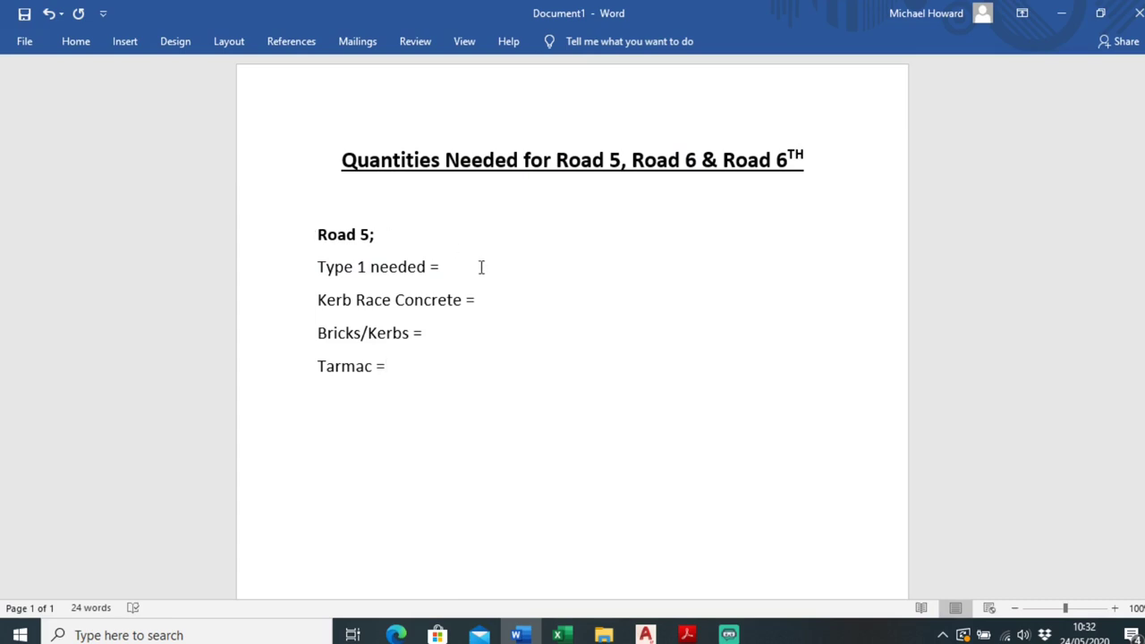
type("469.460")
left_click(645, 635)
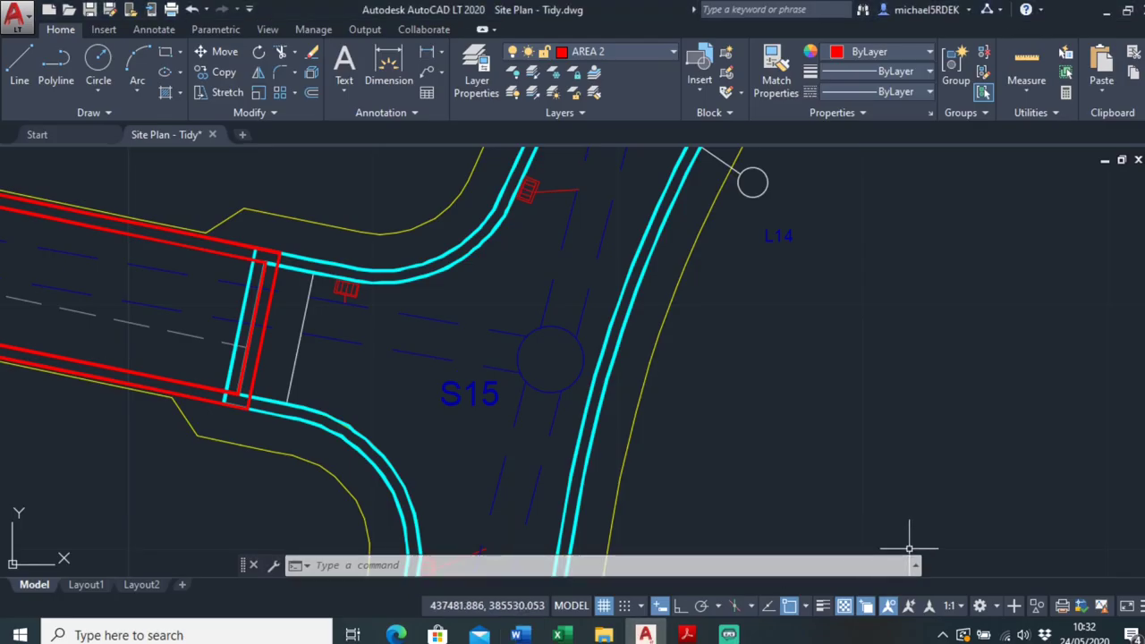
left_click(915, 567)
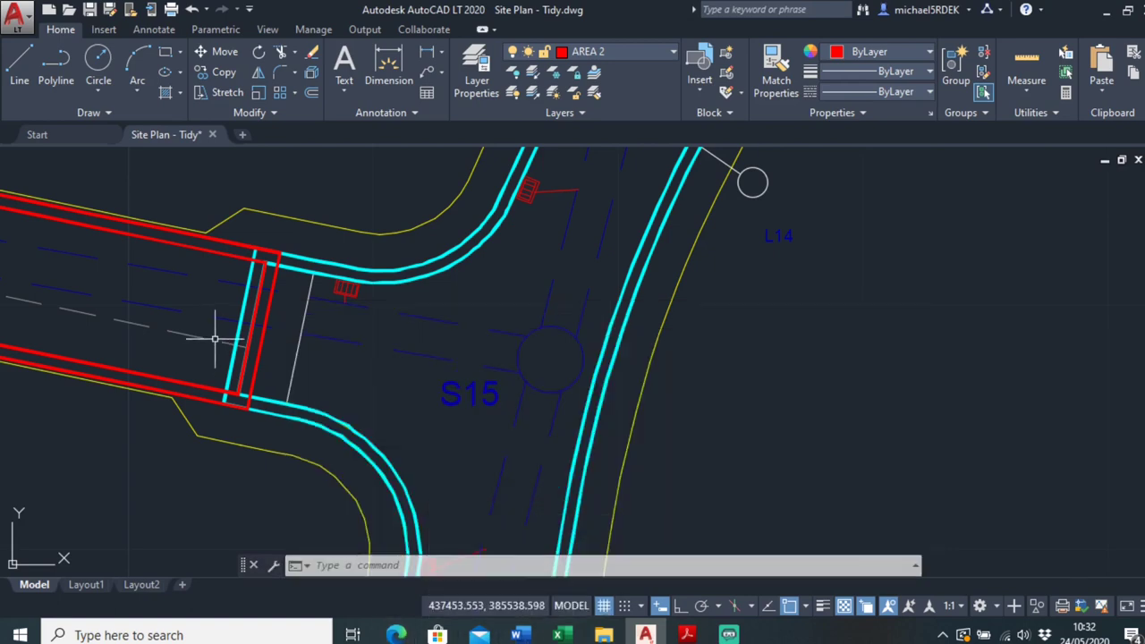
- Begin an AREA measurement at the upper outer cyan corner of the Road 5 and Road 6 overlap, and enable the Extension object snap
scroll(215, 340, "up", 4)
scroll(233, 345, "down", 2)
scroll(268, 322, "up", 2)
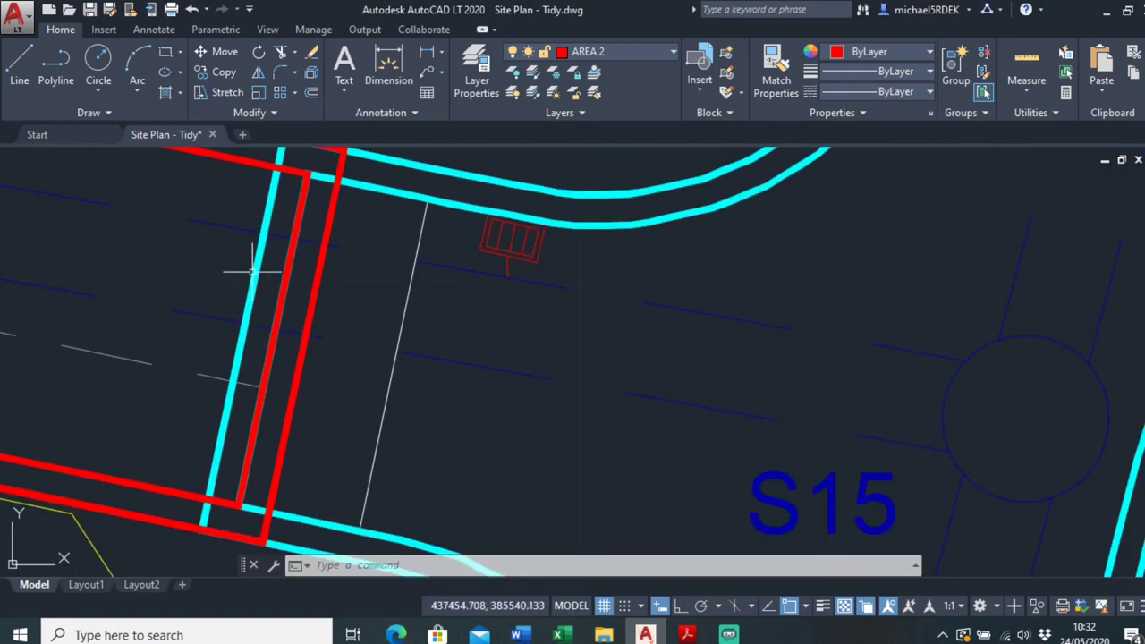
scroll(434, 349, "down", 2)
type("AREA")
key("Return")
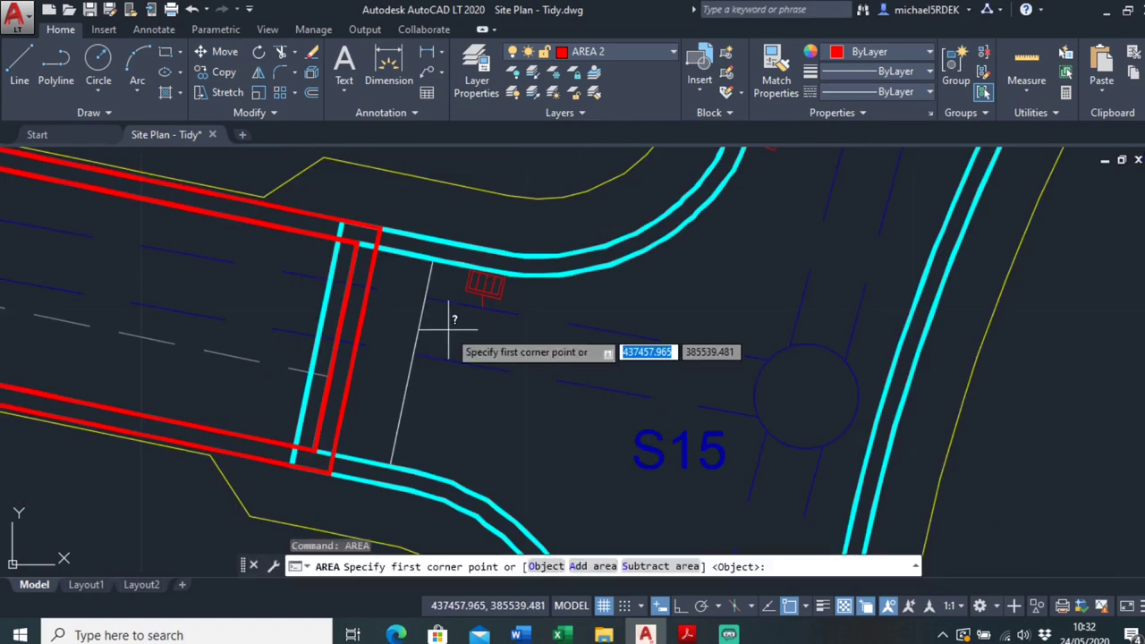
scroll(345, 215, "up", 2)
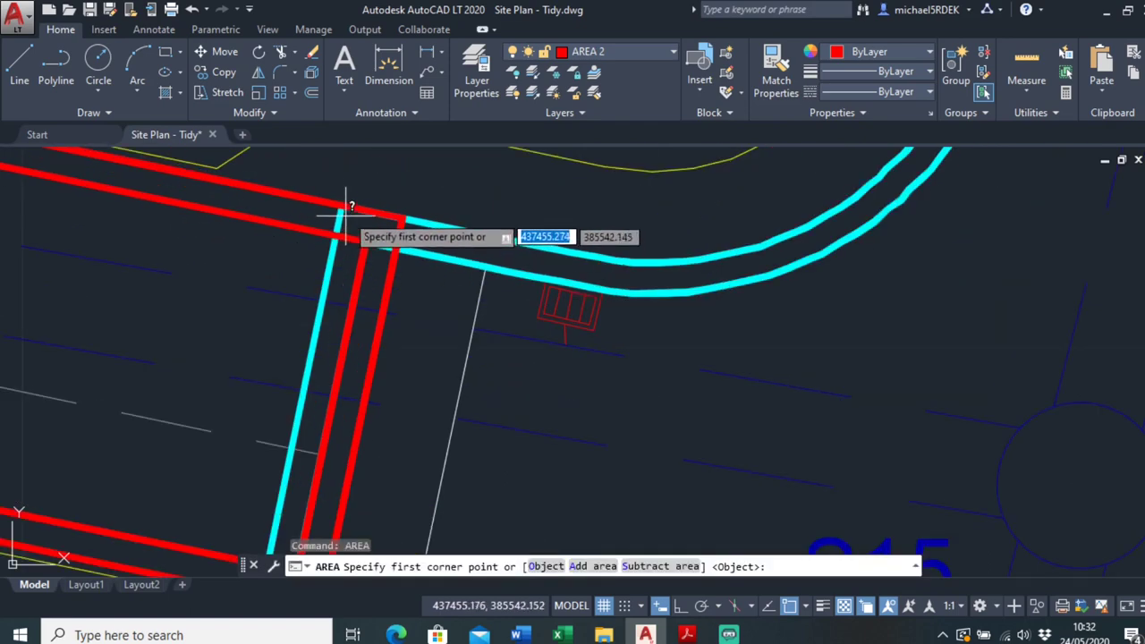
left_click(342, 206)
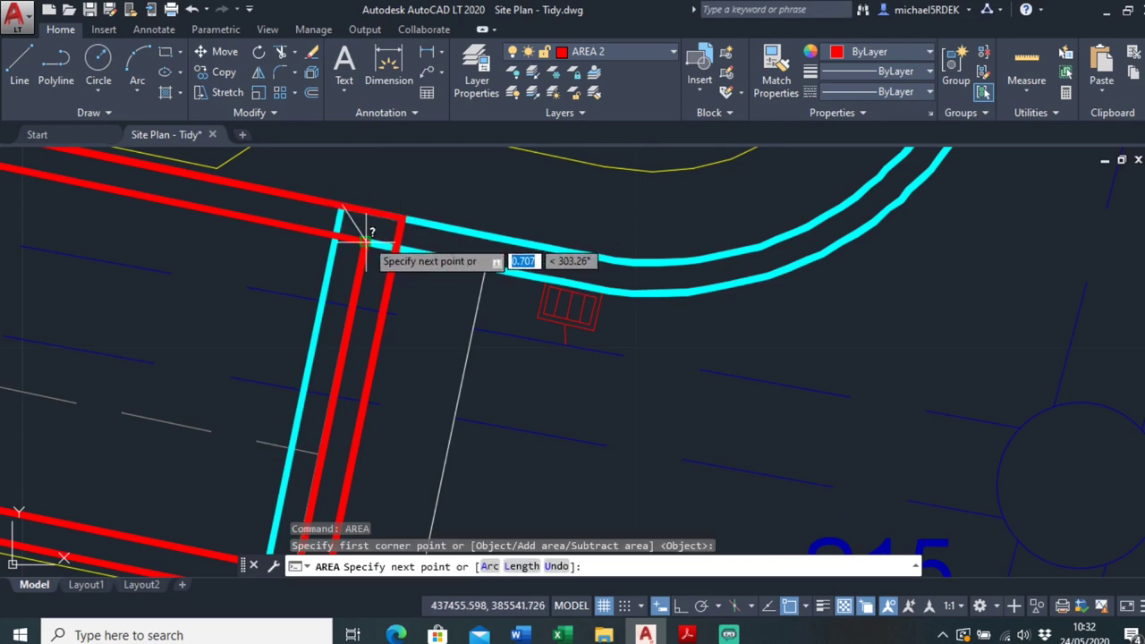
scroll(367, 210, "up", 2)
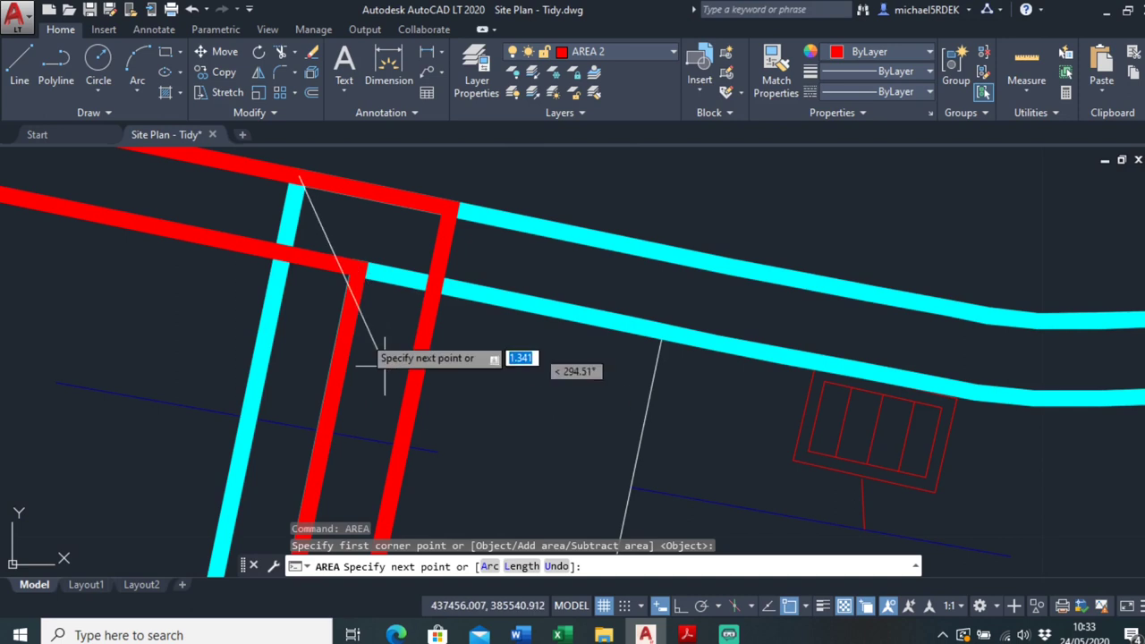
left_click(808, 606)
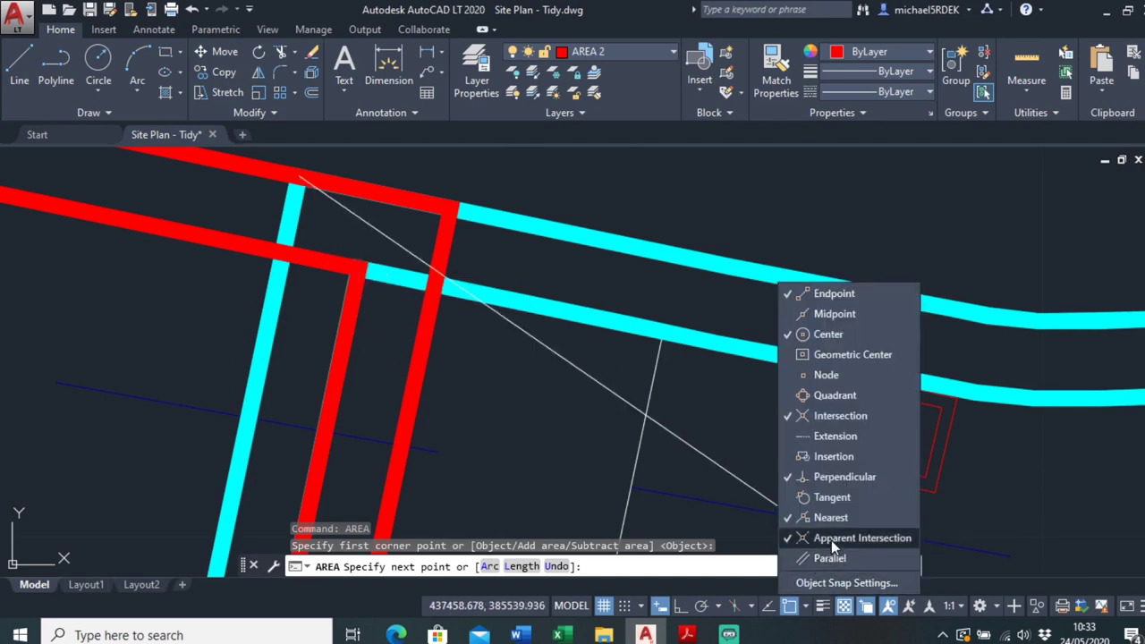
left_click(814, 437)
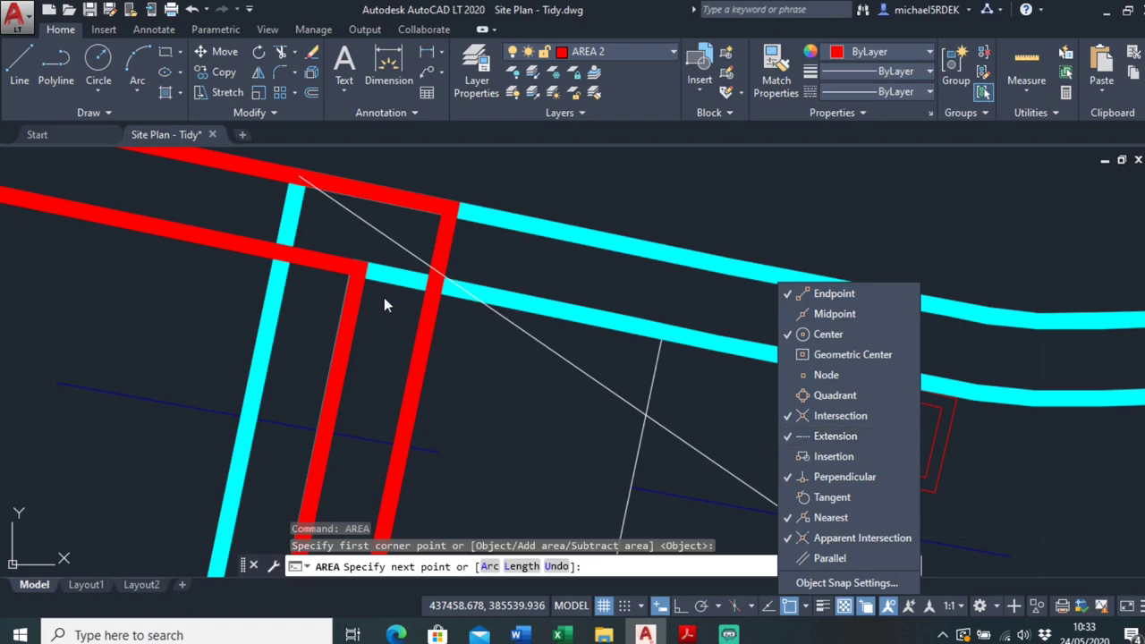
left_click(422, 371)
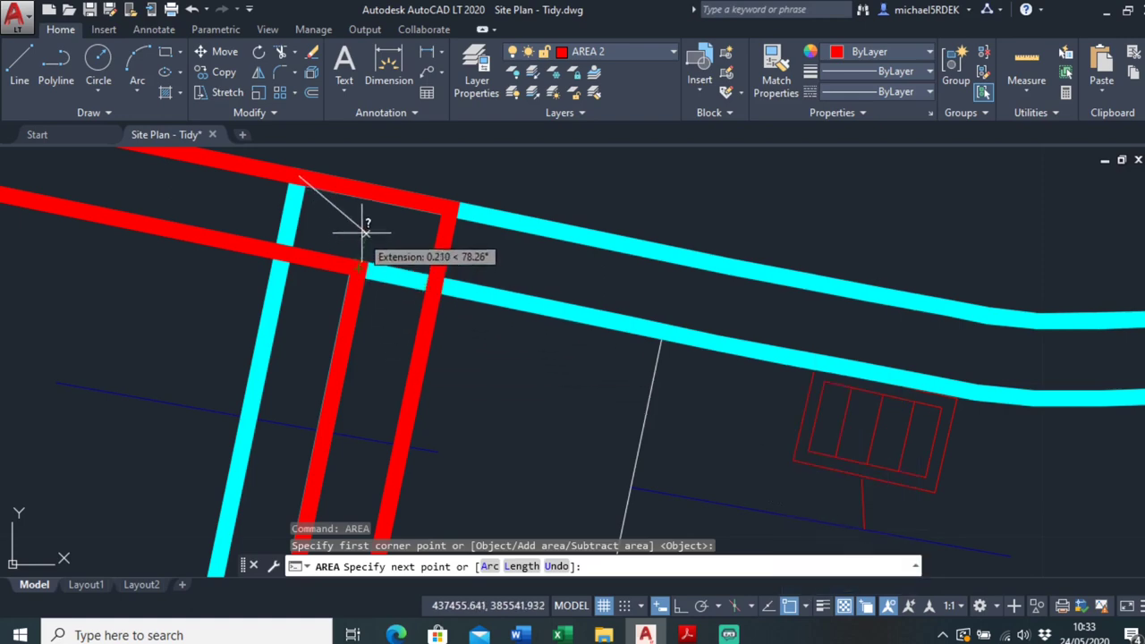
- Complete the AREA measurement of the Road 5 and Road 6 overlap strip through its remaining corners at both ends
left_click(375, 190)
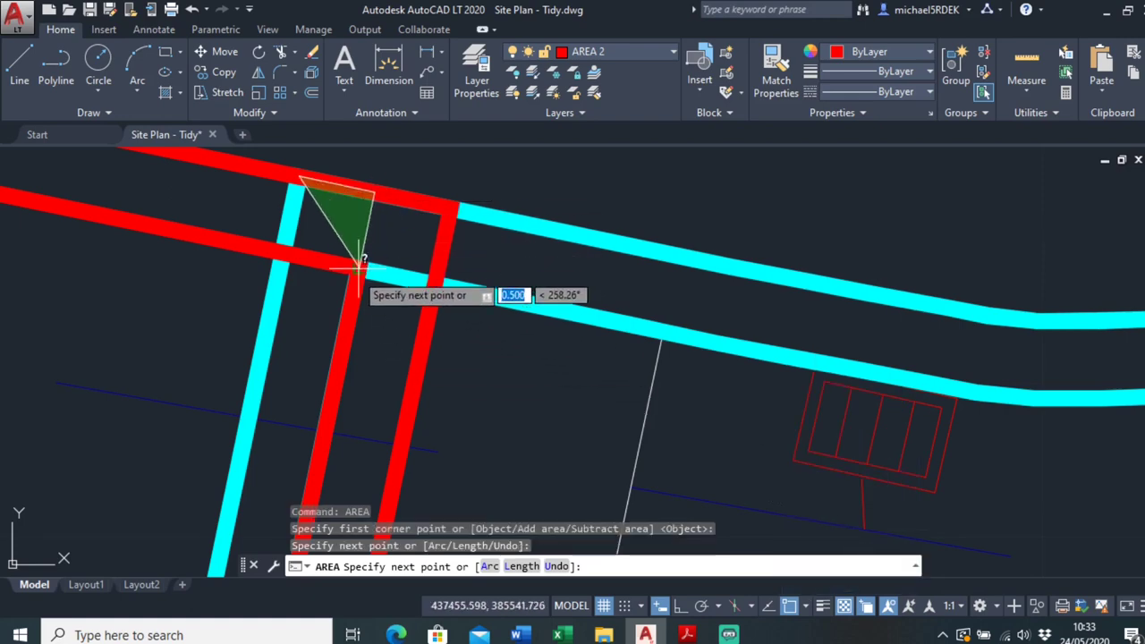
scroll(353, 322, "down", 3)
middle_click_drag(345, 314, 340, 179)
scroll(332, 357, "up", 2)
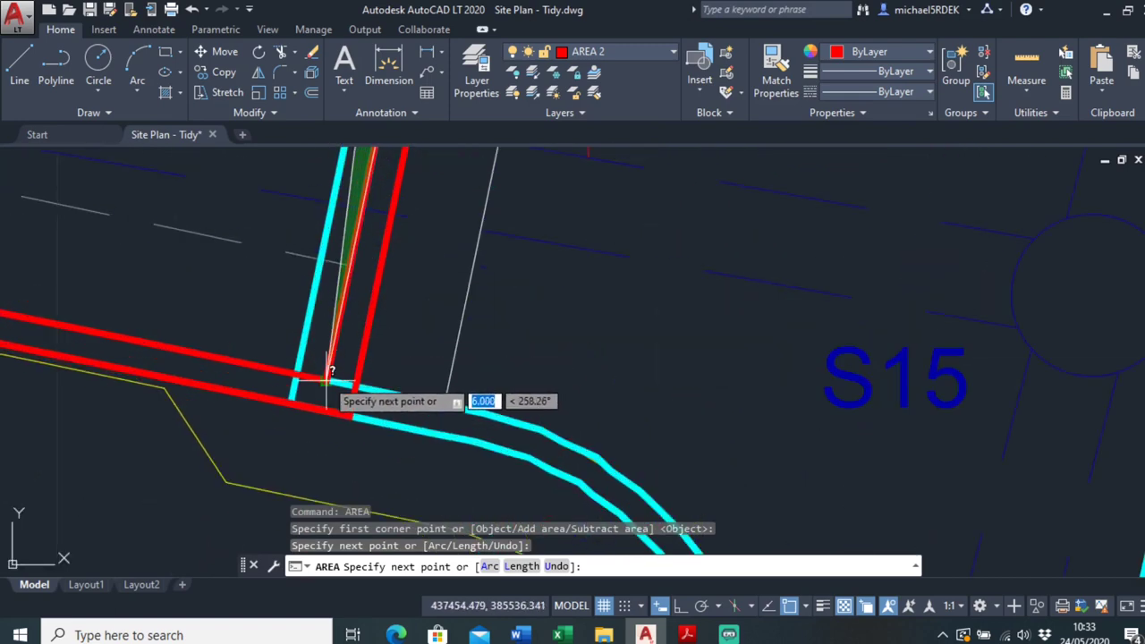
left_click(291, 404)
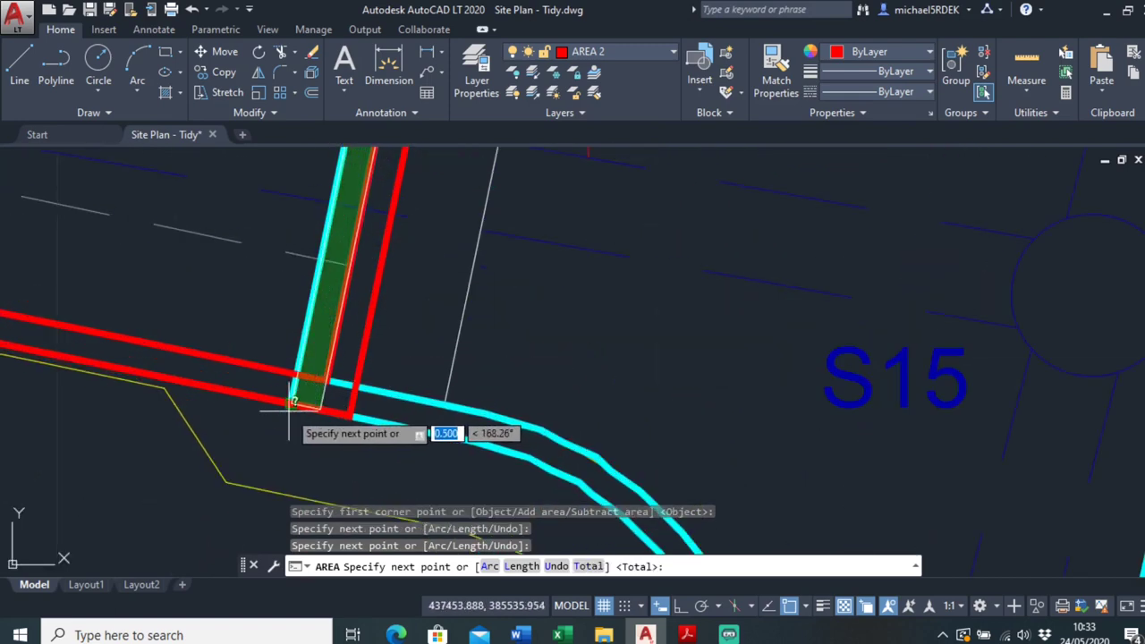
key("Return")
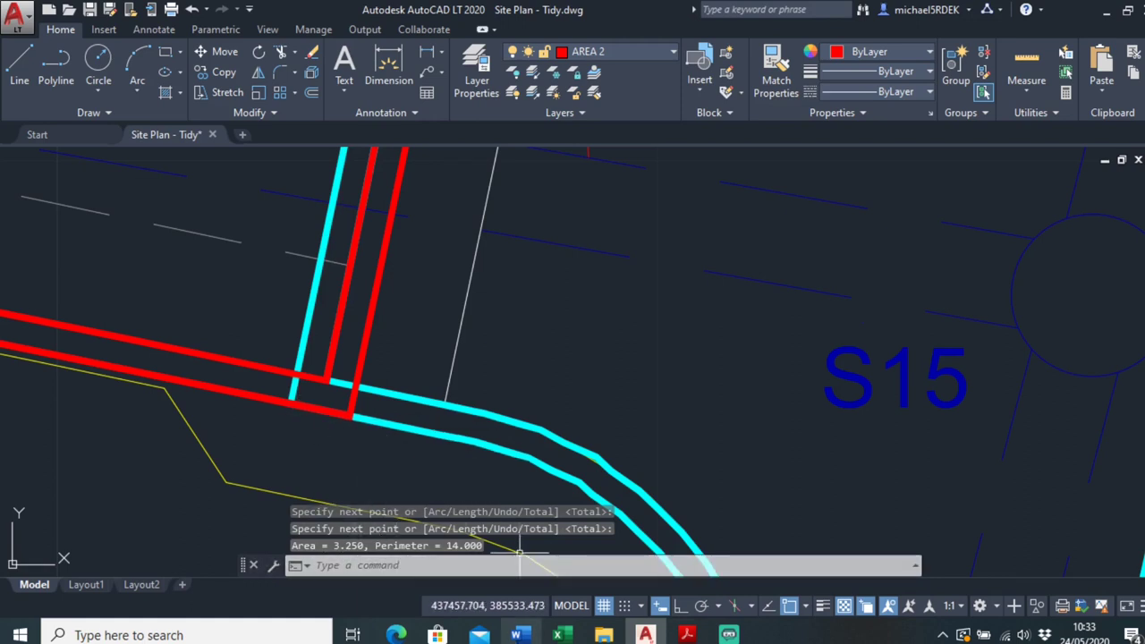
- Switch to Word, extend the Type 1 line with "– 3.250 =", calculate 469.46 − 3.25 in Calculator and enter 466.21
left_click(517, 634)
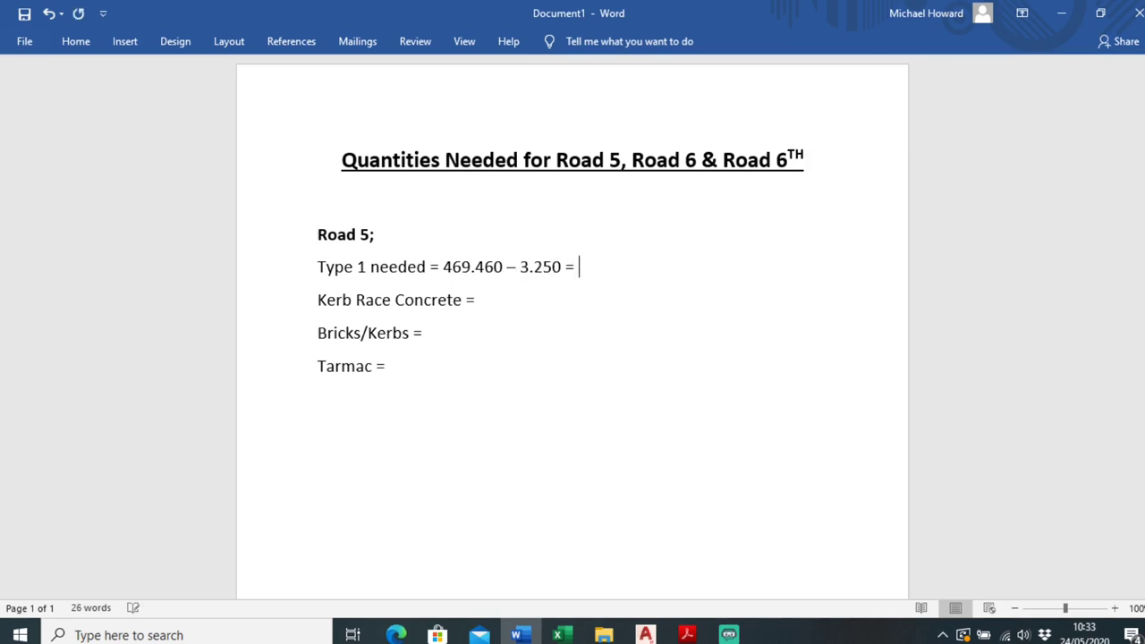
type("469.46-3.25=")
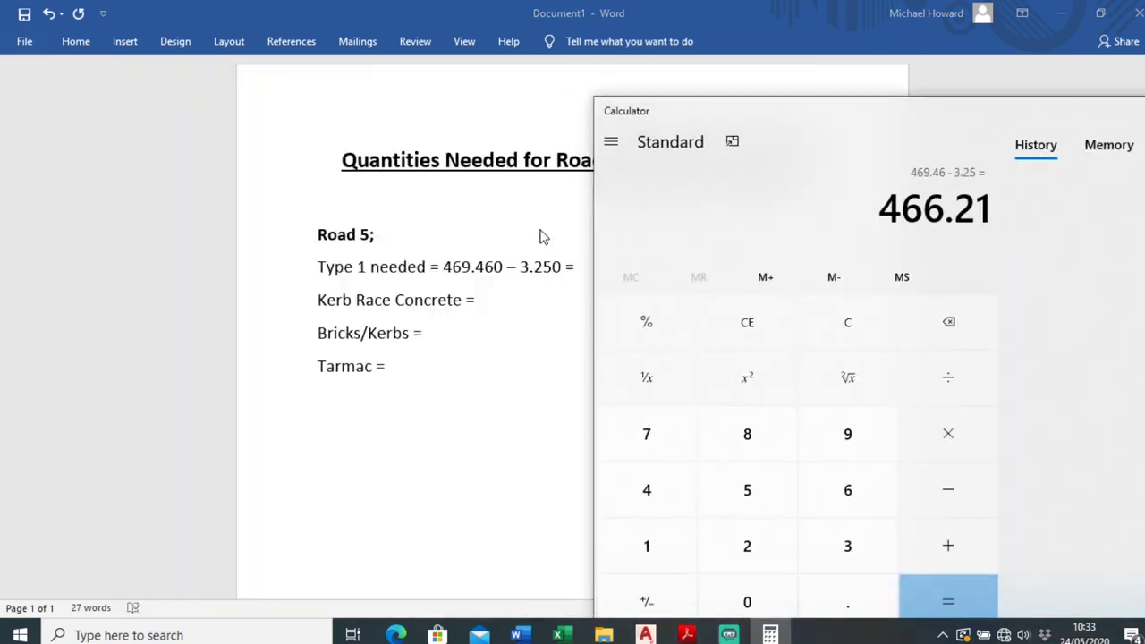
left_click(583, 266)
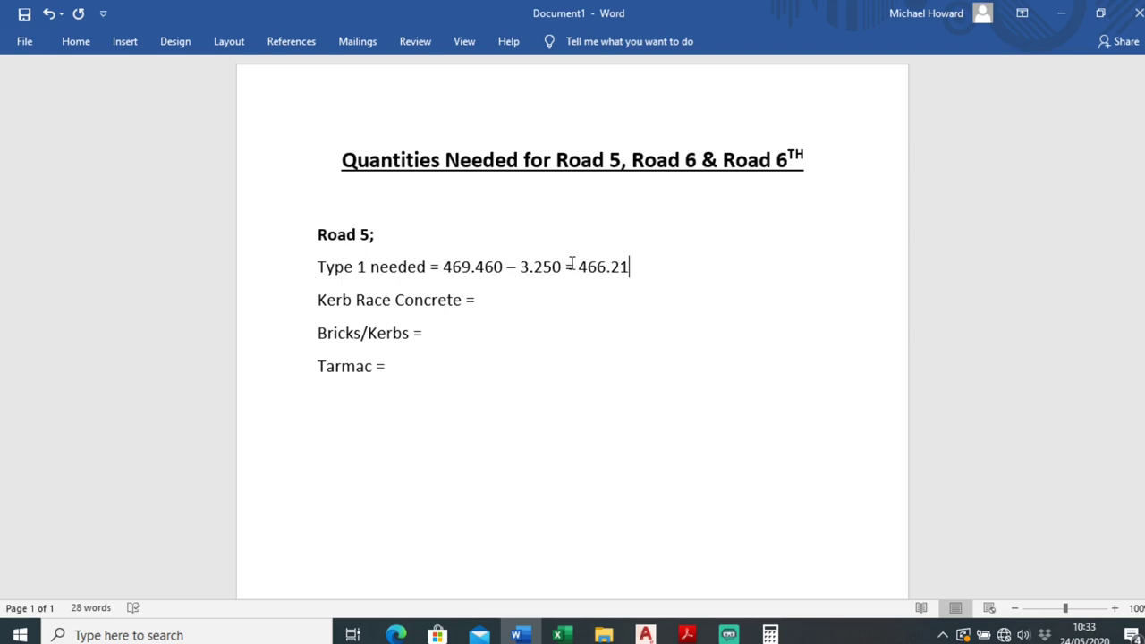
- Delete the subtraction working from the Type 1 line and complete it as "466.210m2 THEREFORE VOLUME ="
left_click_drag(581, 267, 444, 267)
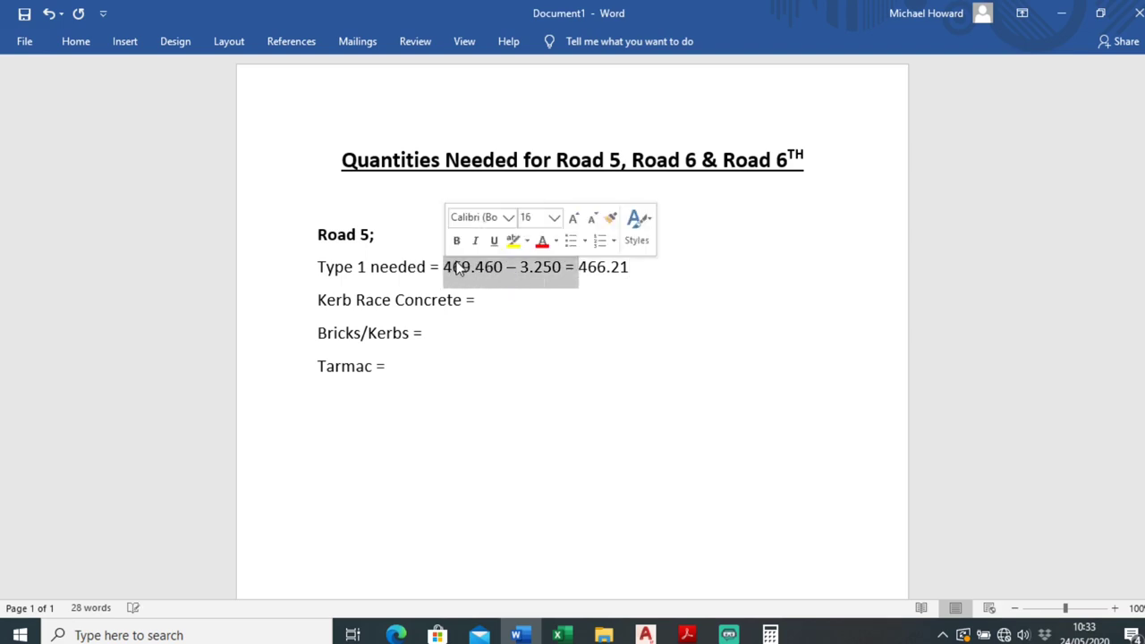
key("BackSpace")
key("BackSpace")
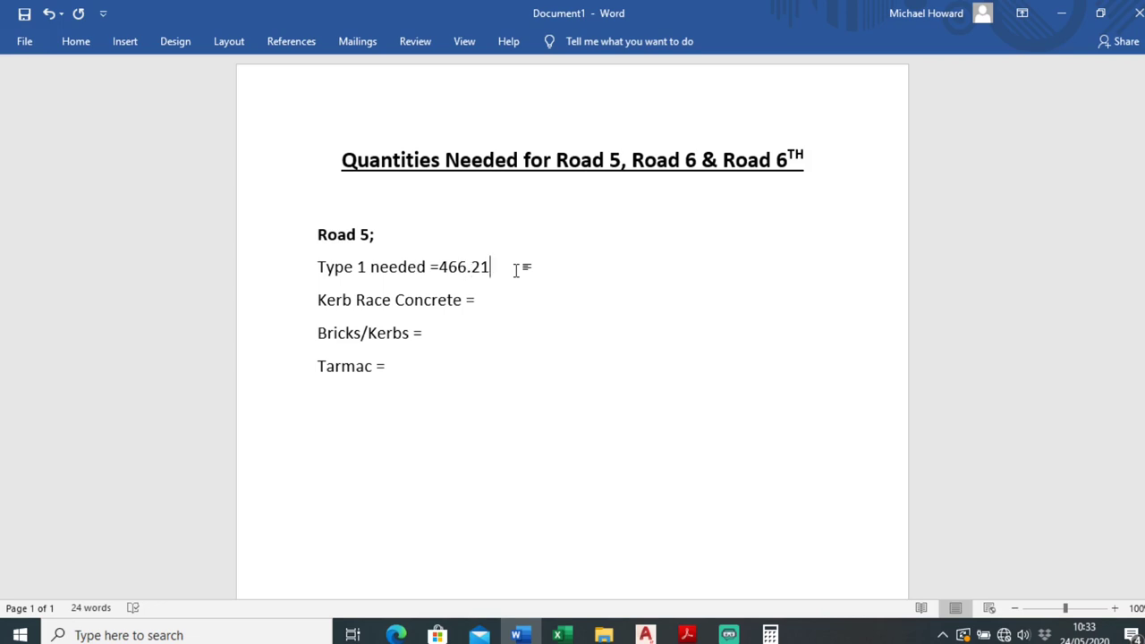
left_click(516, 271)
type("0")
type("m2 THEREFORE VOLUME =")
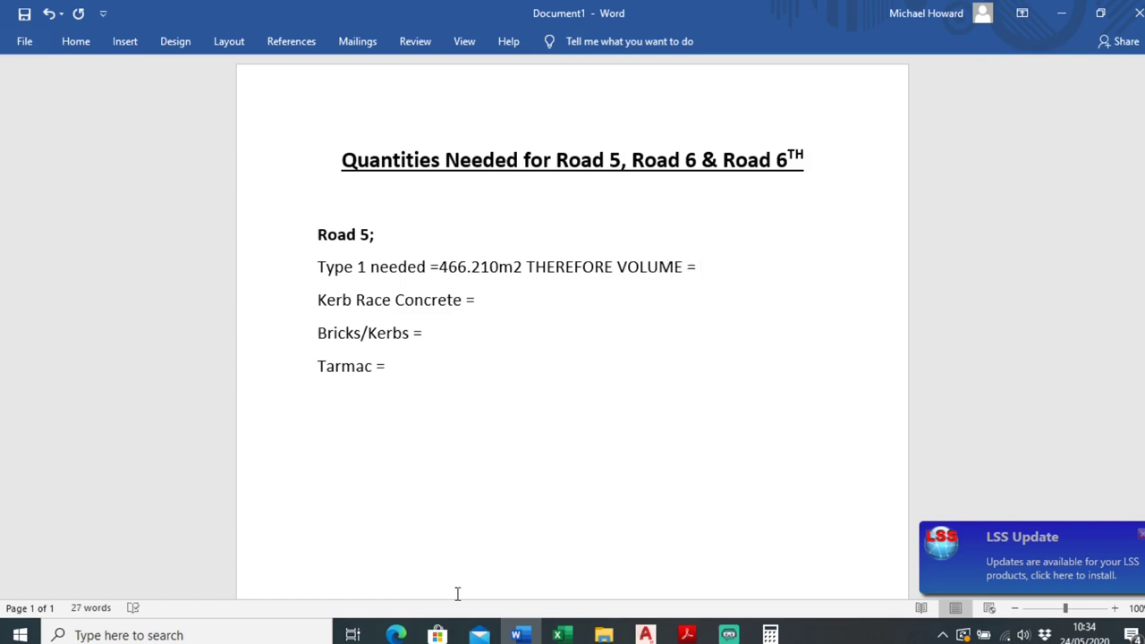
- Minimise the Word document and close Calculator to get back to the AutoCAD site plan
left_click(517, 635)
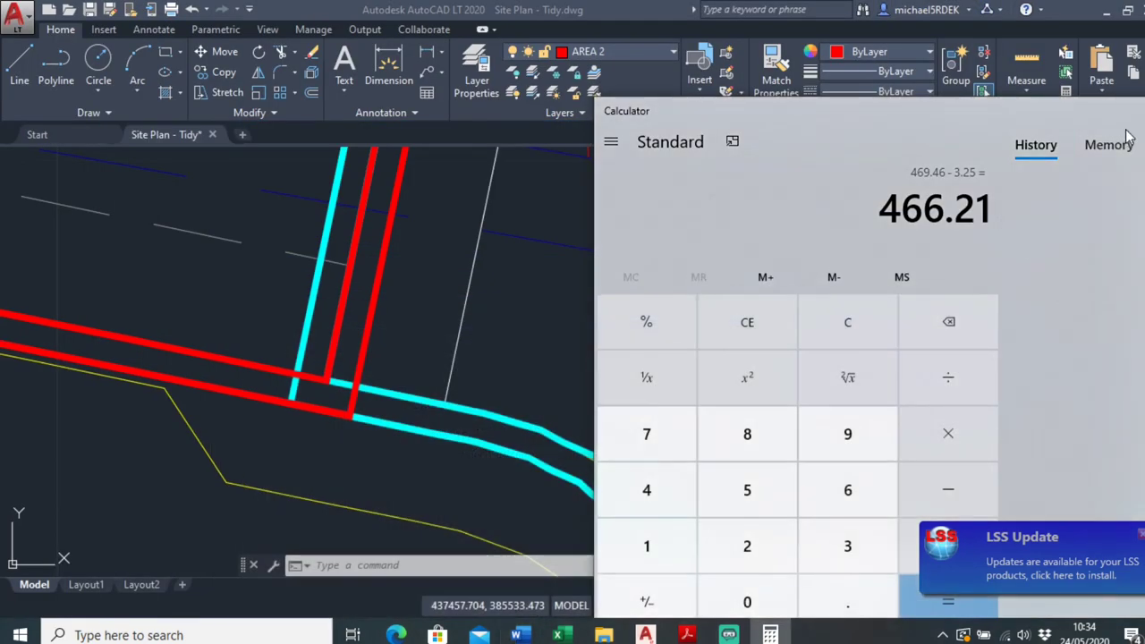
left_click_drag(1100, 111, 907, 110)
left_click(1045, 110)
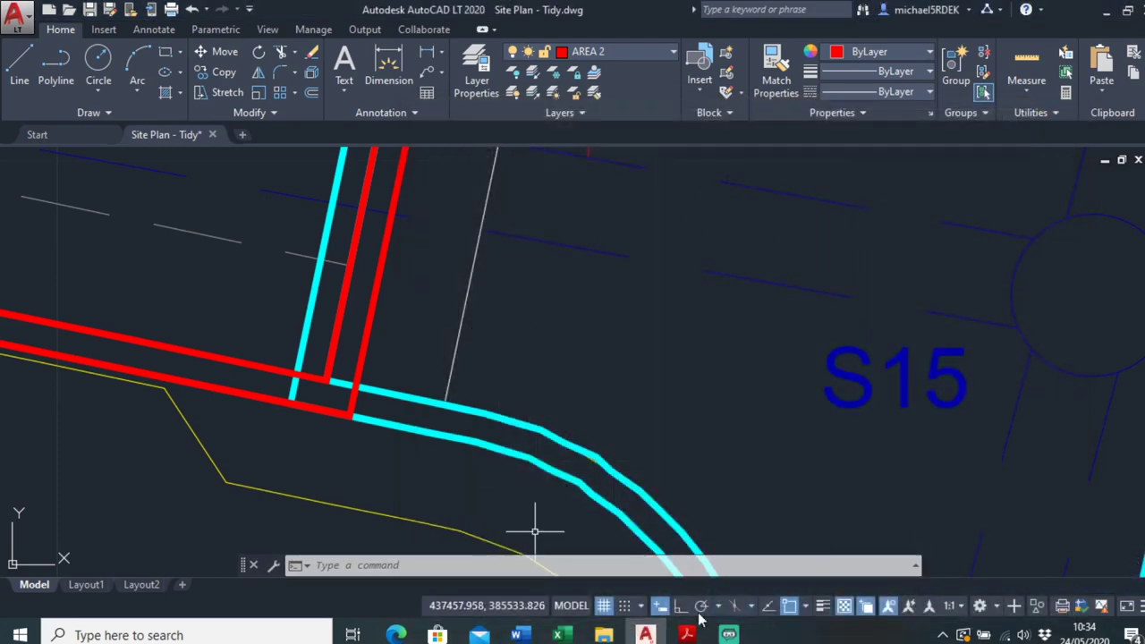
scroll(558, 238, "down", 2)
mouse_move(590, 334)
middle_mouse_down()
mouse_move(605, 390)
mouse_move(565, 402)
middle_mouse_up()
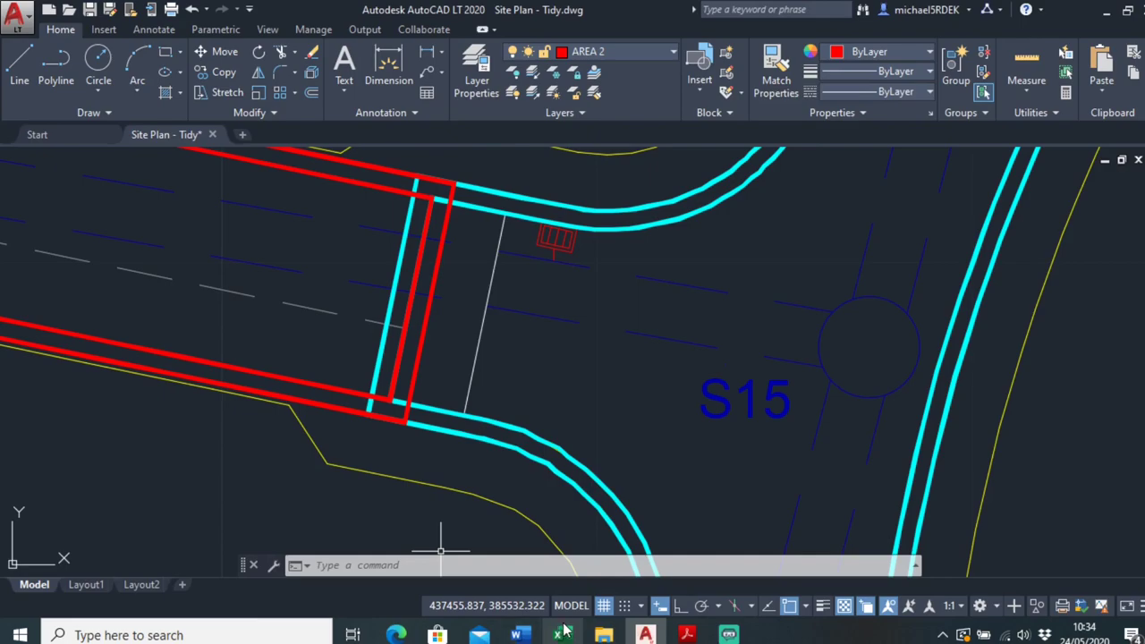
- Switch to ROAD INFO.pdf in Acrobat Reader and examine the Type 1 subbase depth and its first and second layer thicknesses
mouse_move(687, 633)
left_click(739, 572)
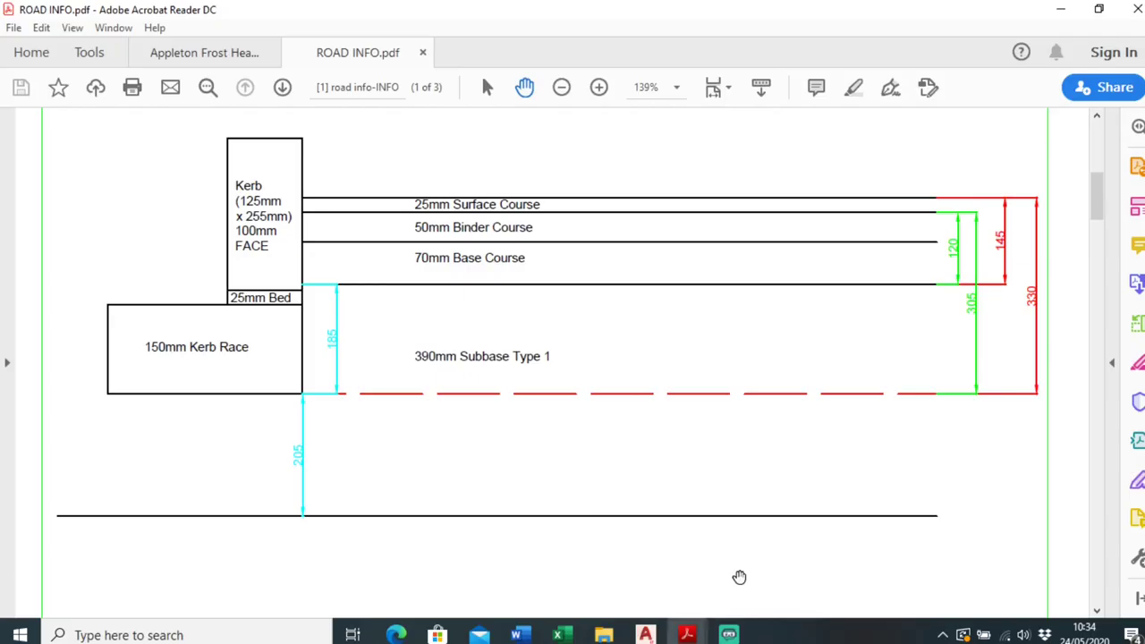
scroll(304, 477, "up", 1, "ctrl")
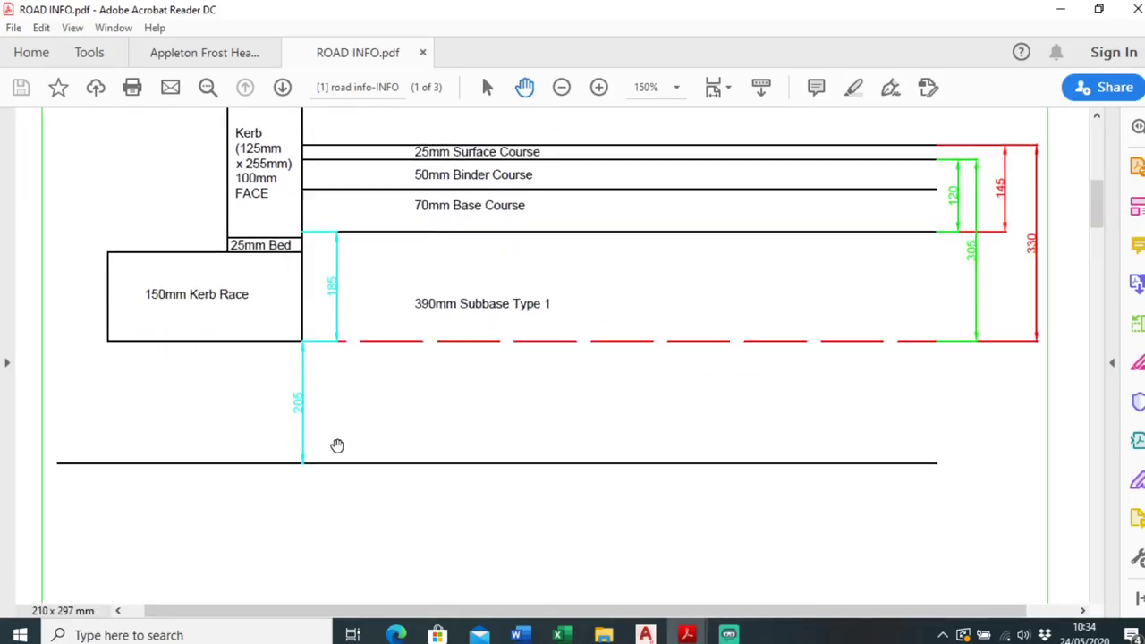
scroll(469, 247, "down", 2, "ctrl")
scroll(466, 268, "up", 1)
scroll(453, 338, "down", 5)
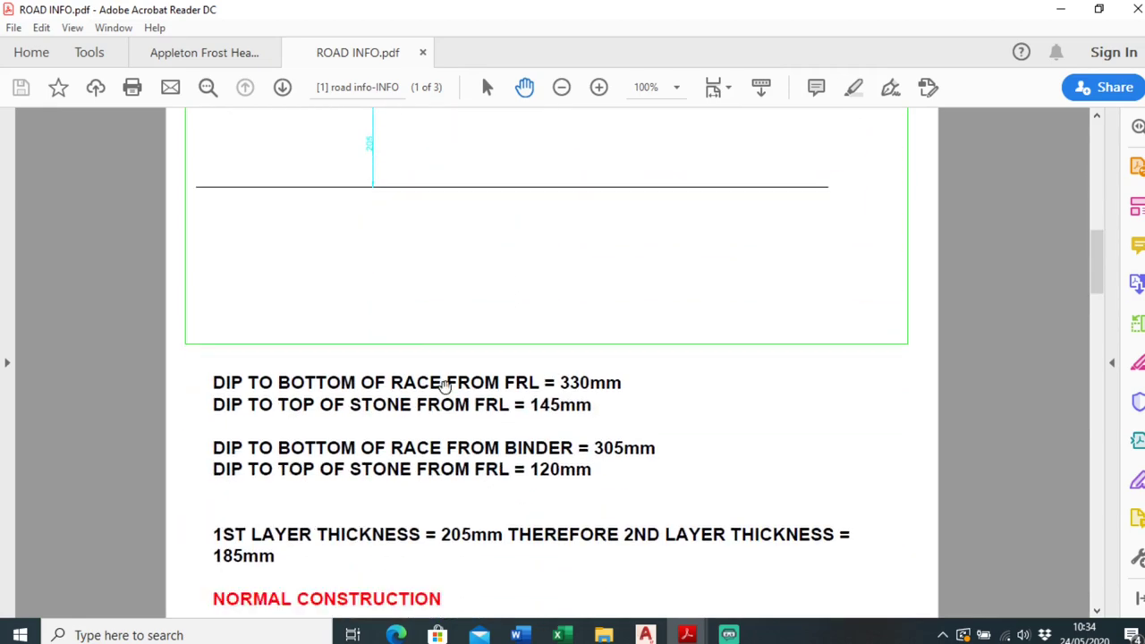
scroll(444, 384, "down", 2)
scroll(301, 475, "up", 1, "ctrl")
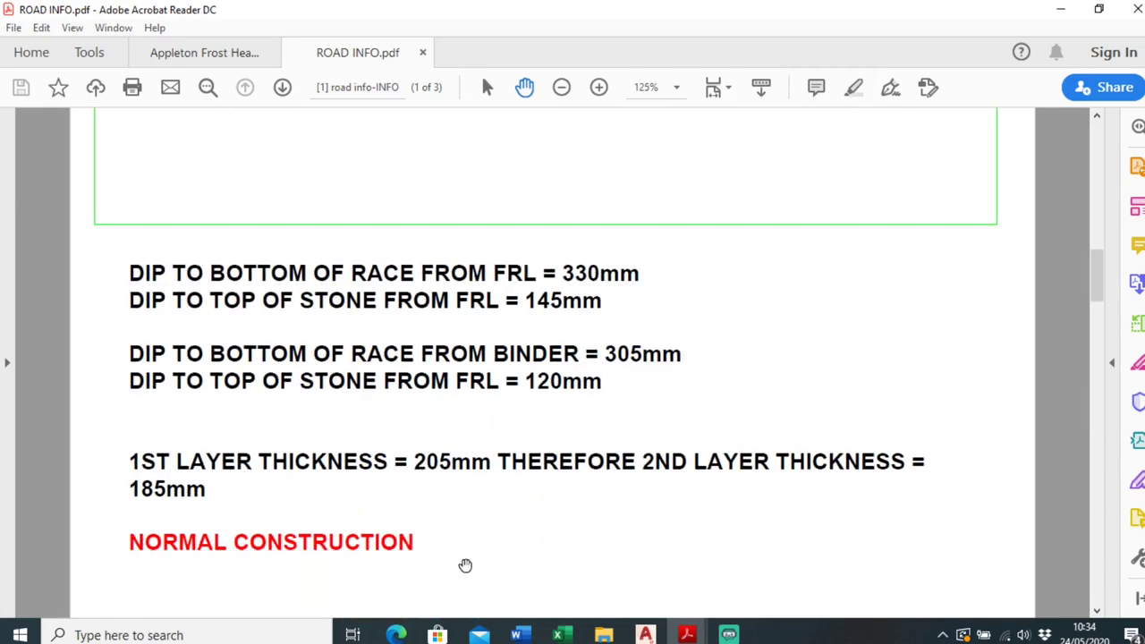
- Return to the Word document and multiply 466.210 by the first layer thickness of 0.205 in Calculator
left_click(516, 635)
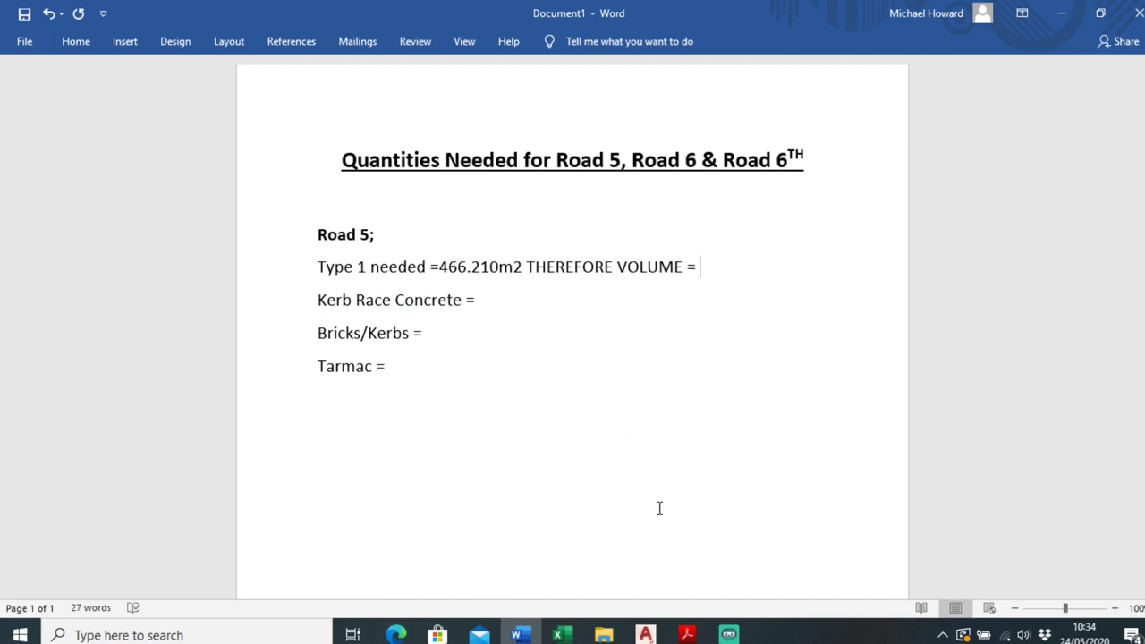
key("XF86Calculator")
type("466.210")
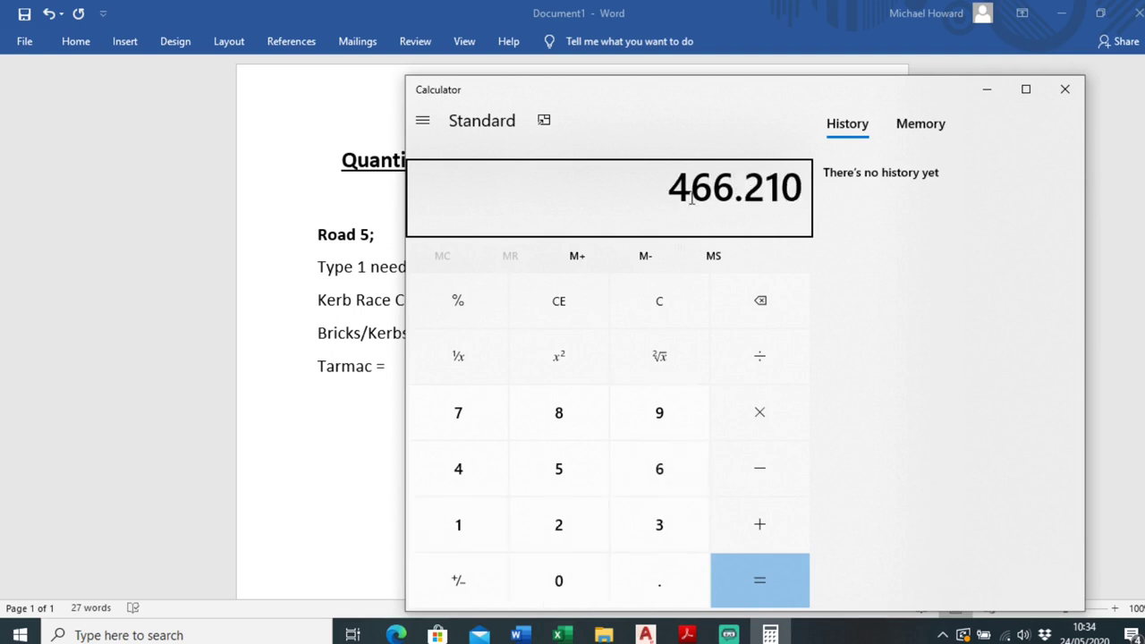
mouse_move(742, 93)
left_mouse_down()
mouse_move(900, 179)
mouse_move(770, 99)
mouse_move(726, 93)
left_mouse_up()
type("*")
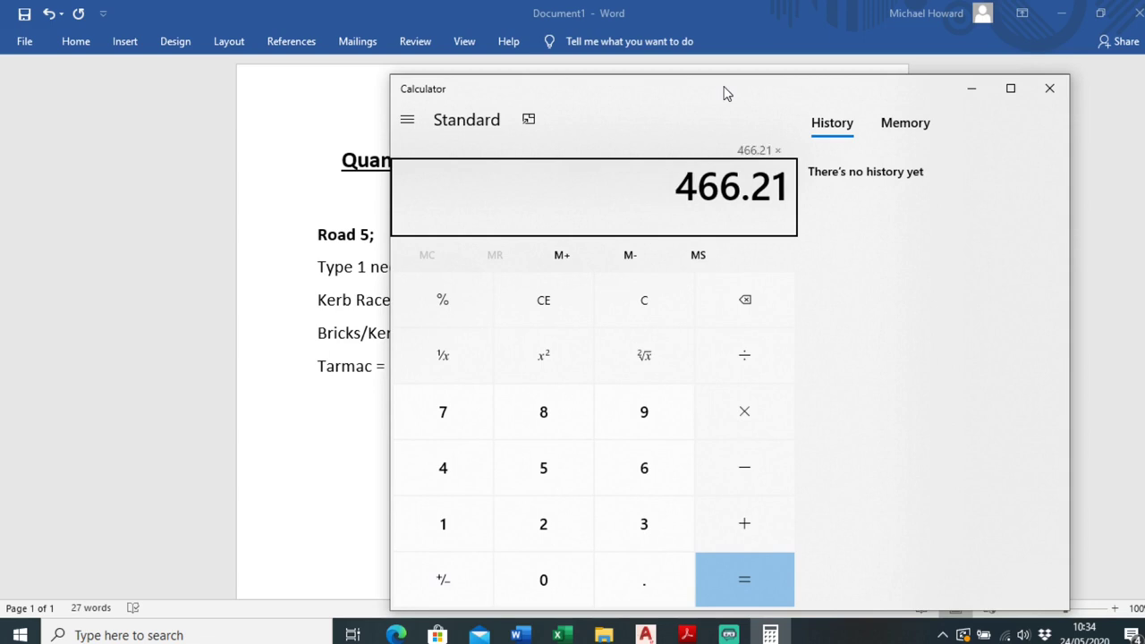
type("0.0")
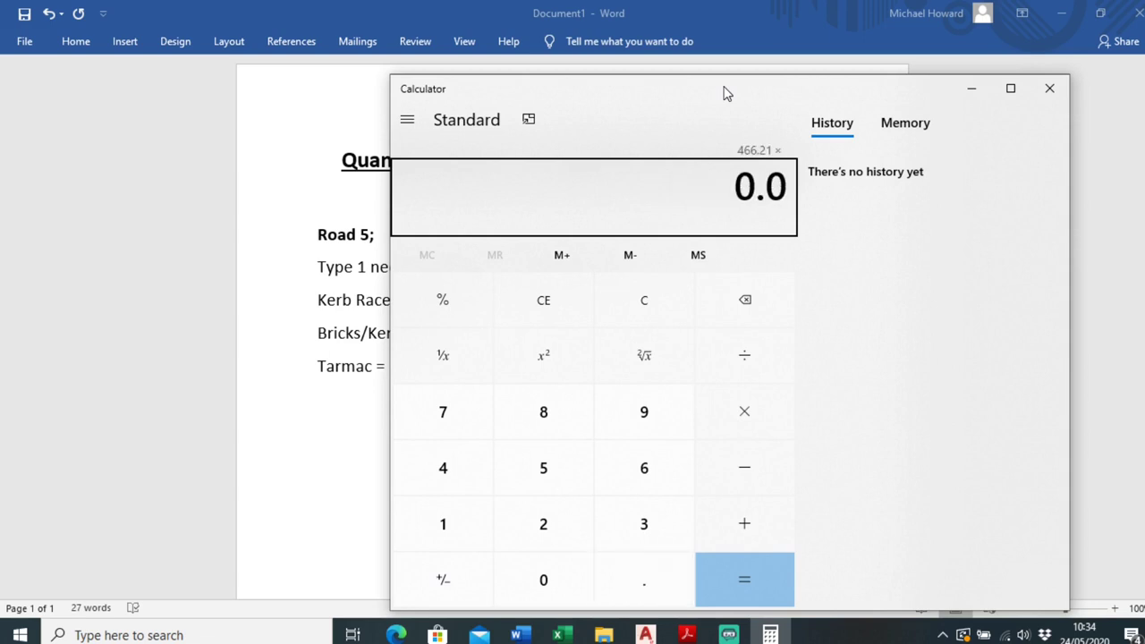
type("2")
key("BackSpace")
key("BackSpace")
type("205")
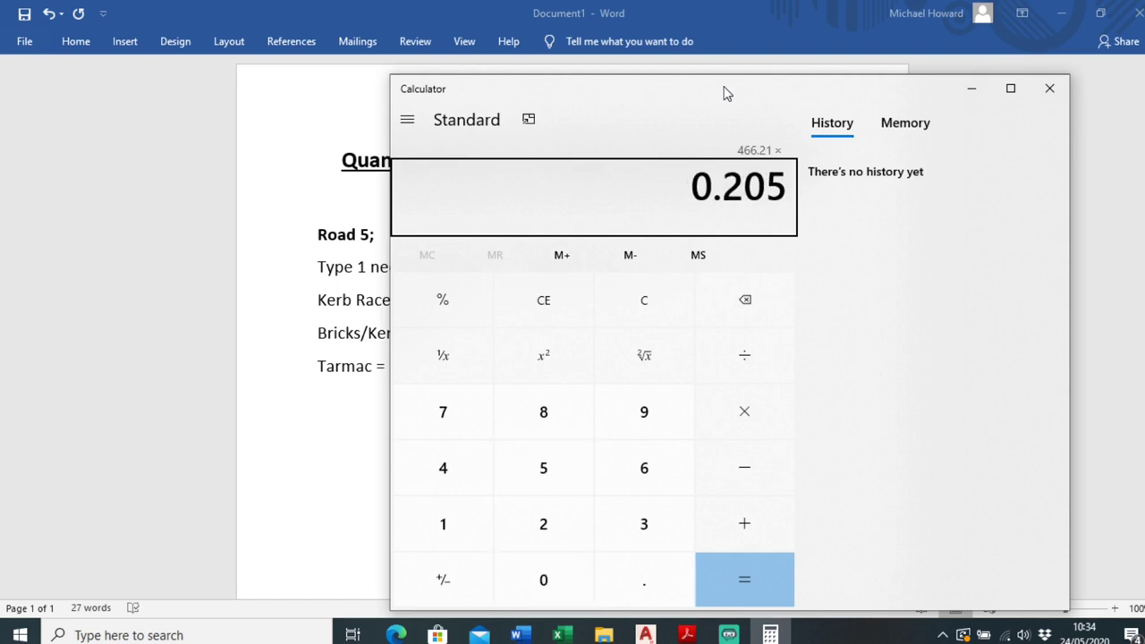
key("Return")
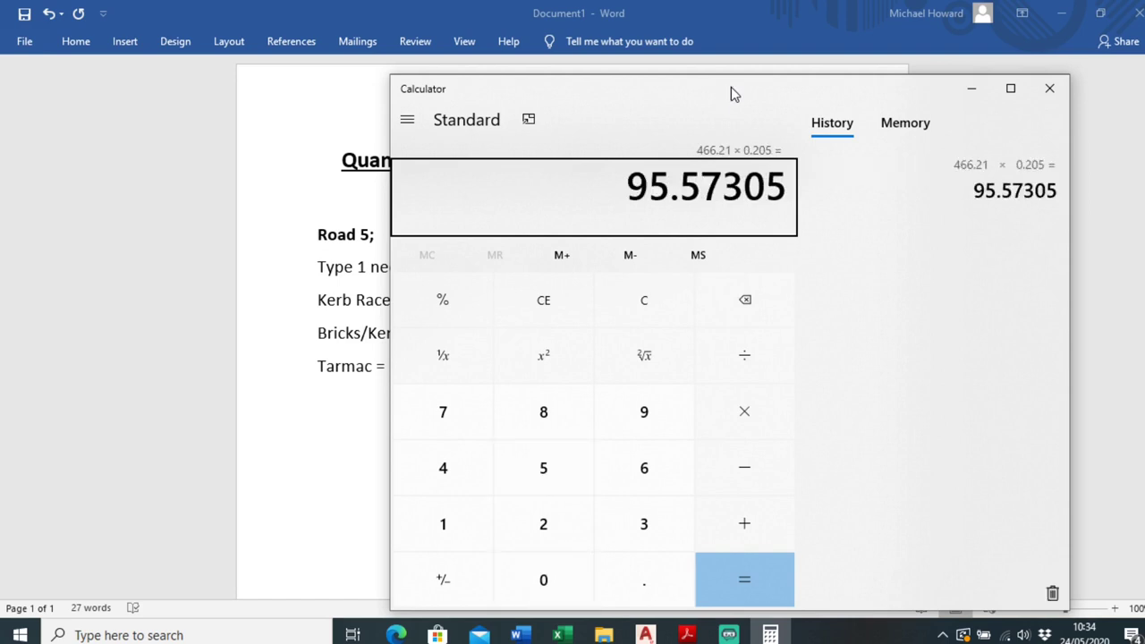
- Enter the volume as 95.573M3 in the Word document and add a line reading "THEREFORE TONNAGE FOR 1ST LAYER ="
left_click_drag(730, 87, 723, 88)
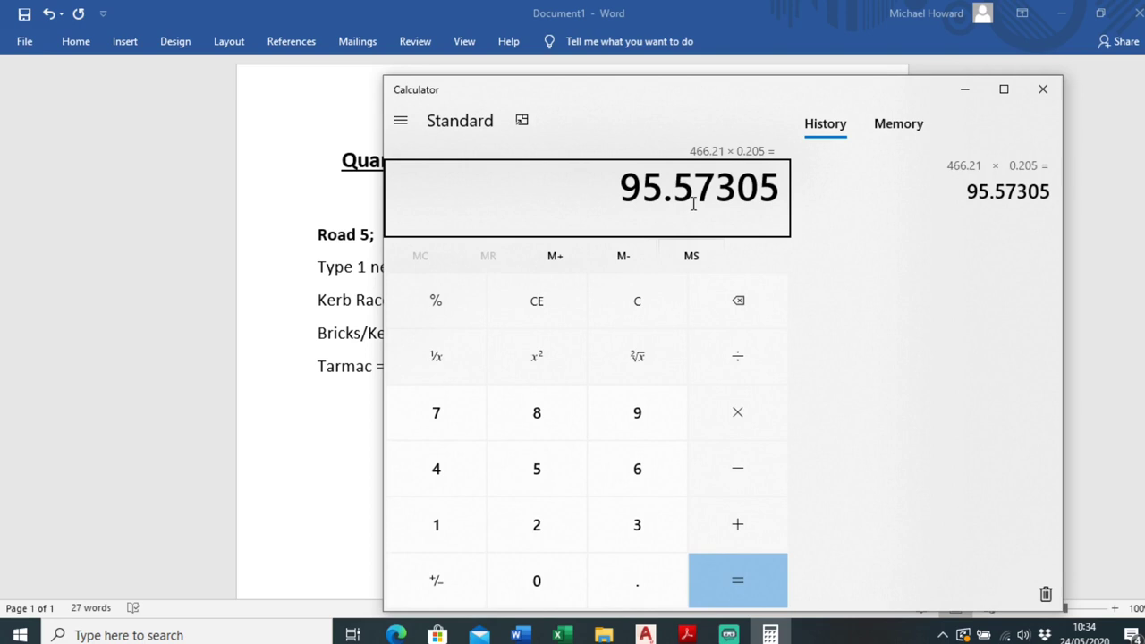
left_click_drag(685, 93, 644, 345)
left_click(716, 269)
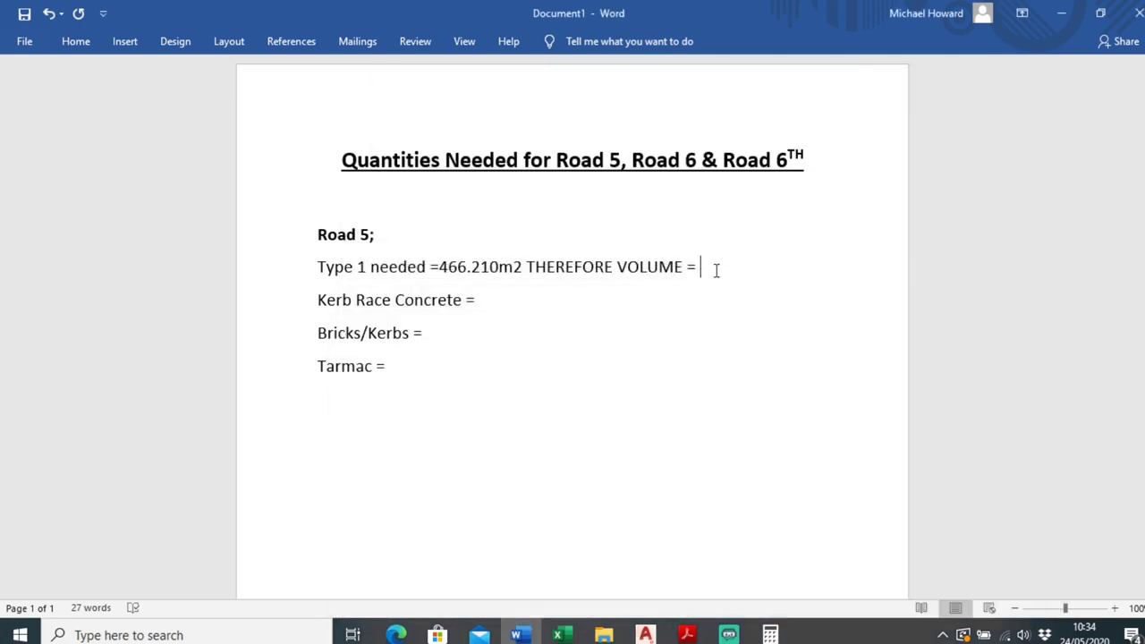
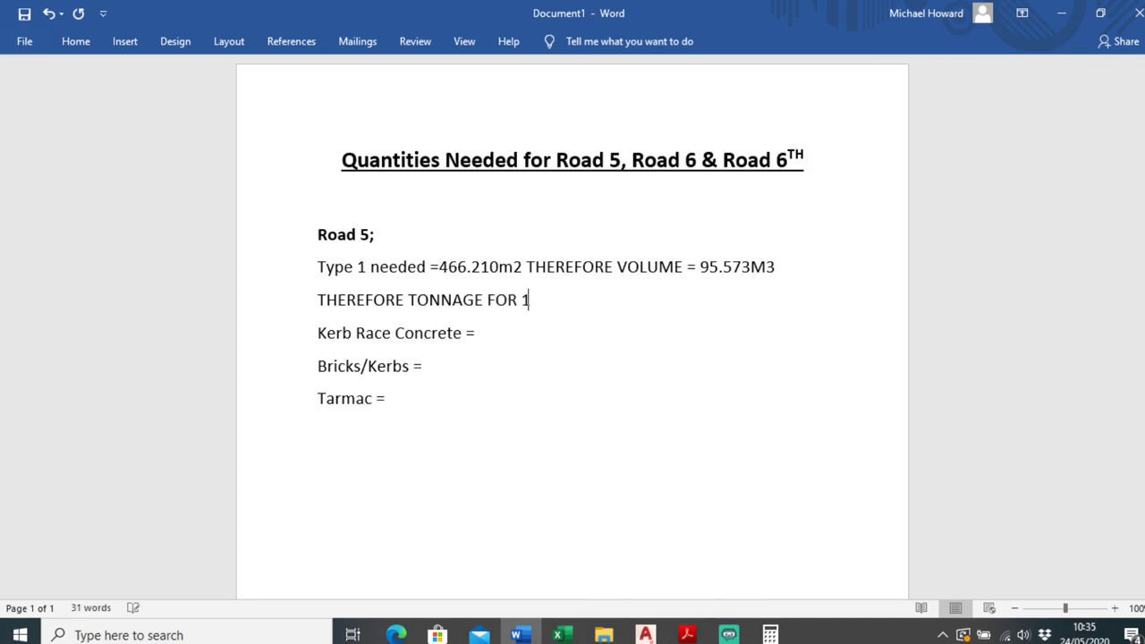
type("LAYER =")
left_click_drag(755, 268, 710, 267)
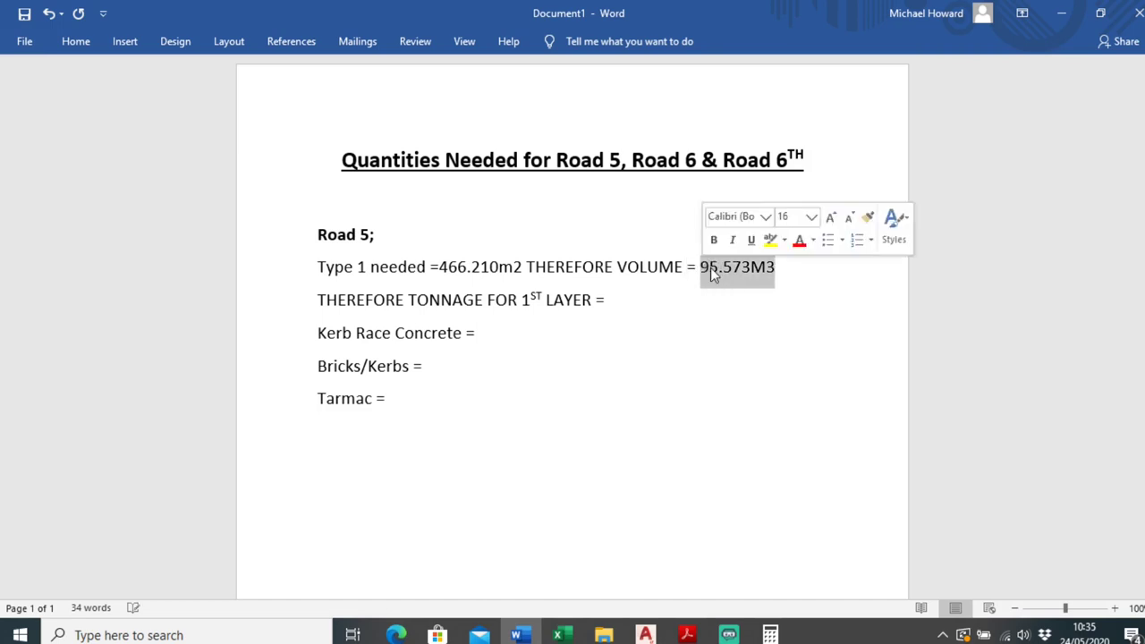
left_click(722, 306)
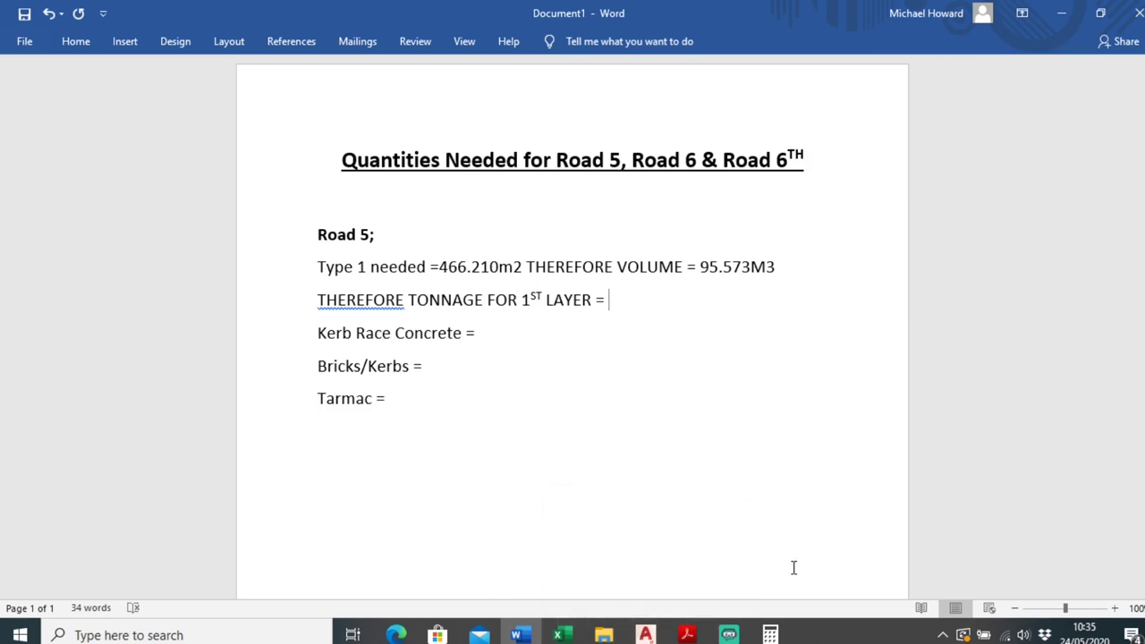
- Switch to Appleton Frost Heave Certification.pdf in Acrobat Reader and examine the dry density test results on page 2
mouse_move(688, 634)
left_click(610, 569)
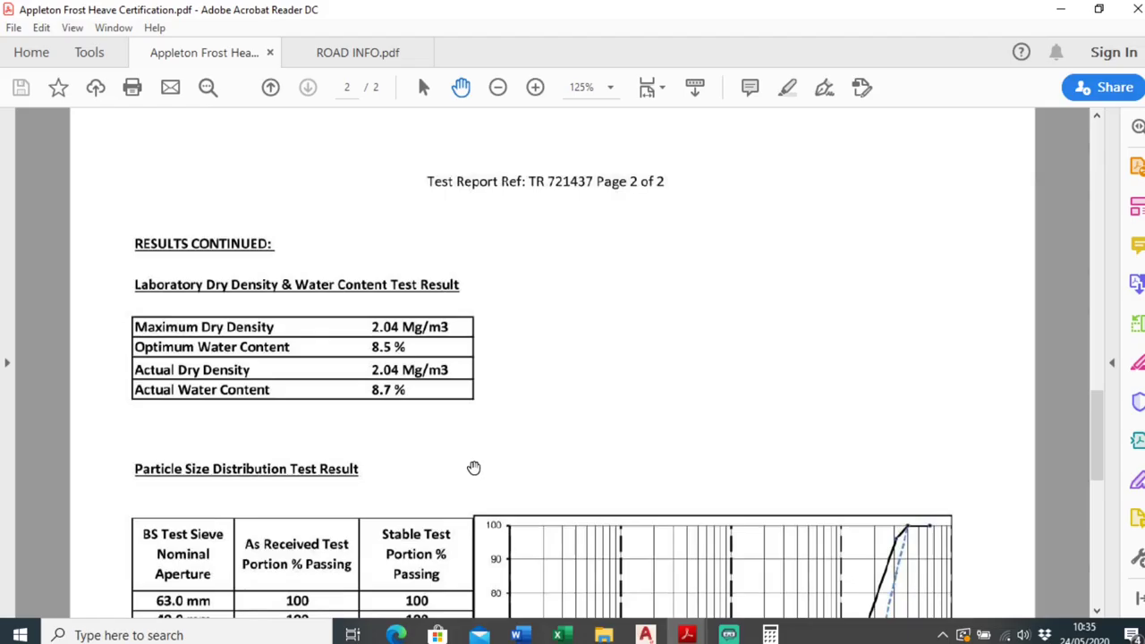
scroll(347, 401, "up", 1, "ctrl")
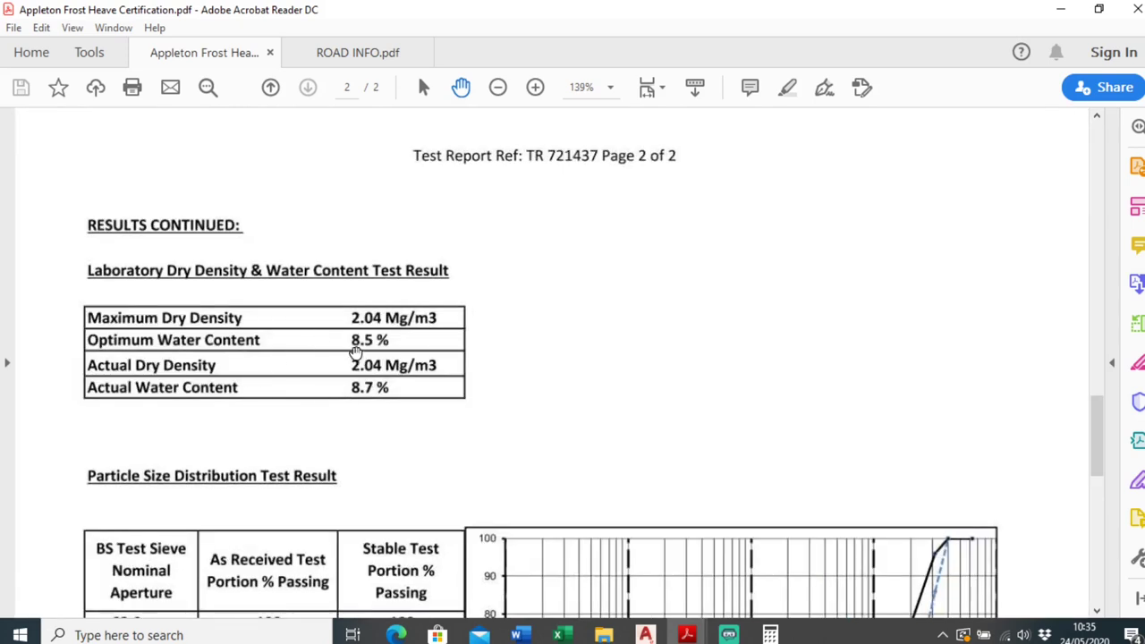
left_click_drag(356, 351, 359, 335)
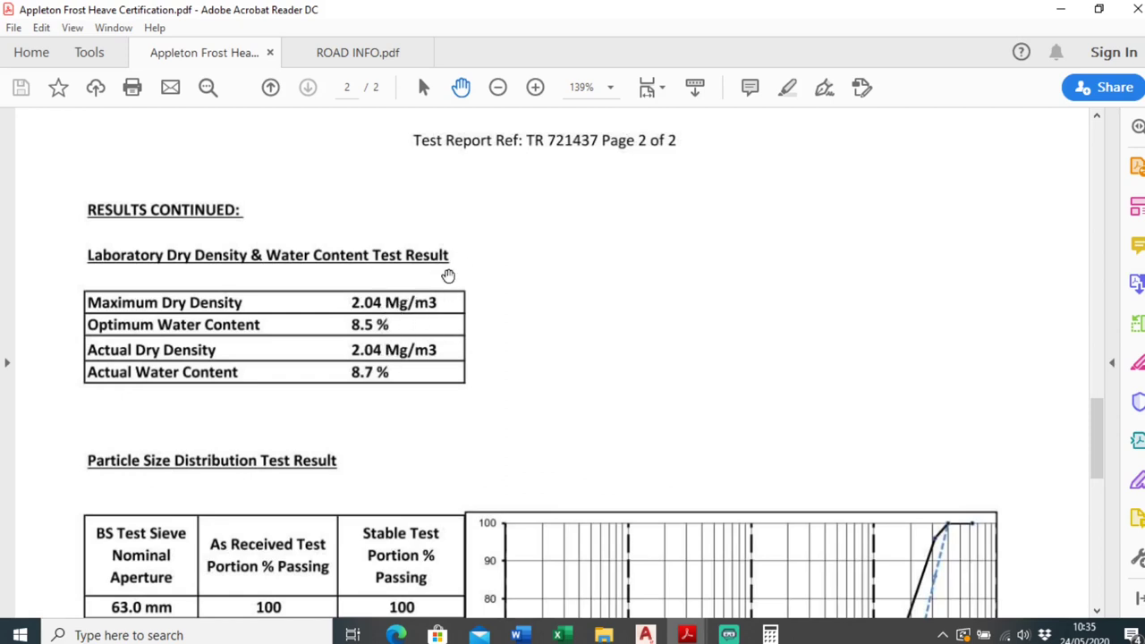
- Check the Wikipedia Tonne page in the browser for how megagrams relate to tonnes, and return to the frost heave certificate
left_click(398, 635)
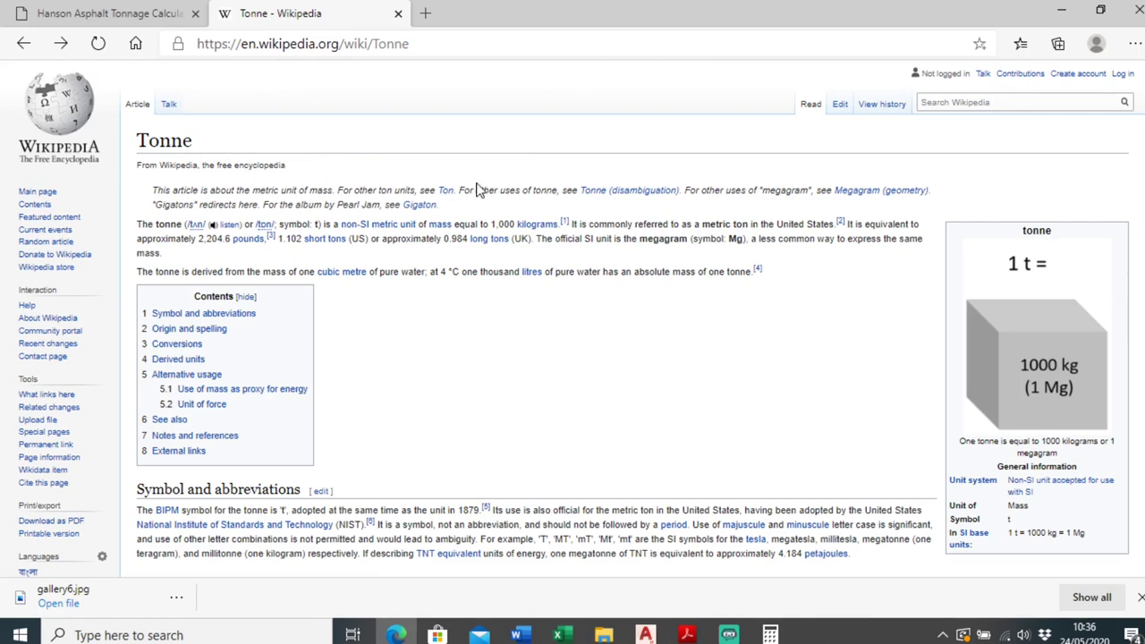
scroll(1049, 324, "down", 1)
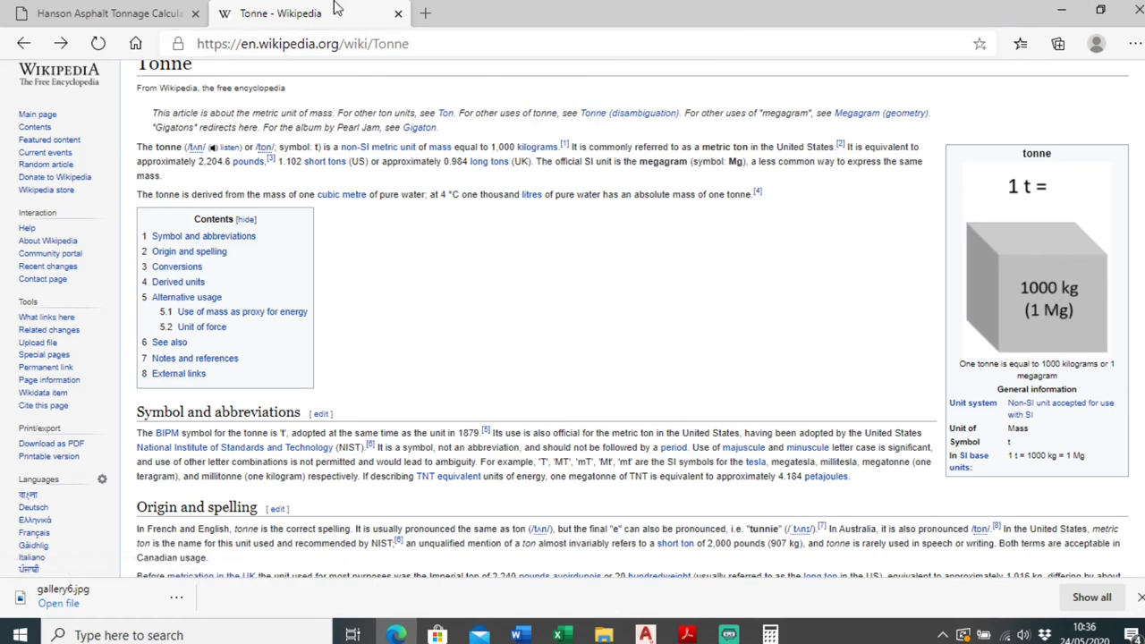
left_click(1061, 10)
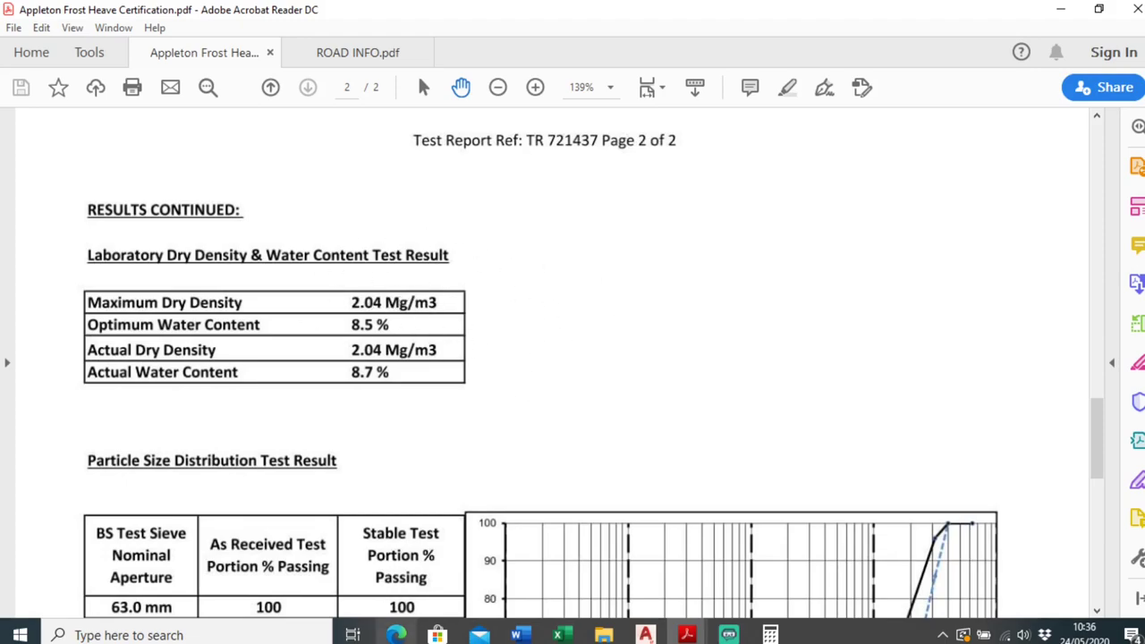
left_click(395, 635)
left_click(396, 634)
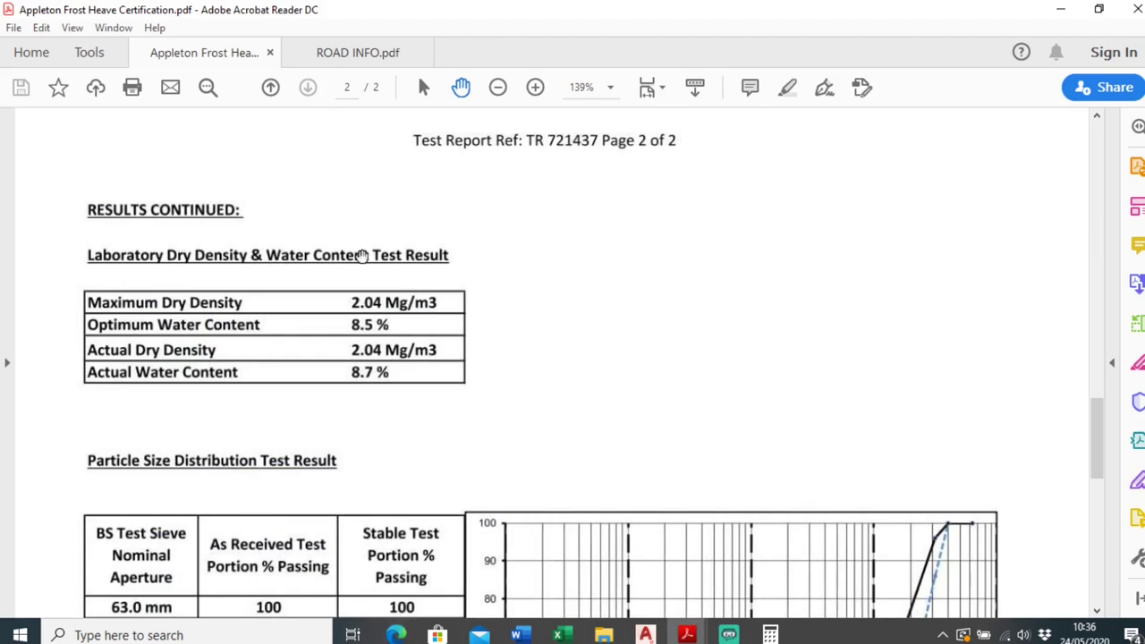
- Return to the Word document, complete the first layer tonnage formula with "95.573* 2.04 =", and multiply 95.57305 by 2.04 in Calculator
left_click(1061, 8)
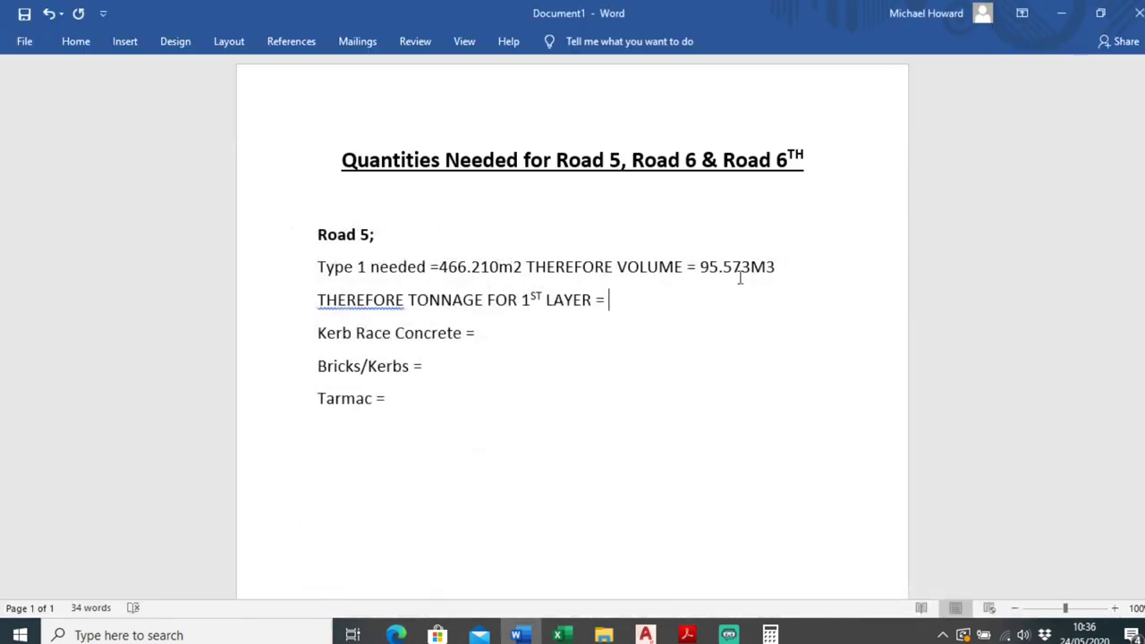
type("5.573* 2.04 =")
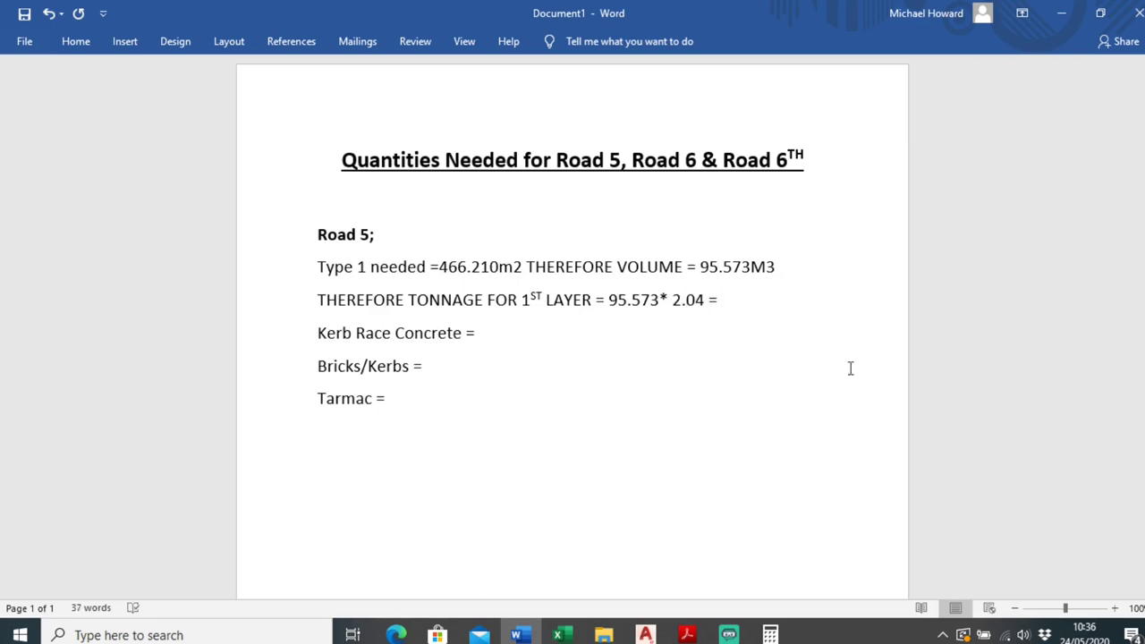
key("alt+Tab")
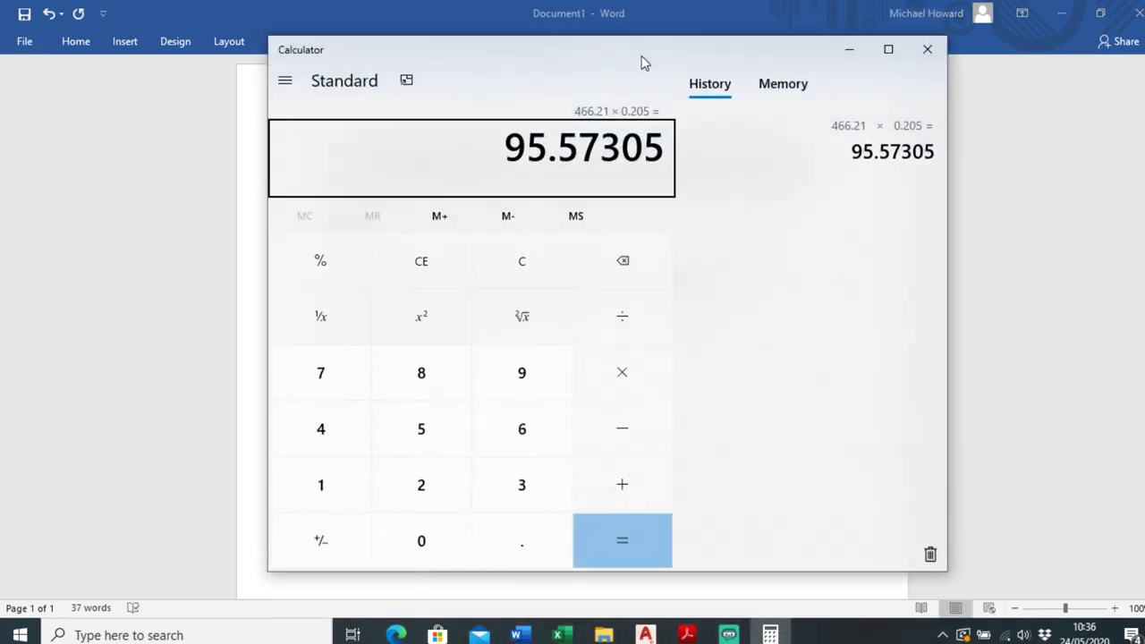
type("*2.04")
key("Return")
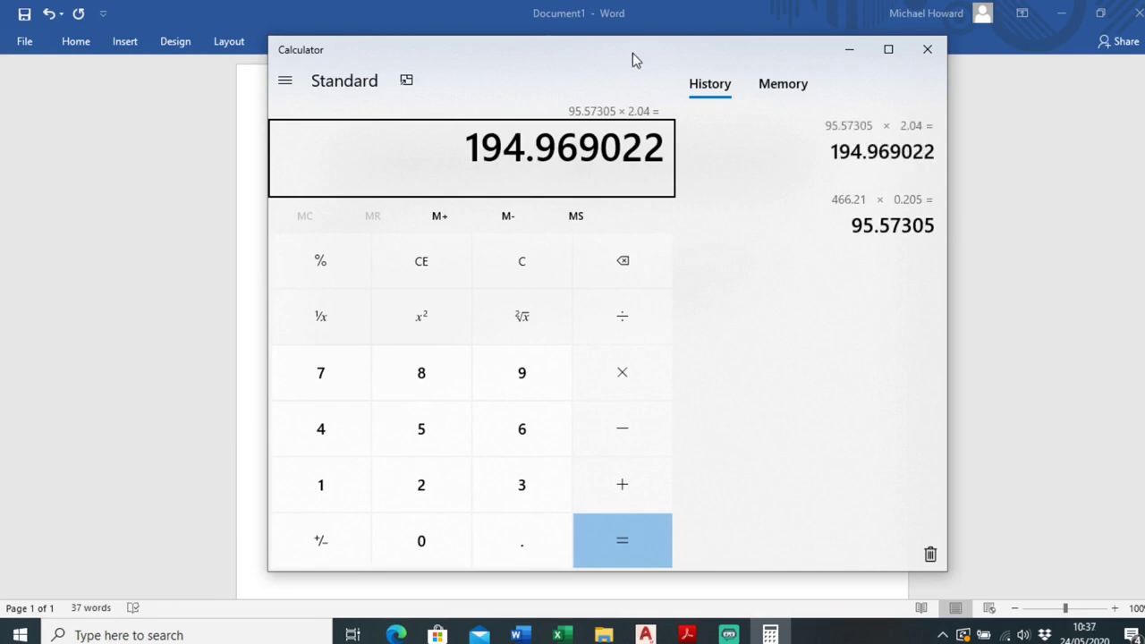
- Enter 194.969 t as the first layer tonnage in the Word document, checking the figure against Calculator
left_click_drag(629, 65, 605, 399)
left_click(741, 300)
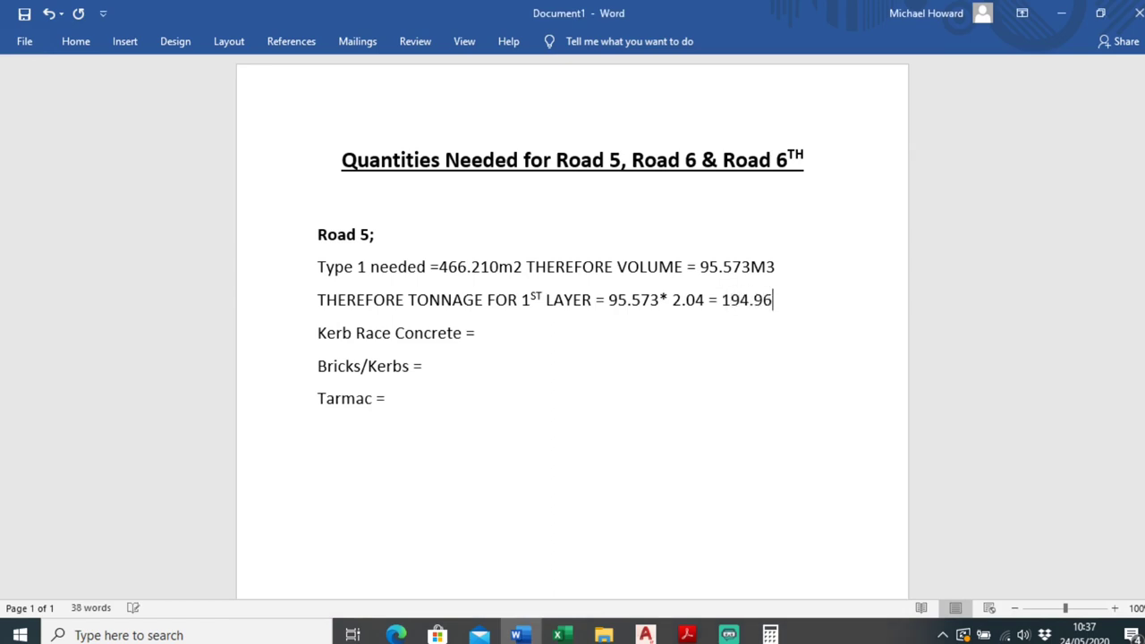
left_click(770, 634)
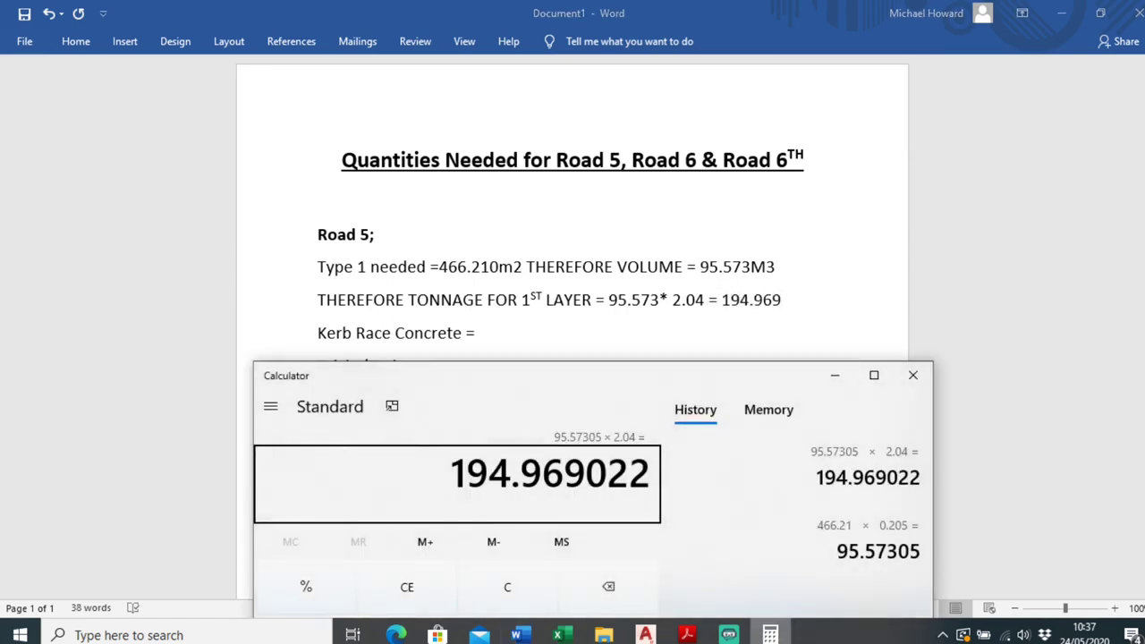
left_click(835, 375)
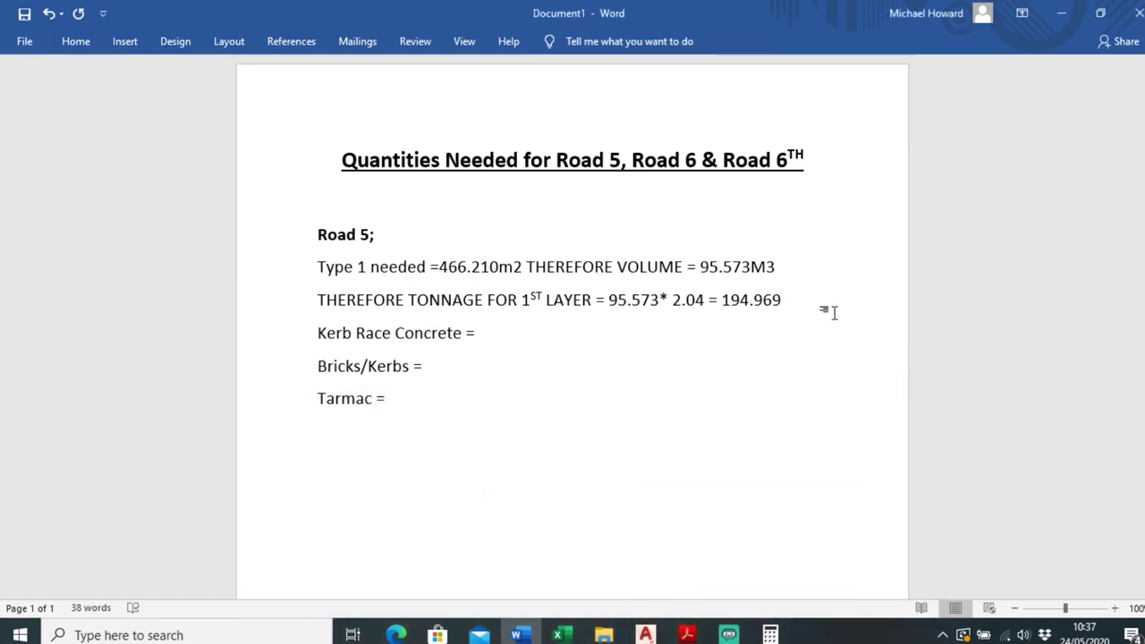
type("t")
- Make the 194.969 t result bold with yellow highlighting and start a new line below it
left_click_drag(792, 300, 725, 301)
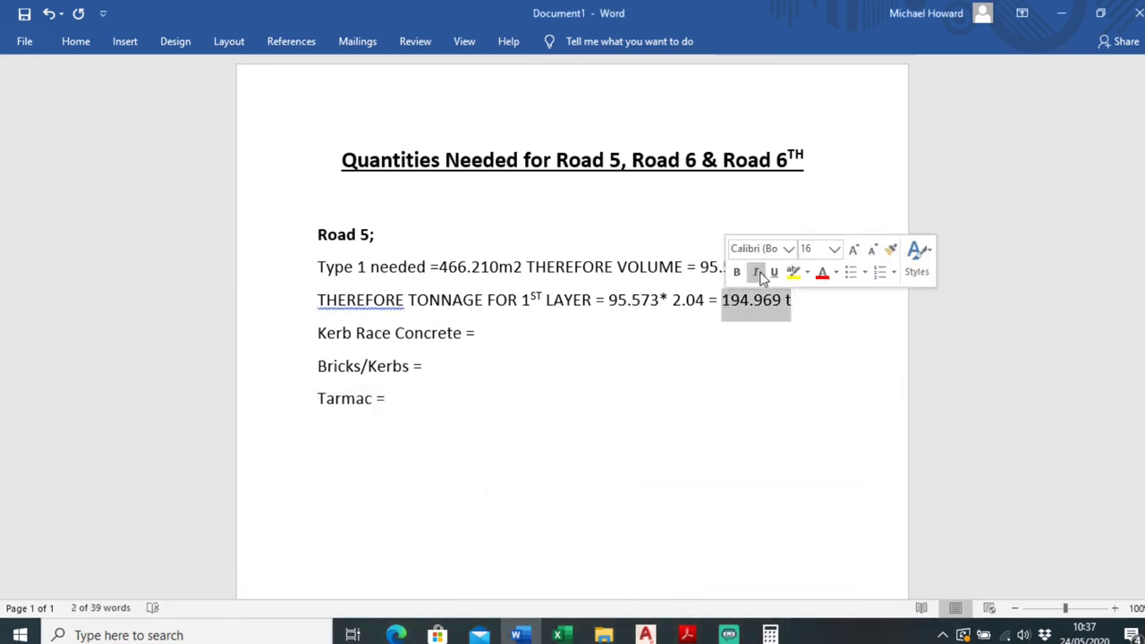
left_click(738, 272)
left_click(793, 272)
left_click(804, 304)
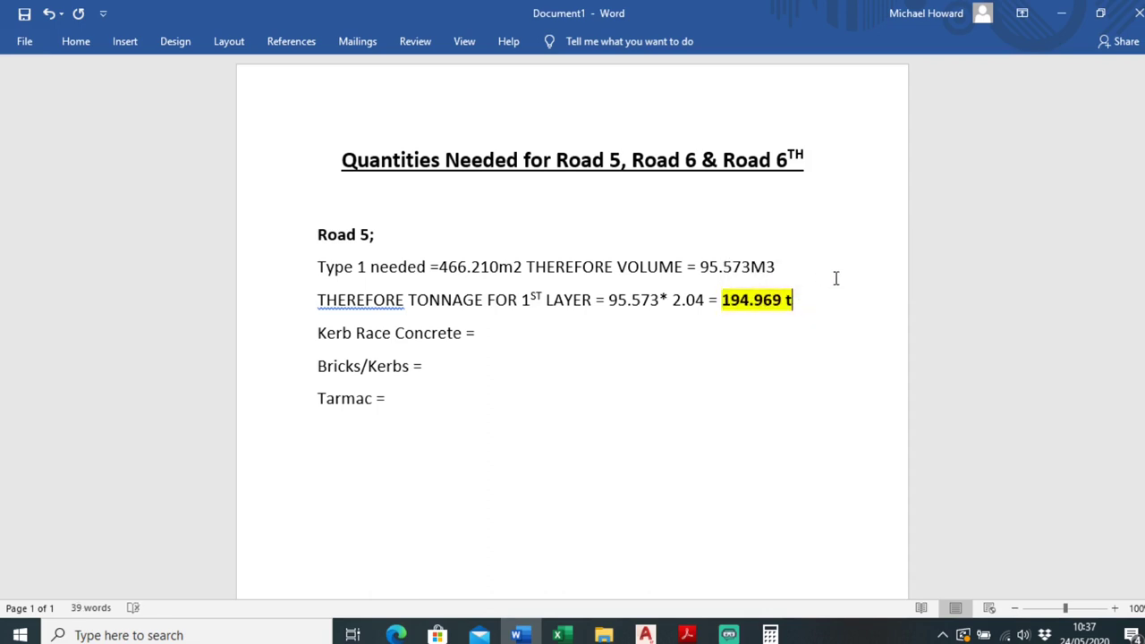
key("Return")
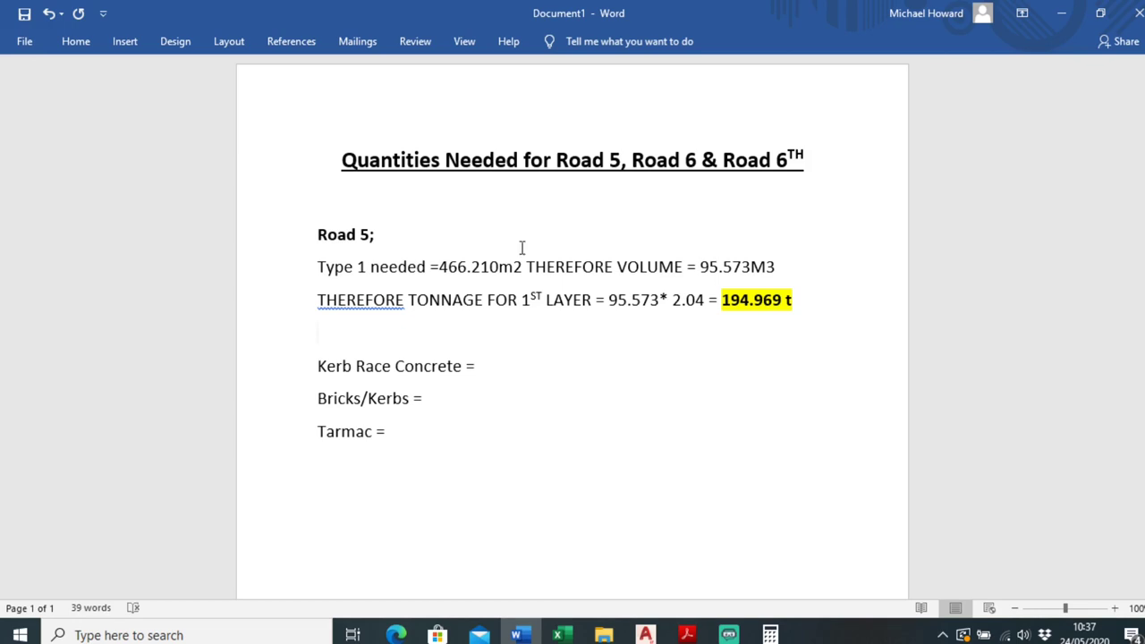
- Switch to the AutoCAD site plan and measure the area inside Road 5's inner cyan polyline with AREA in add-object mode
left_click(645, 634)
scroll(465, 417, "down", 1)
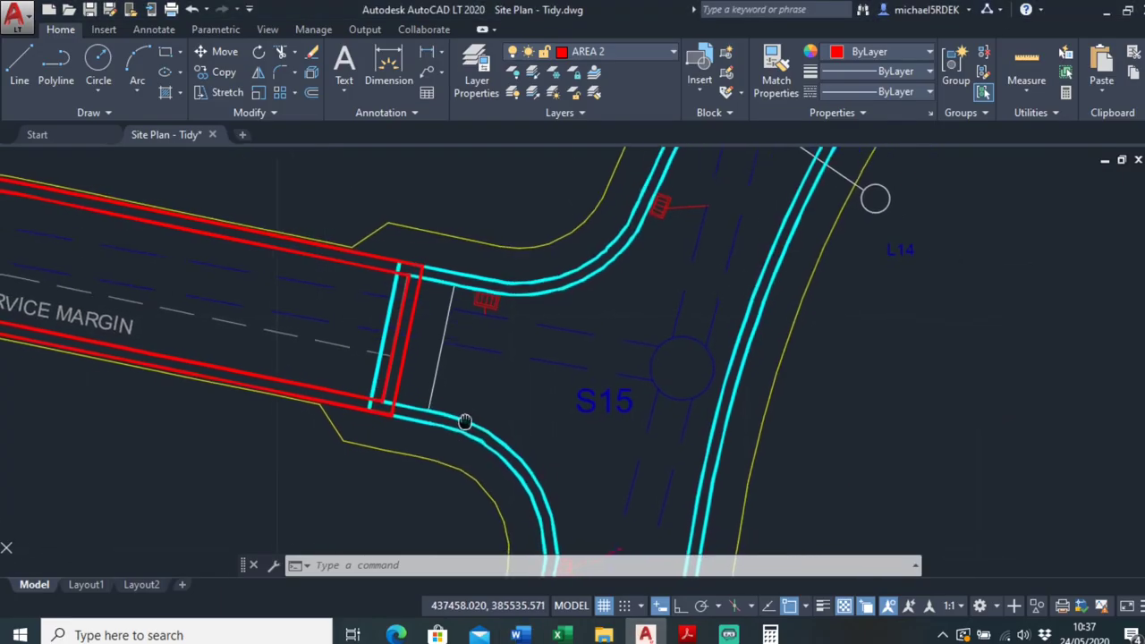
scroll(465, 409, "up", 1)
type("area")
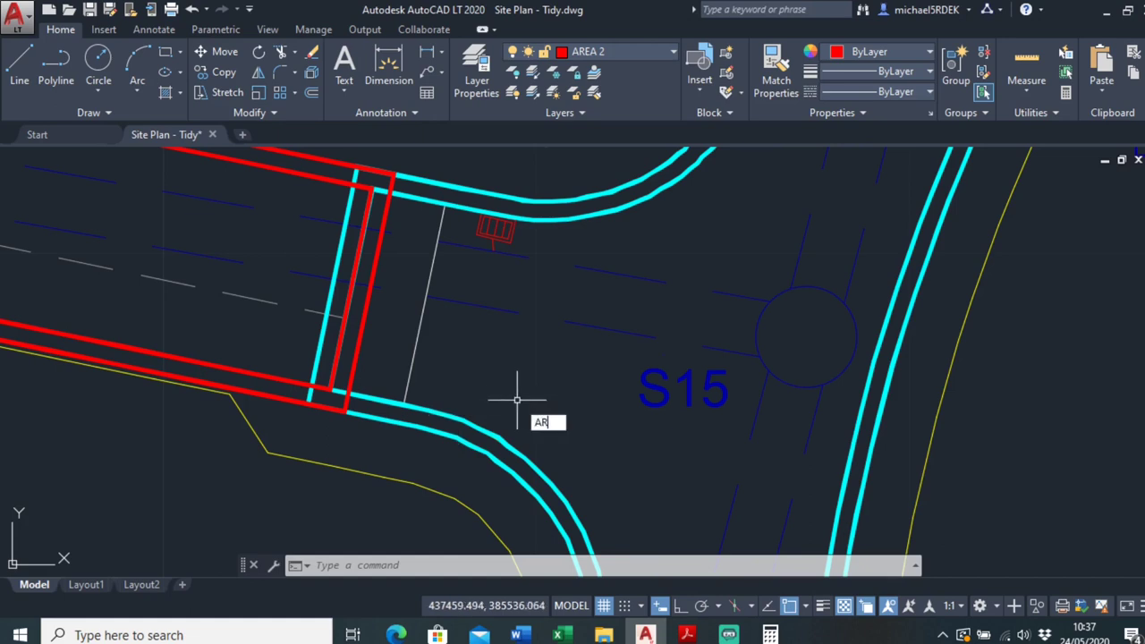
key("Return")
type("a")
key("Return")
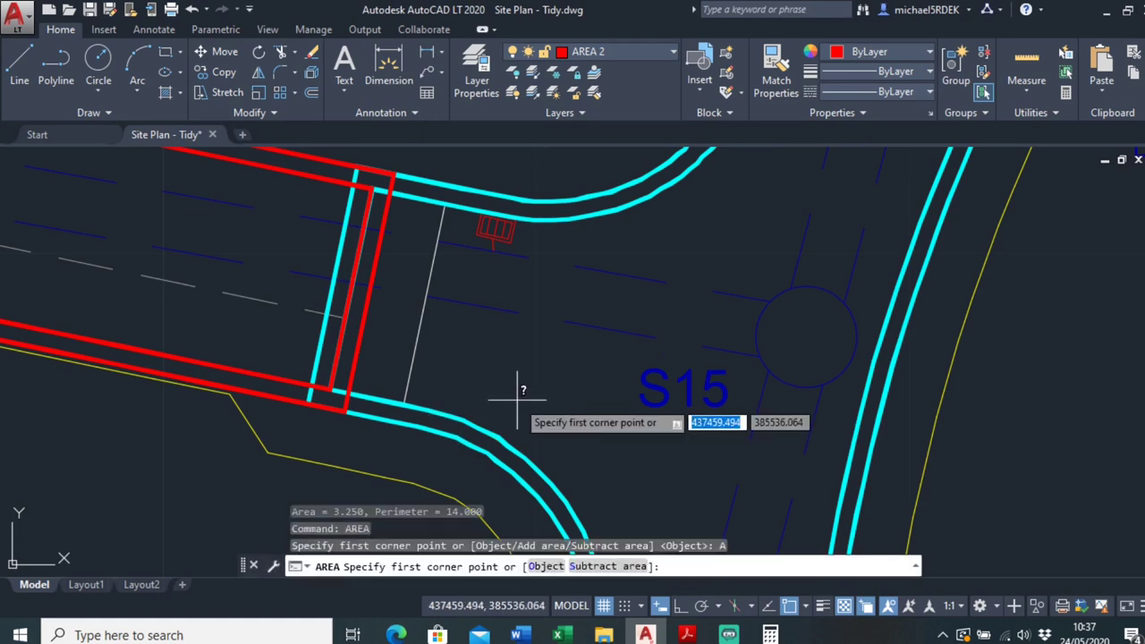
type("o")
key("Return")
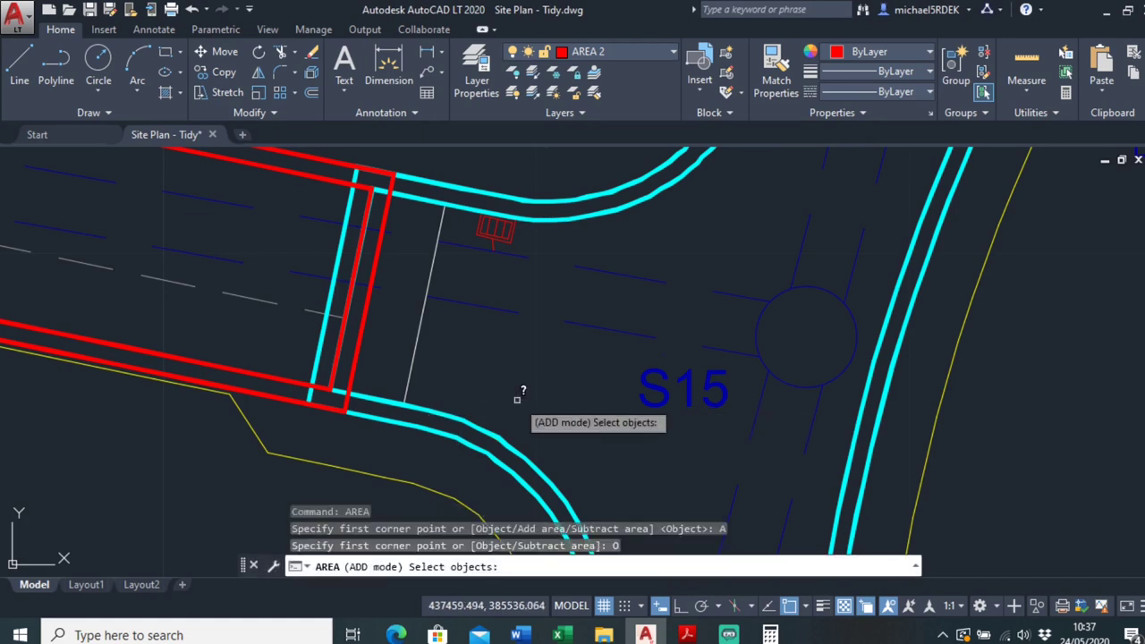
left_click(450, 413)
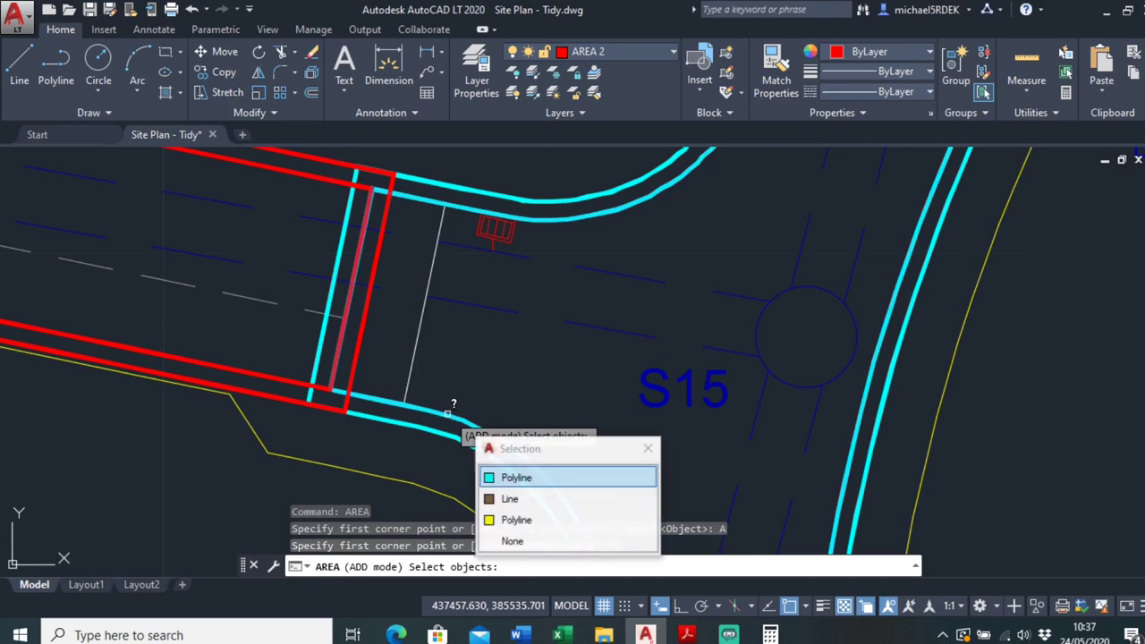
left_click(516, 477)
scroll(564, 430, "down", 2)
scroll(565, 430, "down", 3)
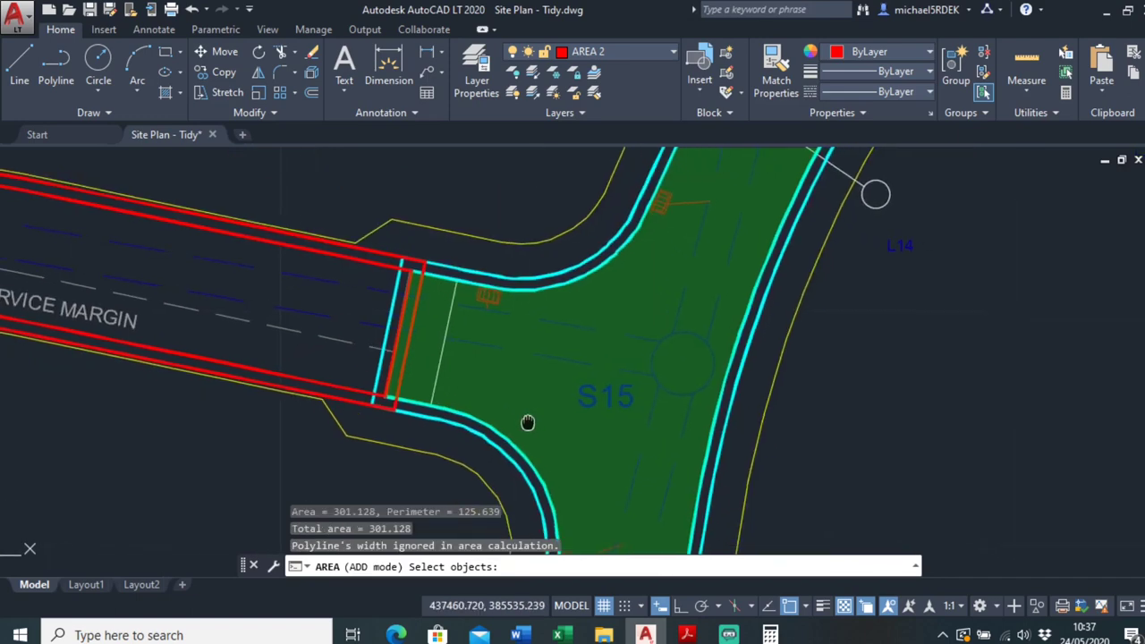
middle_click_drag(624, 454, 564, 430)
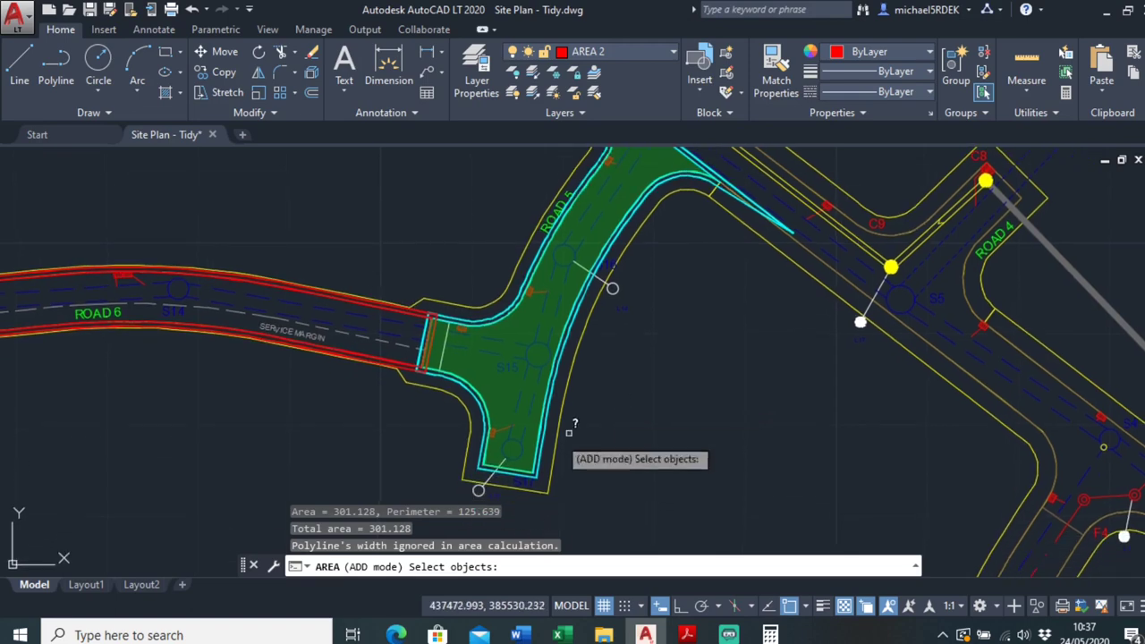
scroll(394, 452, "up", 2)
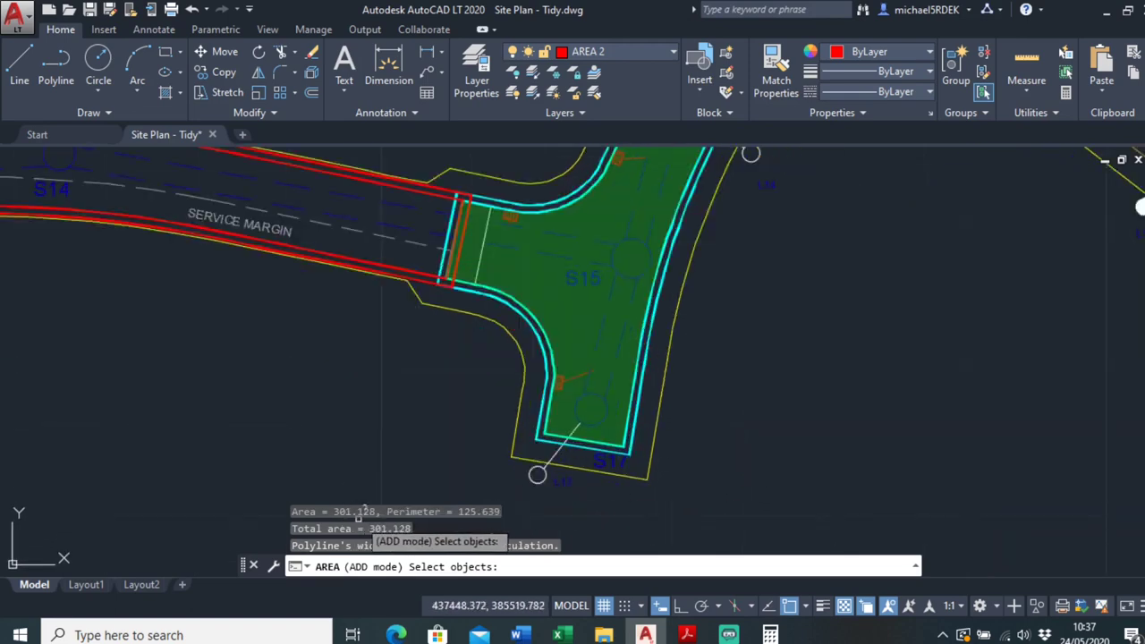
- Add the line "301.128m2 THEREFORE VOLUME =" in the Word document and move the 466.210m2 text onto its own line
left_click(516, 635)
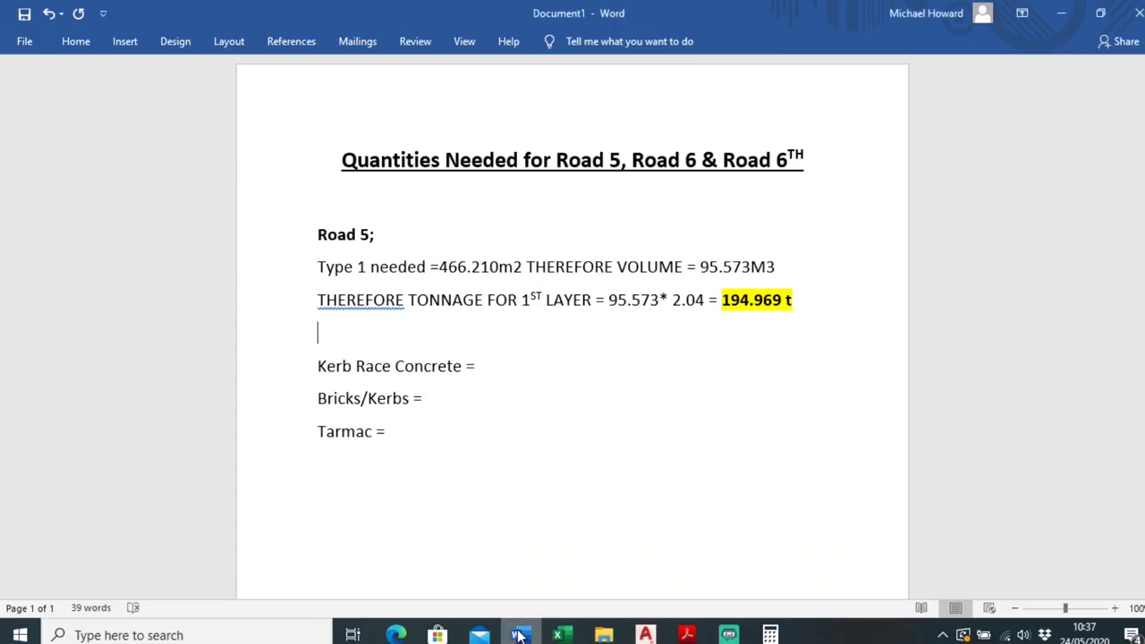
type("301.128m2")
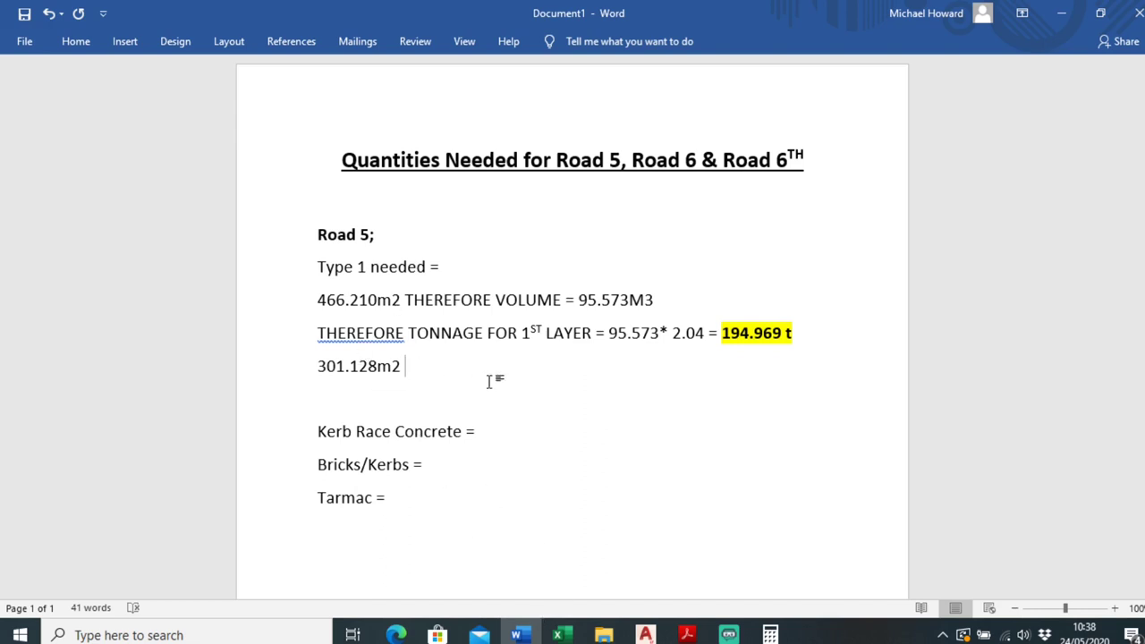
type(" THEREFORE VO")
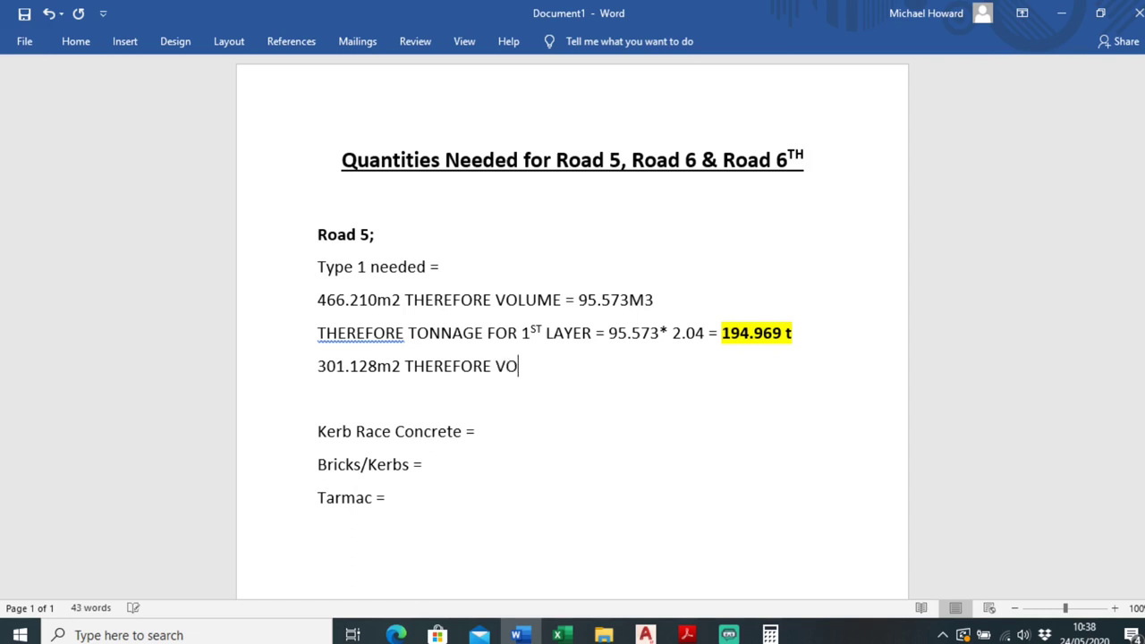
type("LUME =")
- Switch to ROAD INFO.pdf in Acrobat Reader and examine the second layer thickness in the notes and the subbase section drawing
left_click(645, 634)
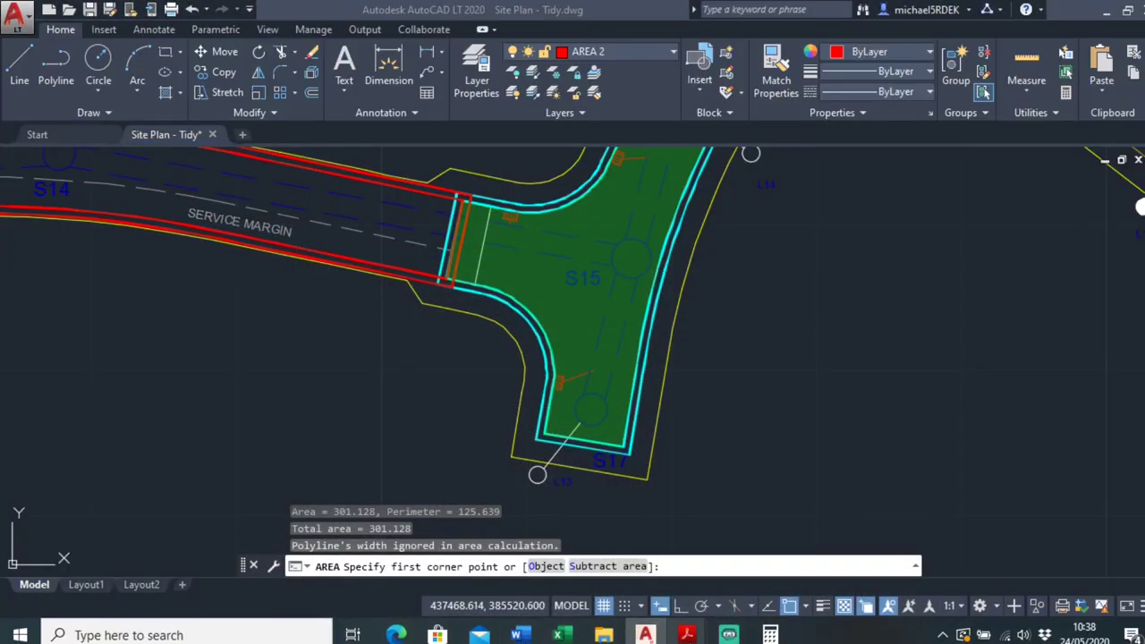
mouse_move(687, 635)
left_click(731, 573)
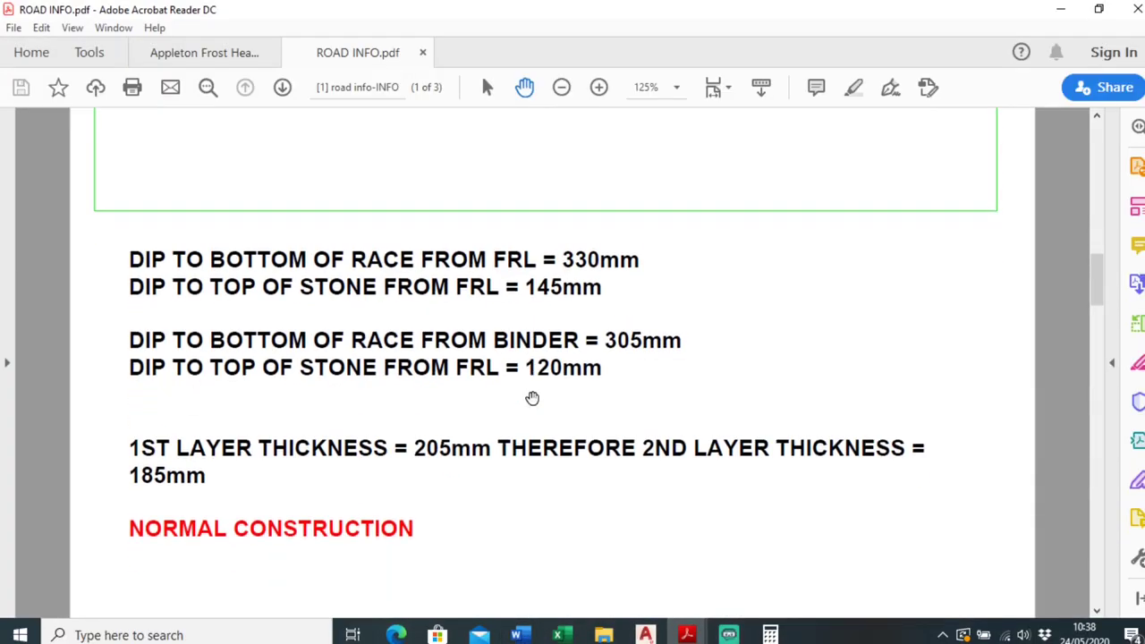
scroll(532, 398, "down", 1)
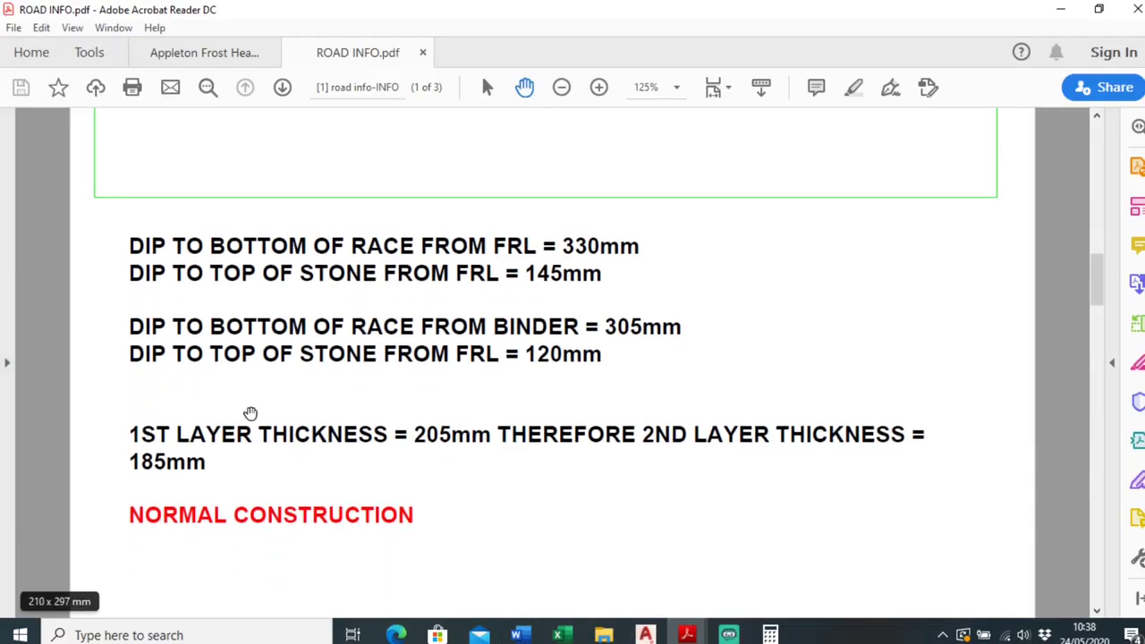
scroll(251, 412, "up", 8)
scroll(331, 319, "up", 2, "ctrl")
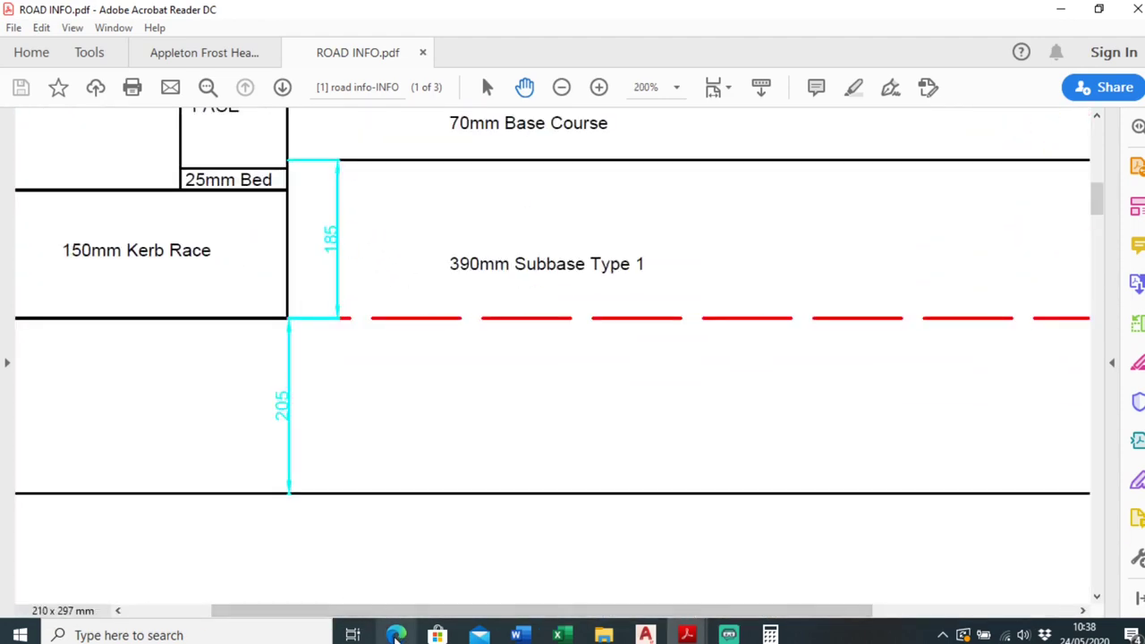
- Multiply 301.128 by 0.185 in Calculator, rechecking the layer thickness in ROAD INFO.pdf before getting the result
left_click(516, 635)
left_click(770, 636)
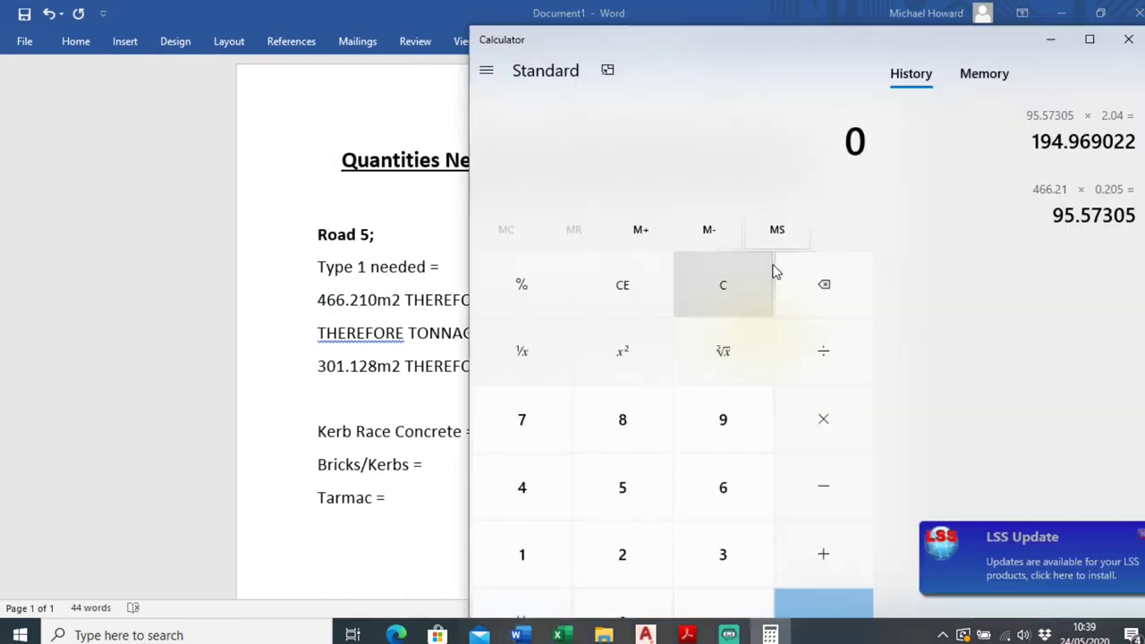
type("301.128")
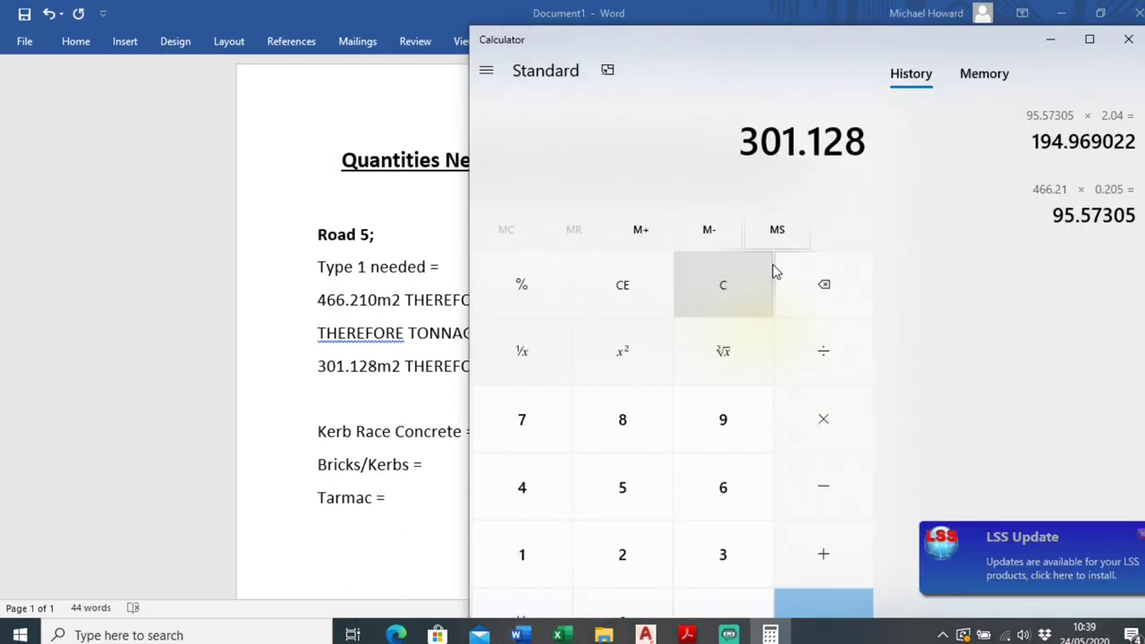
key("asterisk")
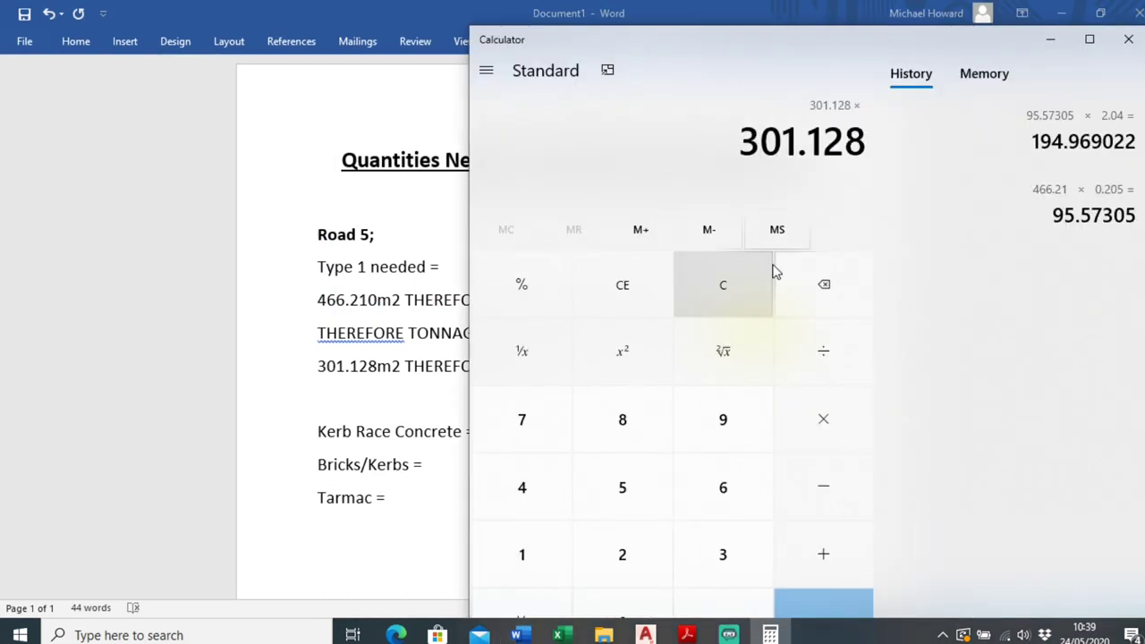
type("0.185")
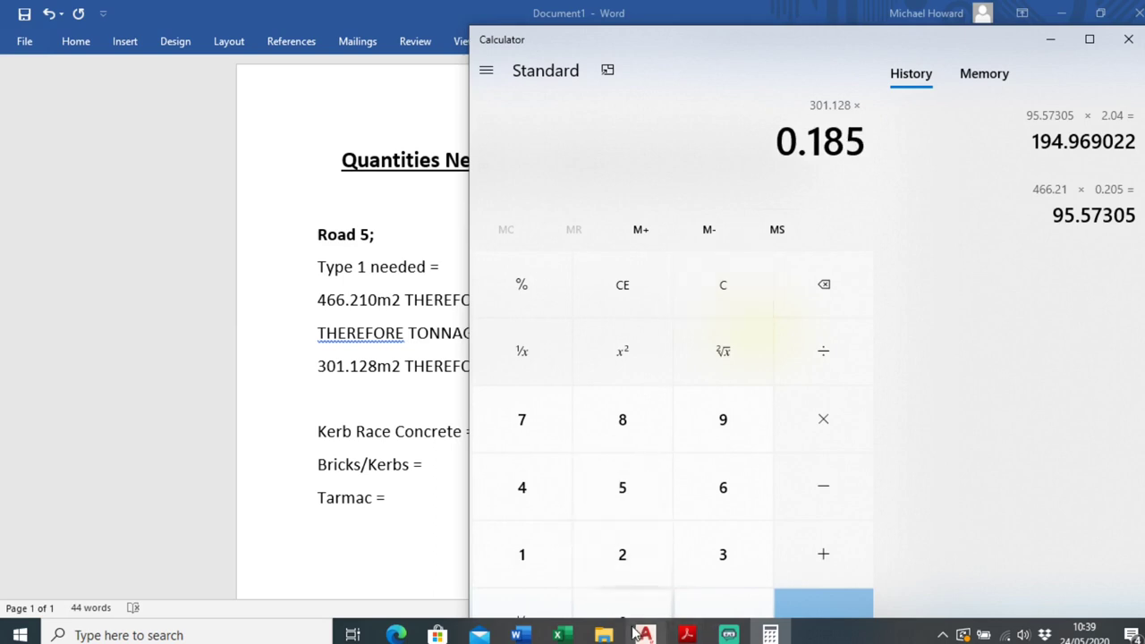
mouse_move(687, 633)
left_click(741, 555)
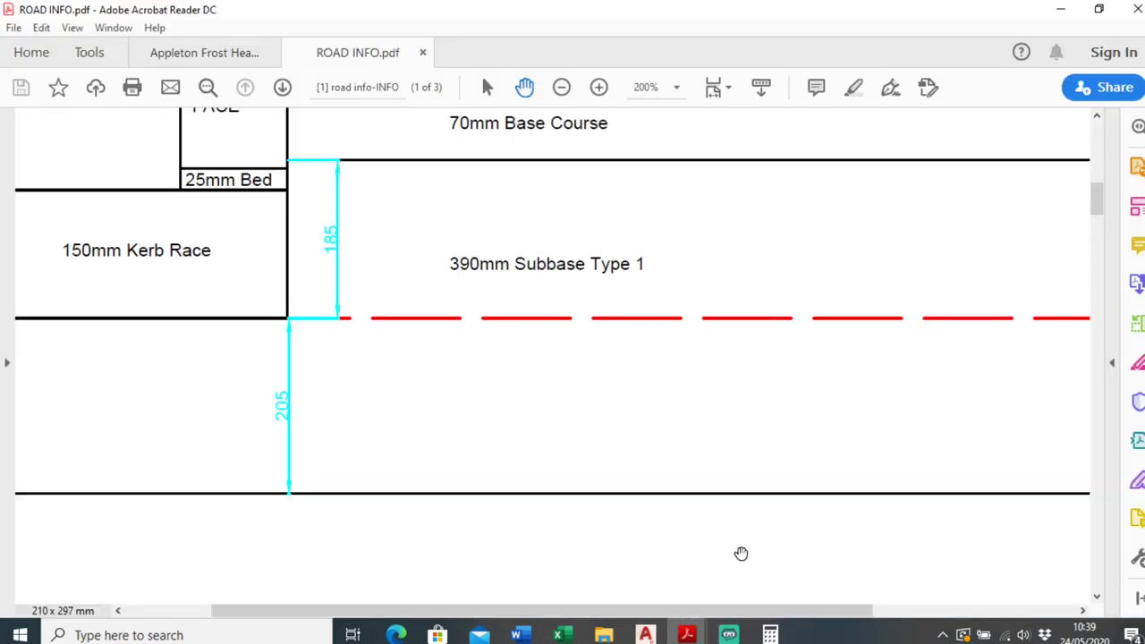
left_click(1061, 9)
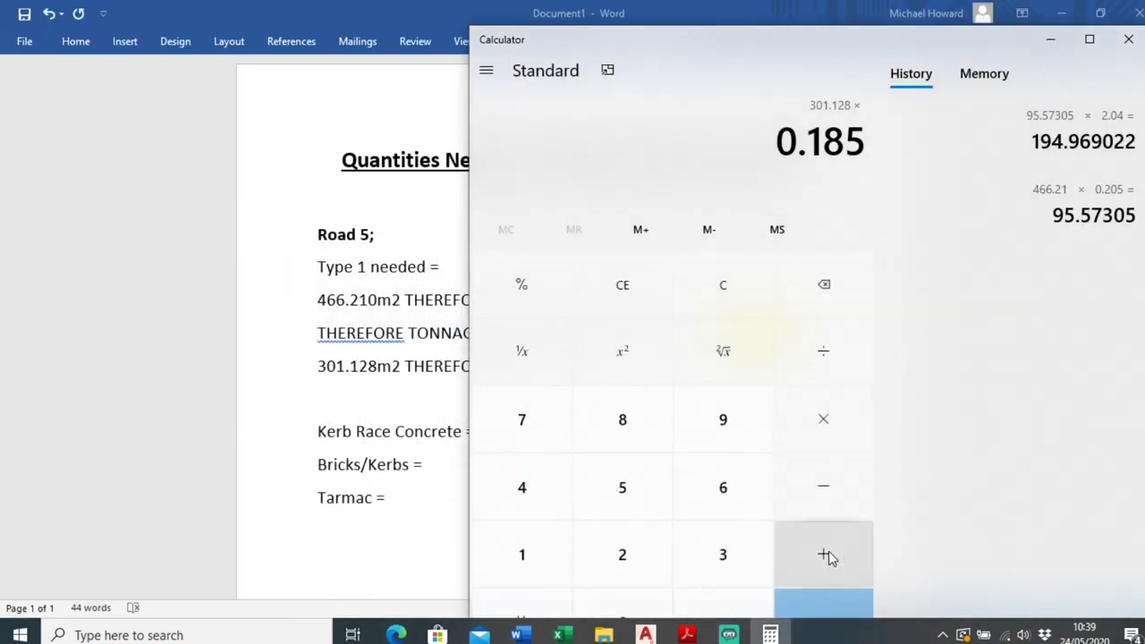
left_click(828, 594)
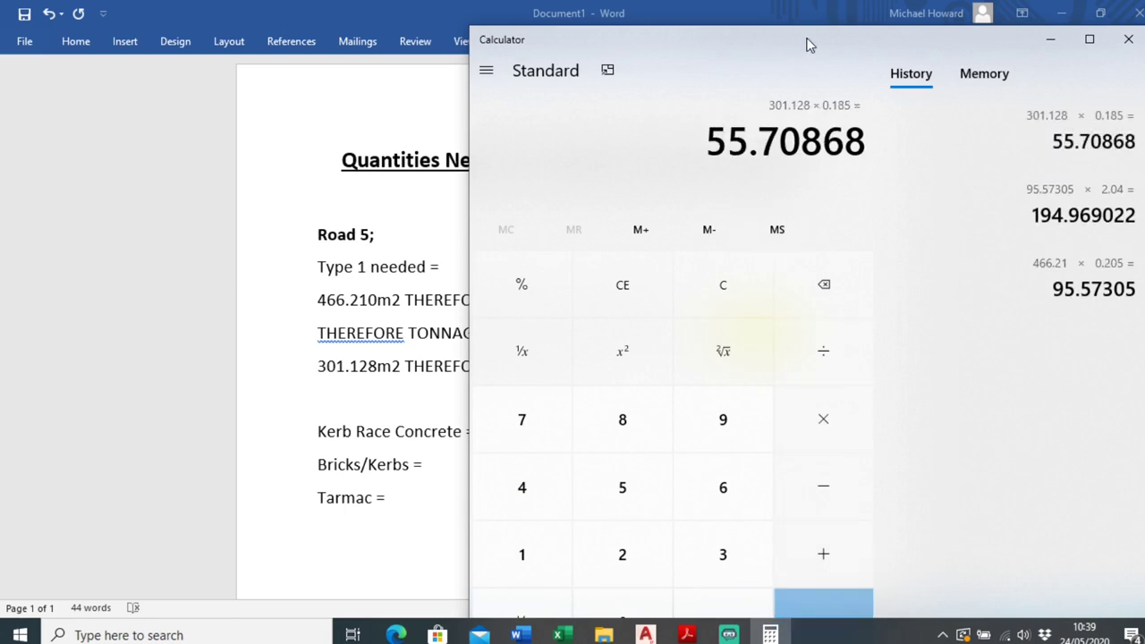
- Enter 55.708M3 as the volume for the 301.128m2 area in the Word document and start a new line below
left_click_drag(807, 45, 595, 455)
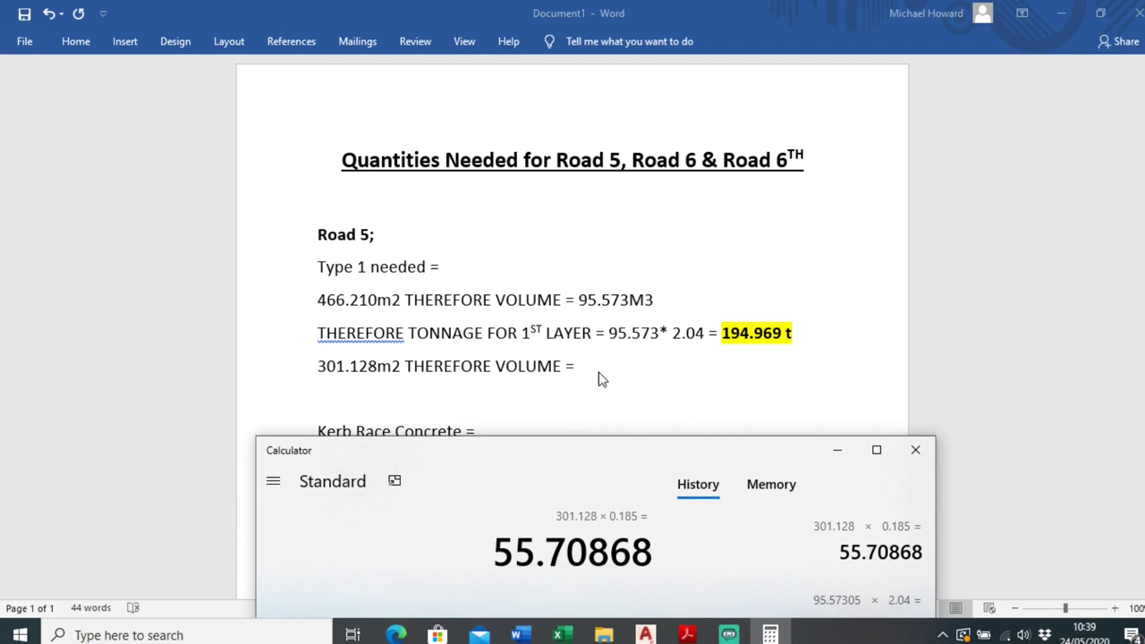
left_click(601, 368)
type("55.")
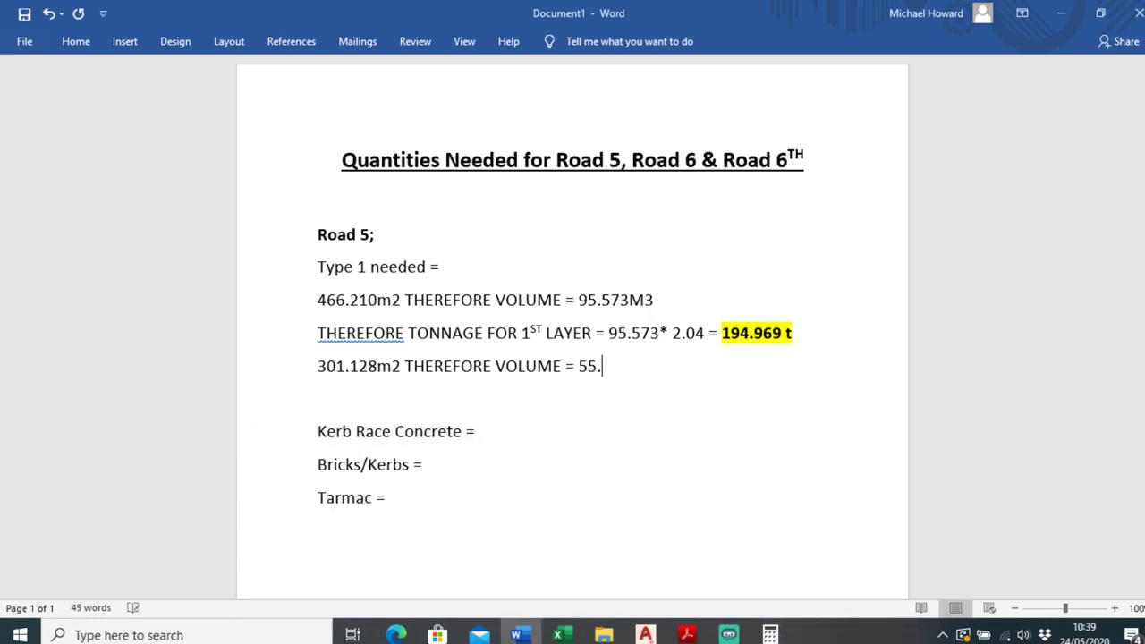
type("708M3")
key("Return")
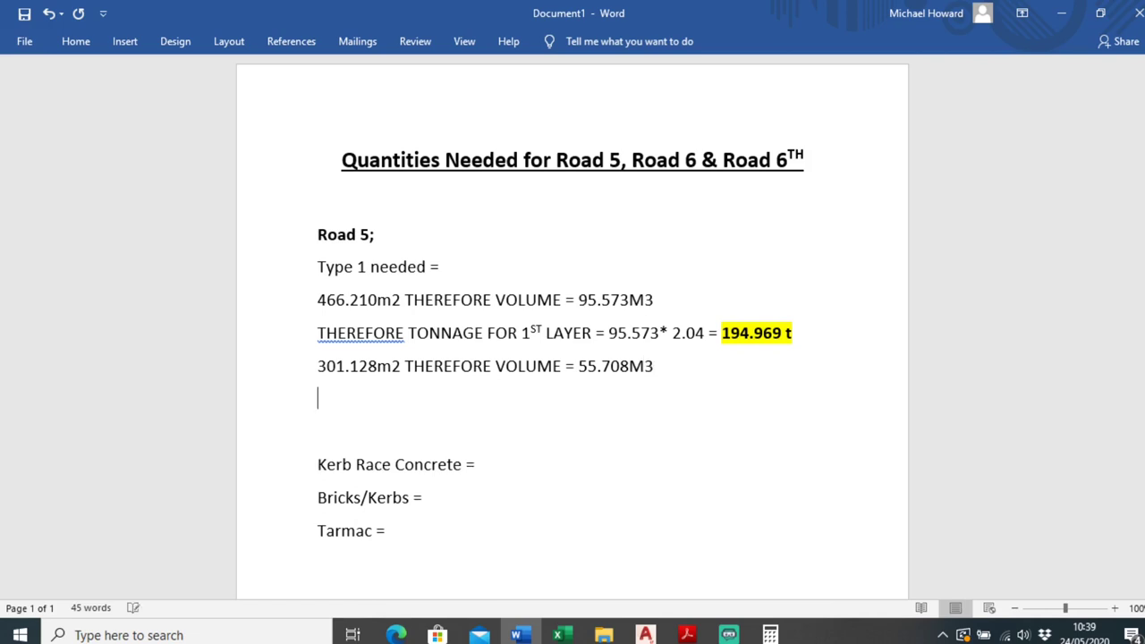
- Add the line "THEREFOR TONNAGE FOR 2nd LAYER = 55.708 * 2.04 =" below the second Road 5 volume
type("THEREFOR T")
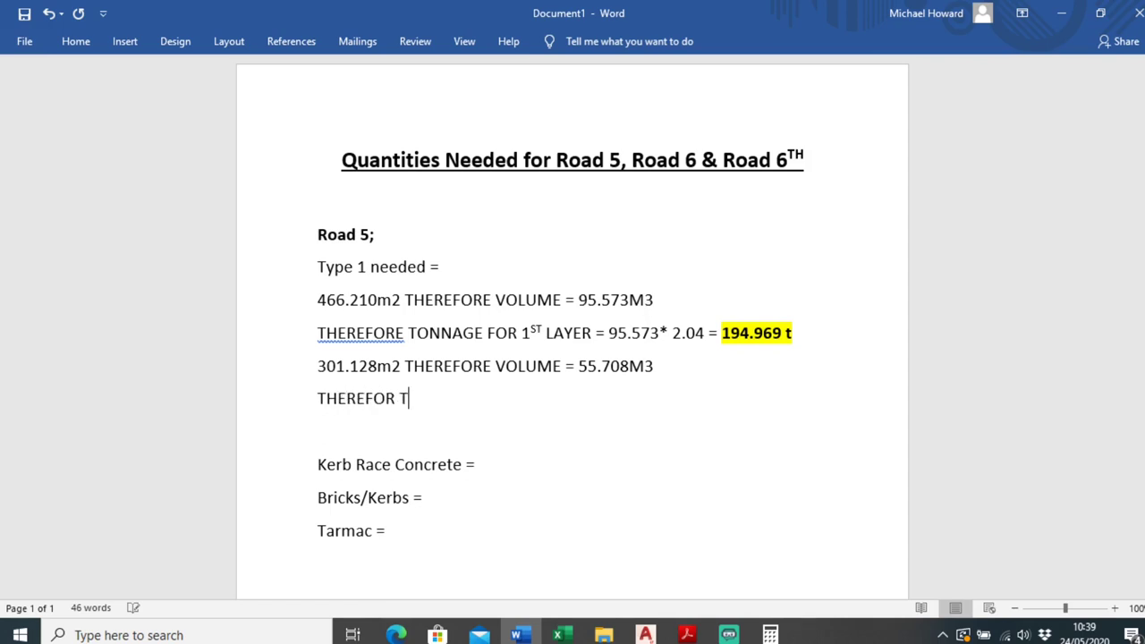
type("ONNAGE F")
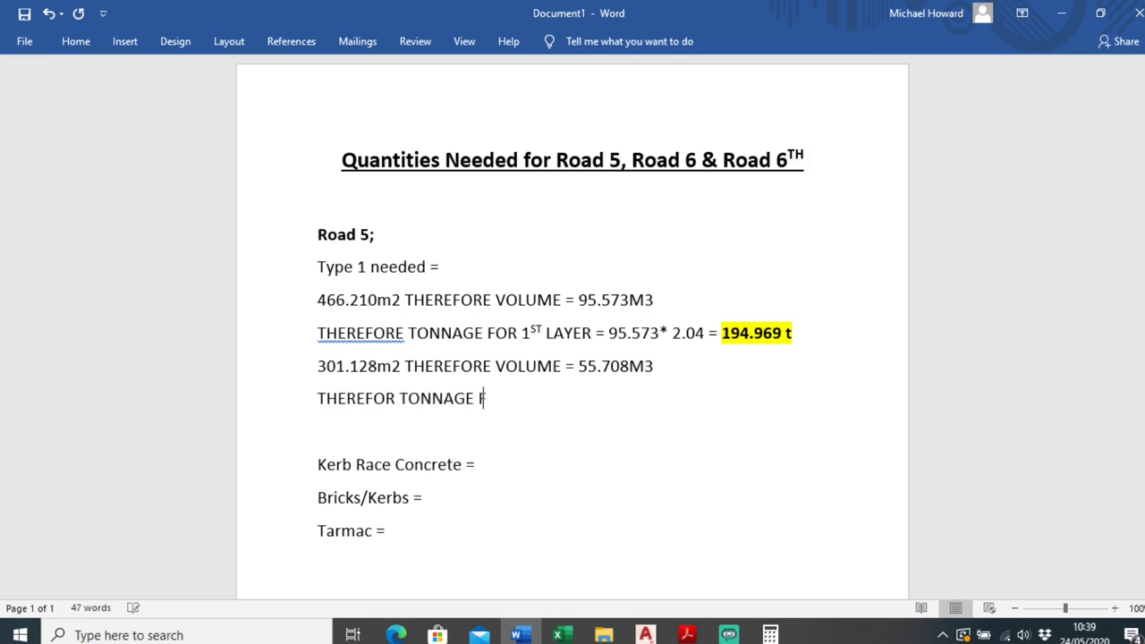
type("OR 2nd LAYER ")
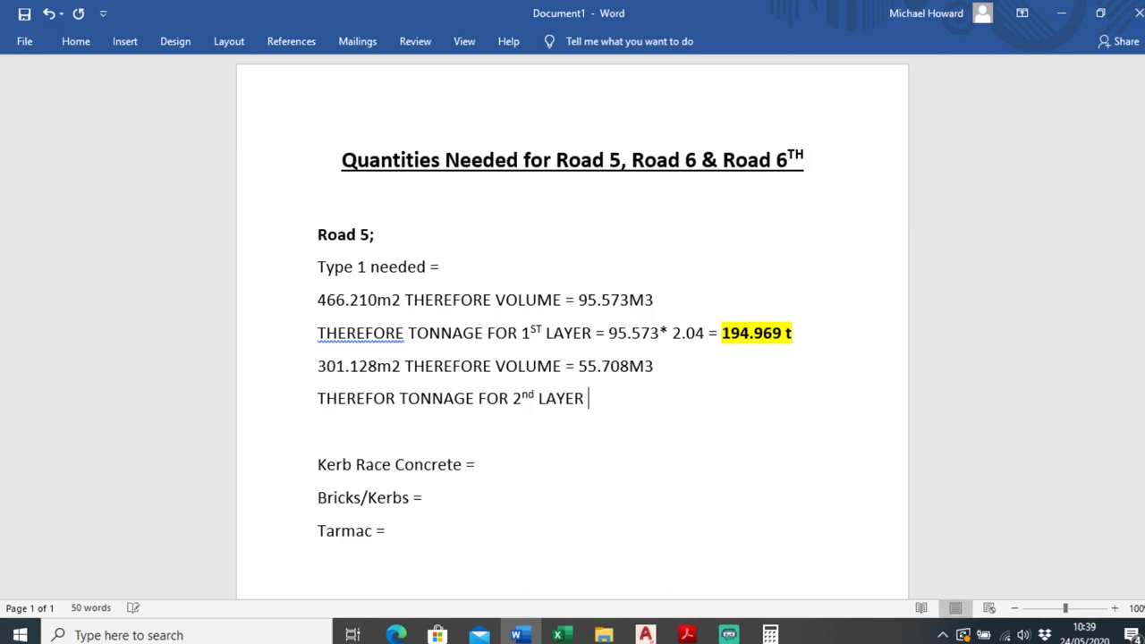
type("= 55.708M")
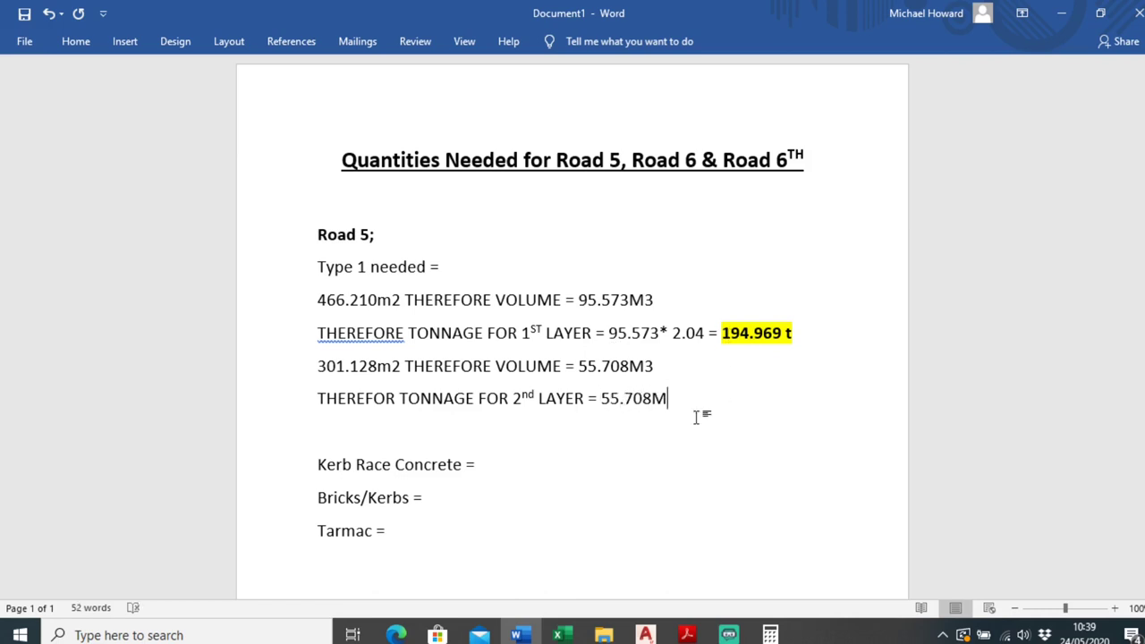
key("BackSpace")
type("* 2.04 =")
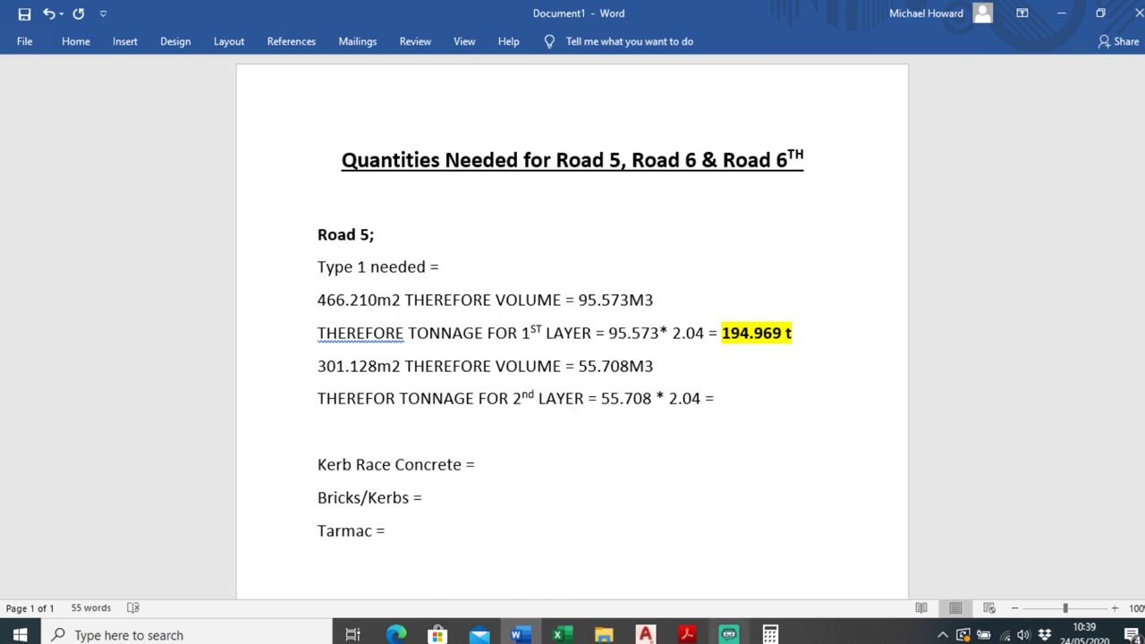
- Switch to Calculator and multiply the previous result, 55.70868, by 2.04
left_click(769, 635)
left_click_drag(634, 477, 597, 90)
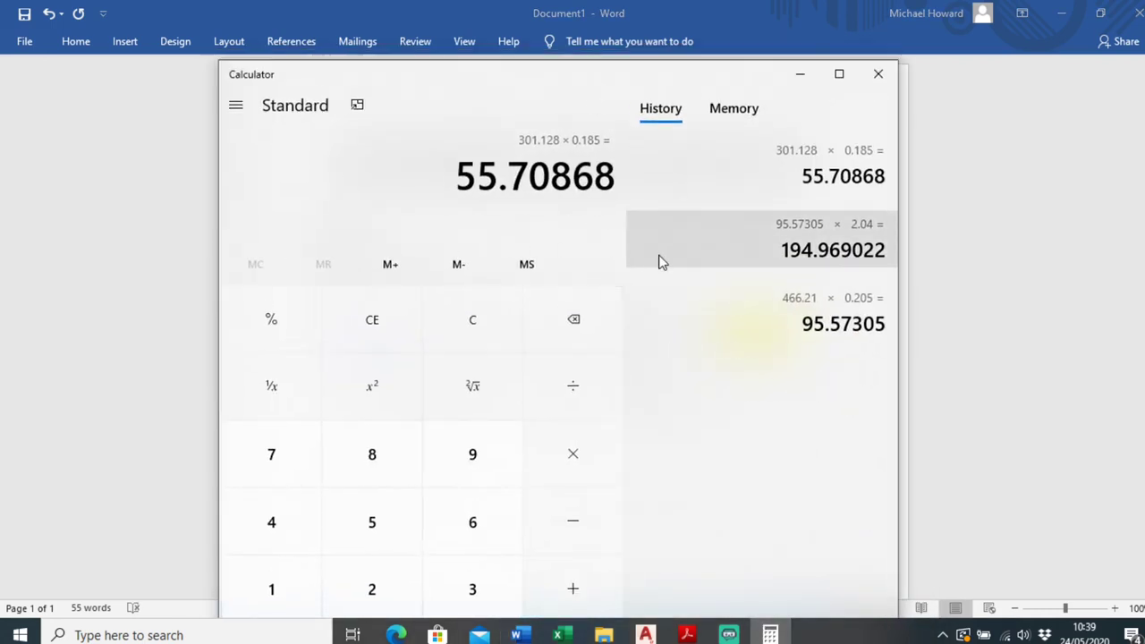
key("asterisk")
type("2.04")
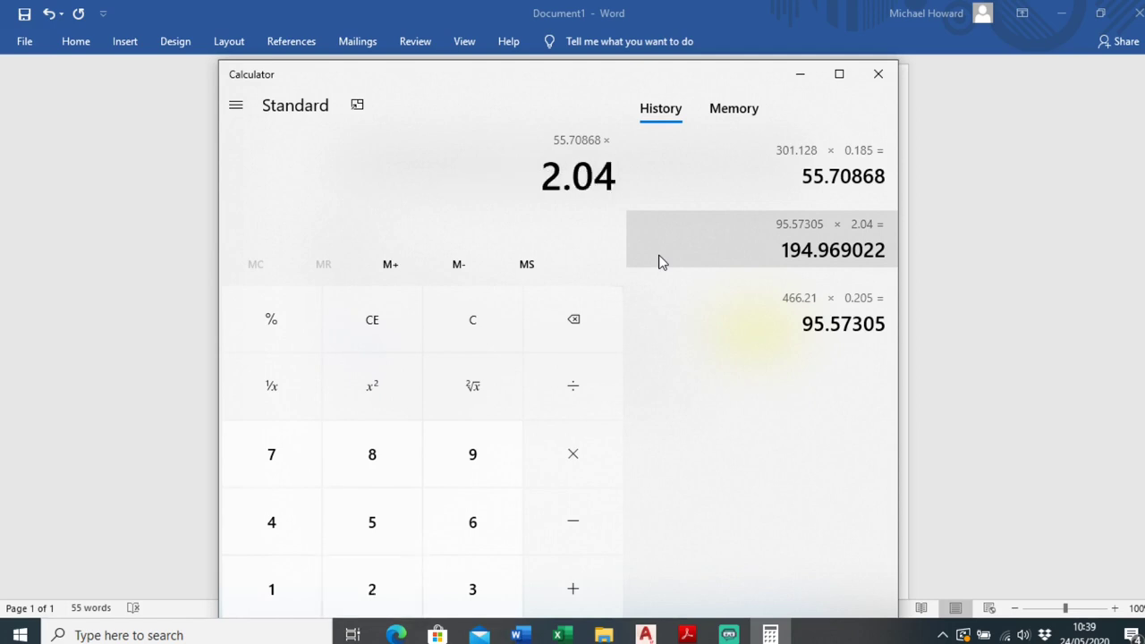
key("Return")
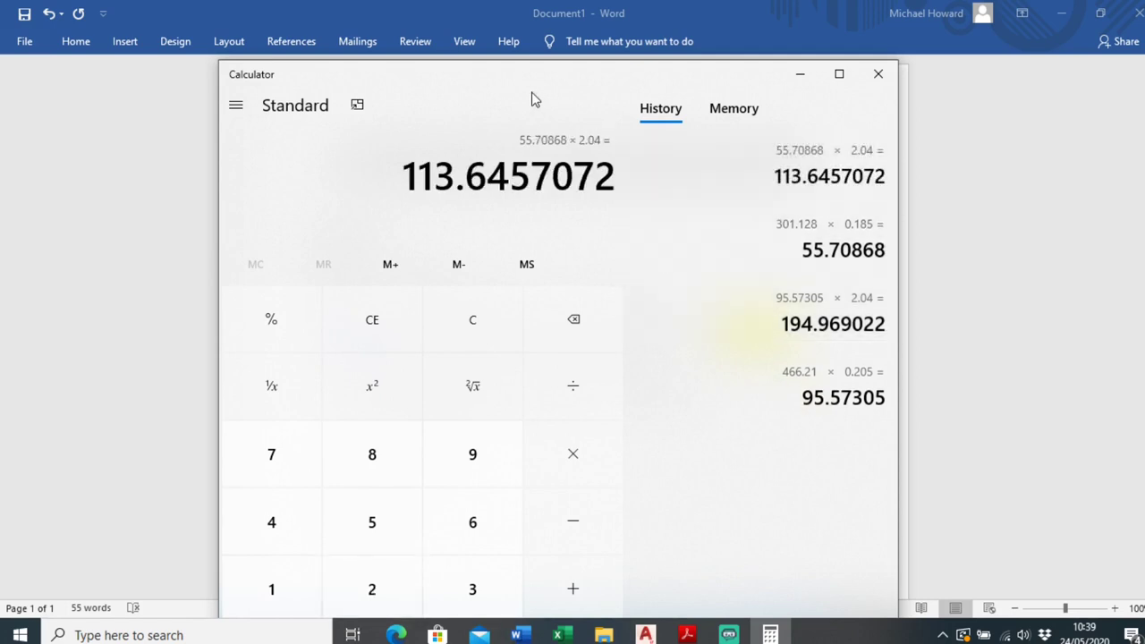
- Enter 113.645 t as the second-layer tonnage in the Word document, and make it bold with yellow highlighting
left_click_drag(546, 75, 543, 480)
left_click(774, 398)
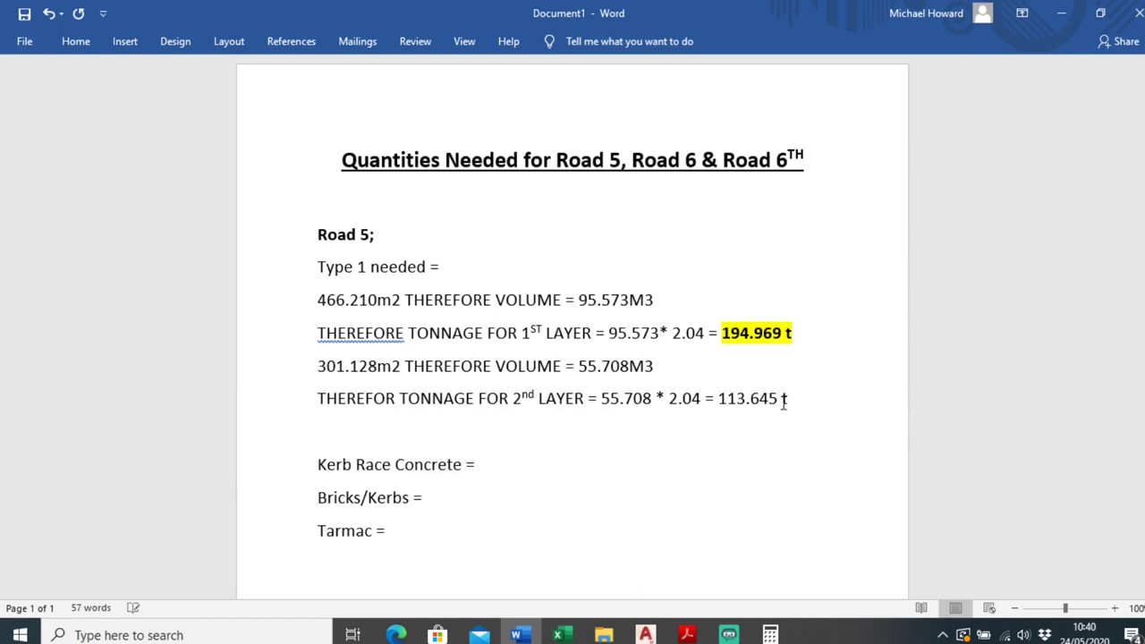
left_click_drag(789, 398, 718, 399)
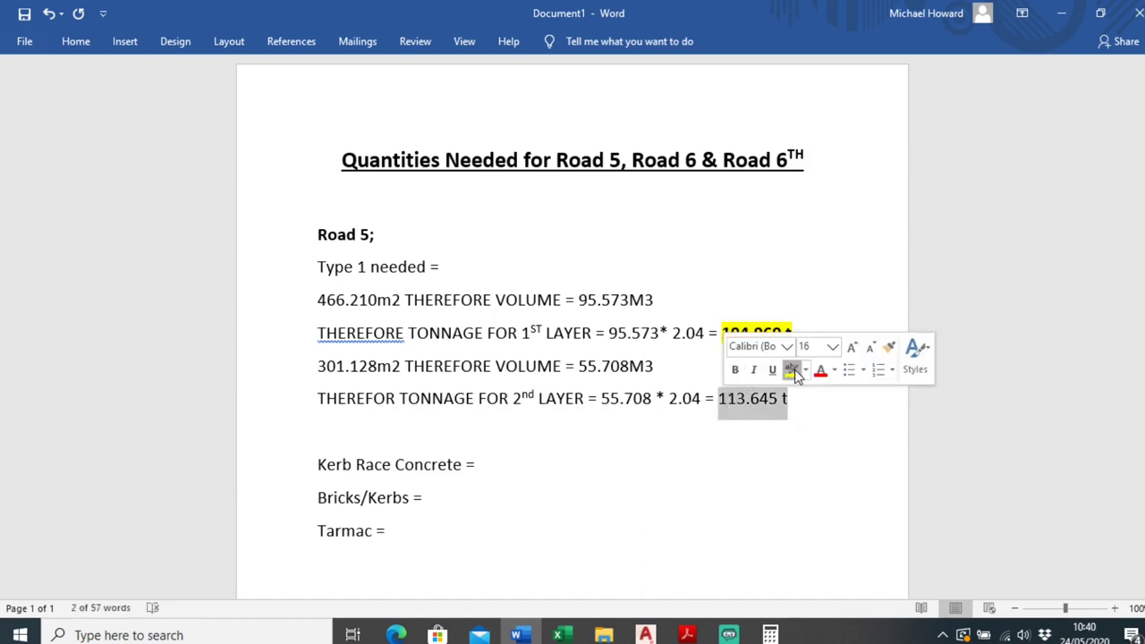
left_click(792, 370)
left_click(734, 370)
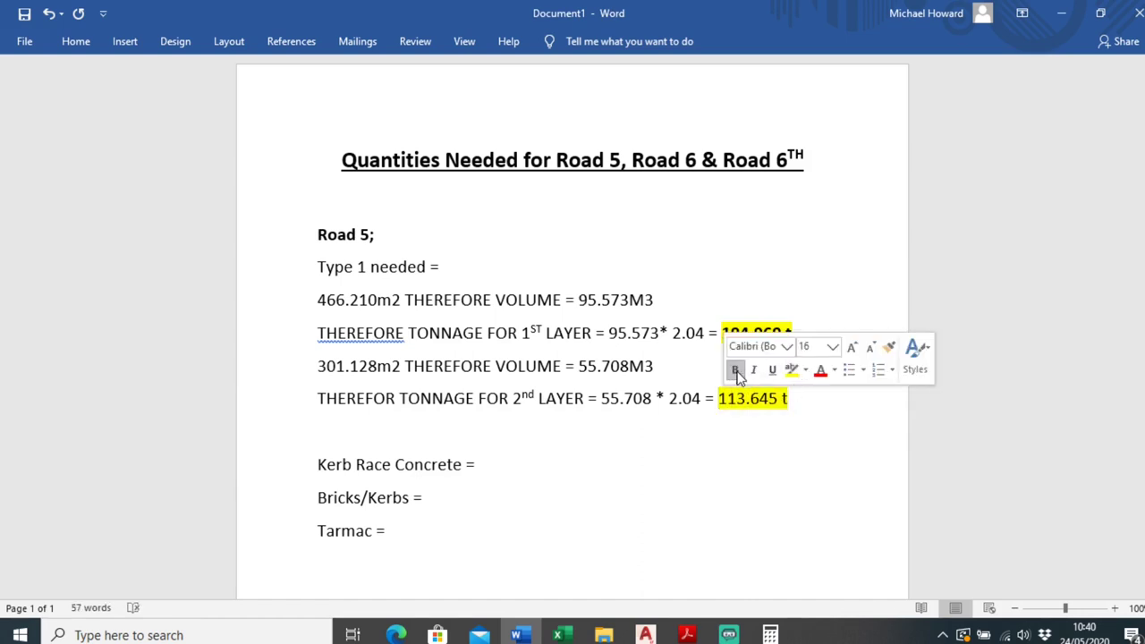
left_click_drag(789, 399, 717, 399)
left_click(806, 401)
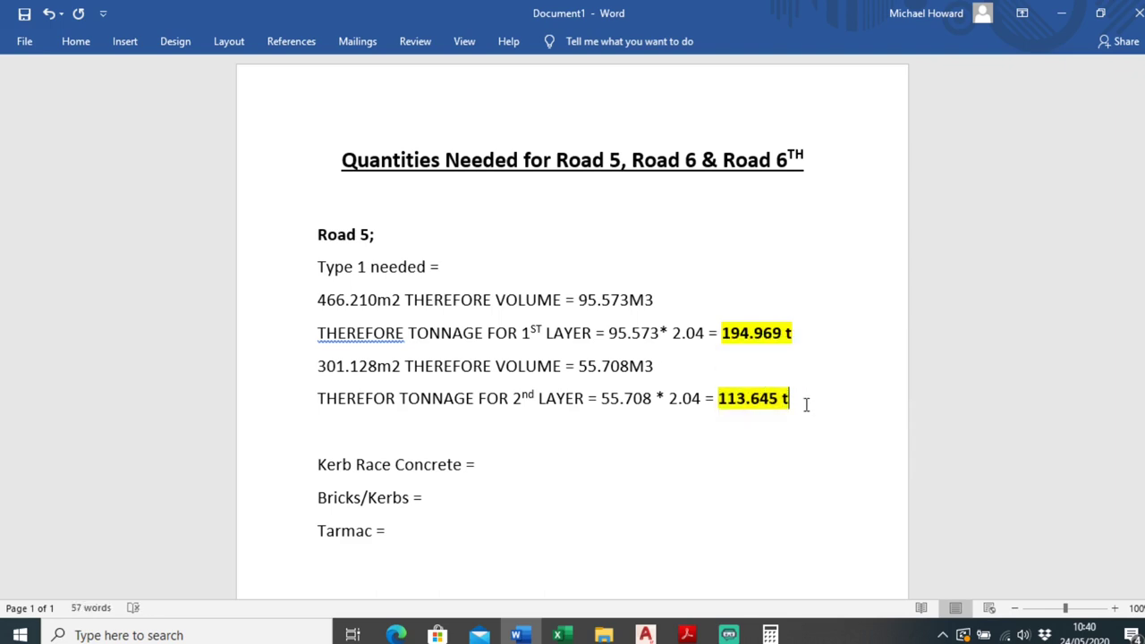
- Add the bold line "Total for Type 1 = 308.614 T" in Word, summing 194.969 and 113.645 in Calculator
key("Return")
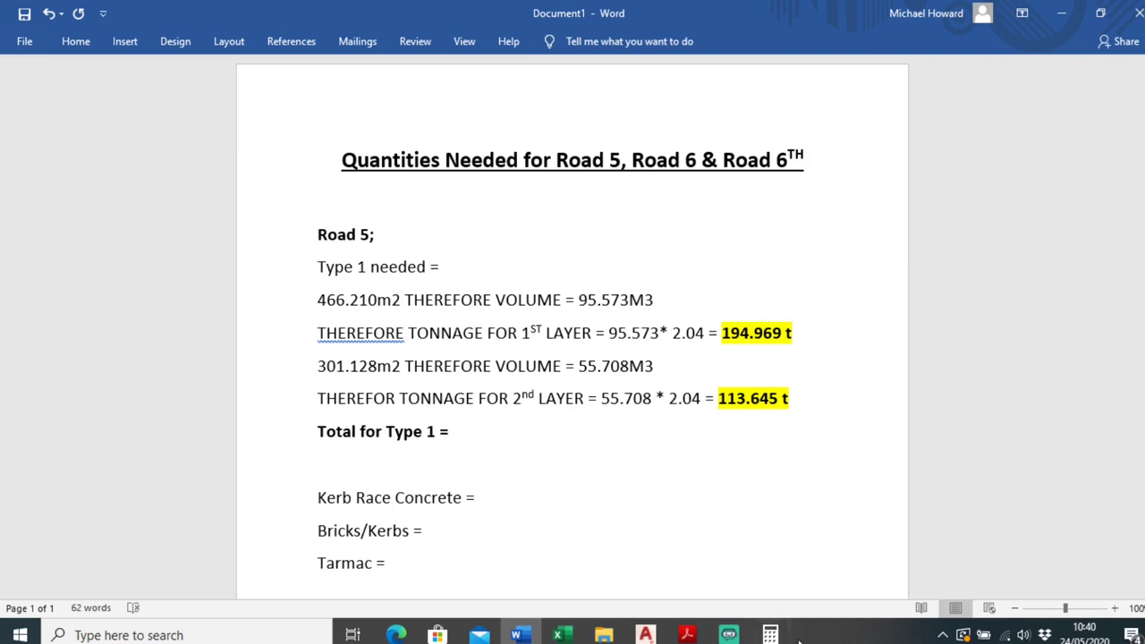
left_click(770, 634)
left_click_drag(610, 483, 408, 88)
left_click(270, 326)
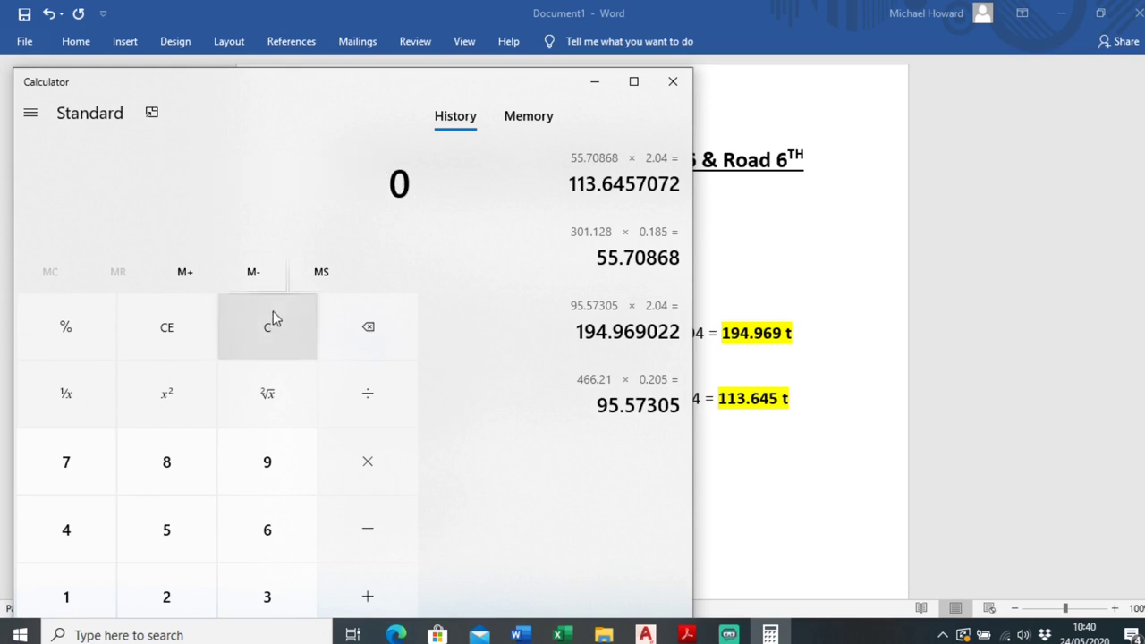
type("194.969")
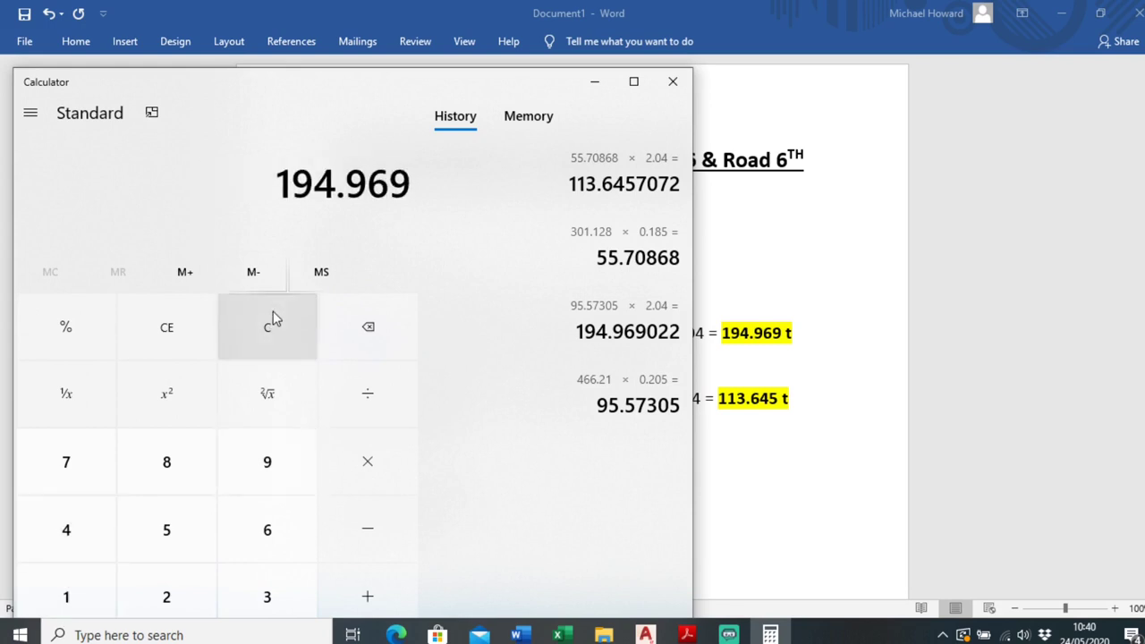
type(" + 113.645")
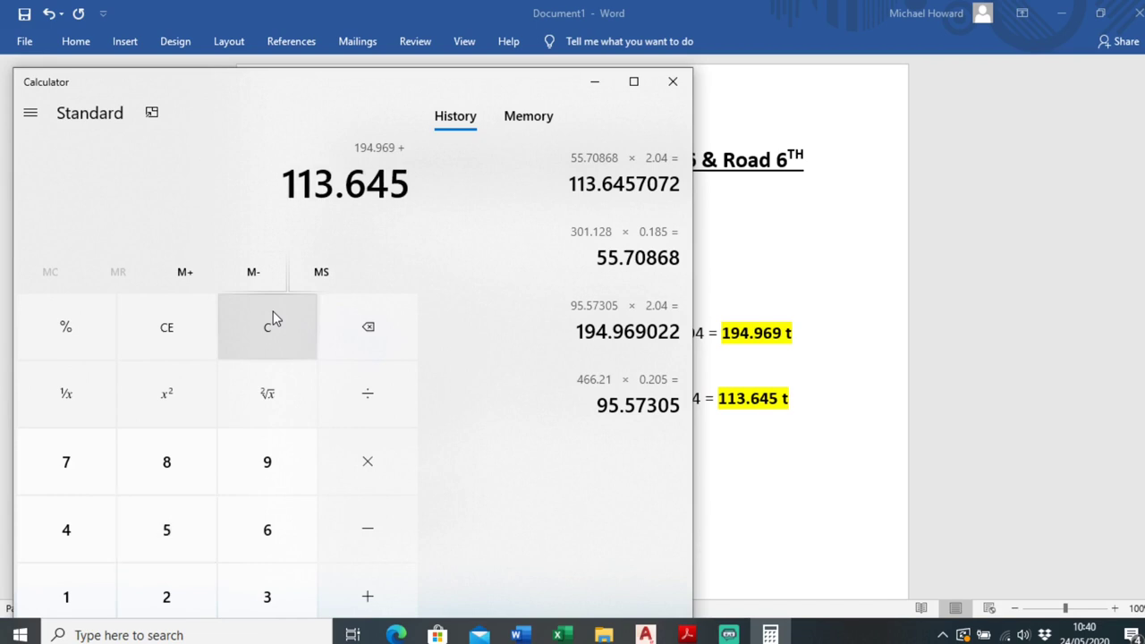
key("Return")
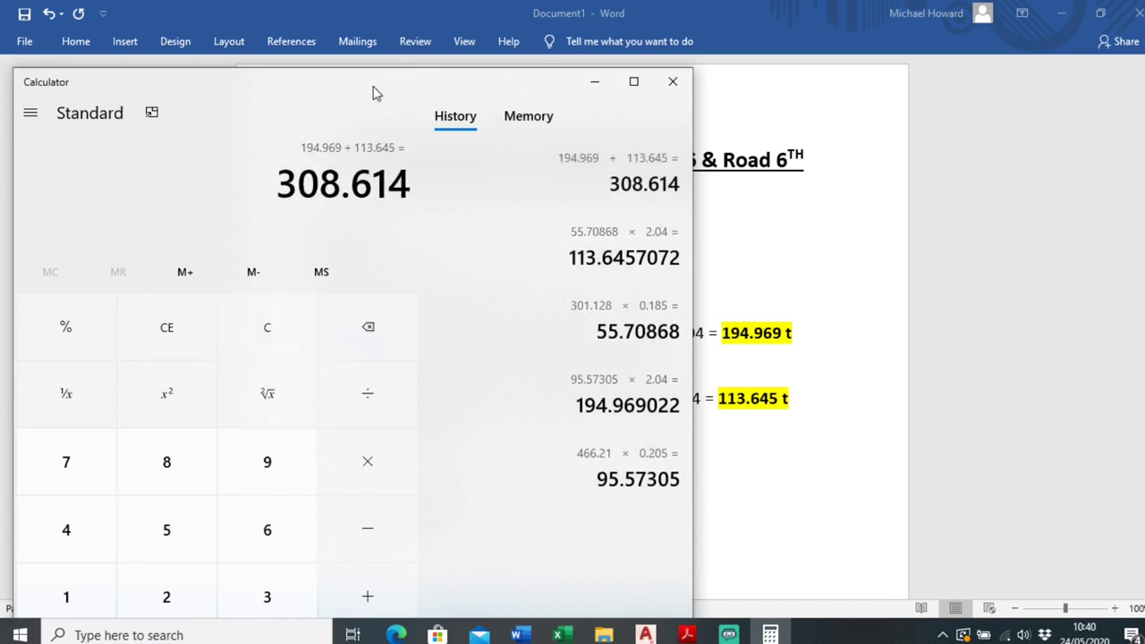
left_click_drag(376, 93, 900, 55)
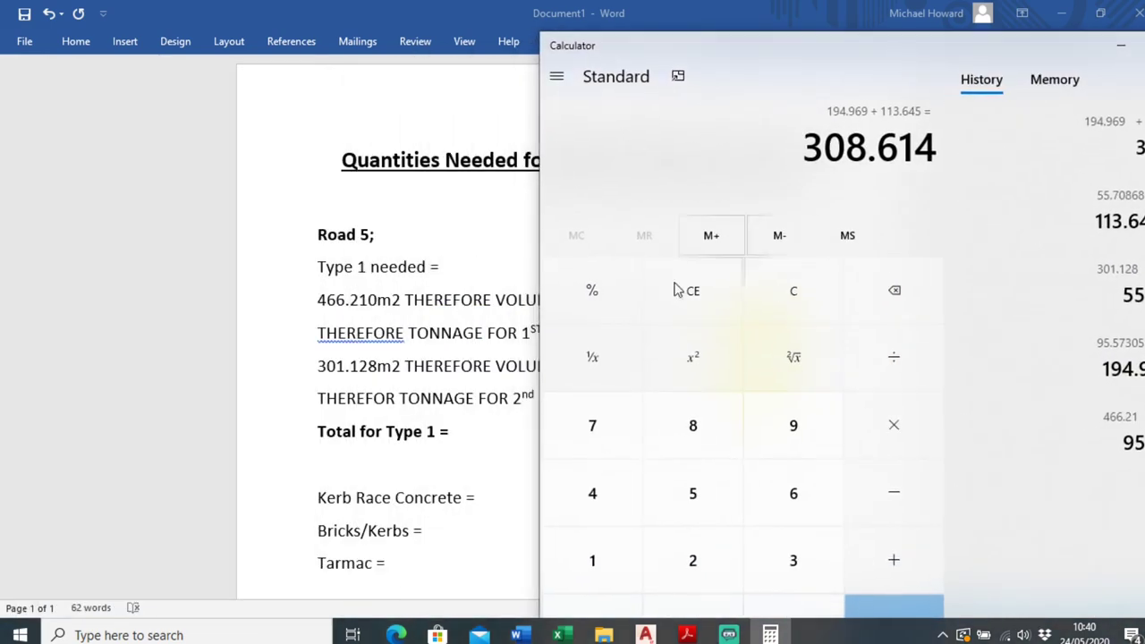
left_click(466, 435)
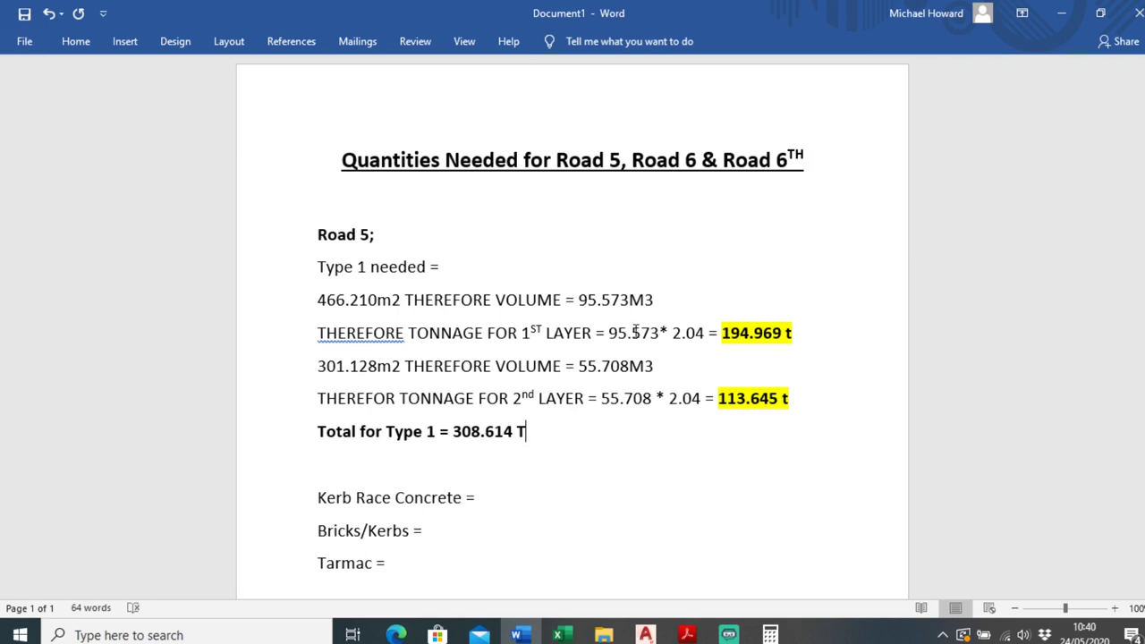
scroll(635, 333, "down", 2)
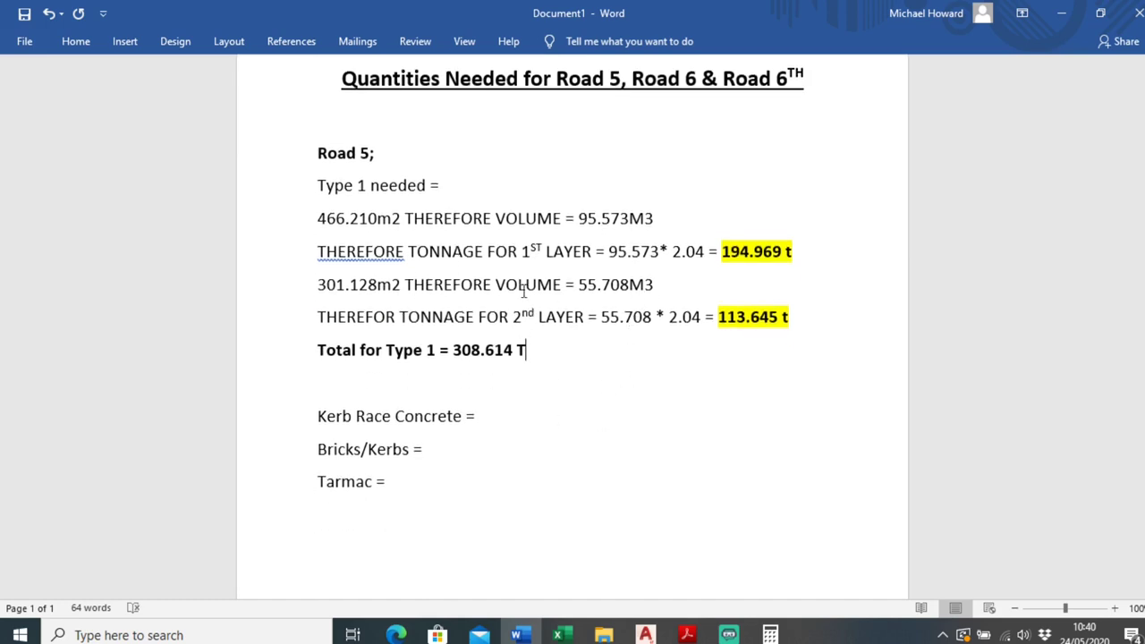
- Switch to Site Plan - Tidy.dwg in AutoCAD, cancel the running area measurement and begin a new one for Road 6
left_click(645, 634)
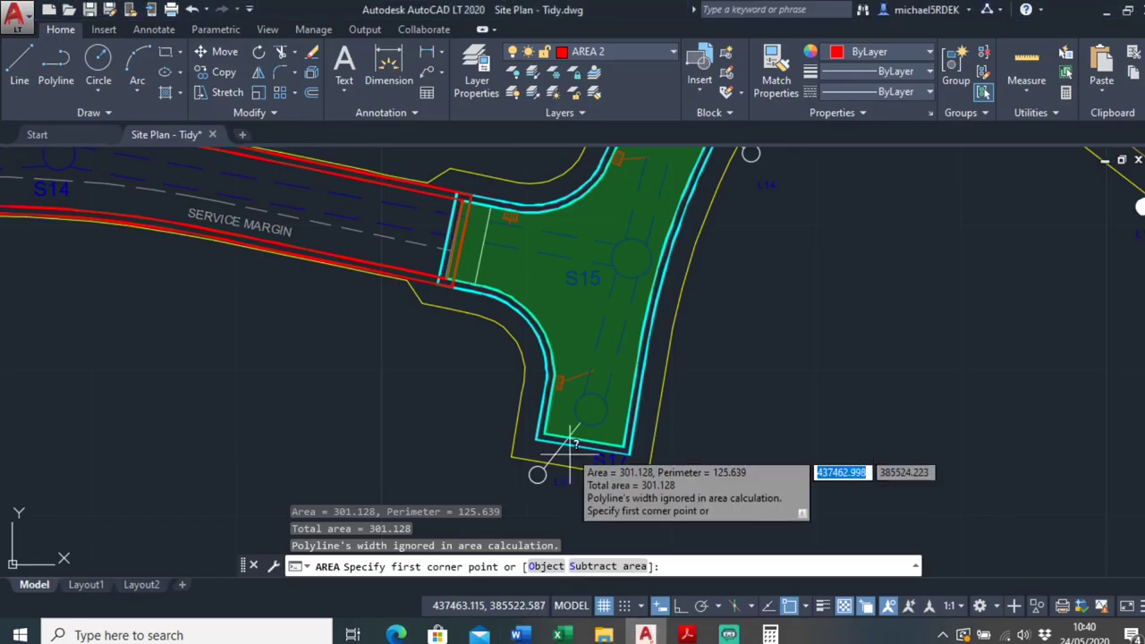
scroll(510, 430, "up", 3)
key("Escape")
middle_click_drag(528, 338, 608, 358)
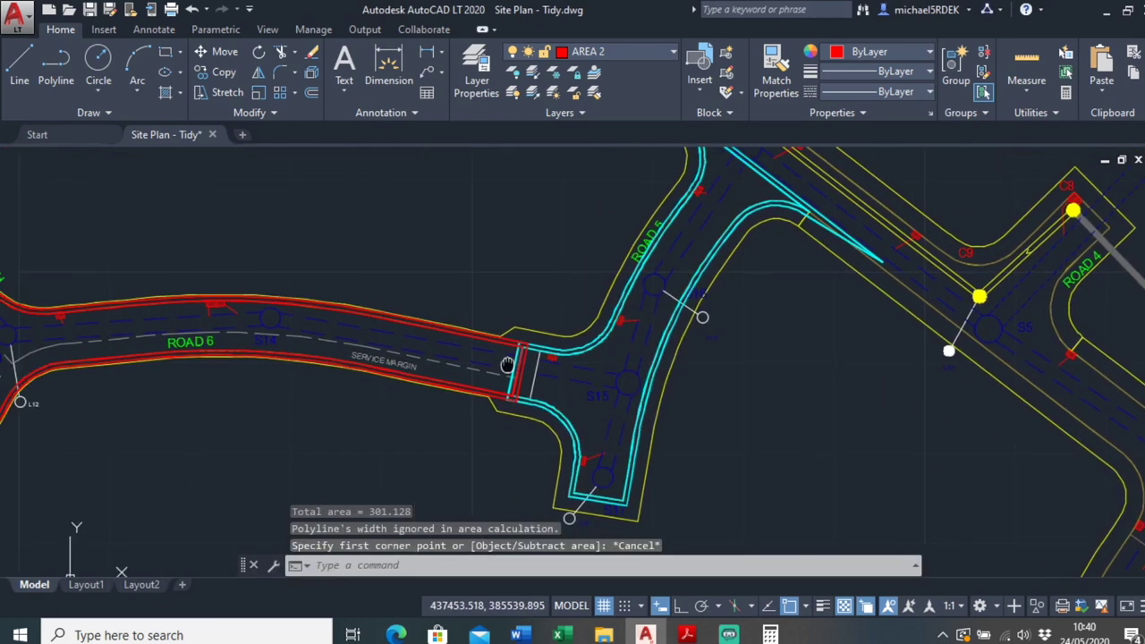
scroll(486, 361, "up", 2)
scroll(615, 379, "down", 2)
middle_click_drag(333, 352, 518, 349)
scroll(573, 338, "up", 2)
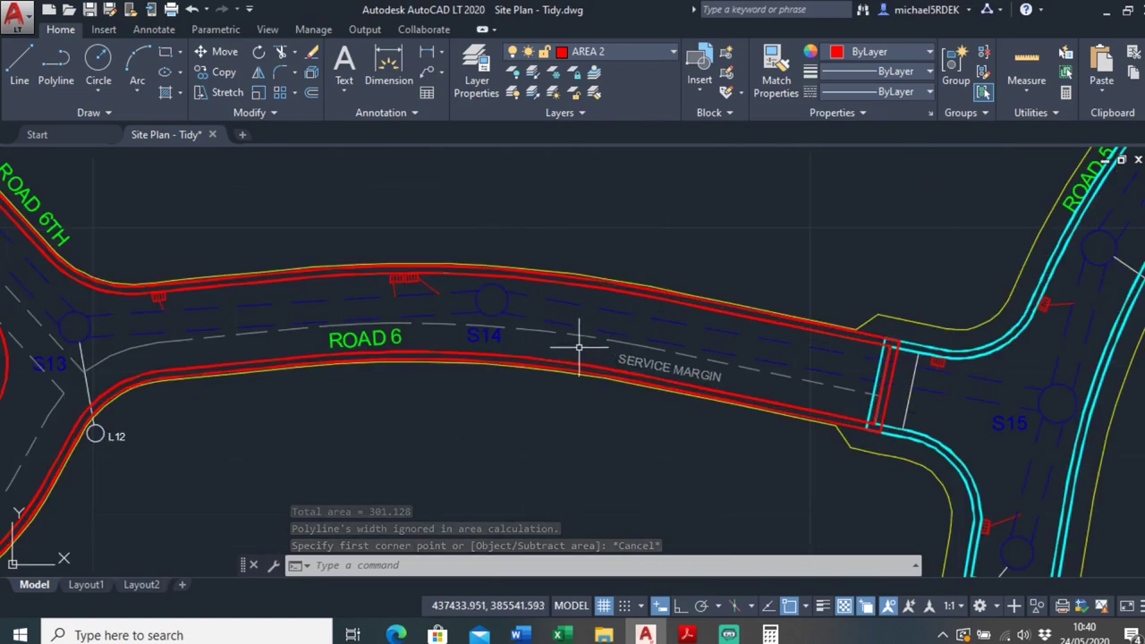
type("ar")
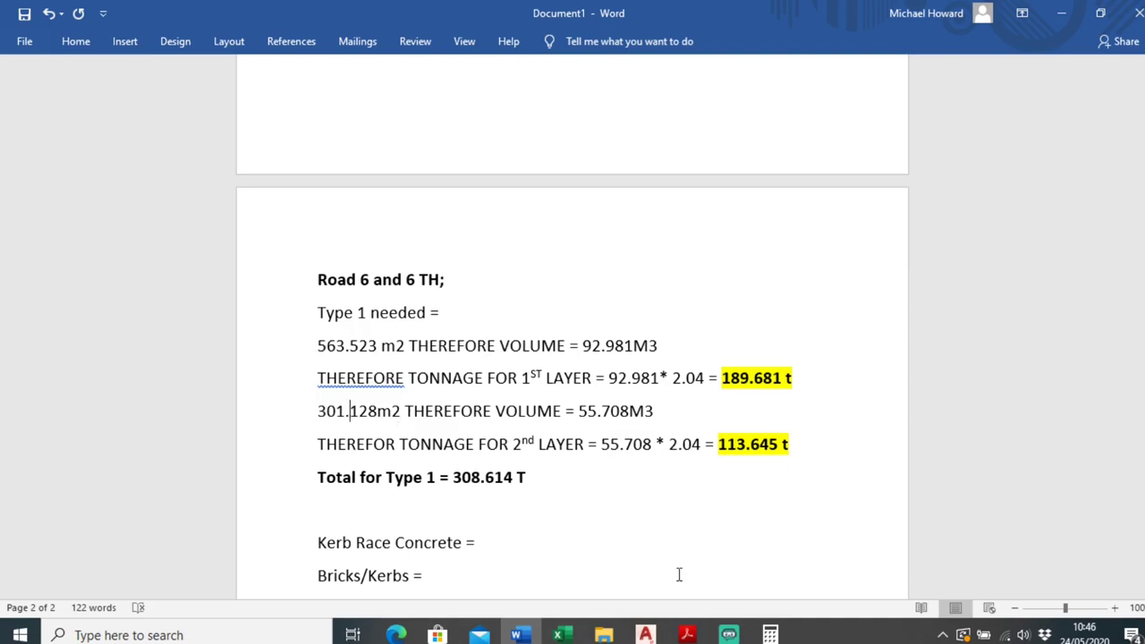
- Switch to AutoCAD and measure the area of the inner red Road 6 polyline with the Area command's Object option
left_click(646, 635)
scroll(450, 360, "down", 1)
middle_click_drag(450, 361, 517, 394)
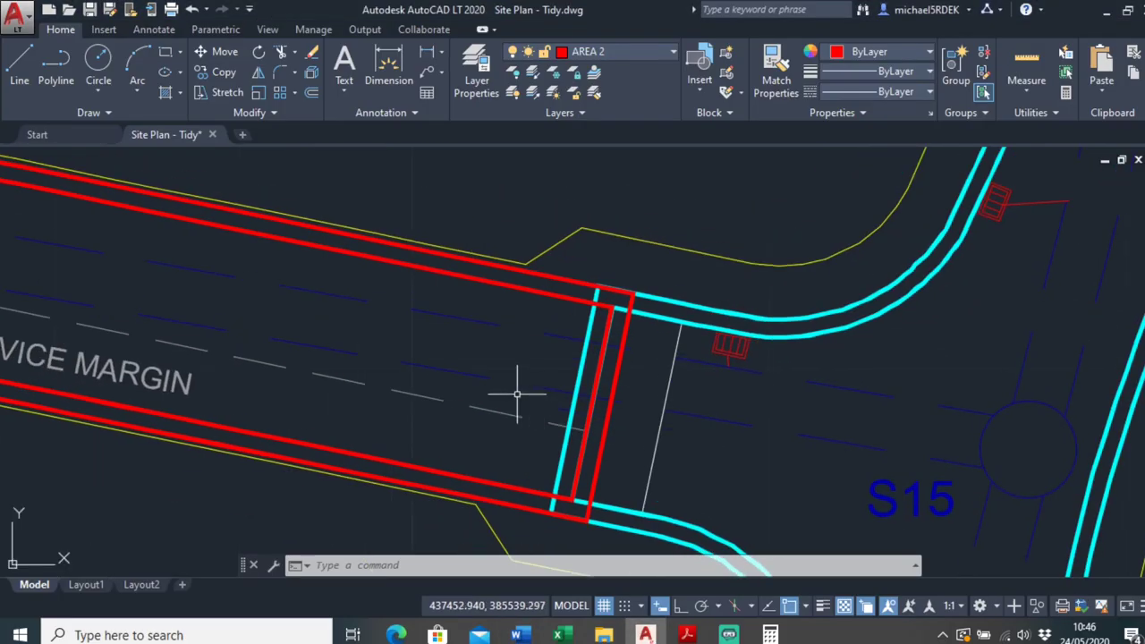
type("ar")
key("Return")
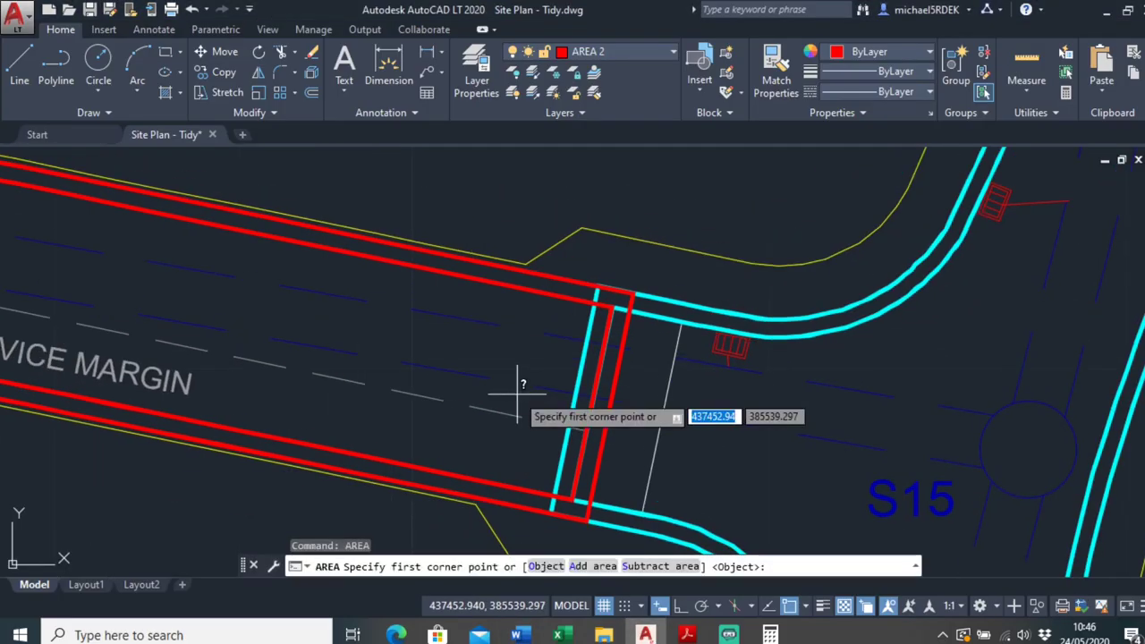
type("o")
key("Return")
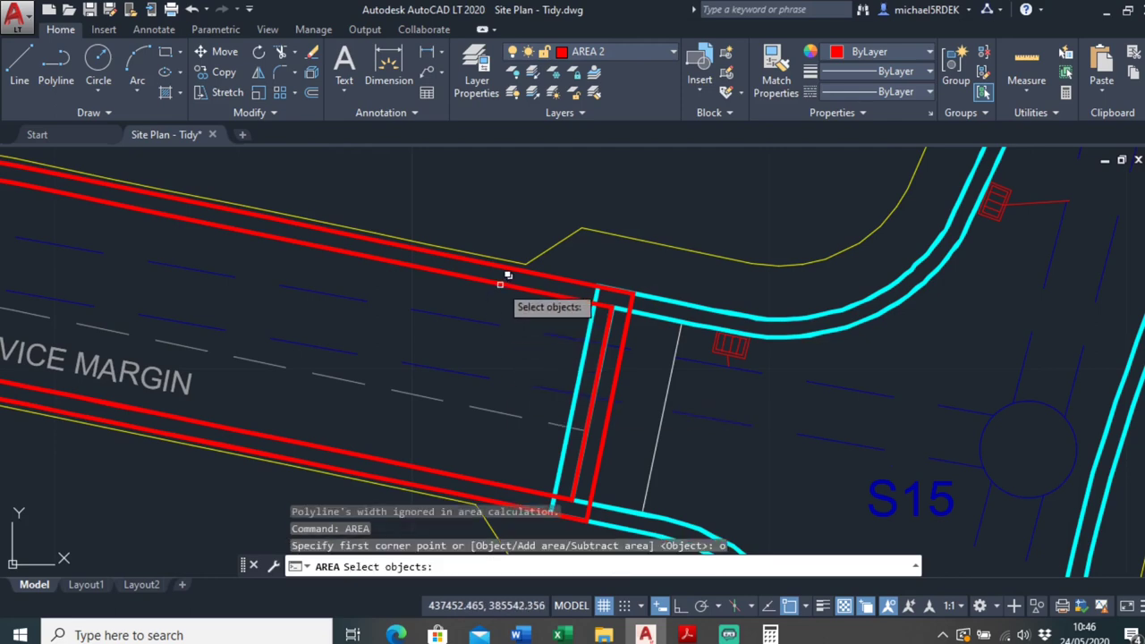
left_click(500, 283)
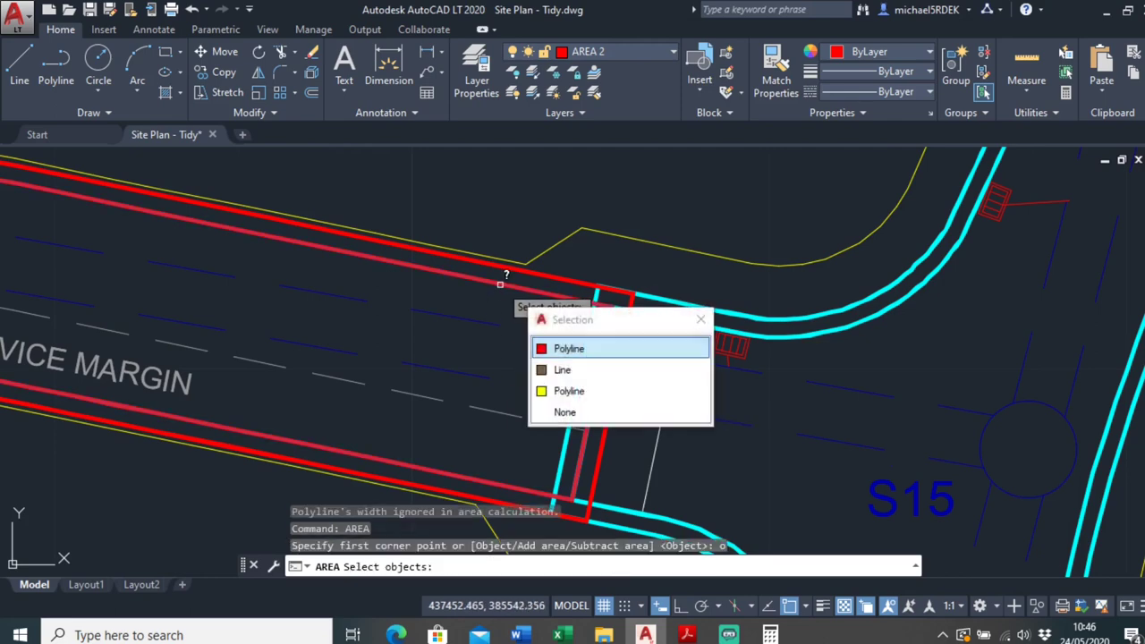
left_click(567, 348)
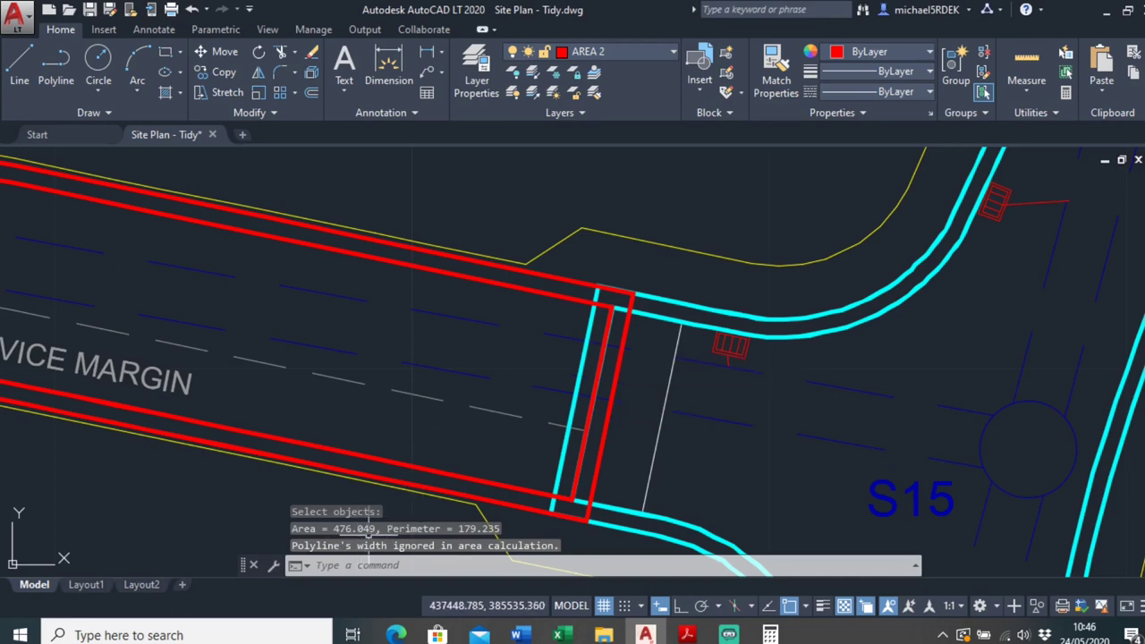
- Set the second-layer area to 476.049 in the Road 6 and 6 TH section of the Word document
left_click(516, 635)
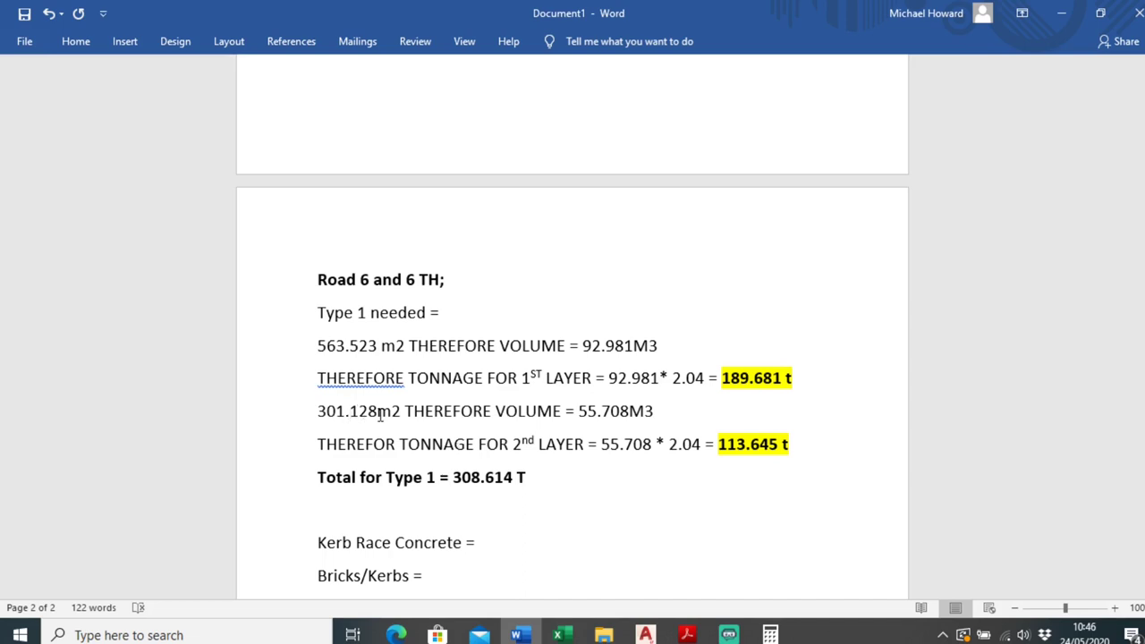
left_click_drag(361, 413, 324, 426)
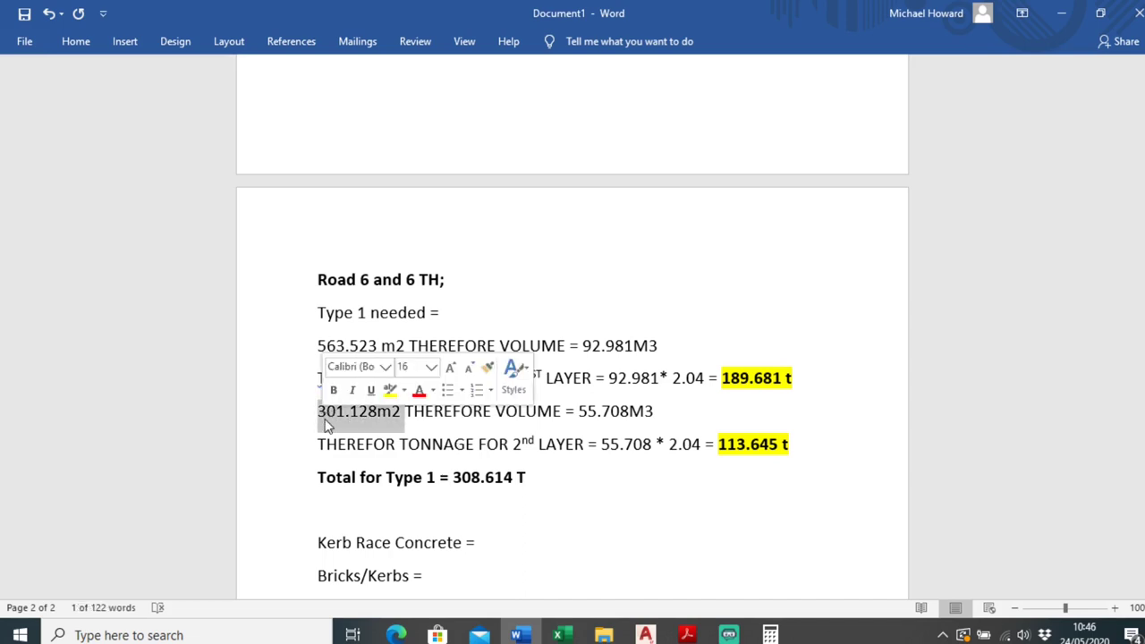
type("476.0")
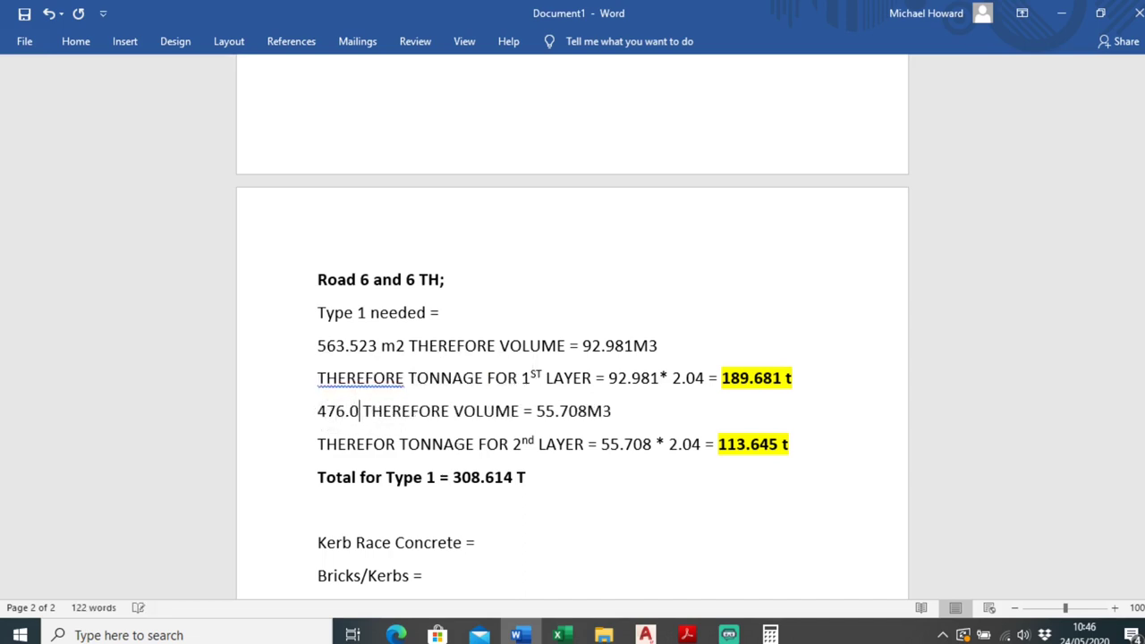
type("49")
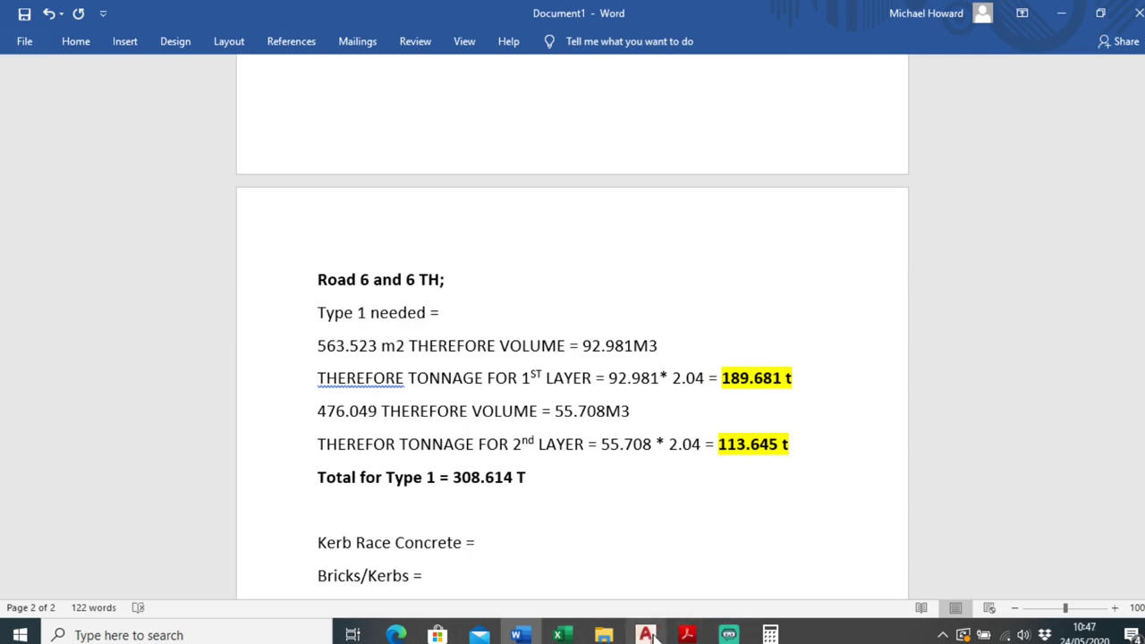
- Check the inner Road 6 area in AutoCAD and the Type 1 layer thicknesses in ROAD INFO.pdf, and review the Type 1 figures in Word
left_click(647, 635)
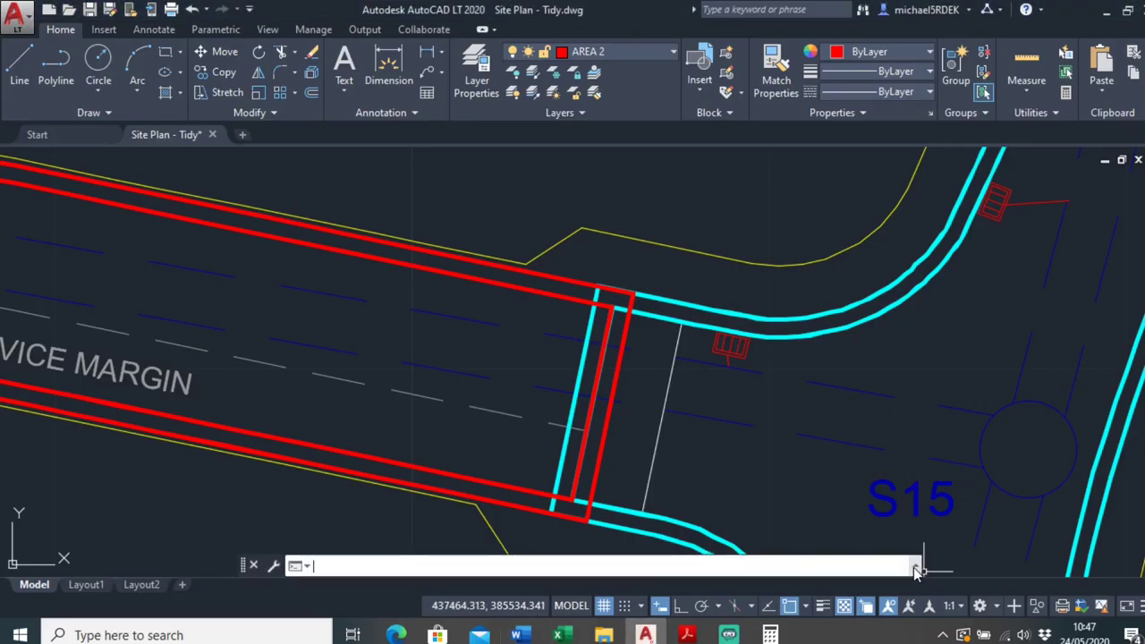
left_click(914, 569)
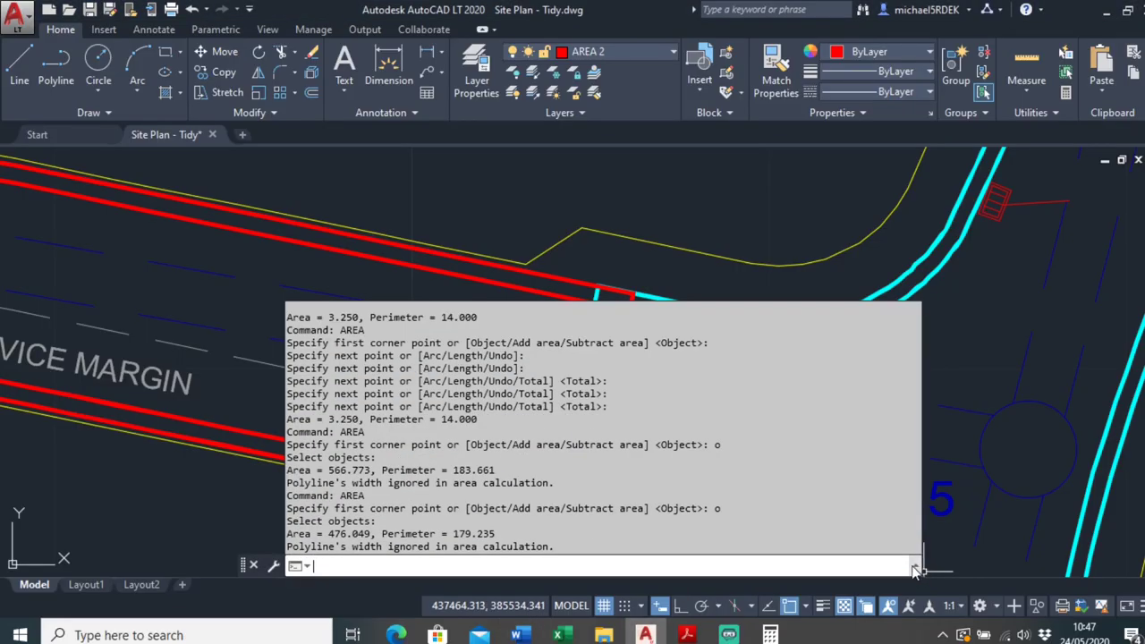
left_click(687, 635)
left_click(776, 563)
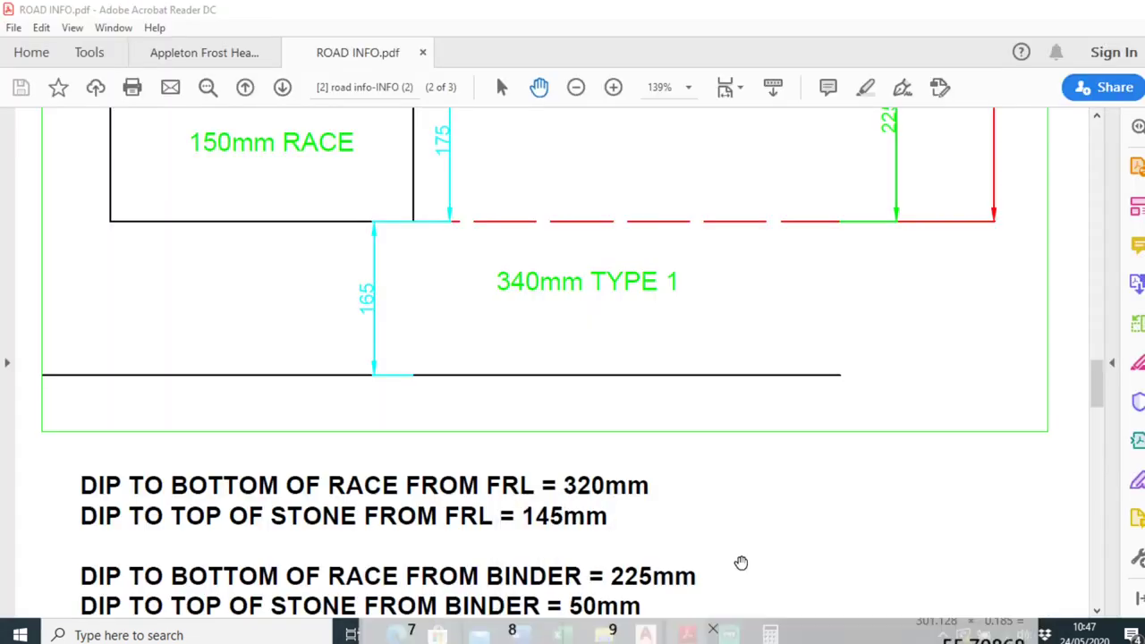
scroll(331, 376, "up", 2)
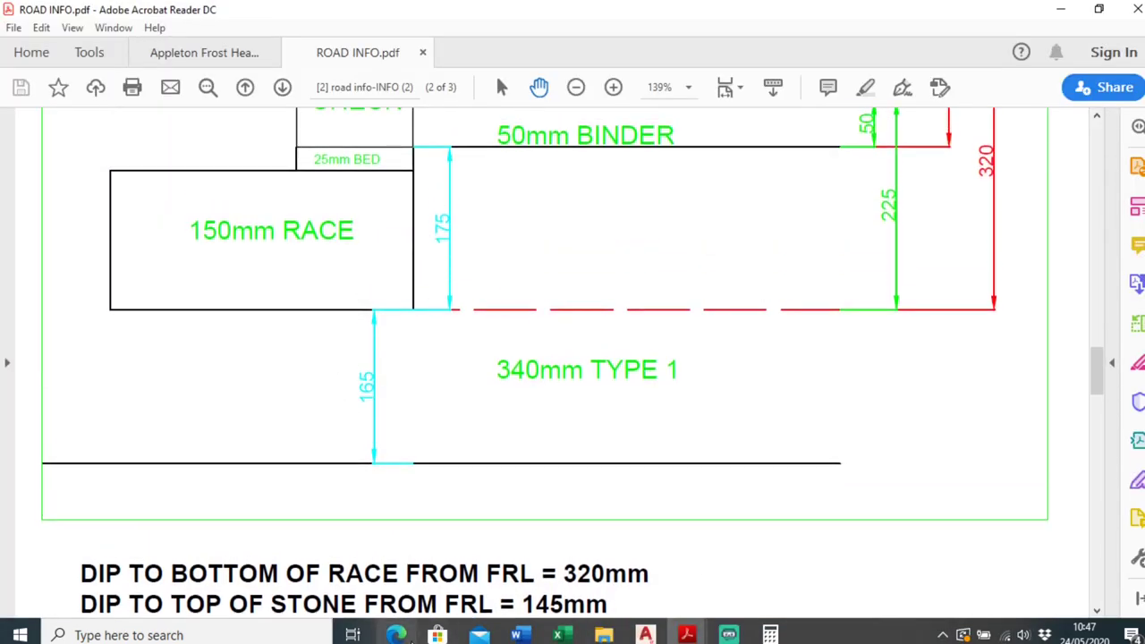
left_click(396, 635)
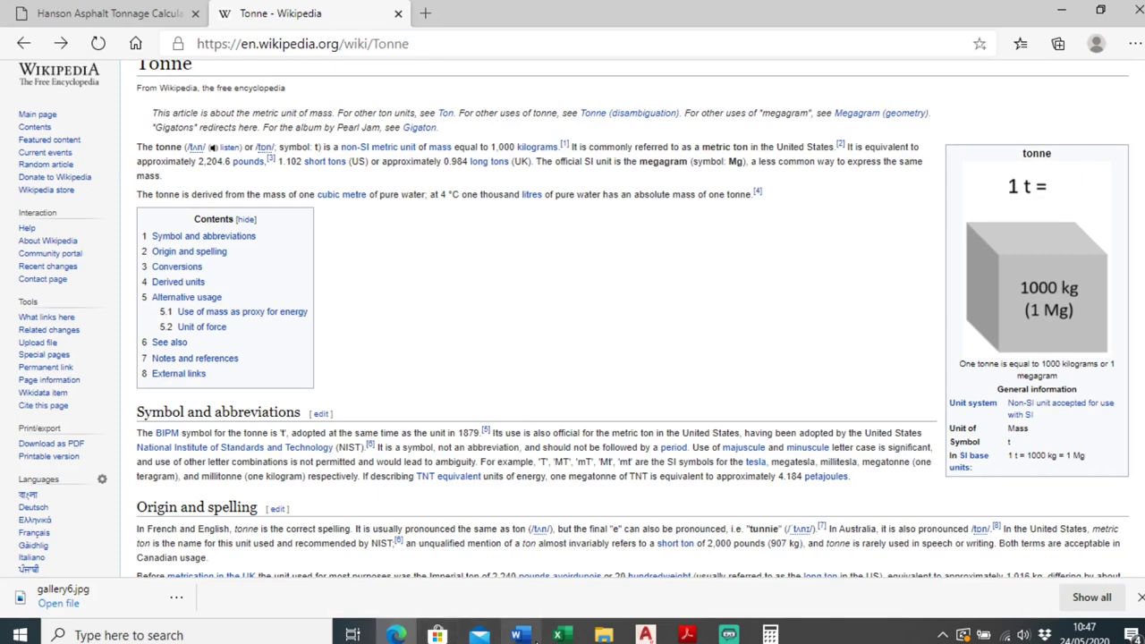
left_click(528, 634)
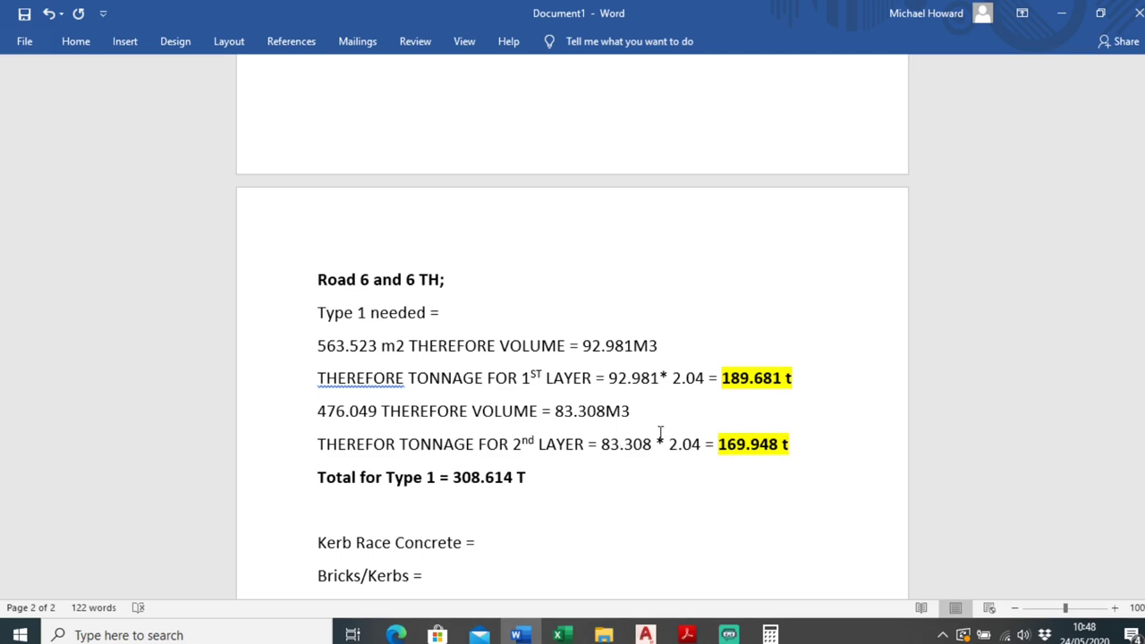
scroll(554, 438, "up", 10)
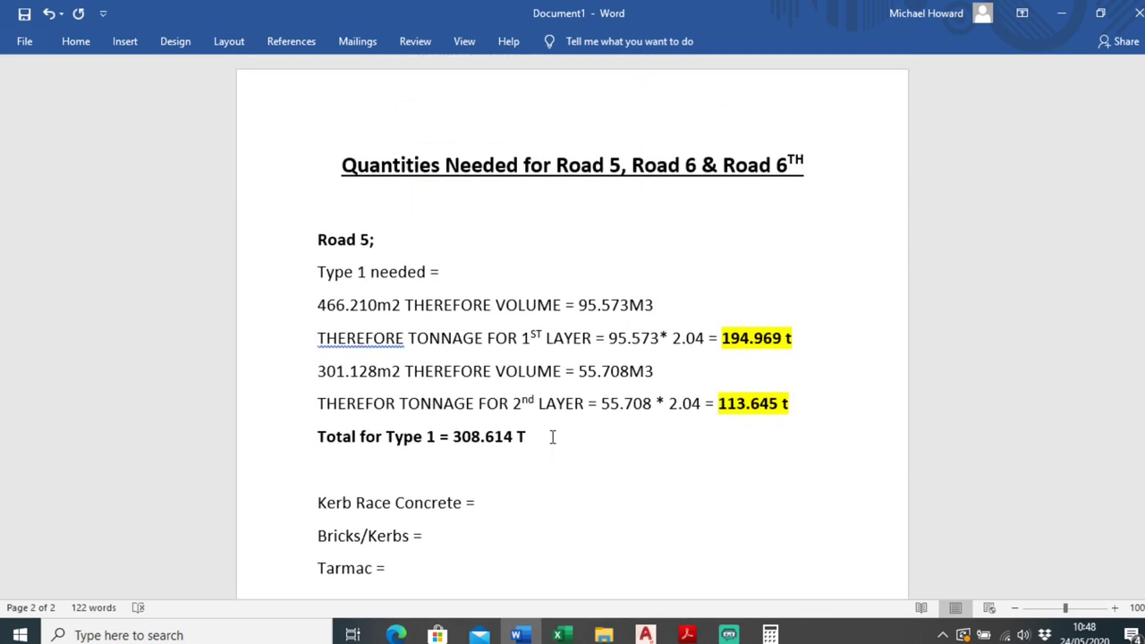
- Switch to Site Plan - Tidy.dwg in AutoCAD and erase the outer red Road 6 and outer cyan Road 5 polylines
left_click(645, 635)
scroll(475, 443, "down", 4)
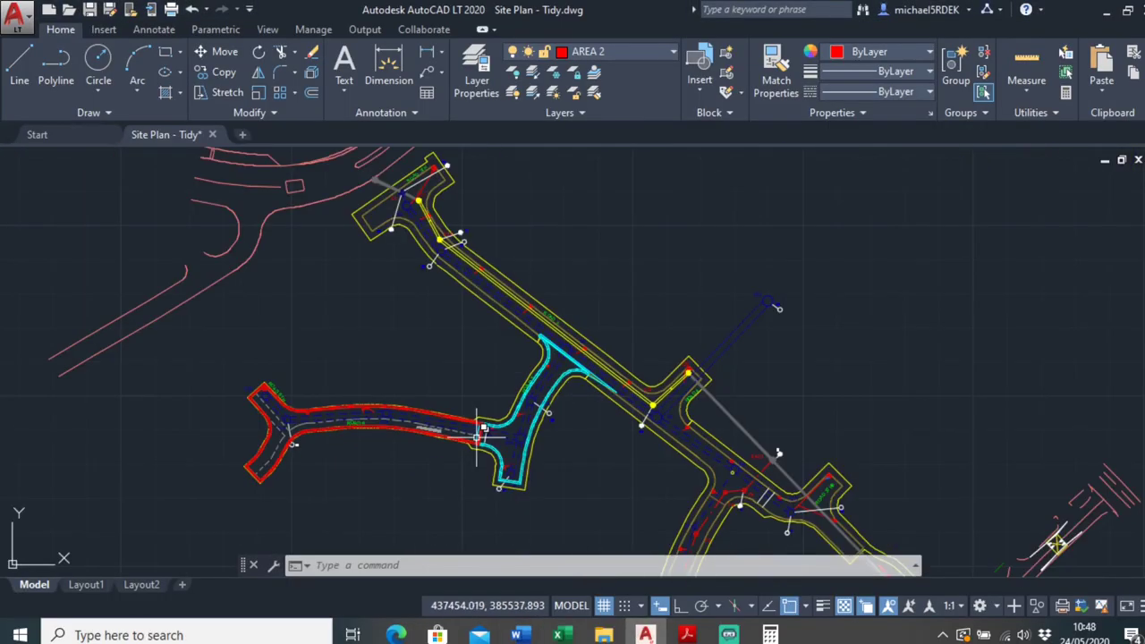
scroll(486, 450, "up", 2)
middle_click_drag(486, 450, 602, 459)
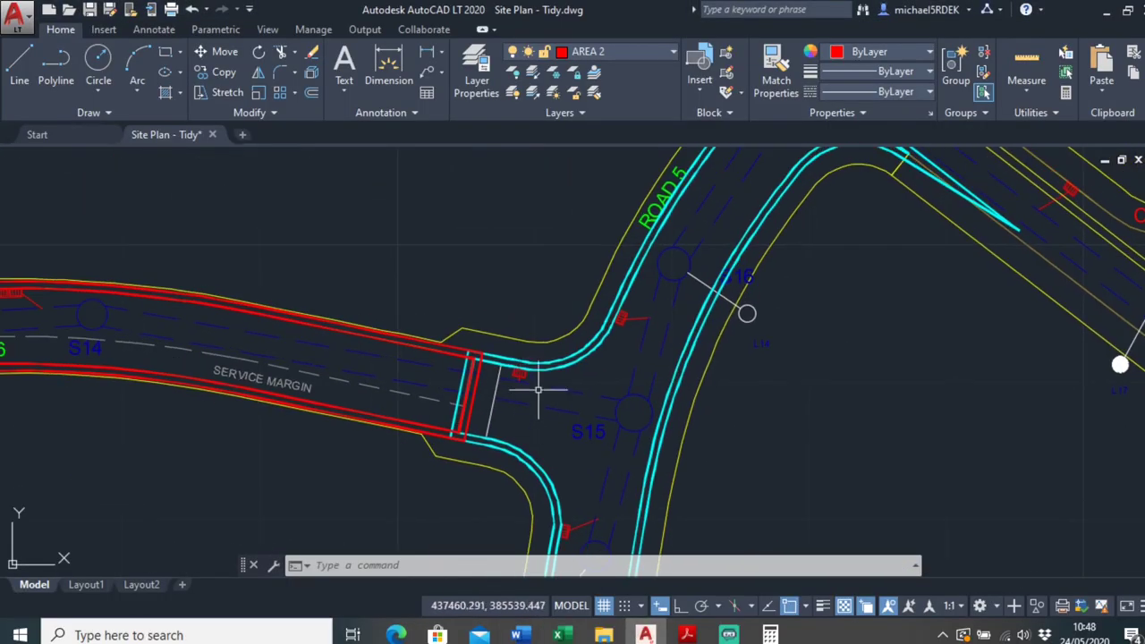
middle_click_drag(450, 332, 519, 359)
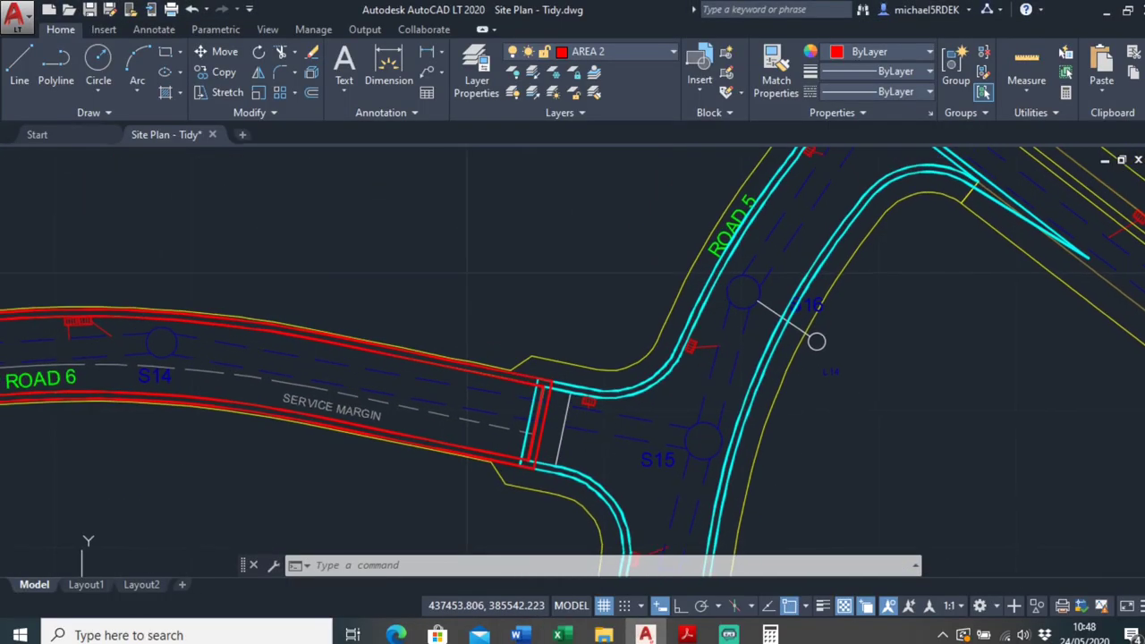
scroll(527, 367, "up", 2)
left_click(530, 372)
left_click(621, 392)
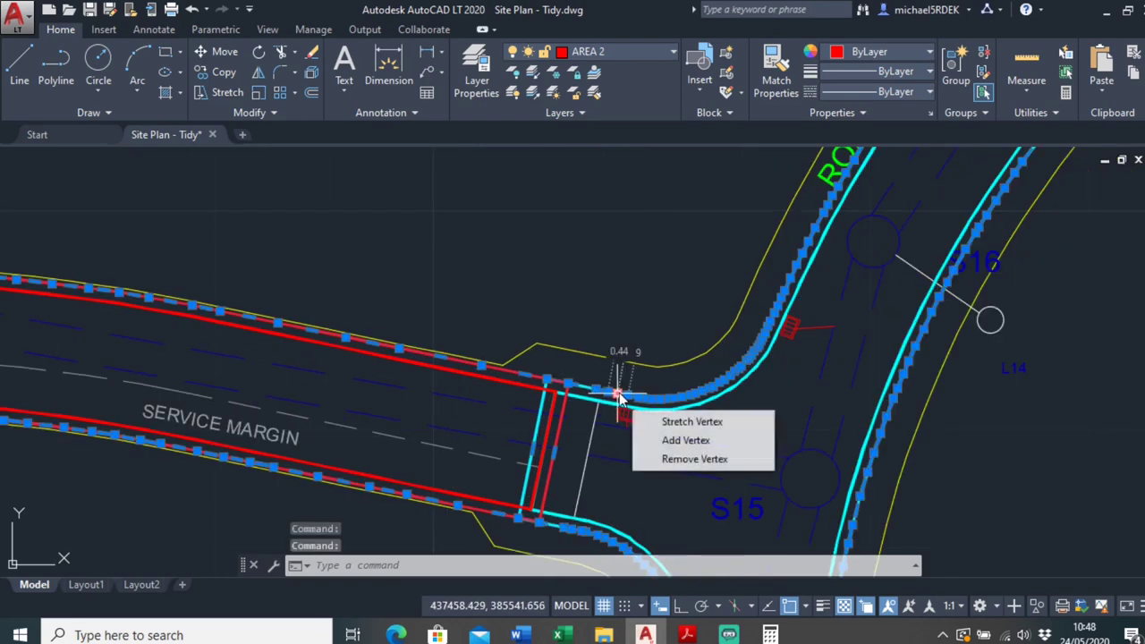
key("Delete")
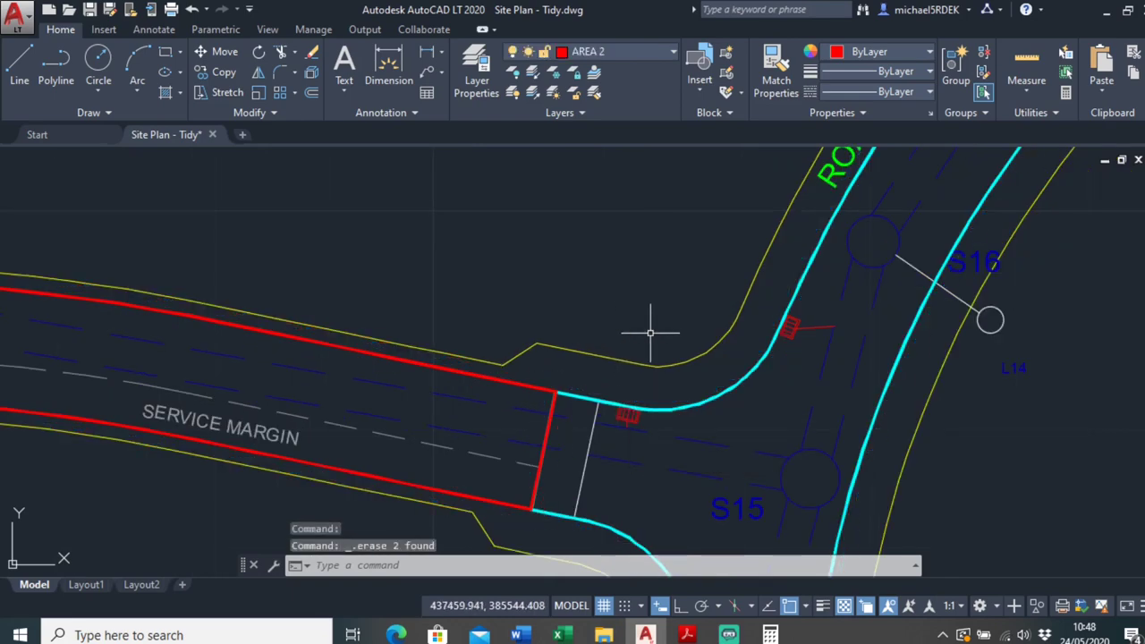
scroll(624, 335, "down", 3)
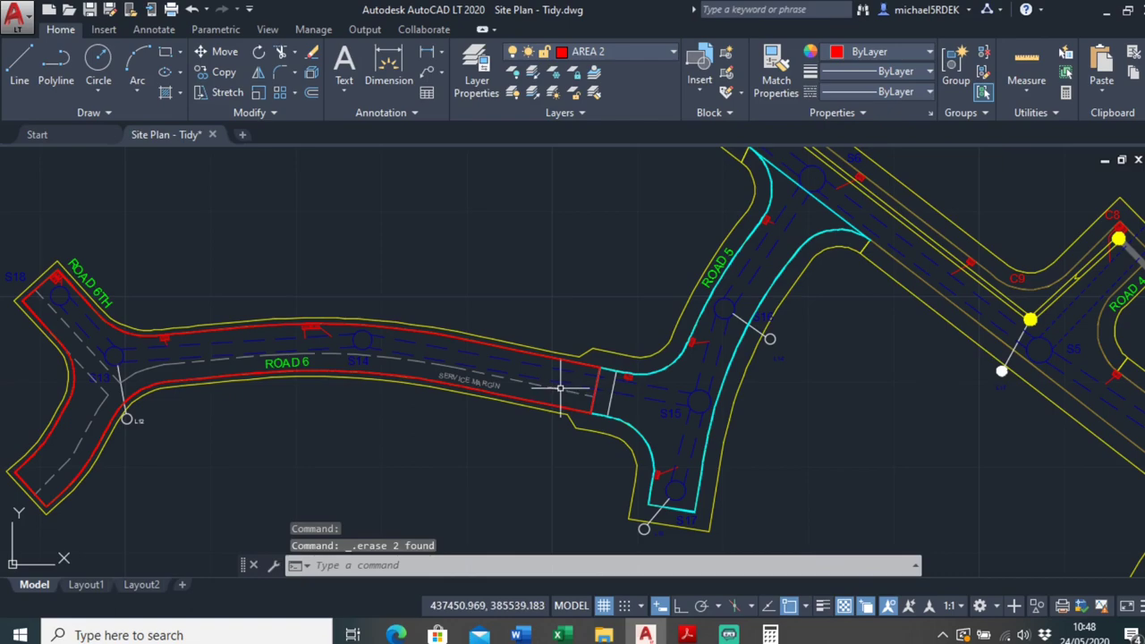
- Switch to the Word document and remove the blank line above "Kerb Race Concrete =" in the Road 5 section
left_click(516, 635)
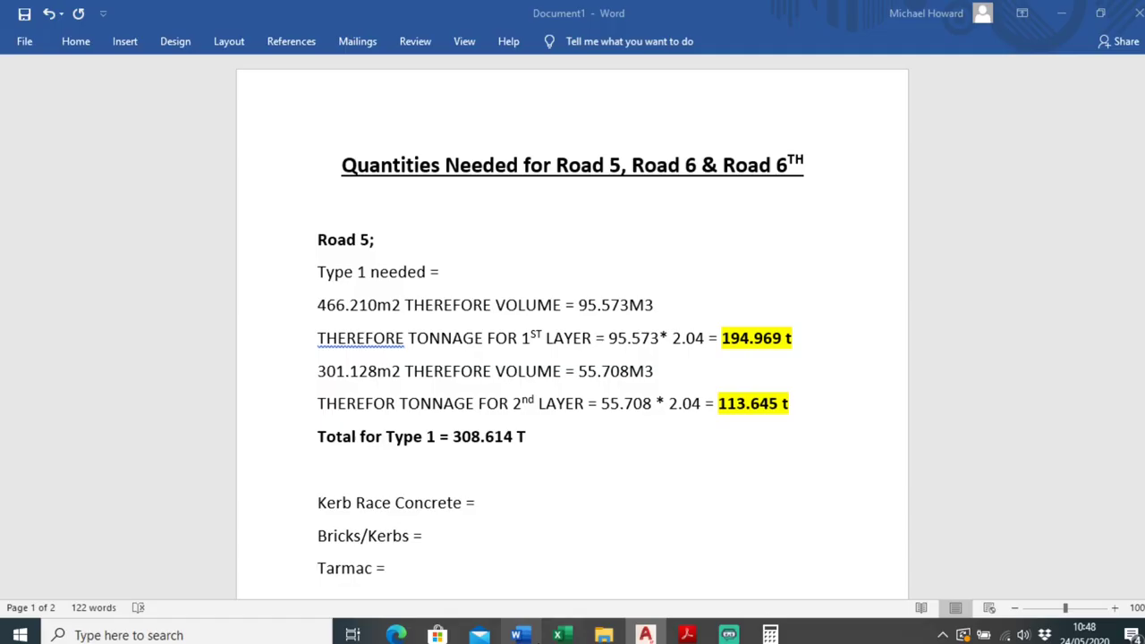
scroll(478, 412, "down", 2)
scroll(477, 411, "down", 2)
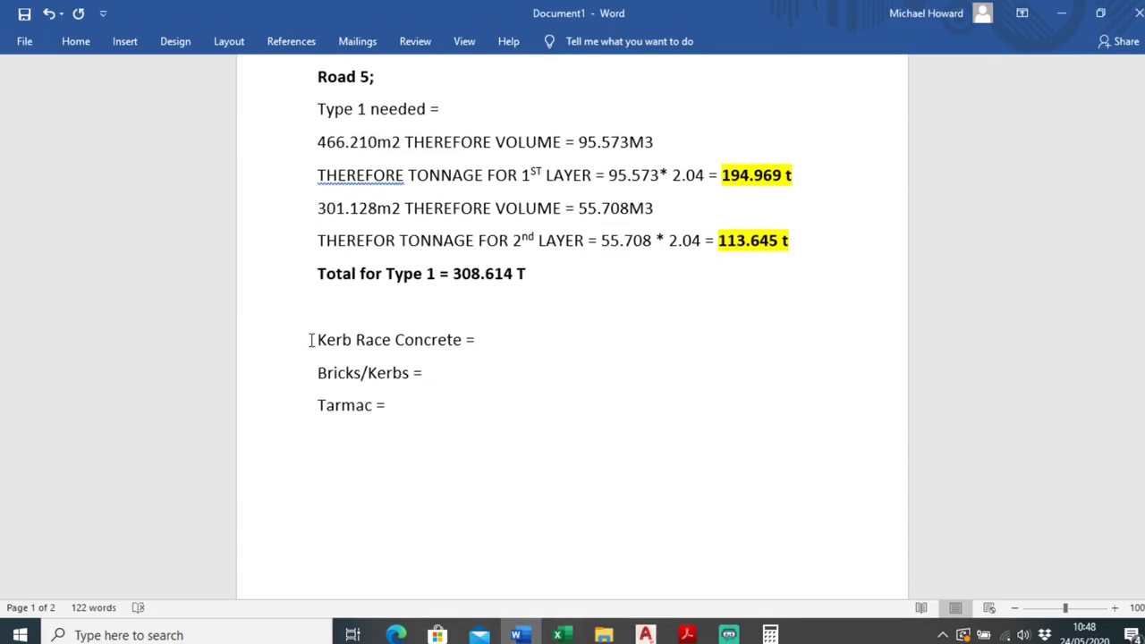
key("BackSpace")
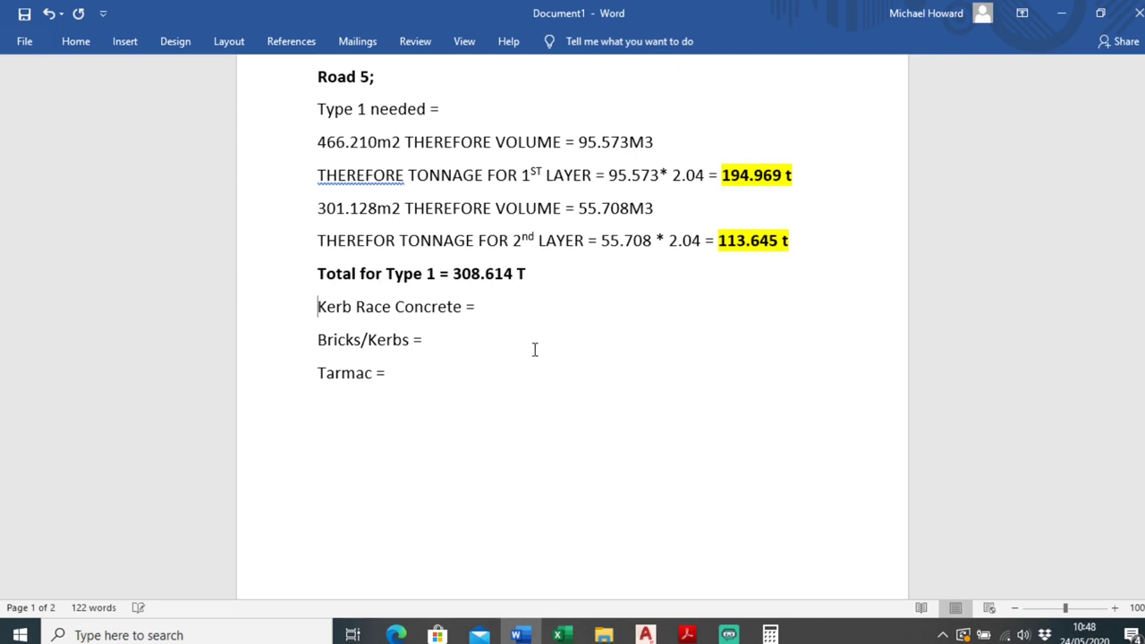
scroll(537, 439, "up", 2)
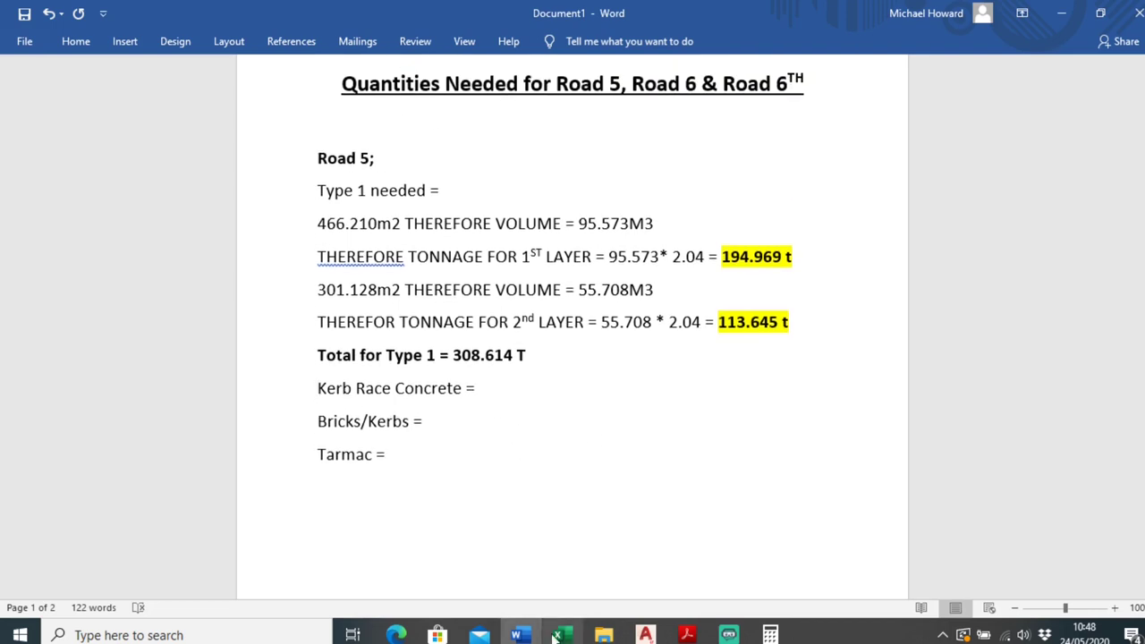
- Switch to ROAD INFO.pdf and examine the kerb, bed and race dimensions in the road cross-section
mouse_move(687, 637)
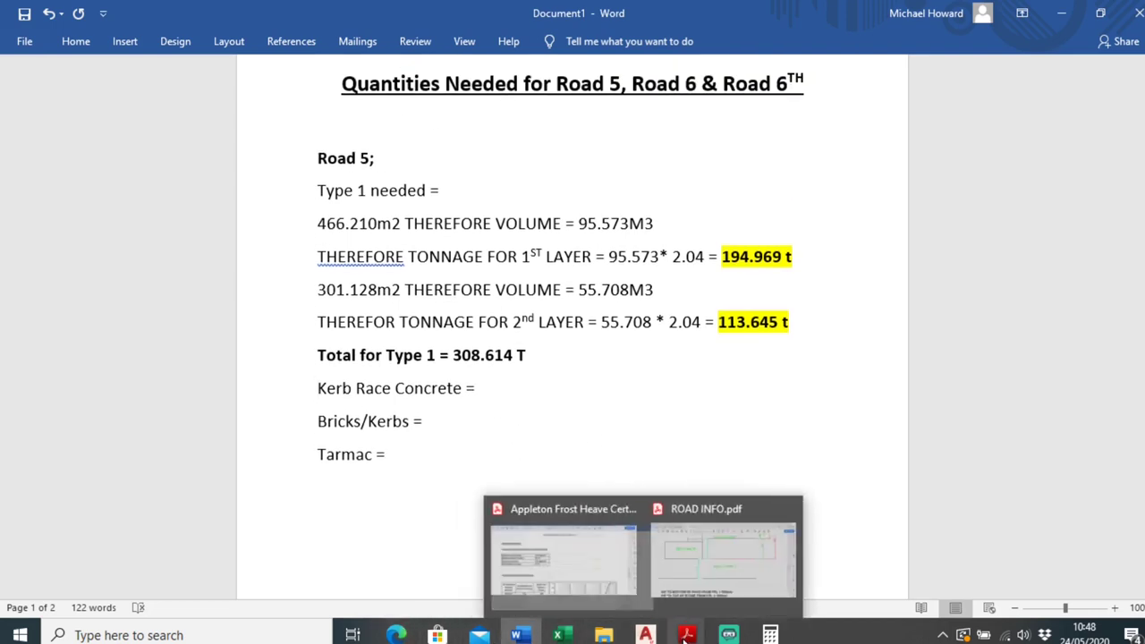
left_click(733, 605)
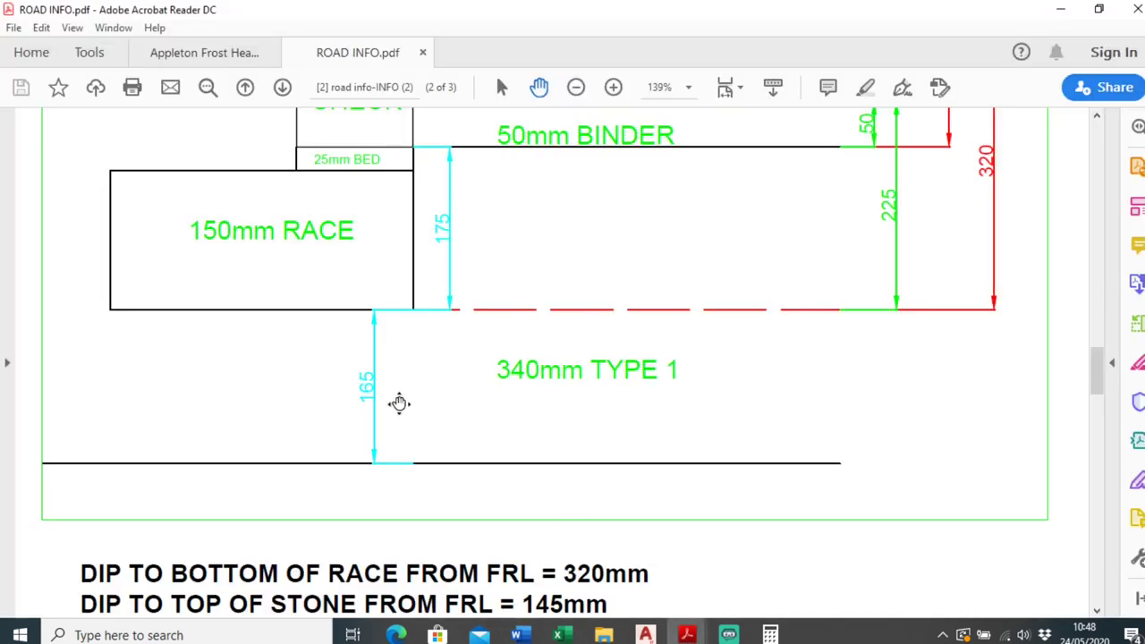
scroll(340, 357, "up", 2)
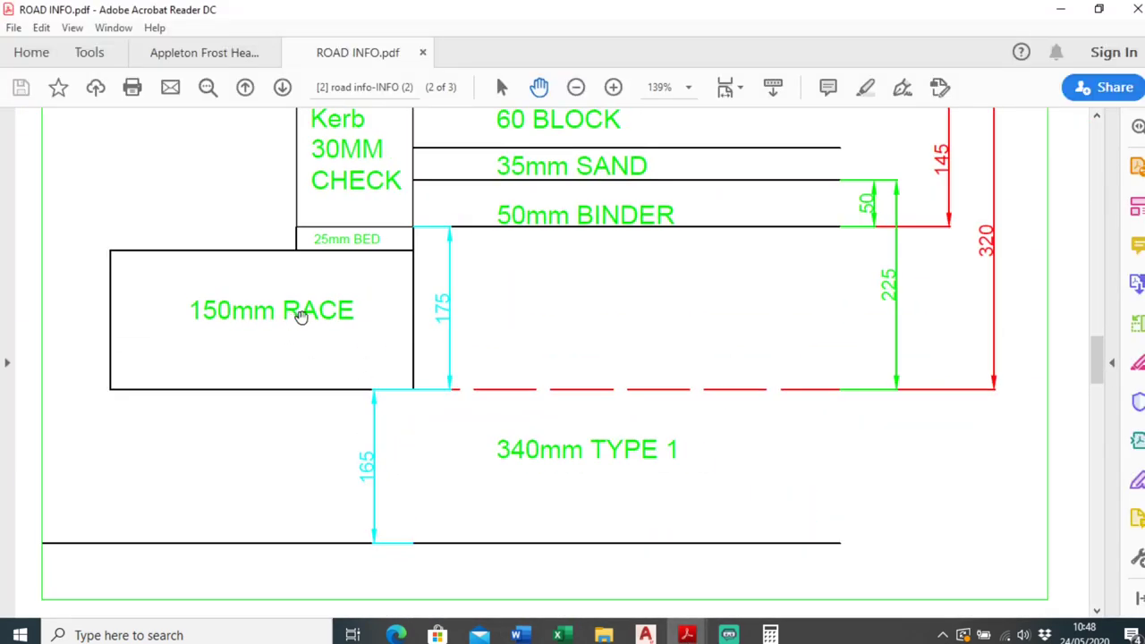
scroll(254, 304, "up", 2)
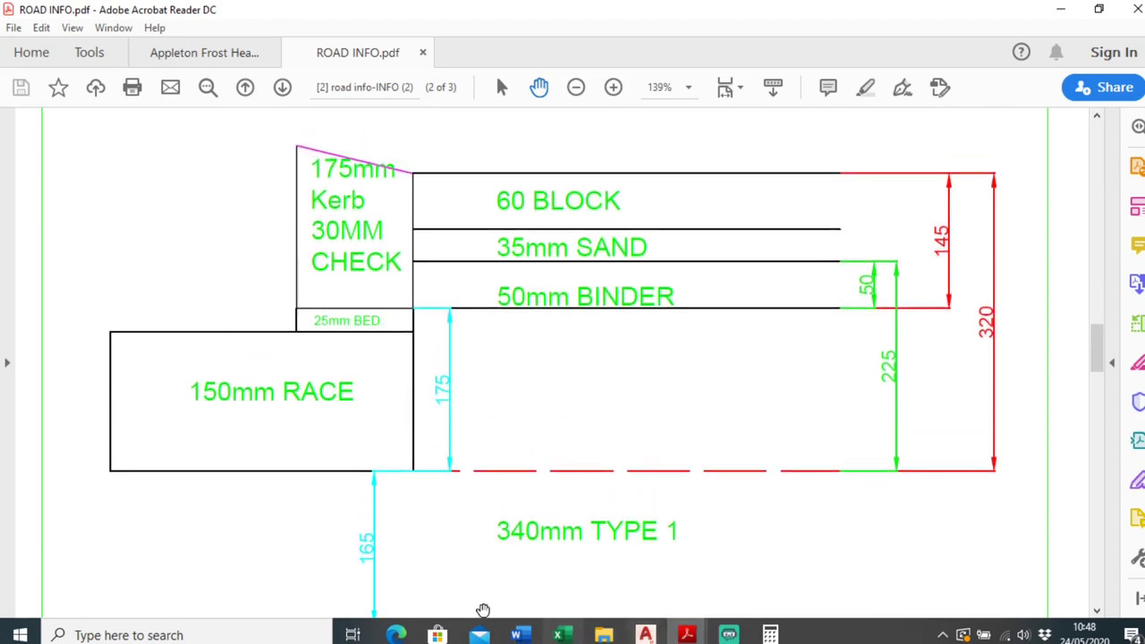
- Switch to Site Plan - Tidy.dwg in AutoCAD and inspect the kerb lines along Road 5, Road 6 and Road 6TH
left_click(645, 633)
middle_click_drag(629, 443, 564, 458)
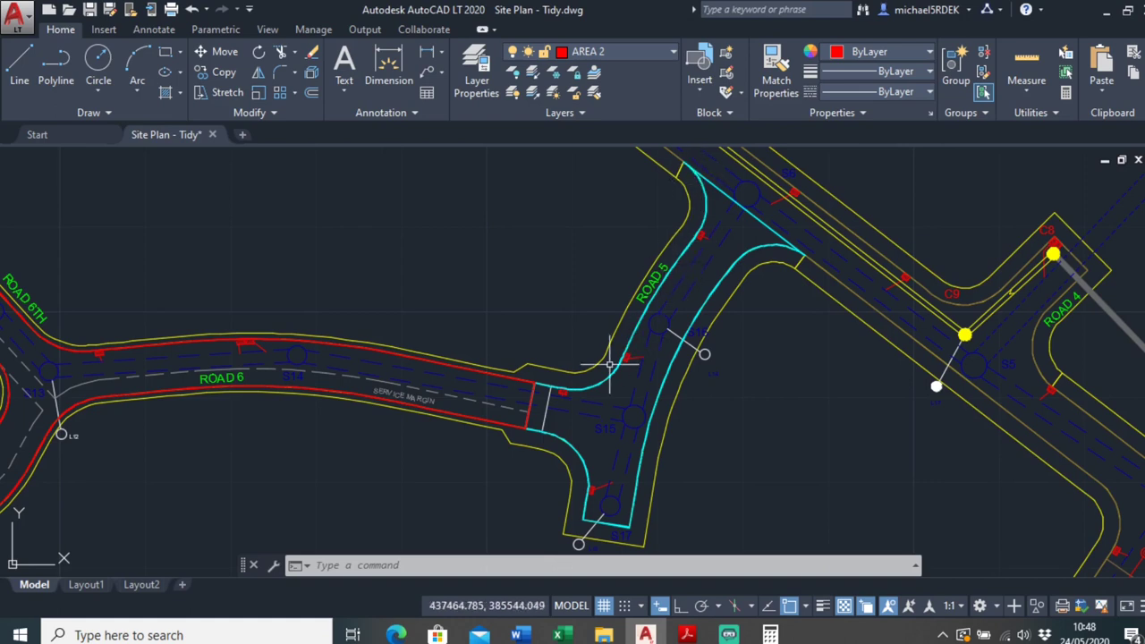
middle_click_drag(349, 375, 494, 378)
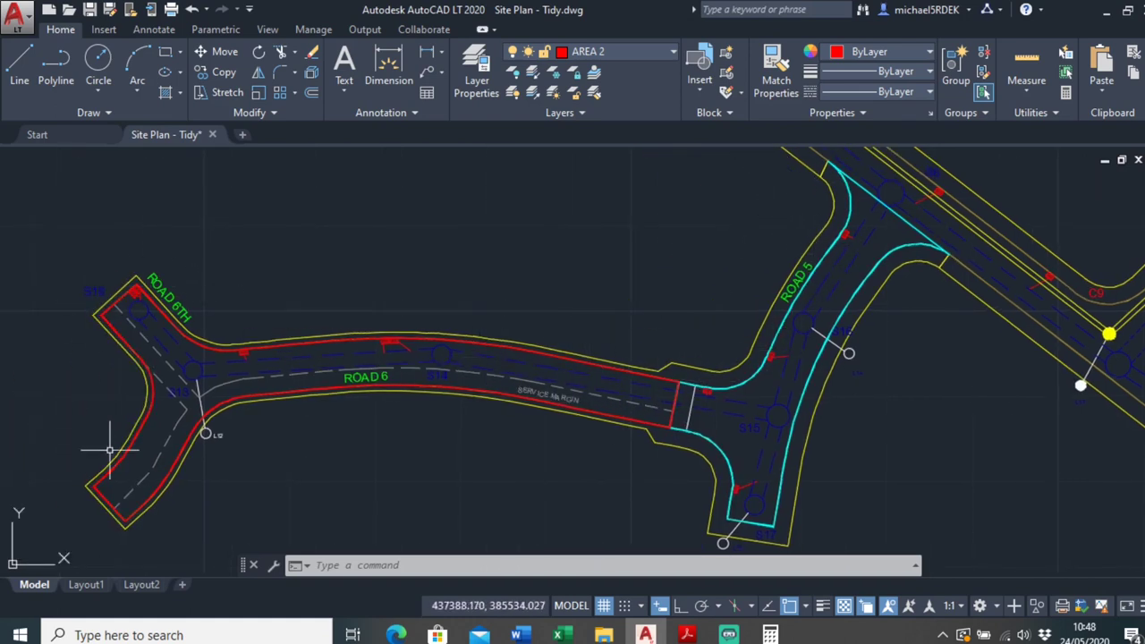
middle_click_drag(770, 381, 735, 376)
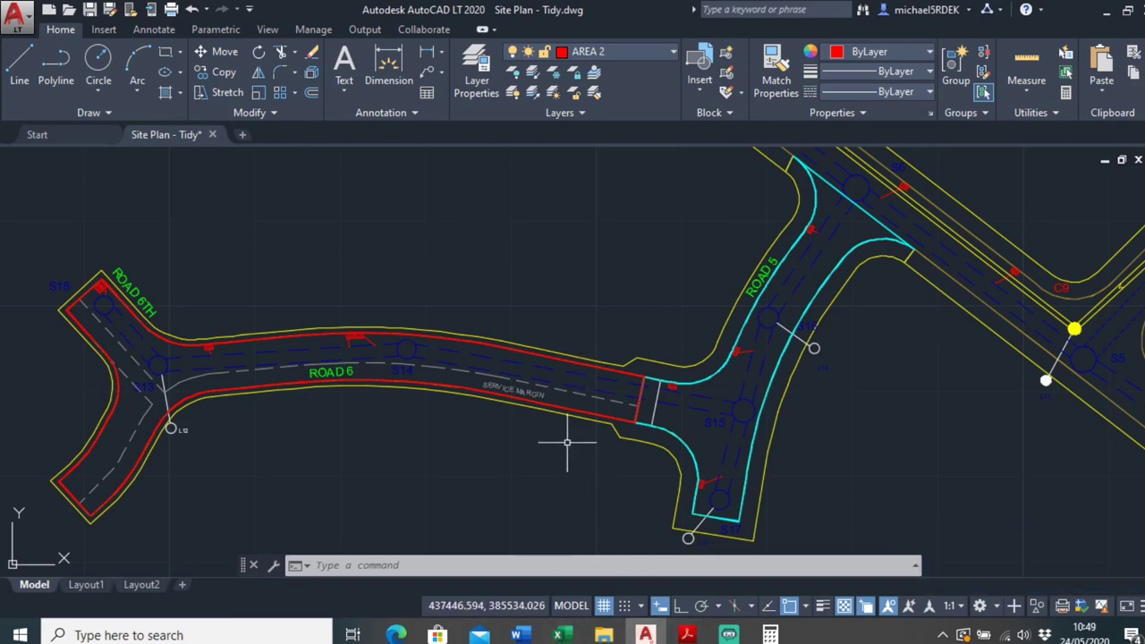
scroll(552, 412, "up", 2)
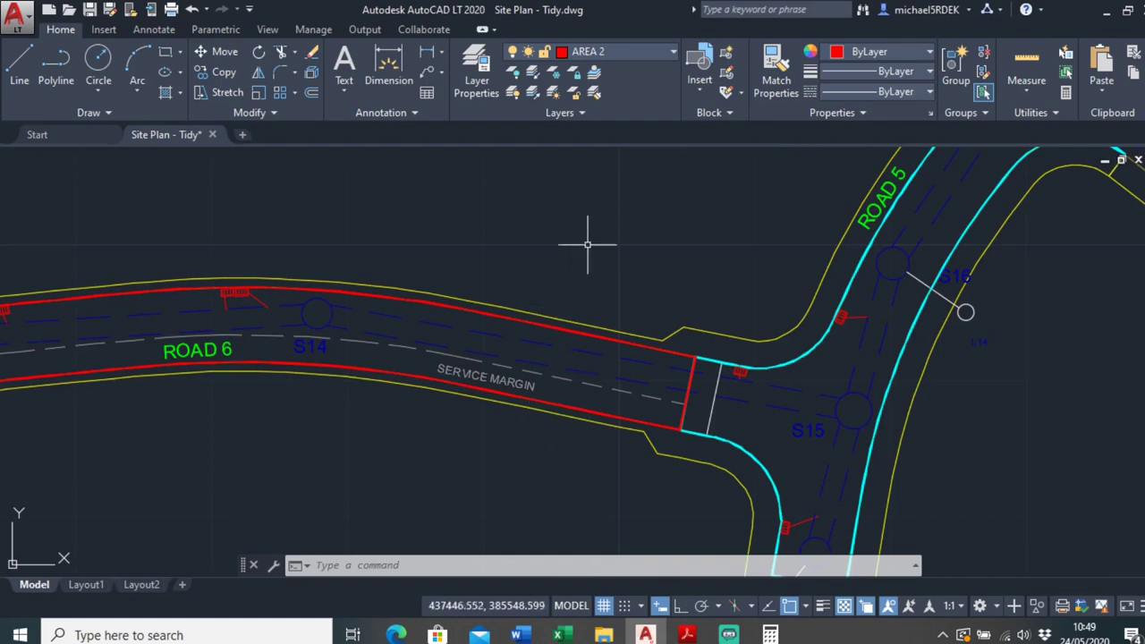
scroll(745, 315, "down", 3)
scroll(591, 319, "up", 2)
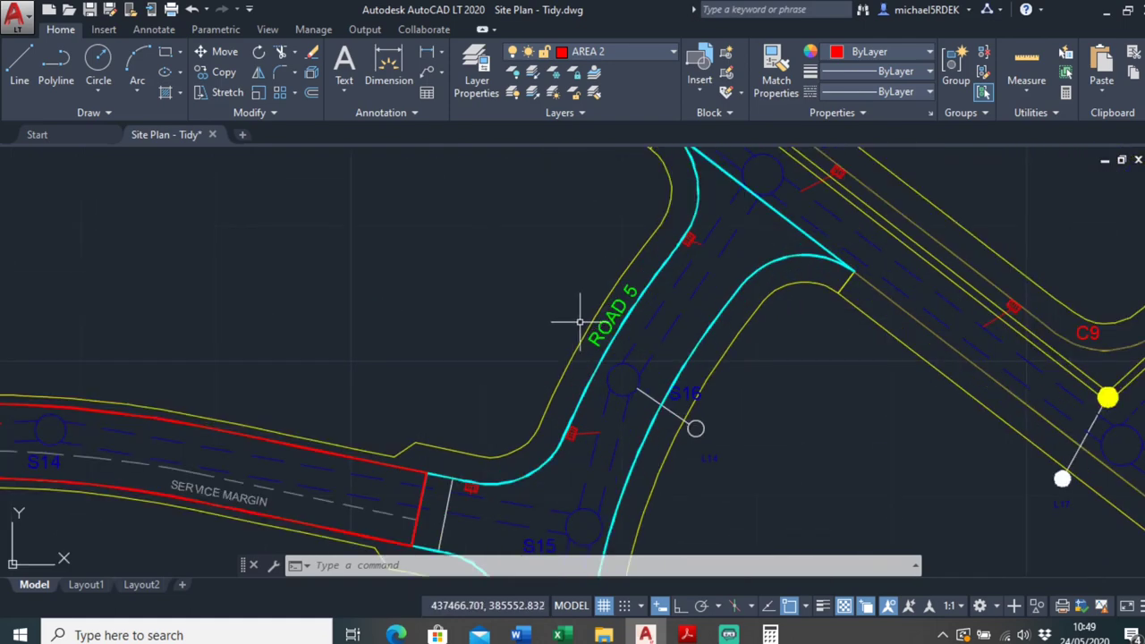
middle_click_drag(581, 319, 548, 368)
scroll(623, 296, "down", 2)
scroll(594, 363, "up", 2)
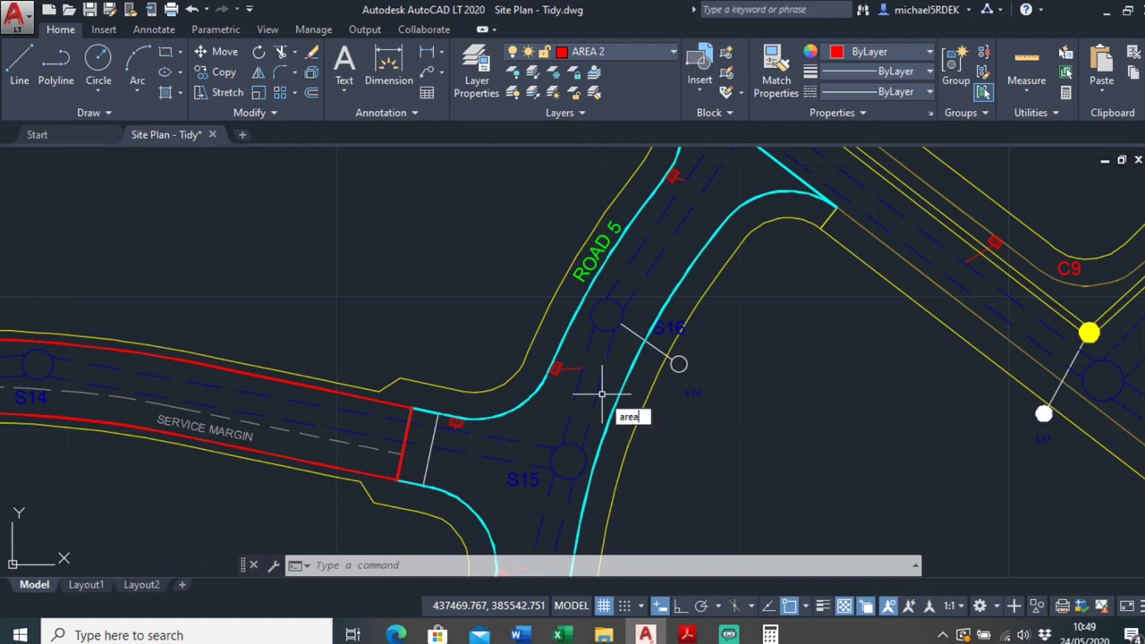
key("Return")
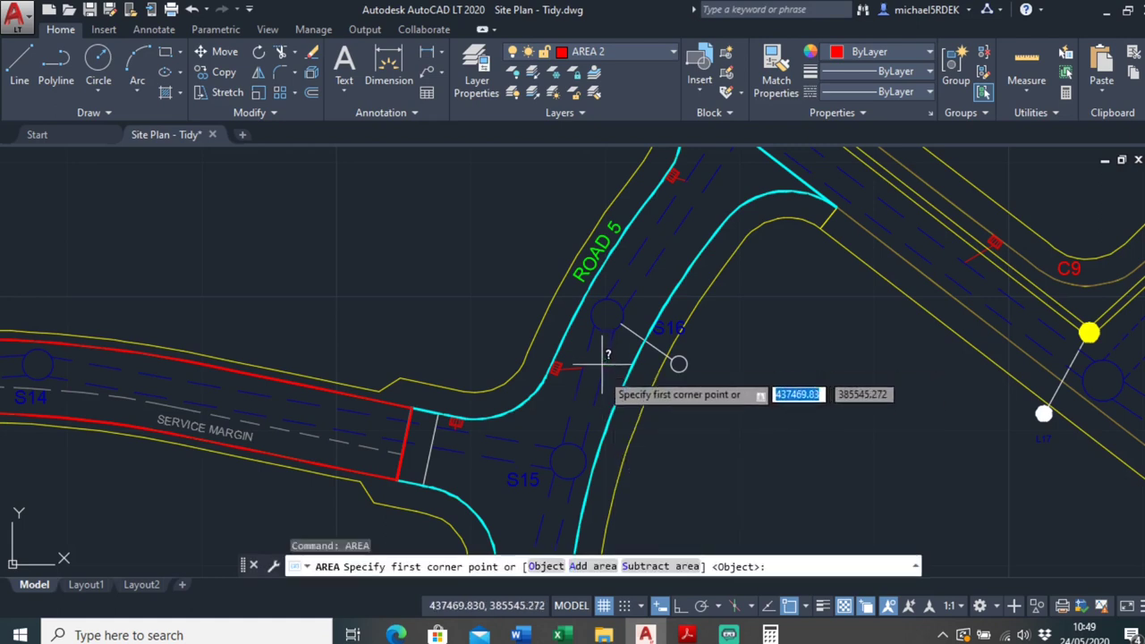
type("o")
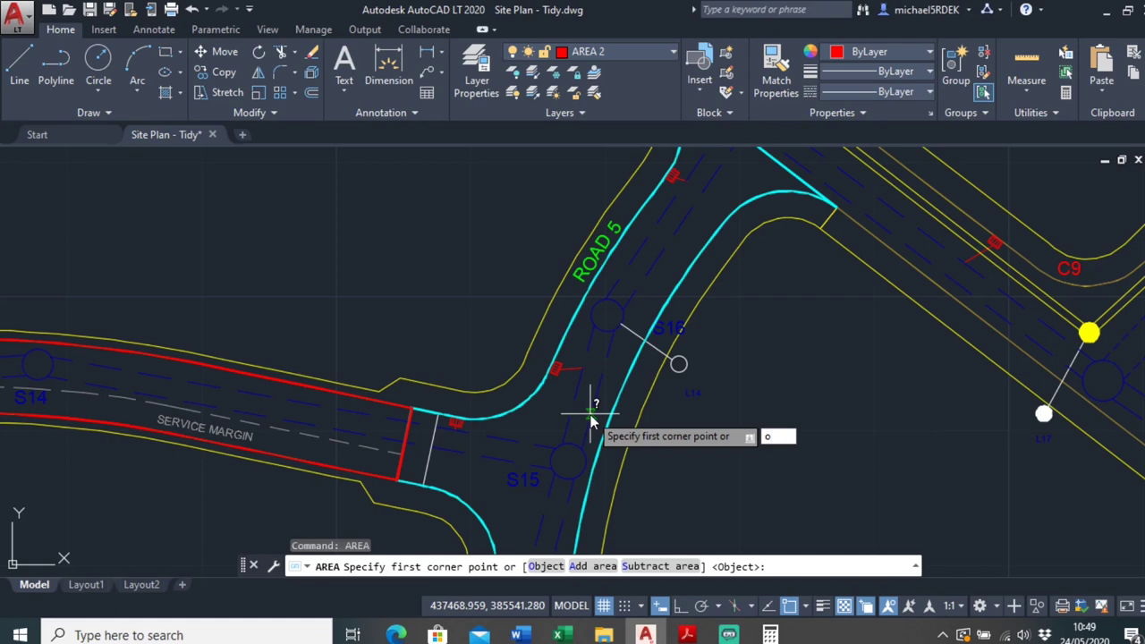
key("Return")
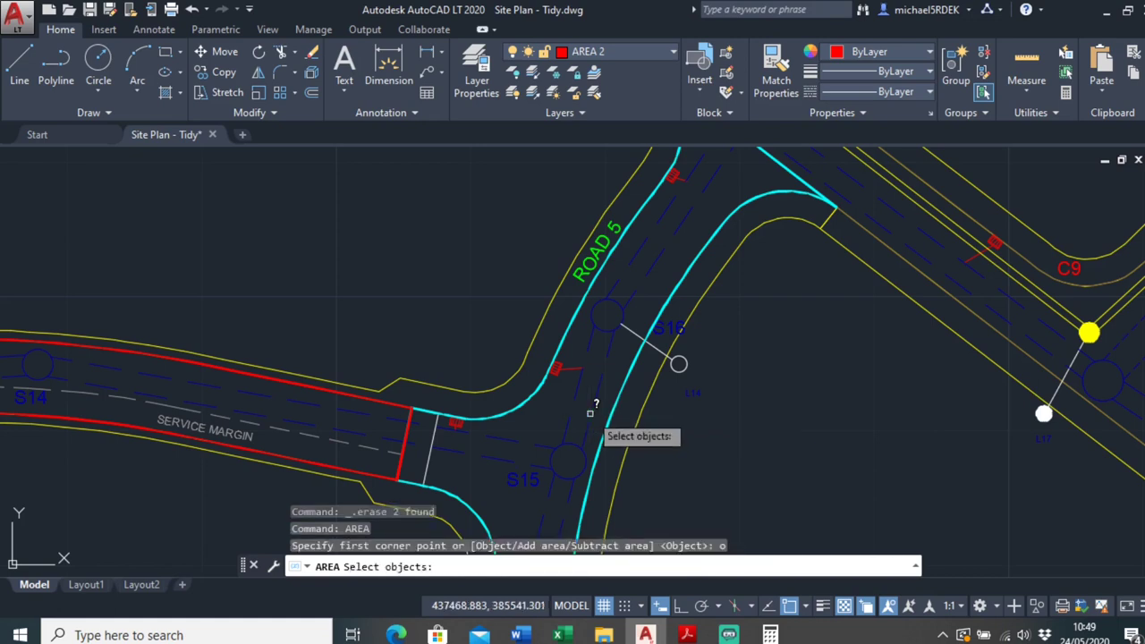
scroll(546, 386, "up", 2)
key("Escape")
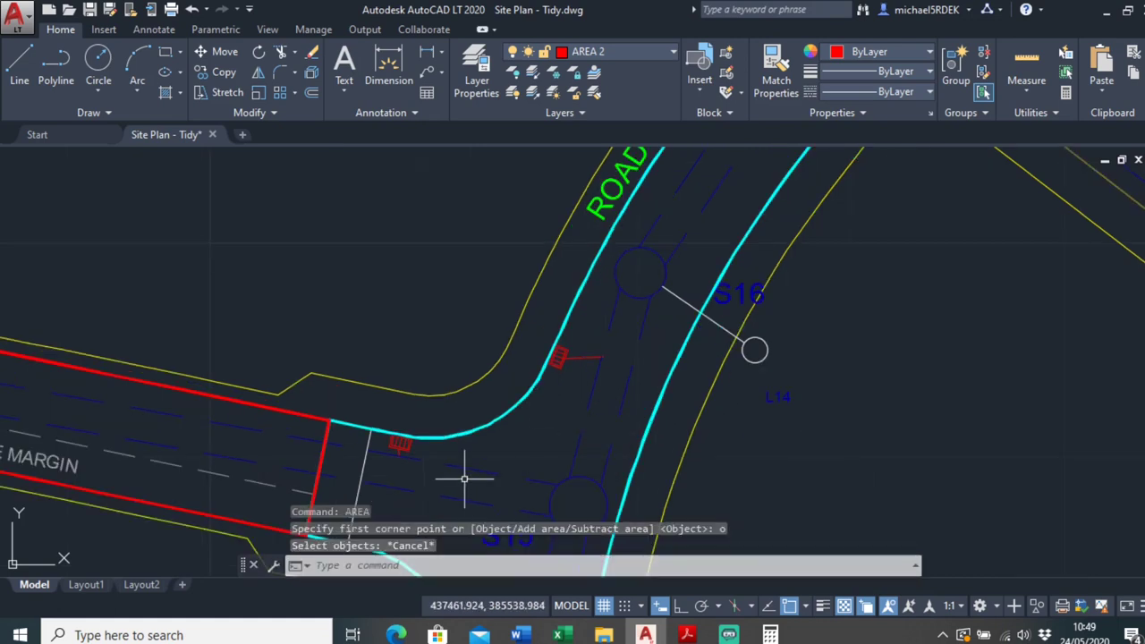
- Measure the area and perimeter of the inner cyan Road 5 polyline using the AREA command's add-area and object options
key("Return")
type("a")
key("Return")
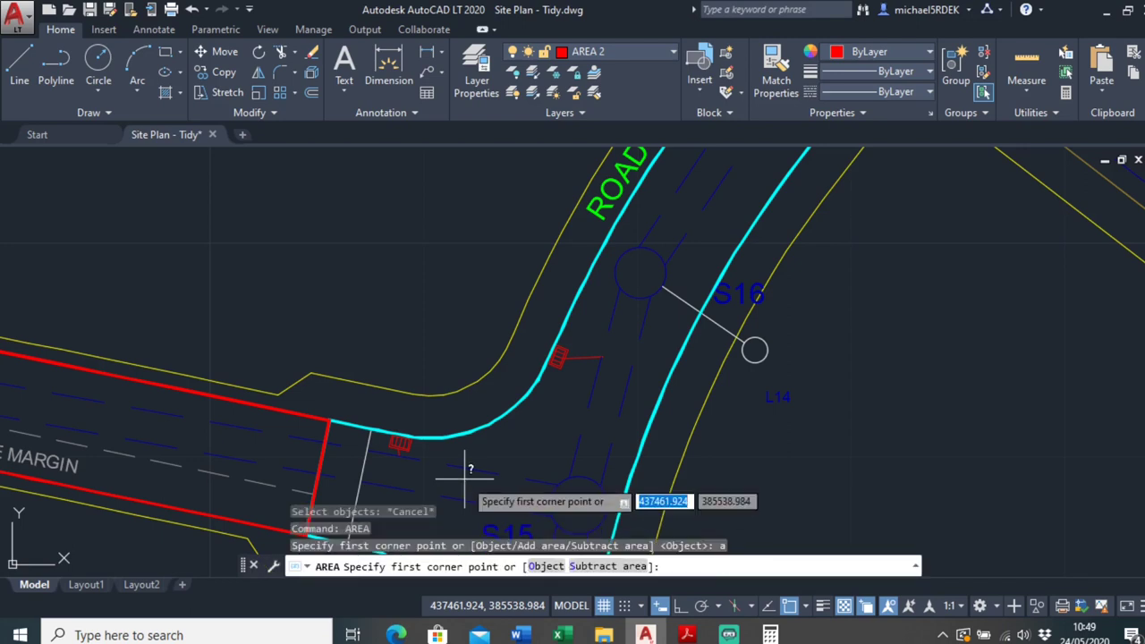
type("o")
key("Return")
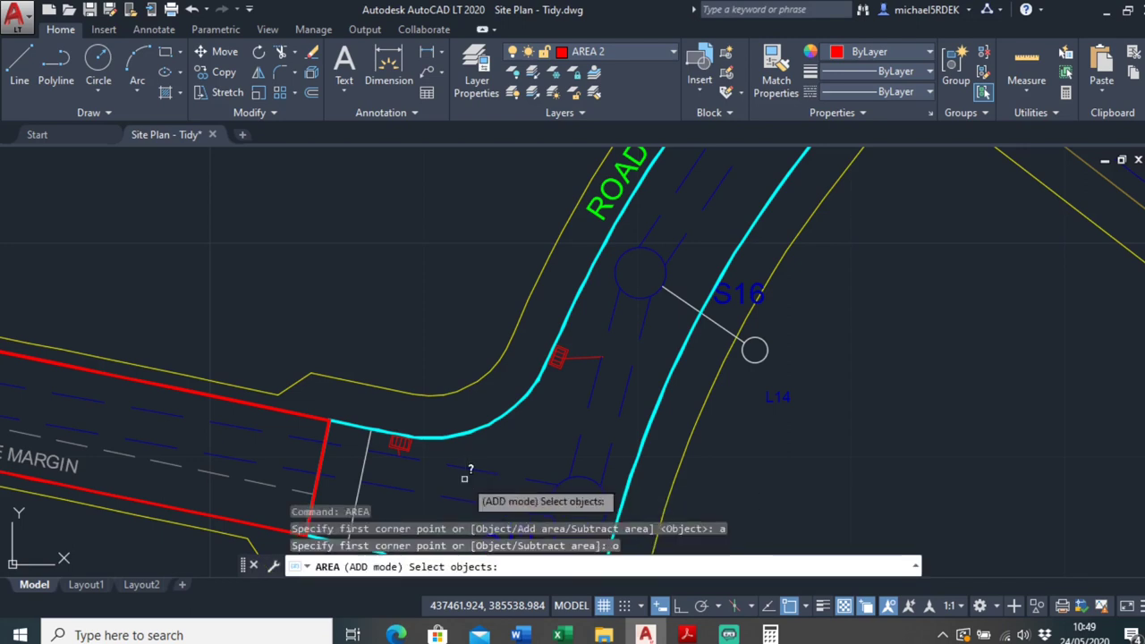
left_click(524, 418)
left_click(587, 475)
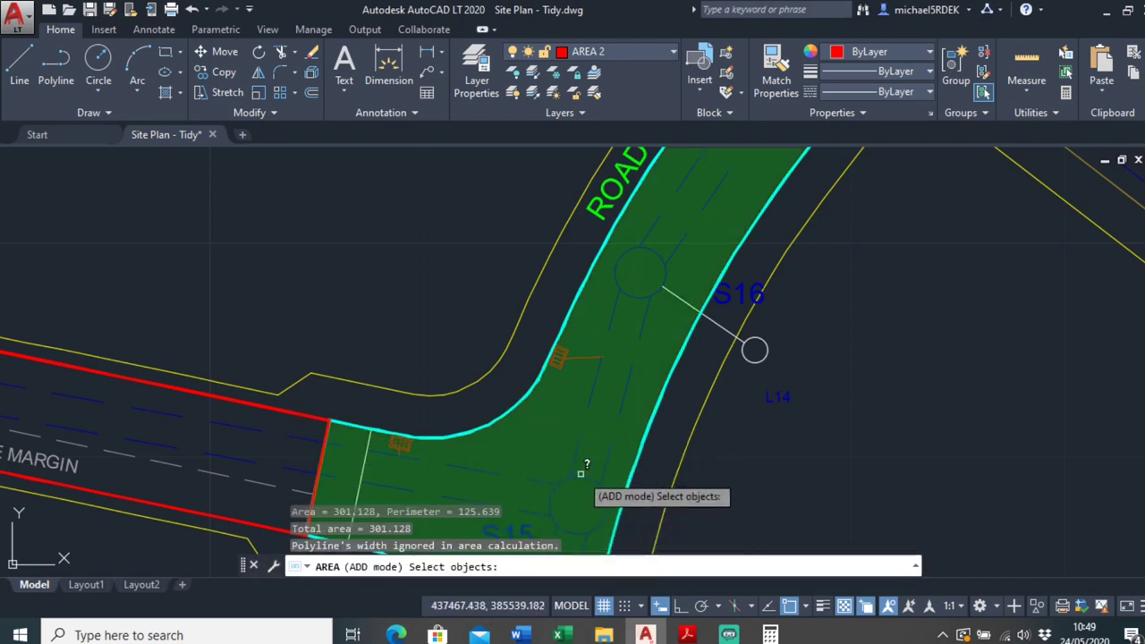
- Examine where the measured Road 5 boundary crosses the Road 3 junction and meets the red Road 6 boundary
scroll(567, 391, "down", 4)
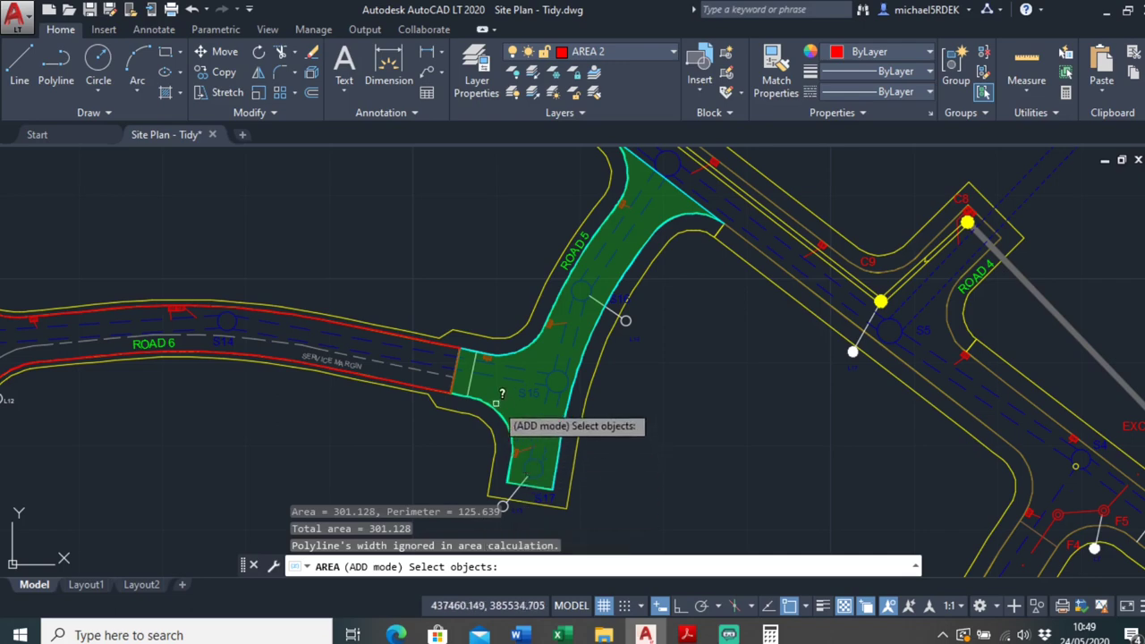
scroll(507, 385, "up", 5)
scroll(506, 376, "down", 3)
middle_click_drag(507, 377, 344, 504)
scroll(689, 376, "up", 3)
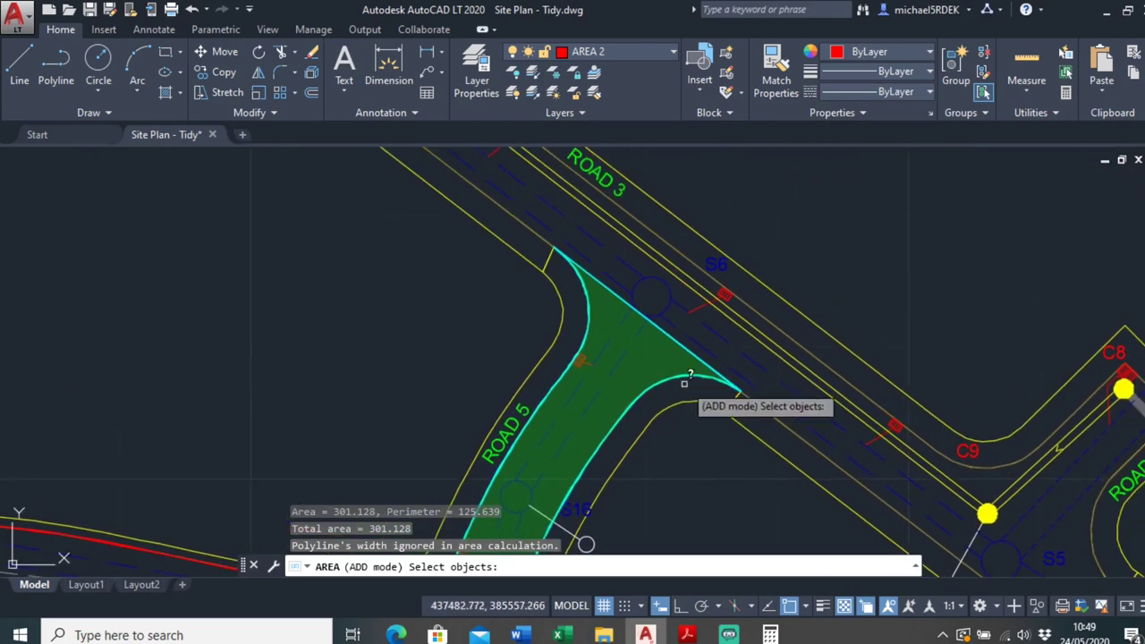
middle_click_drag(729, 362, 812, 396)
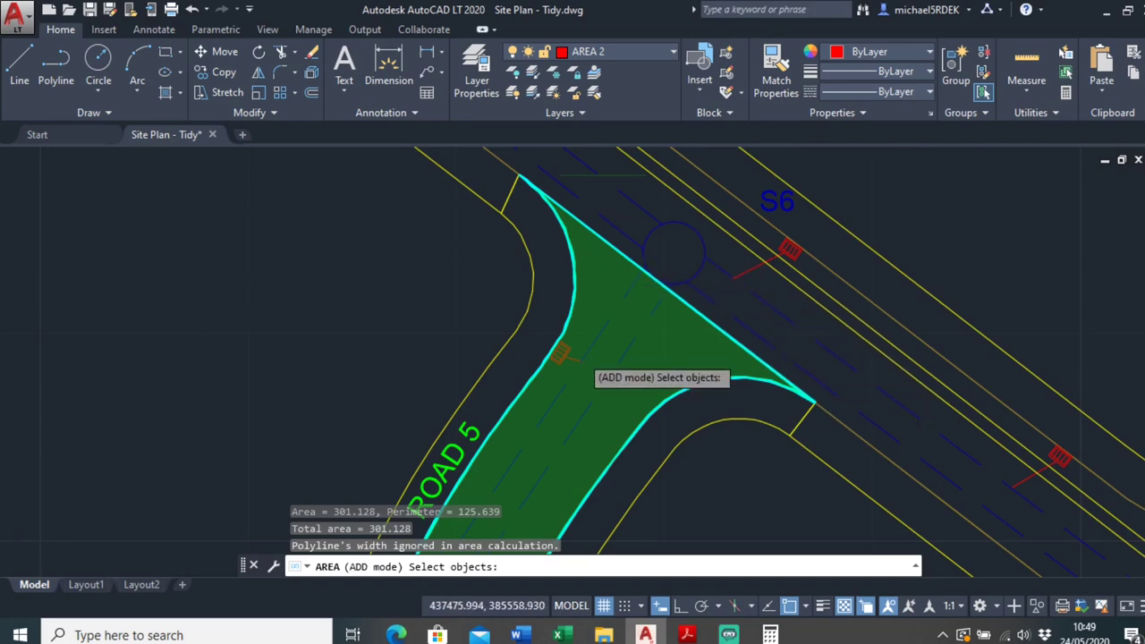
middle_click_drag(585, 344, 673, 191)
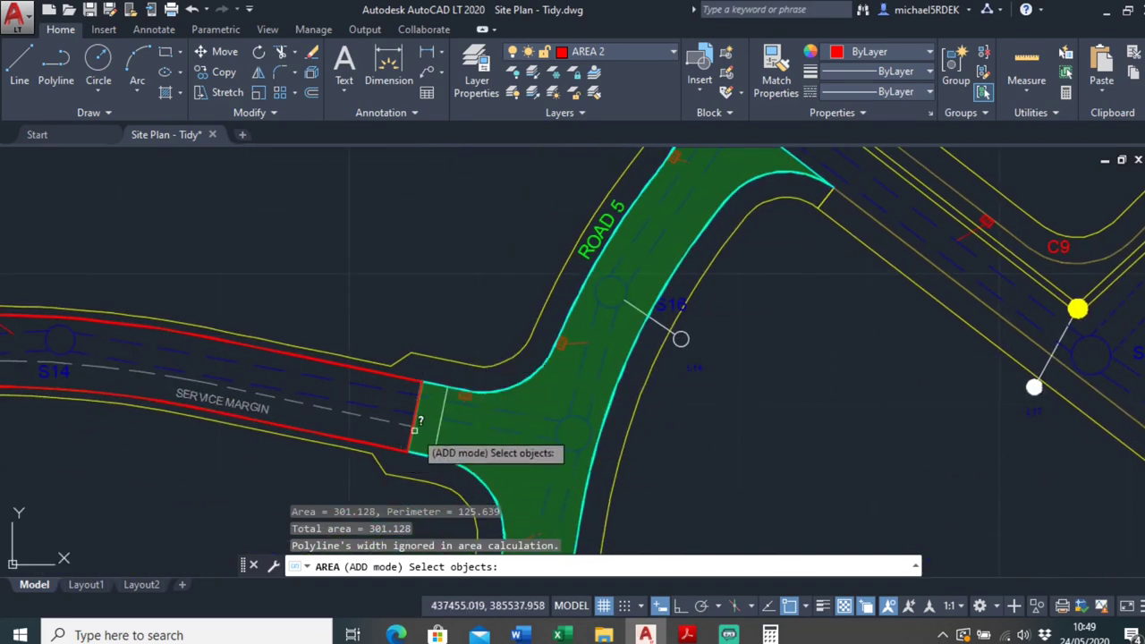
middle_click_drag(537, 347, 413, 450)
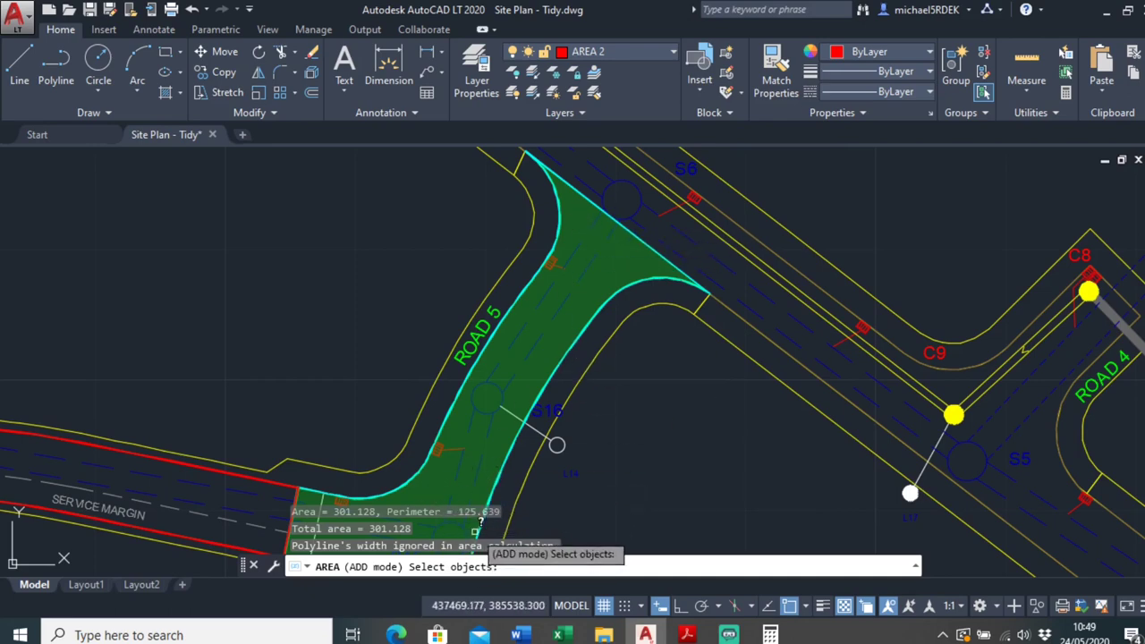
- Switch to the Word document and review the Road 5 kerb race concrete length calculation at a slightly larger zoom
left_click(518, 635)
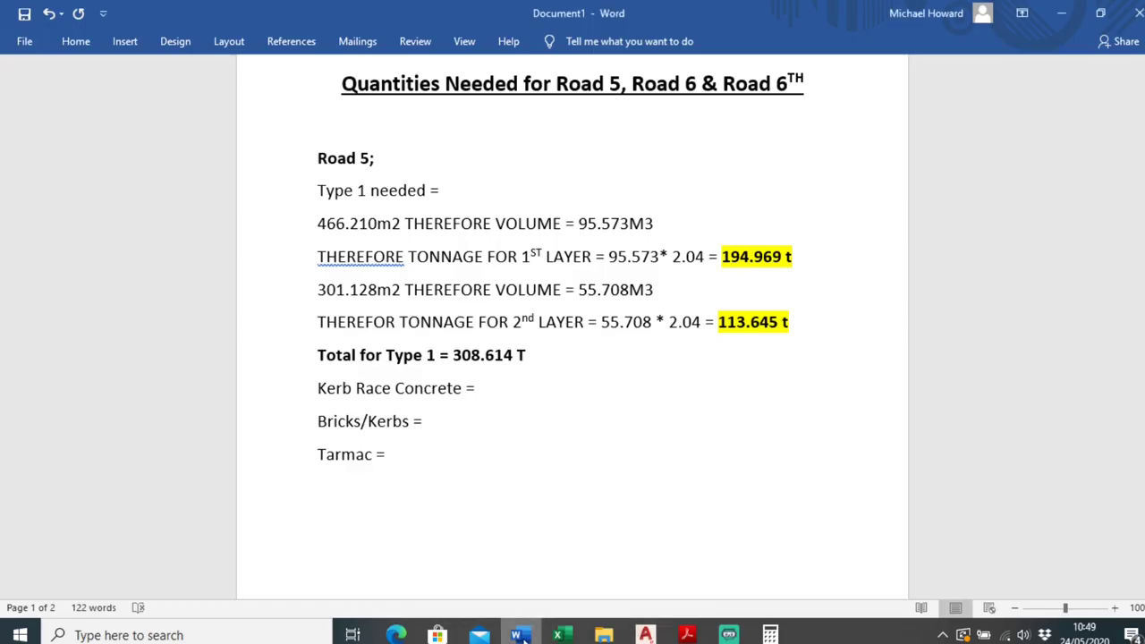
left_click(522, 635)
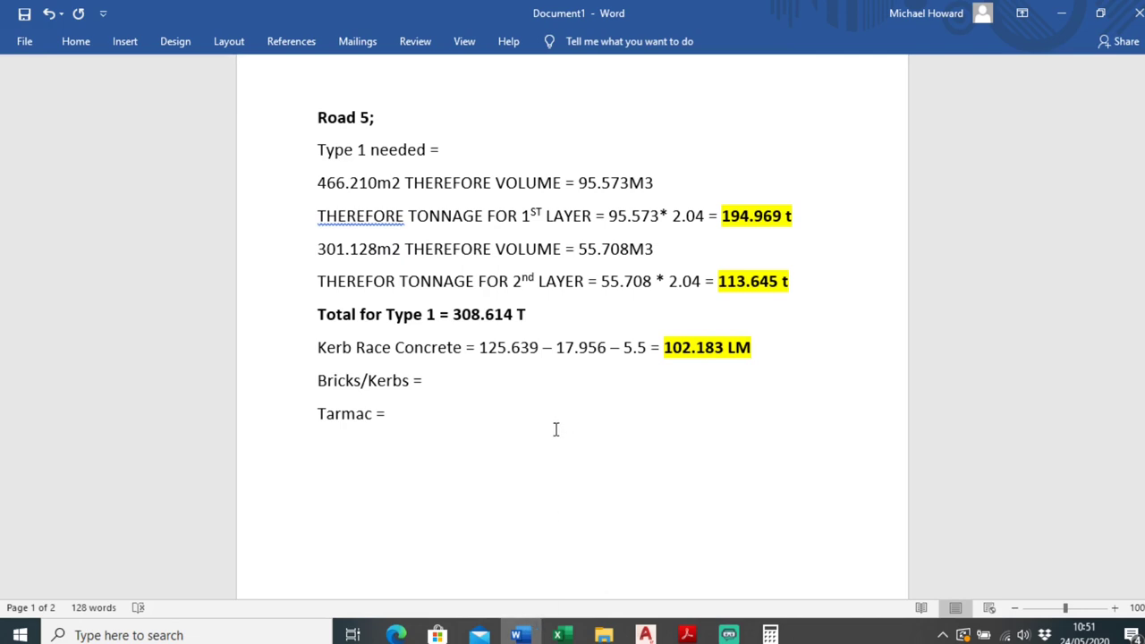
scroll(519, 417, "up", 1)
scroll(537, 475, "down", 1)
scroll(510, 465, "up", 1)
scroll(515, 420, "up", 1, "ctrl")
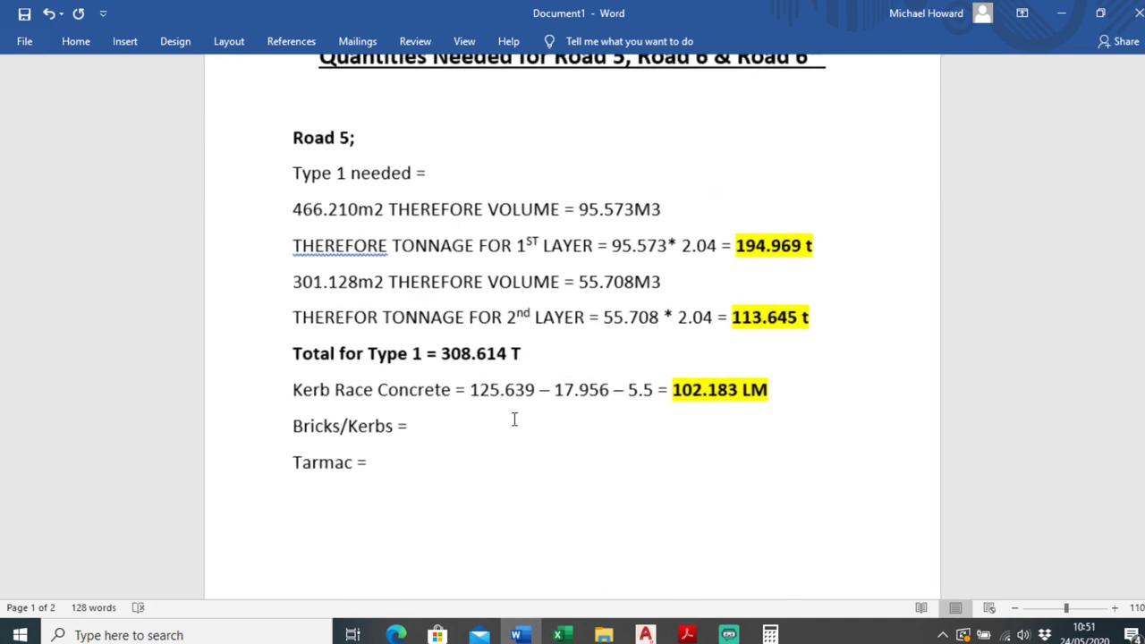
- Switch to Site Plan - Tidy.dwg in AutoCAD and inspect the Road 5 kerb lines between the Road 3 junction and Road 6
mouse_move(682, 635)
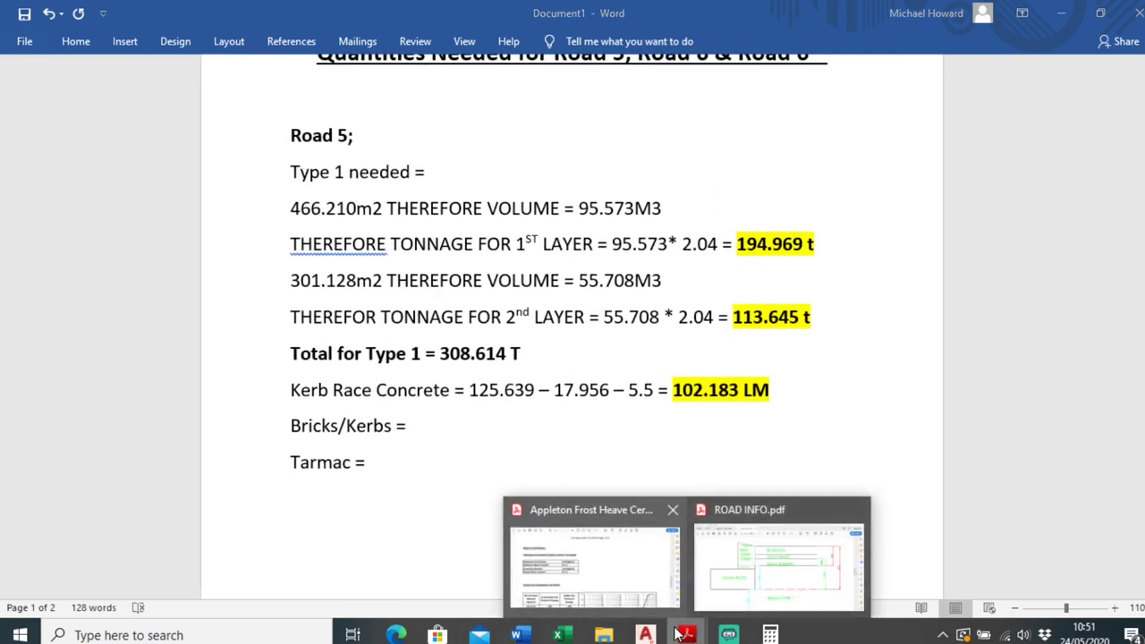
left_click(645, 635)
scroll(617, 448, "down", 3)
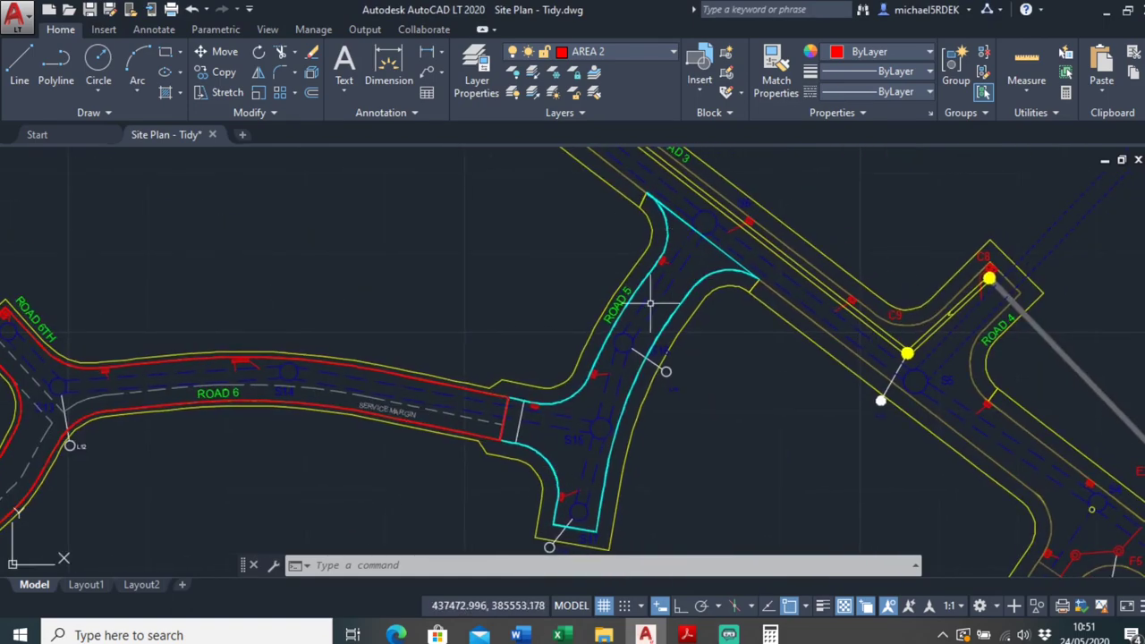
left_click(516, 636)
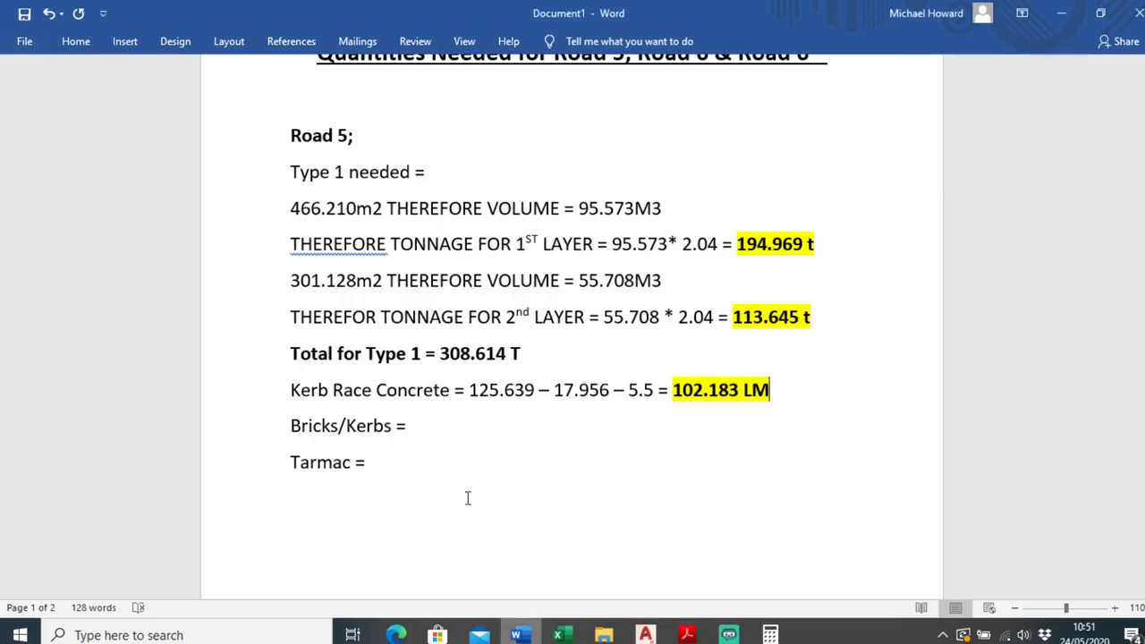
left_click(645, 636)
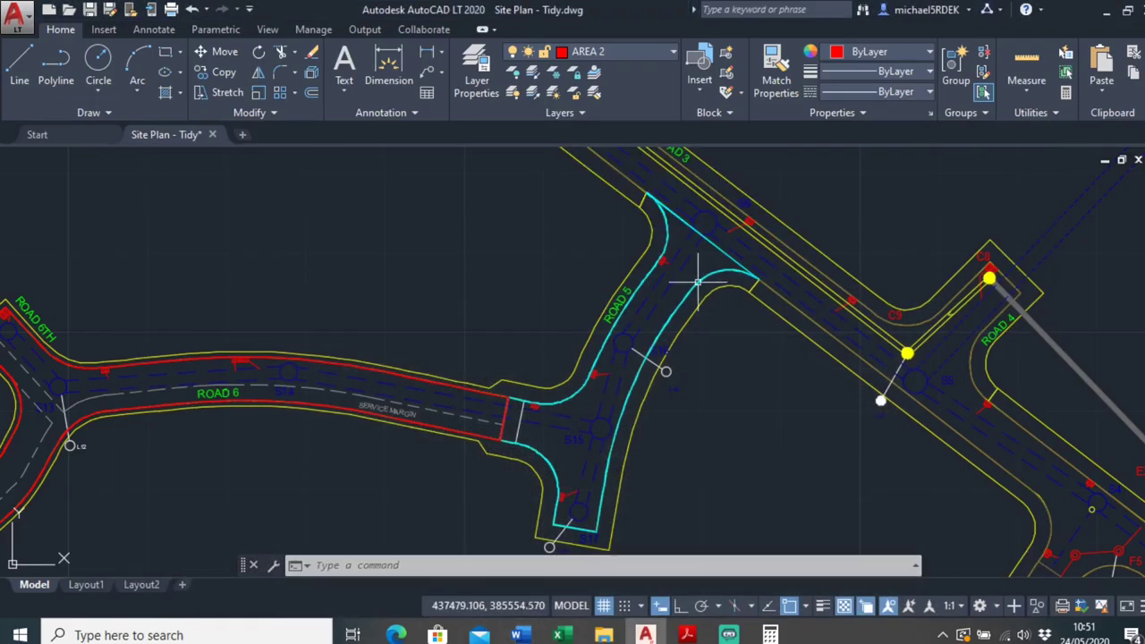
scroll(698, 282, "up", 3)
scroll(670, 276, "down", 3)
middle_click_drag(670, 276, 556, 296)
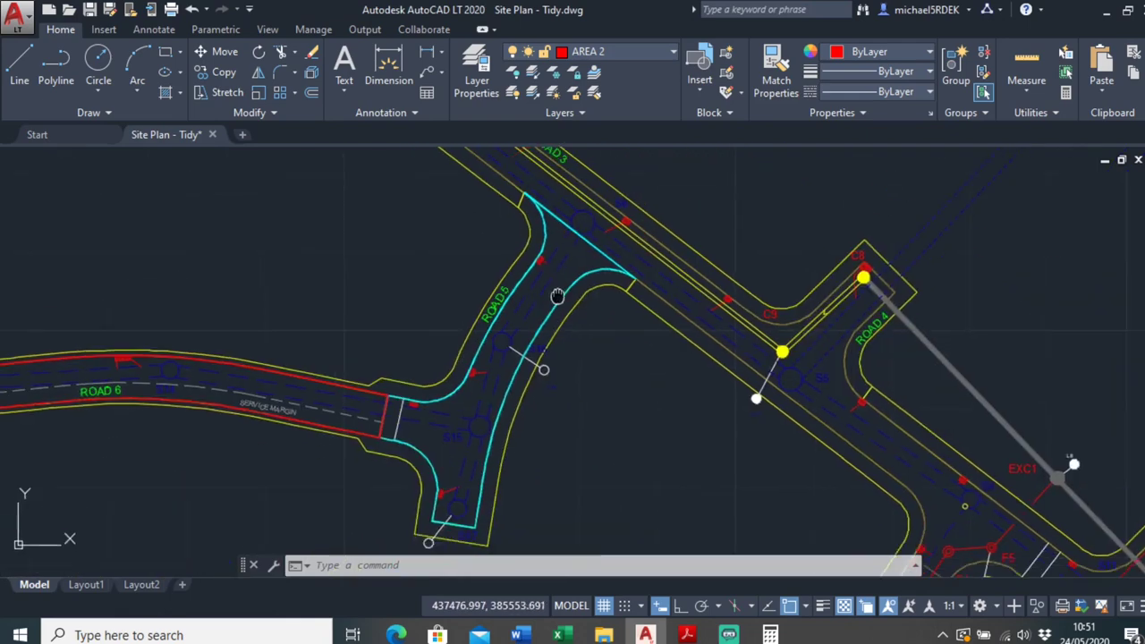
scroll(448, 295, "up", 5)
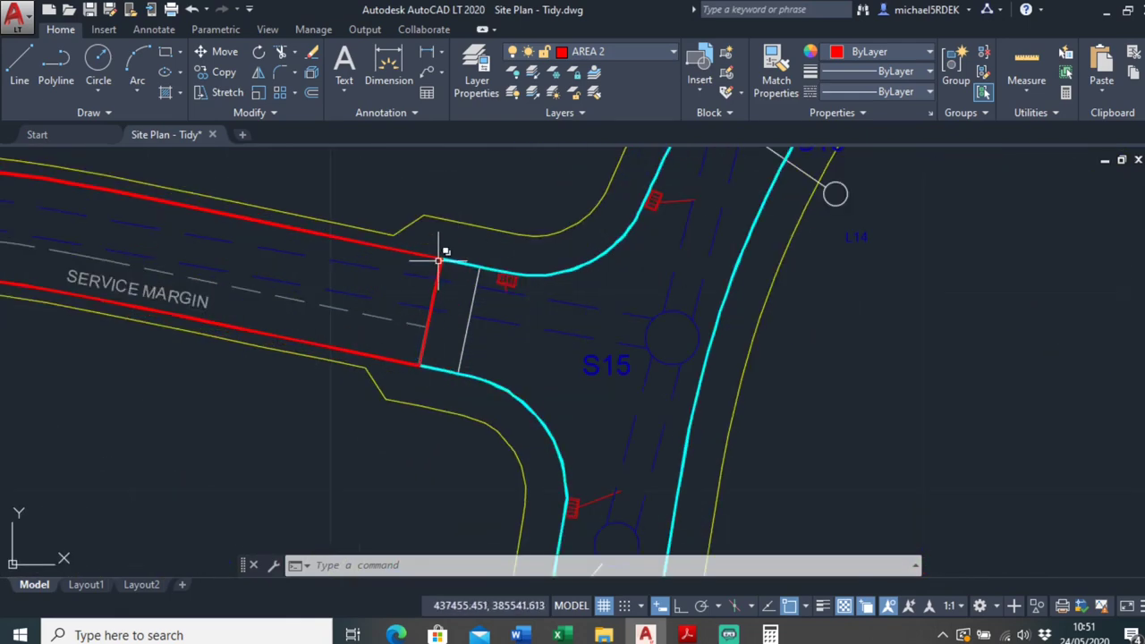
middle_click_drag(455, 277, 383, 431)
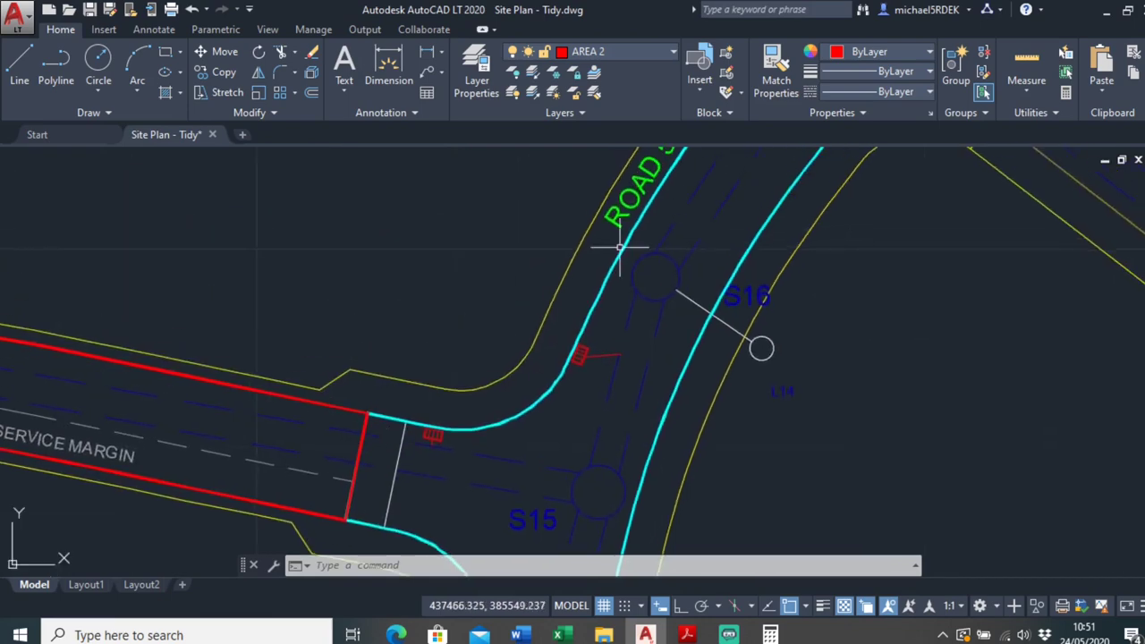
scroll(448, 501, "down", 2)
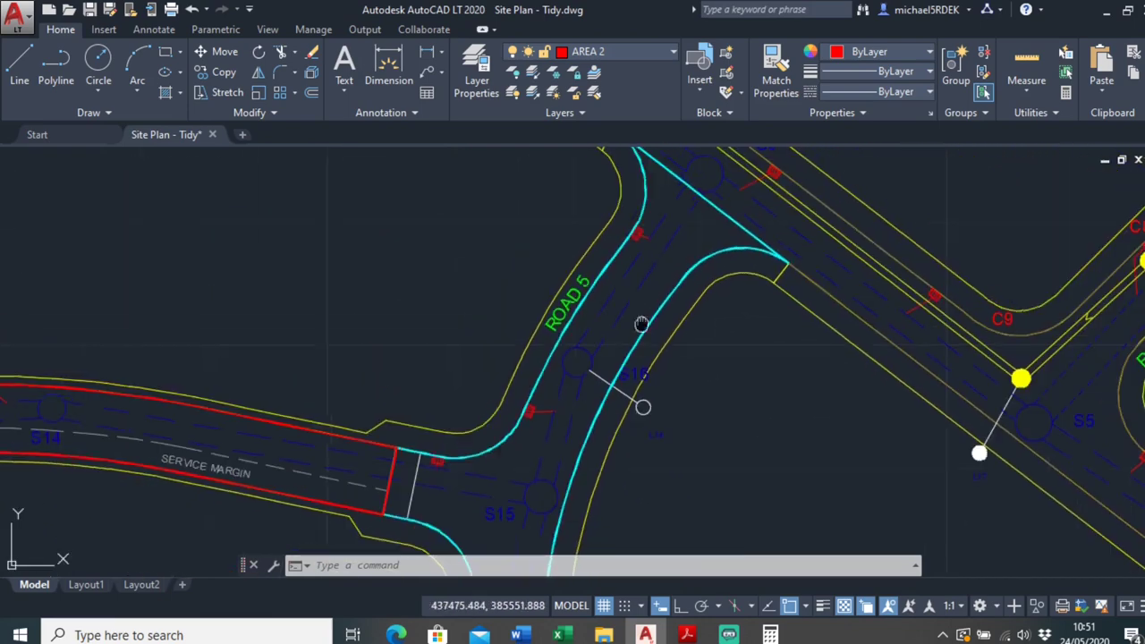
- Recheck the Word document and site plan, and switch to ROAD INFO.pdf to check the kerb race dimensions in the cross-section
left_click(532, 635)
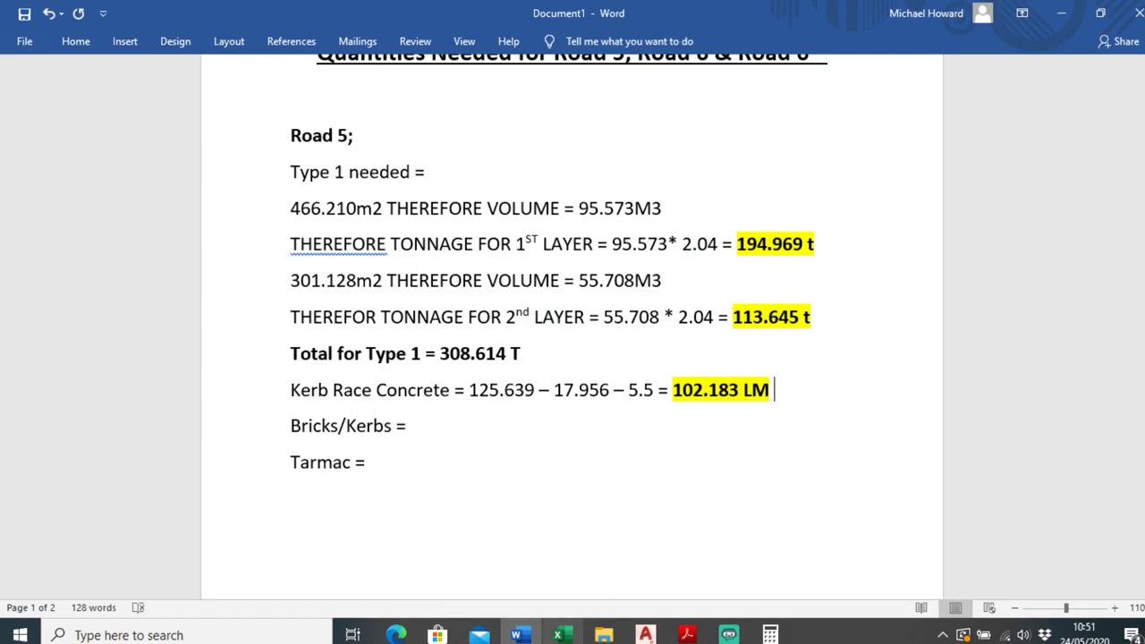
left_click(646, 635)
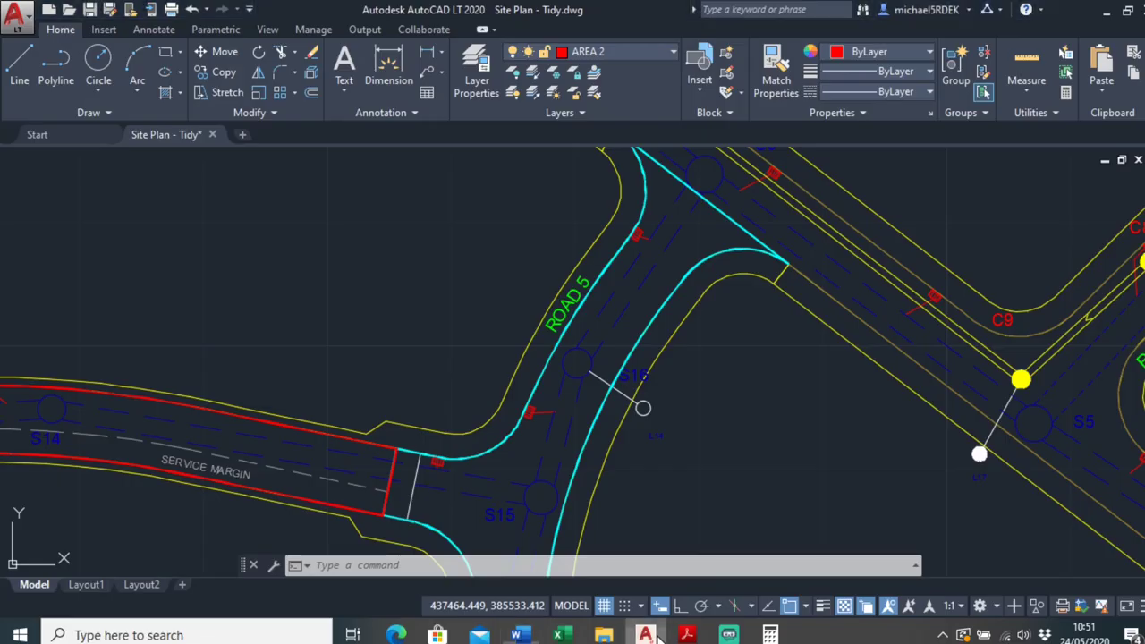
mouse_move(687, 635)
left_click(738, 561)
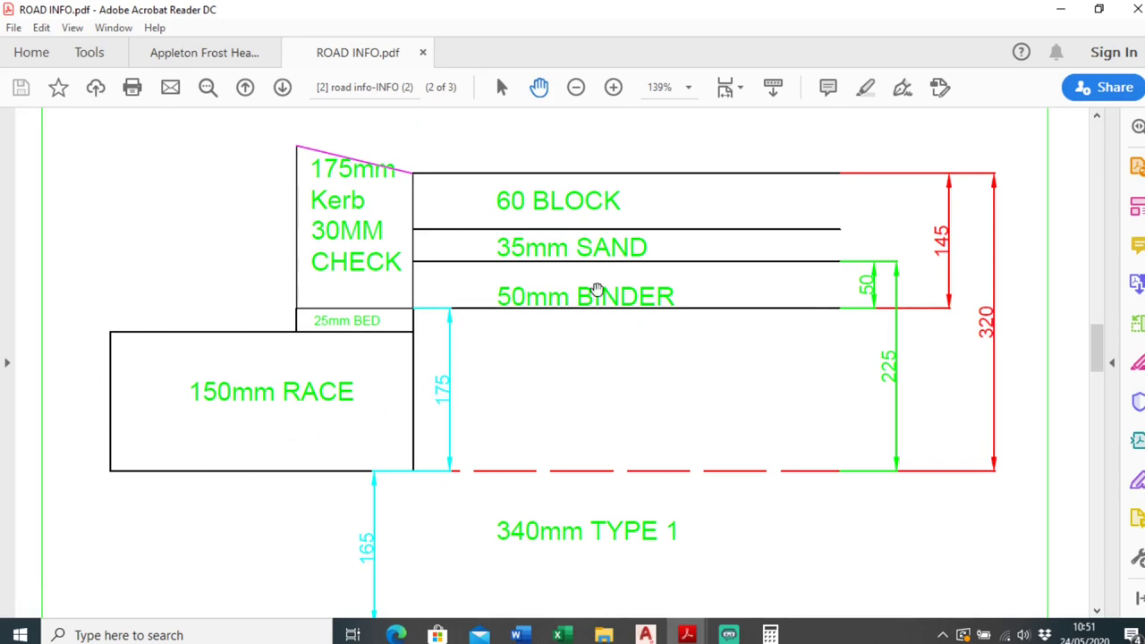
- Switch to the Word document and add the line "THEREFORE CONCRETE NEEDED;" below the Road 5 kerb race concrete calculation
left_click(516, 635)
key("Return")
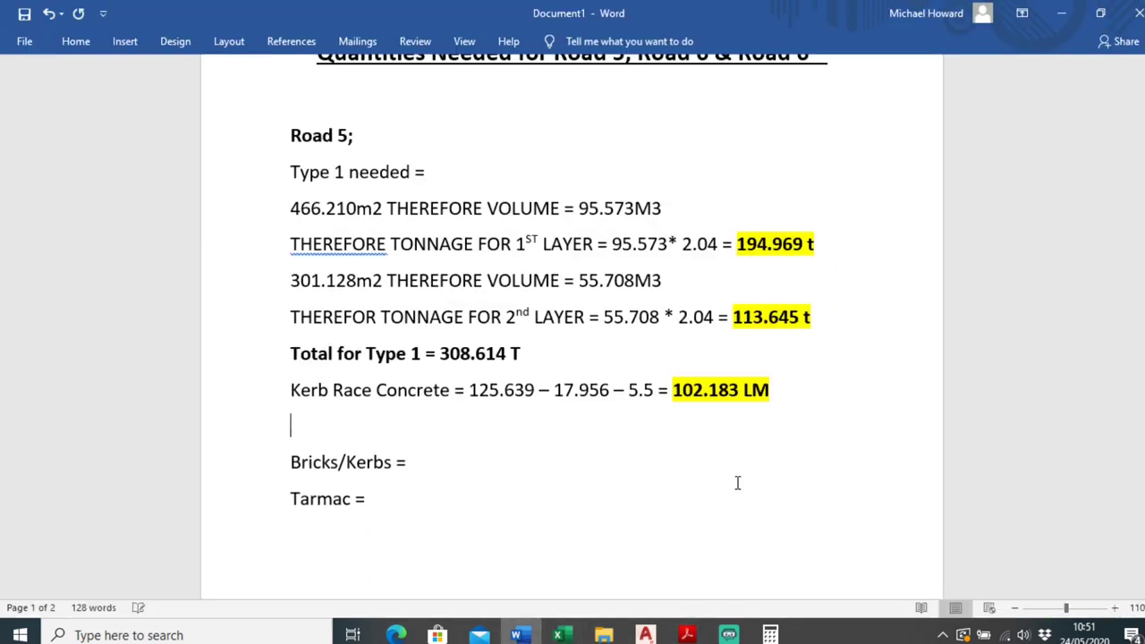
type("Therefo")
key("BackSpace")
key("BackSpace")
key("BackSpace")
key("BackSpace")
key("BackSpace")
key("BackSpace")
key("BackSpace")
type("THEREFORE CONCRETE NEEDED =")
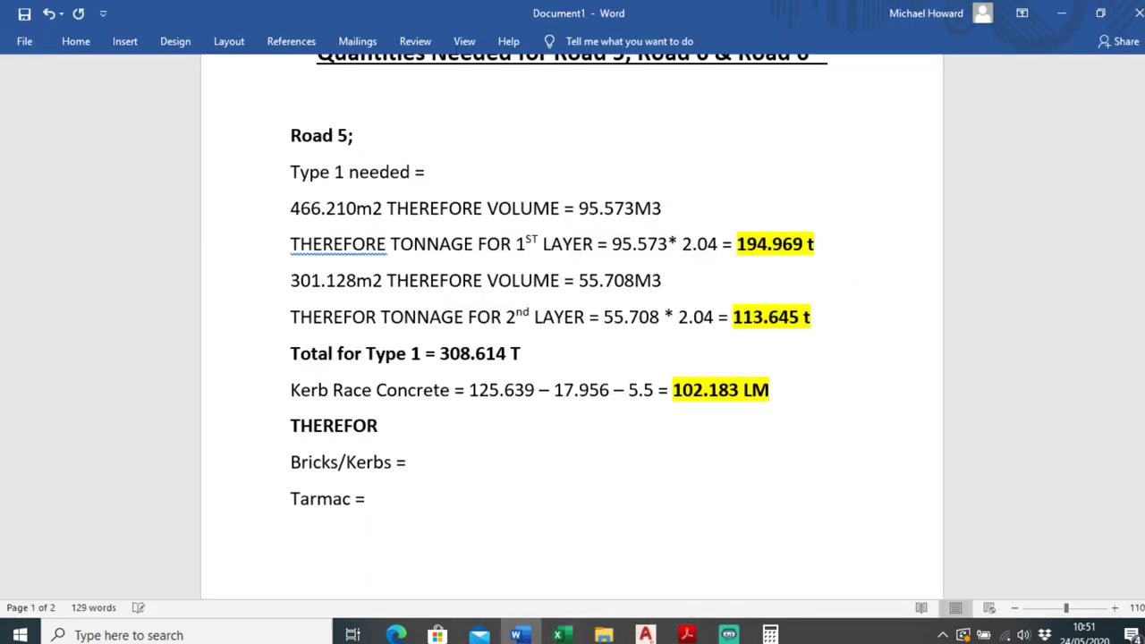
key("BackSpace")
key("BackSpace")
key("BackSpace")
type("; ")
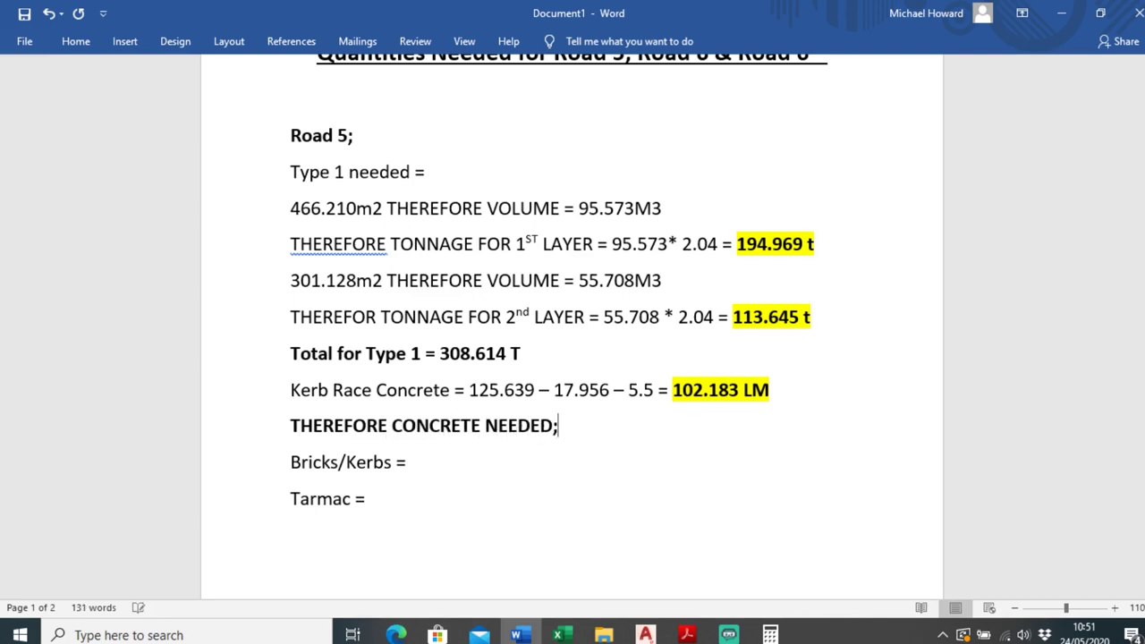
- Complete the concrete line with "0.150*0.325*102.183 = 4.981m3" and remove the bold from everything before the equals sign
type("0.150*")
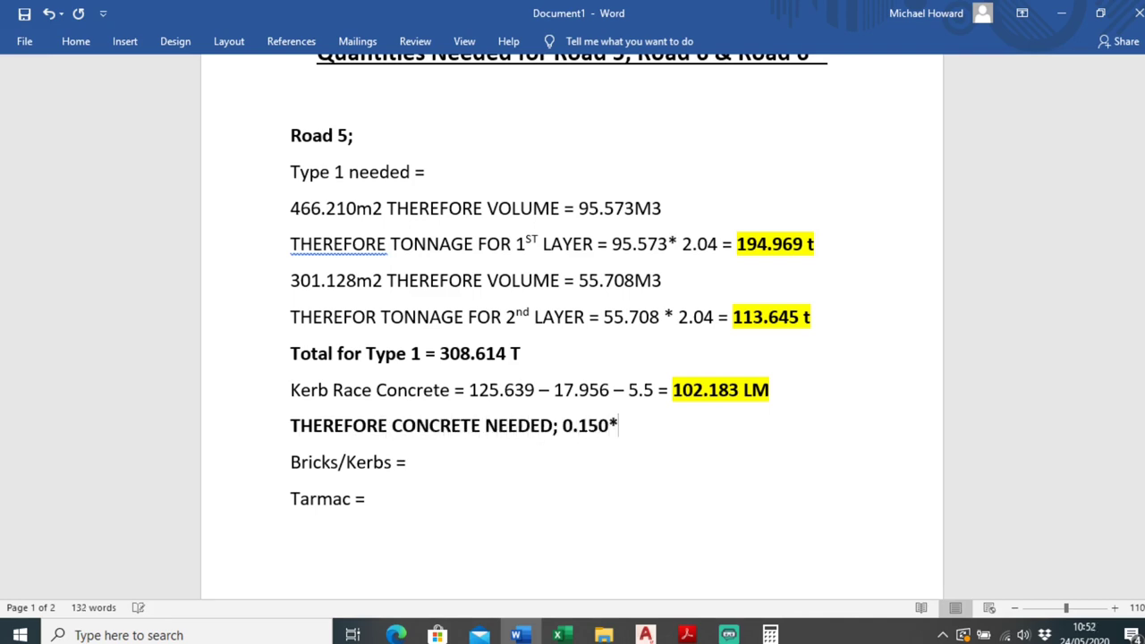
type("0.3258*102.183 = 4.981m3")
left_click_drag(741, 427, 292, 427)
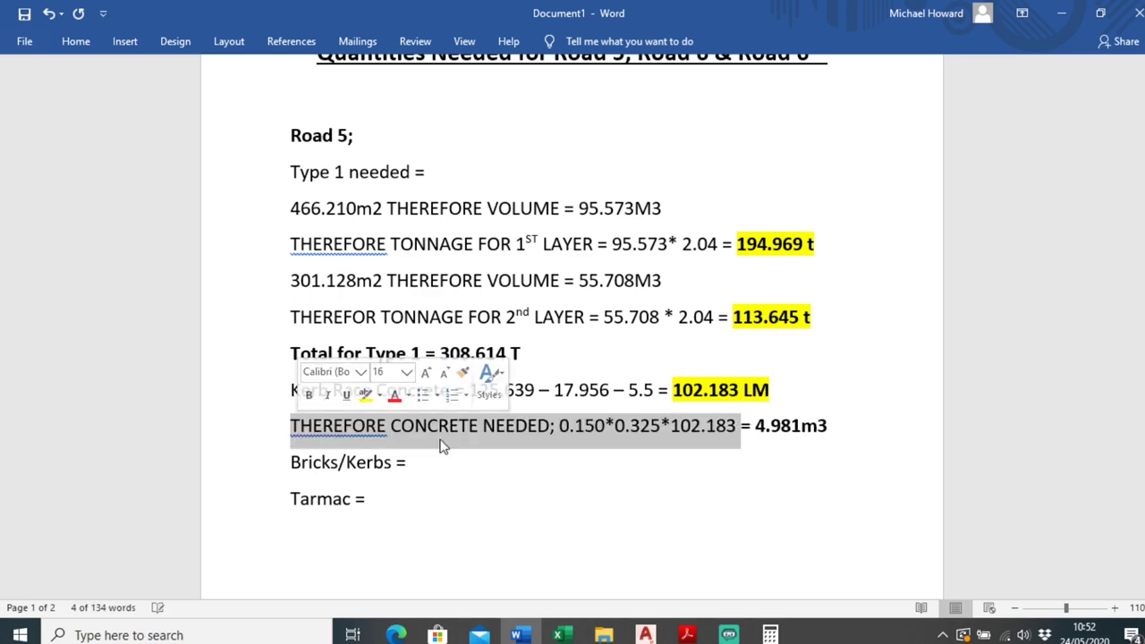
left_click(501, 461)
scroll(465, 506, "down", 1)
scroll(465, 511, "up", 1)
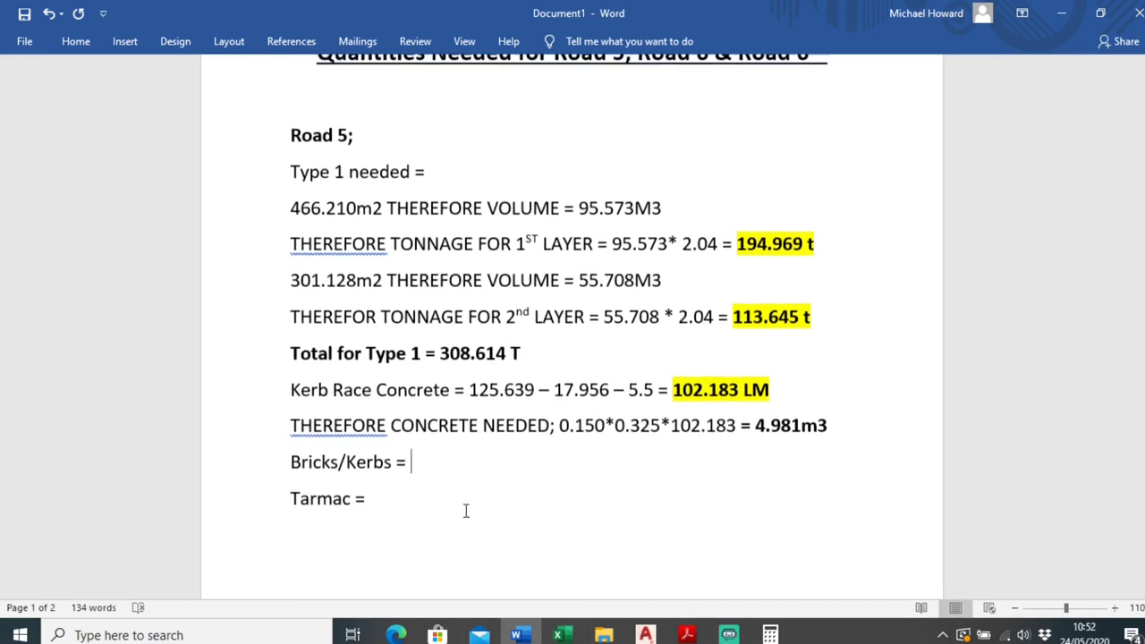
- View the Road 5 kerb lines in Site Plan - Tidy.dwg, and return to the Bricks/Kerbs line in the Word document
left_click(645, 635)
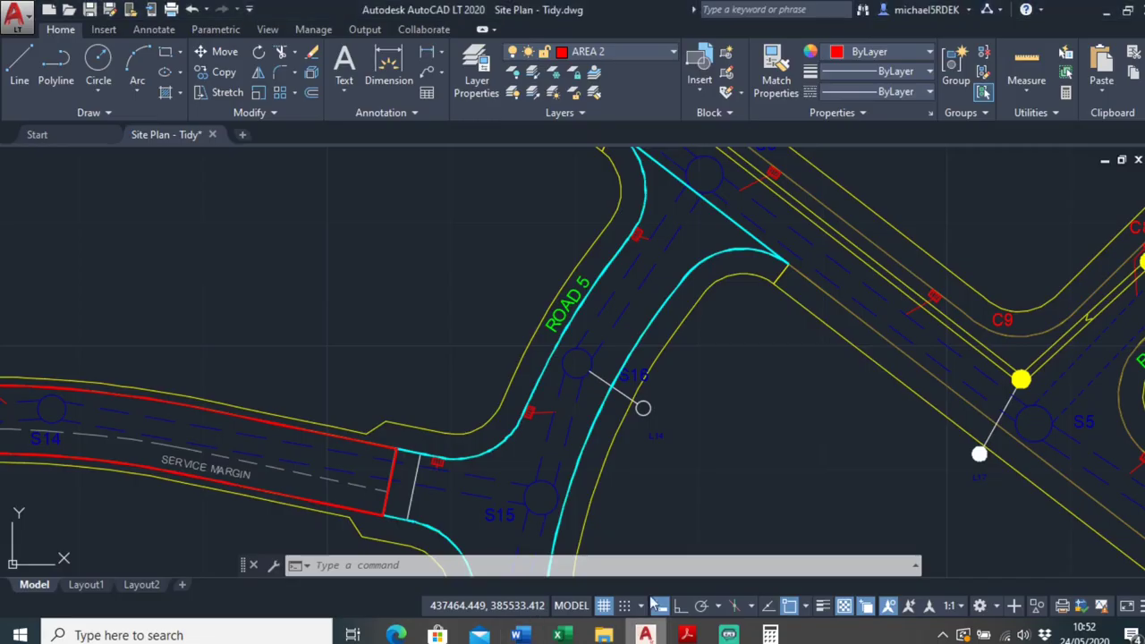
scroll(728, 357, "down", 2)
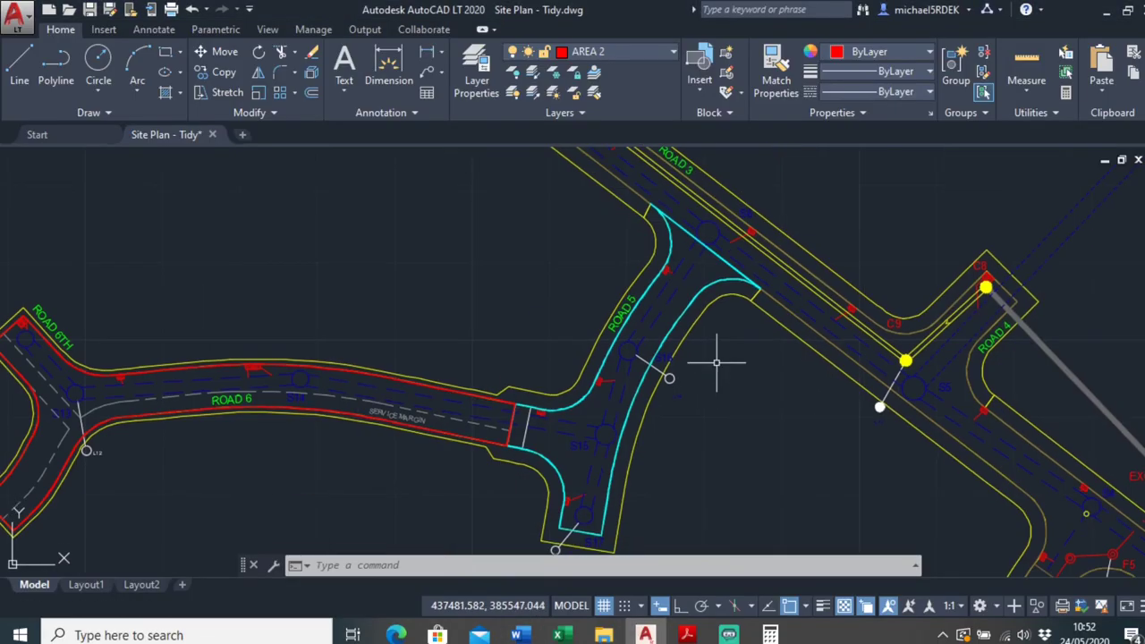
left_click(519, 635)
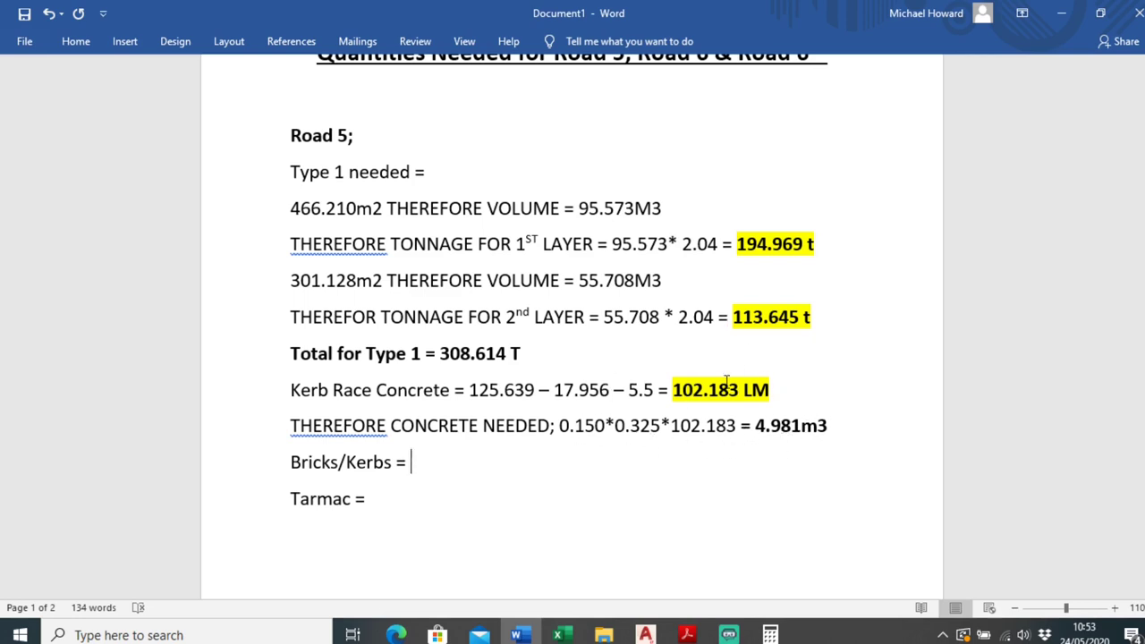
scroll(661, 389, "down", 2)
scroll(661, 388, "down", 1)
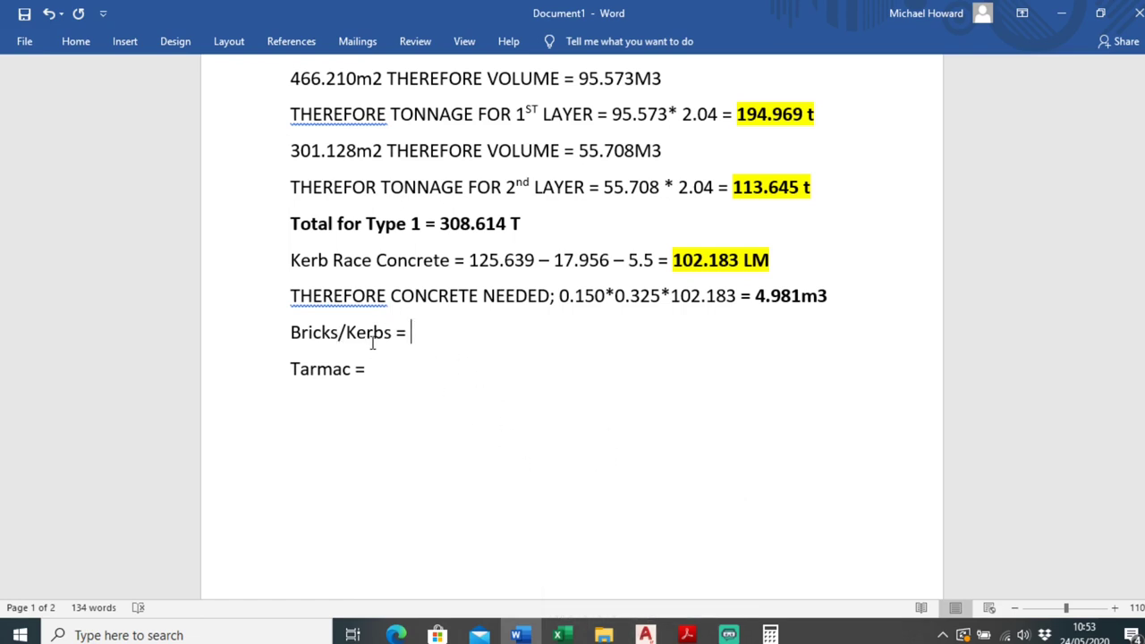
- Leave the browser for the desktop and open the kerb photo gallery6 in Photos
left_click(395, 635)
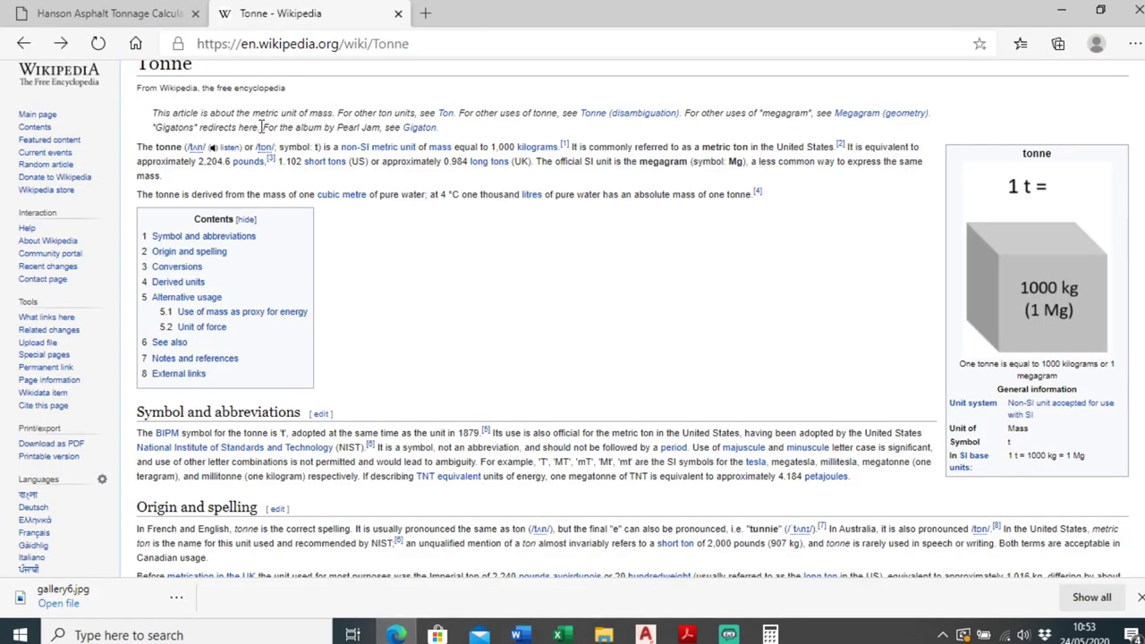
key("super+d")
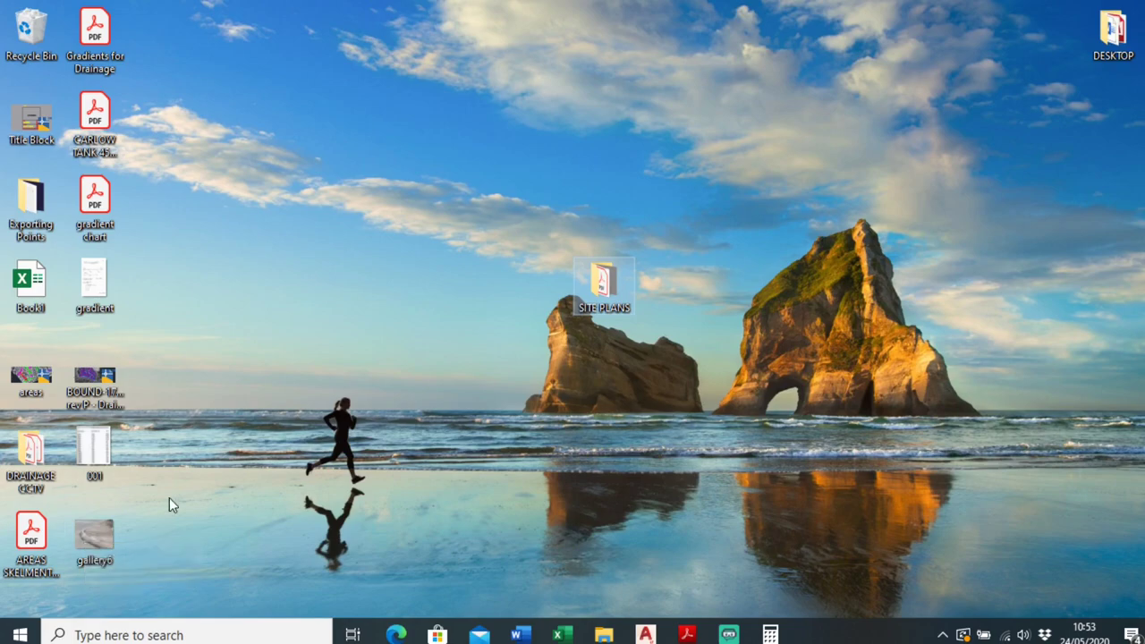
double_click(100, 540)
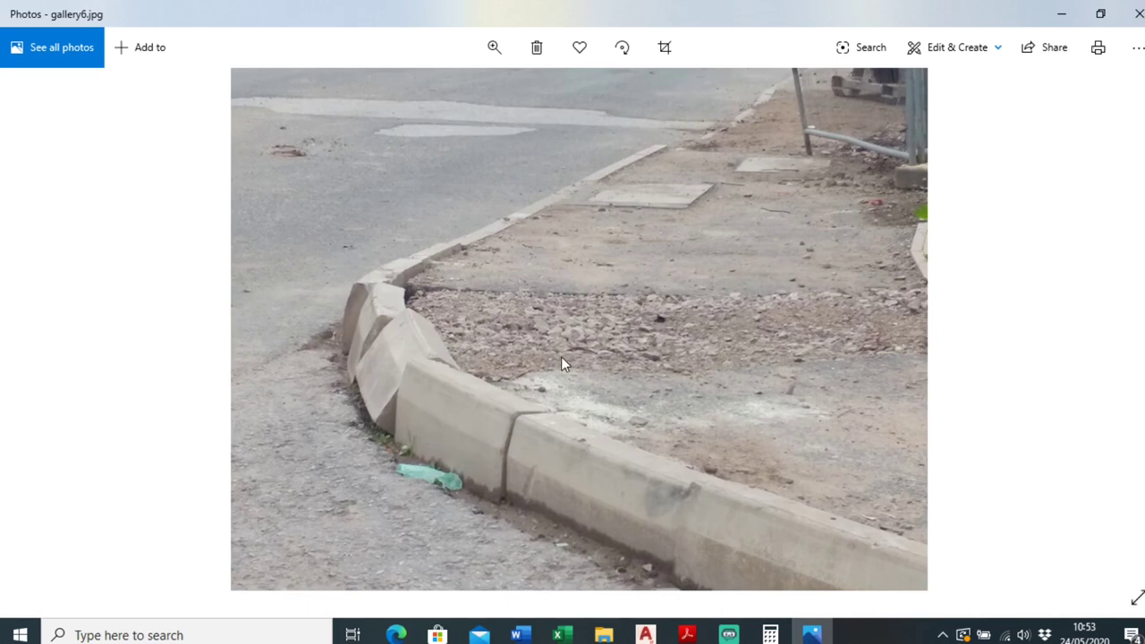
- Leave the kerb photo, return to the Word document and enter "102.183/" on the Road 5 Bricks/Kerbs line
left_click(1062, 12)
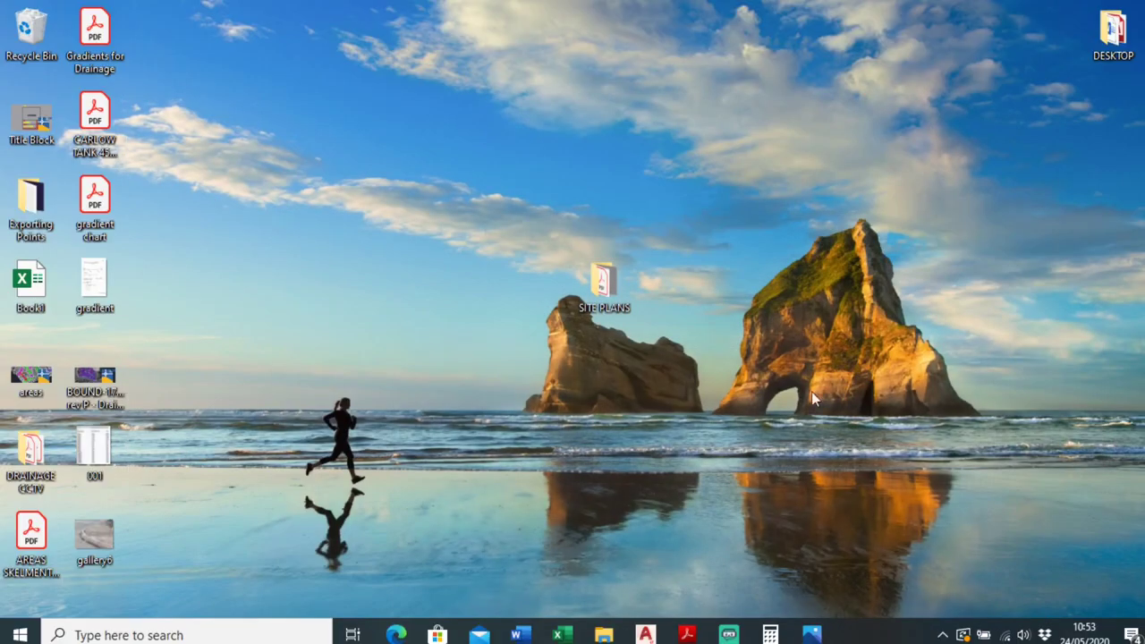
left_click(396, 634)
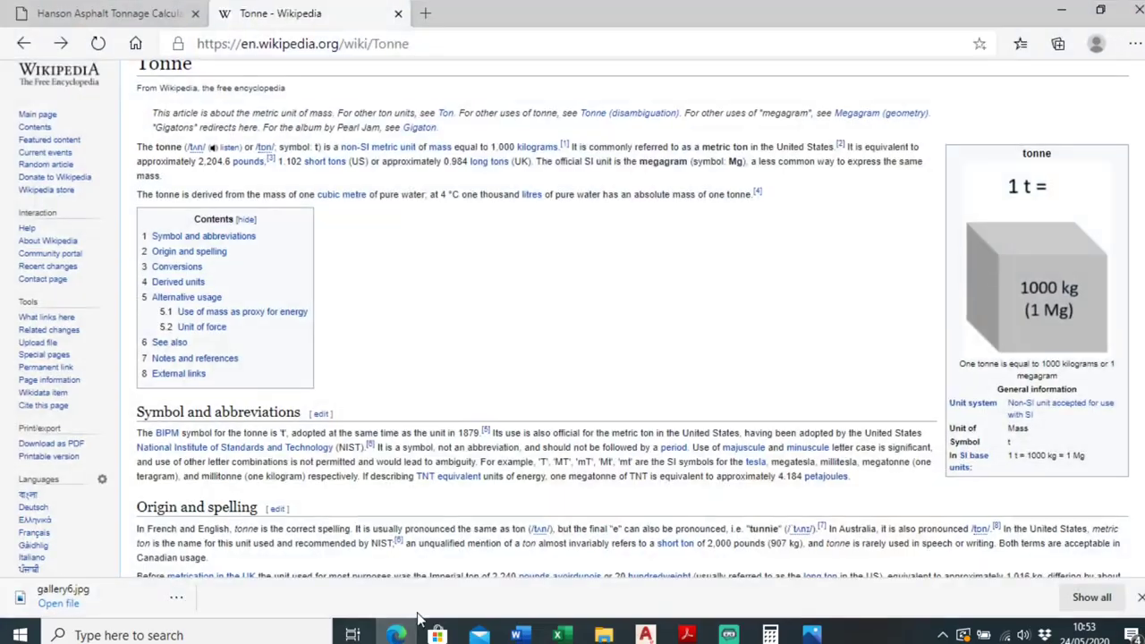
left_click(397, 635)
left_click(516, 634)
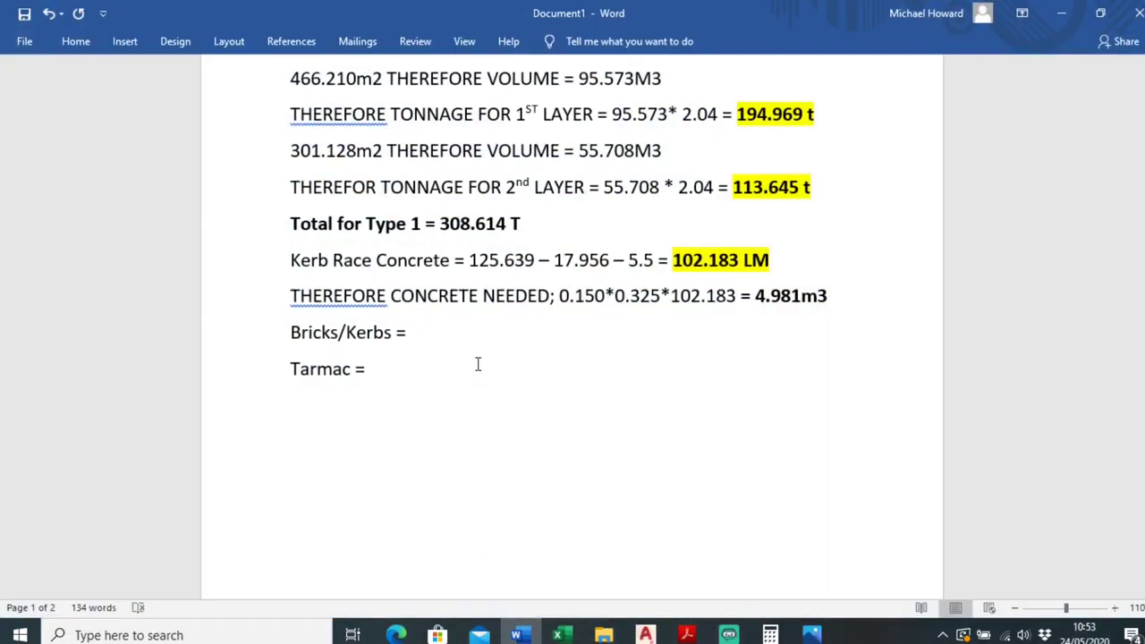
type("102.183")
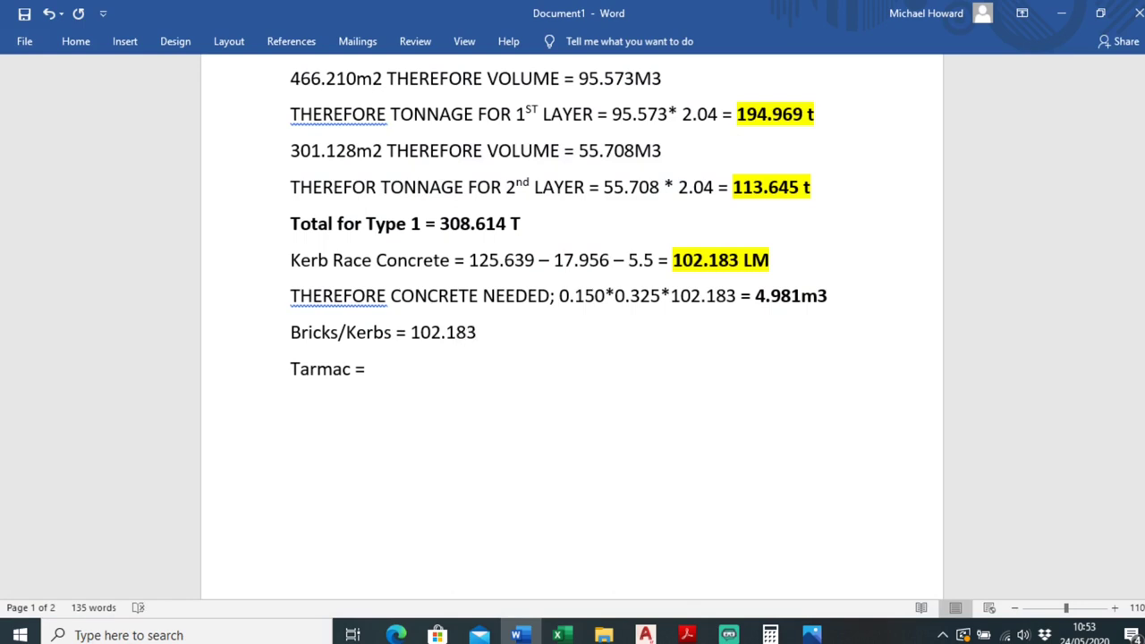
type(" 8")
key("BackSpace")
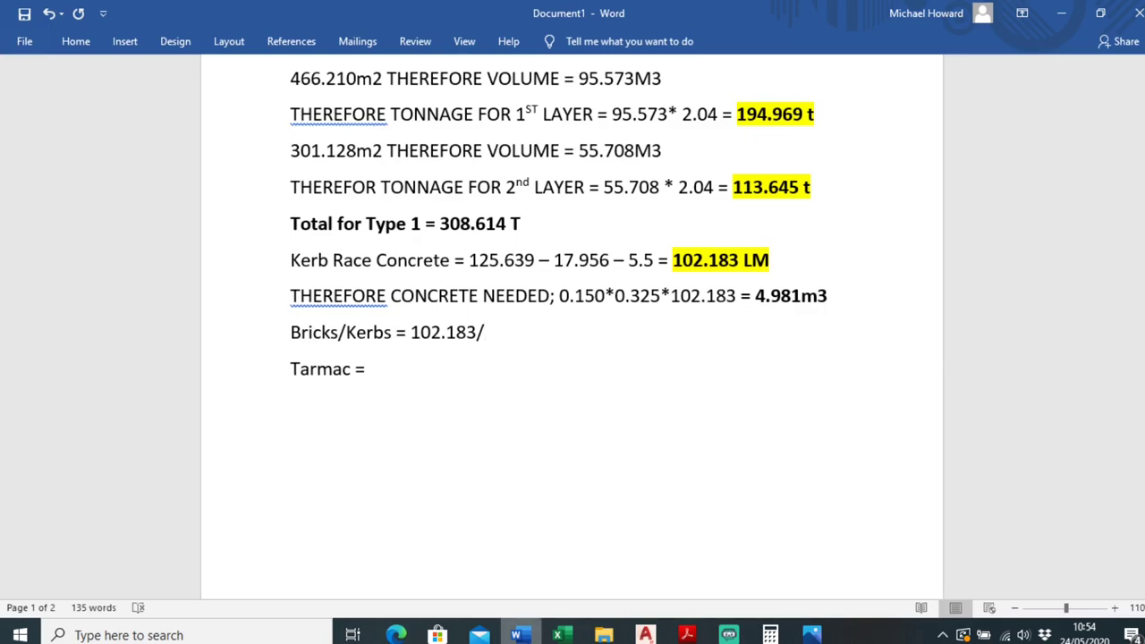
- Check the brick length in the browser's brick size image, and add the divisor 0.215 to the Bricks/Kerbs line in Word
left_click(517, 635)
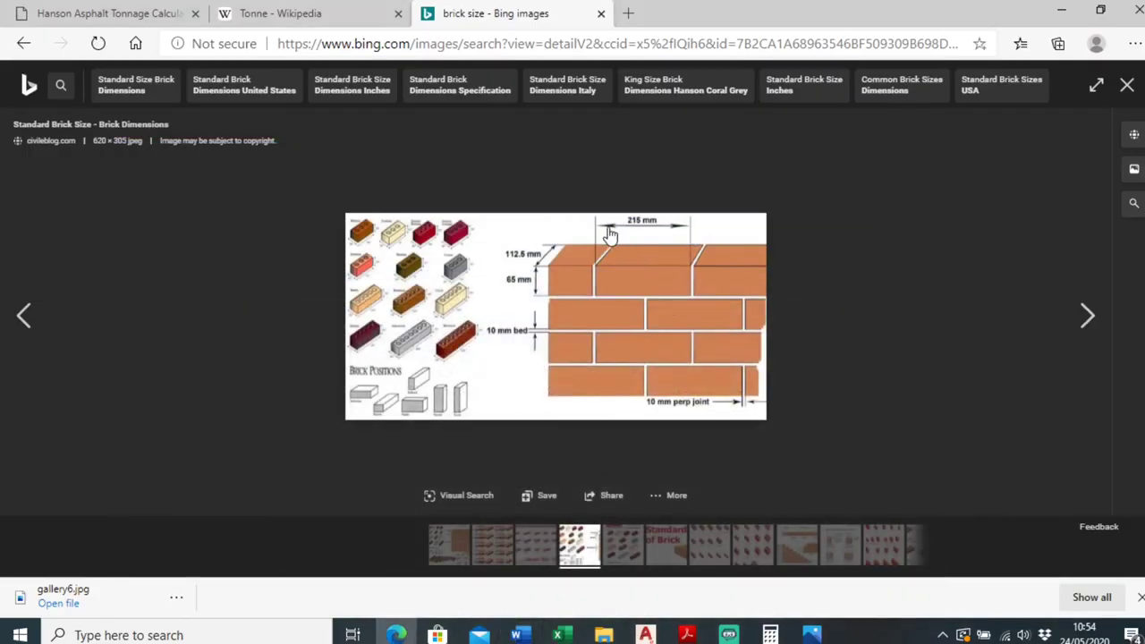
left_click(604, 631)
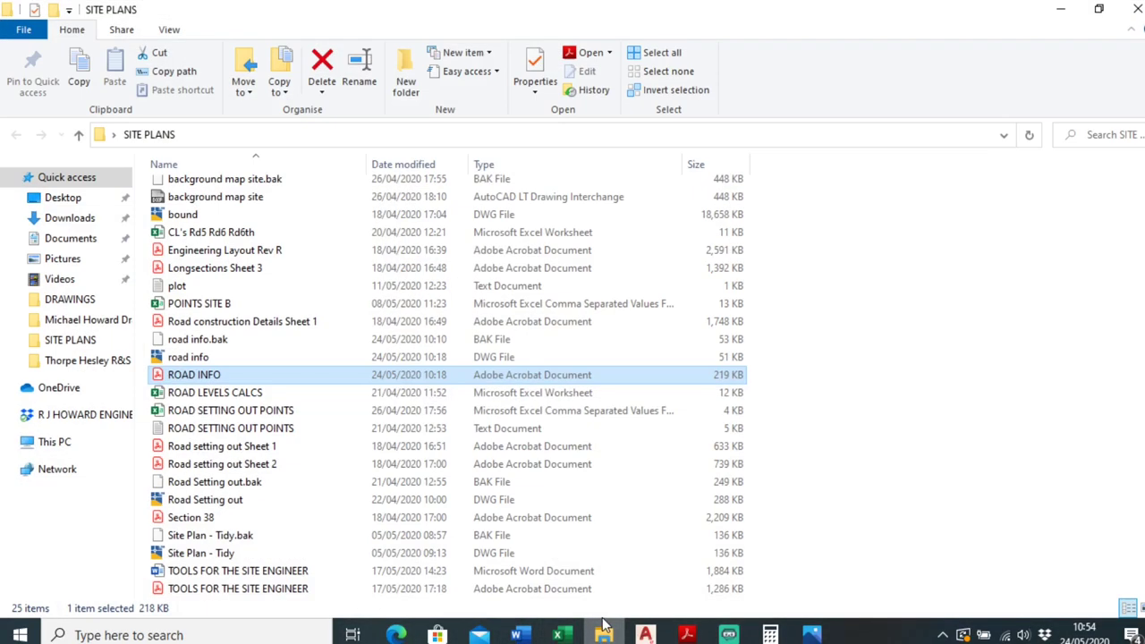
left_click(517, 636)
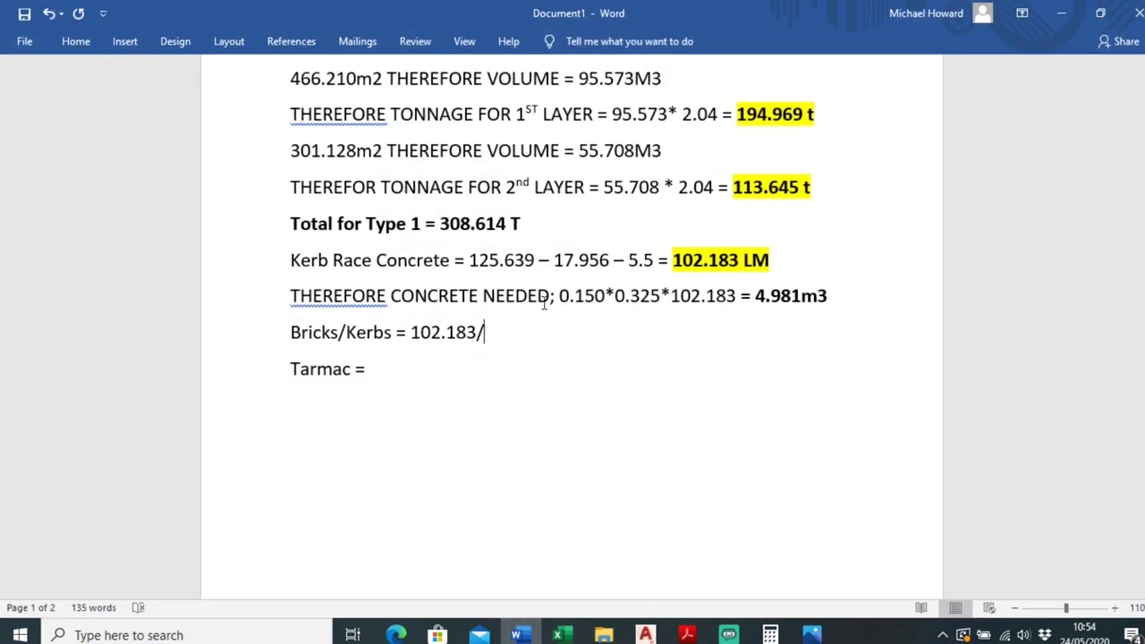
type("0.215 = 47")
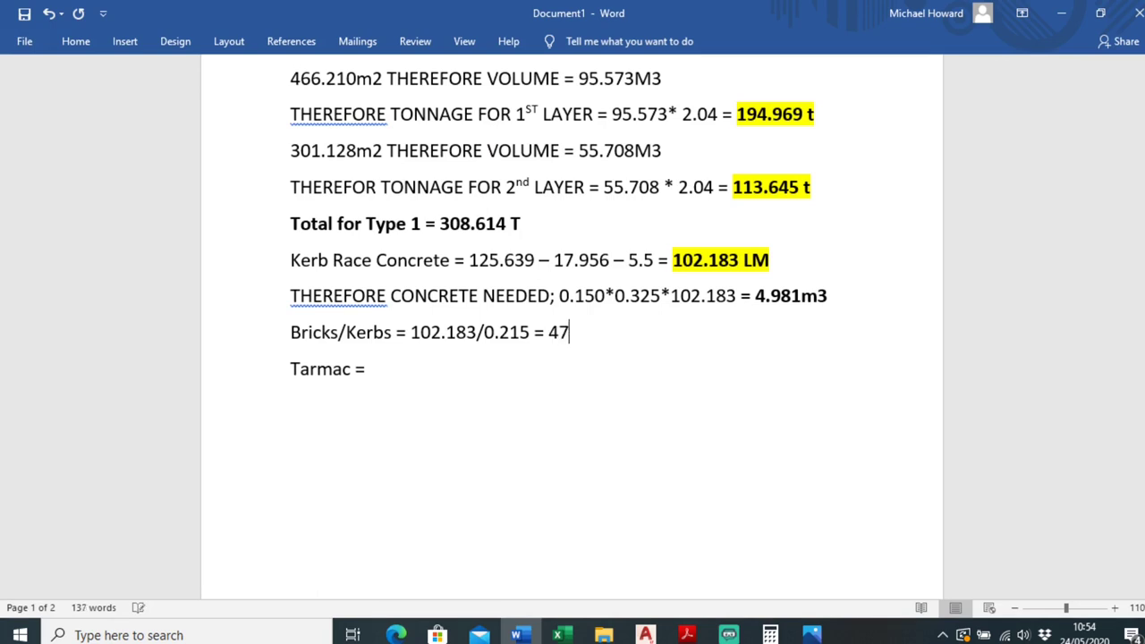
- Complete the Road 5 Bricks/Kerbs calculation with the rounded-up result "476 Bricks"
type("5.269")
type(" p")
key("BackSpace")
type("Bric")
key("BackSpace")
key("BackSpace")
key("BackSpace")
key("BackSpace")
key("BackSpace")
key("BackSpace")
key("BackSpace")
key("BackSpace")
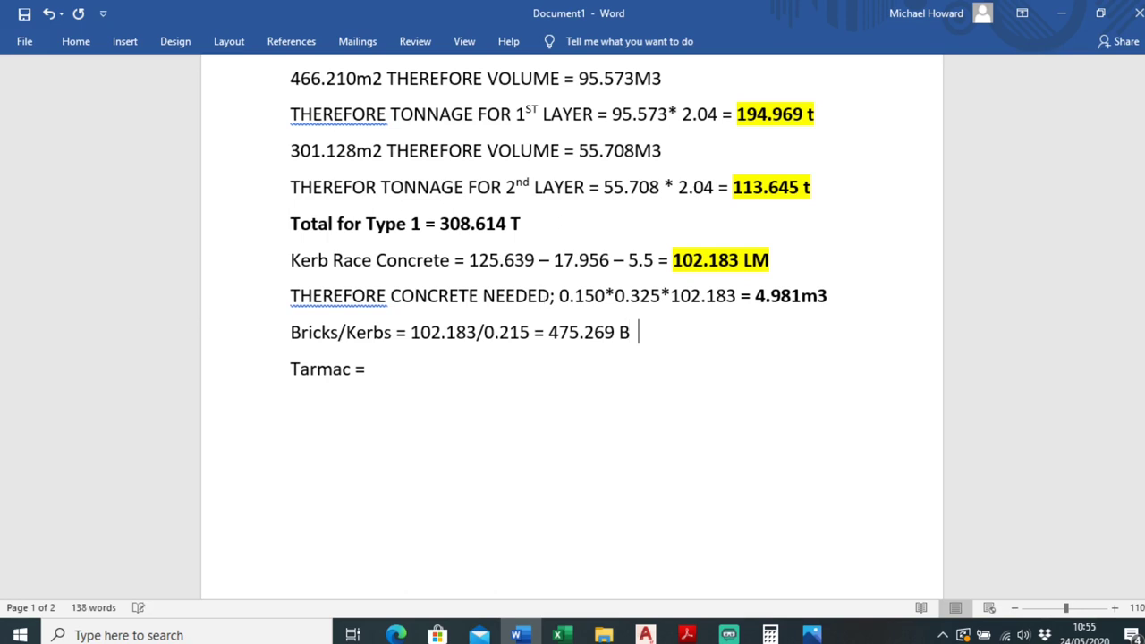
key("BackSpace")
key("BackSpace")
type("6")
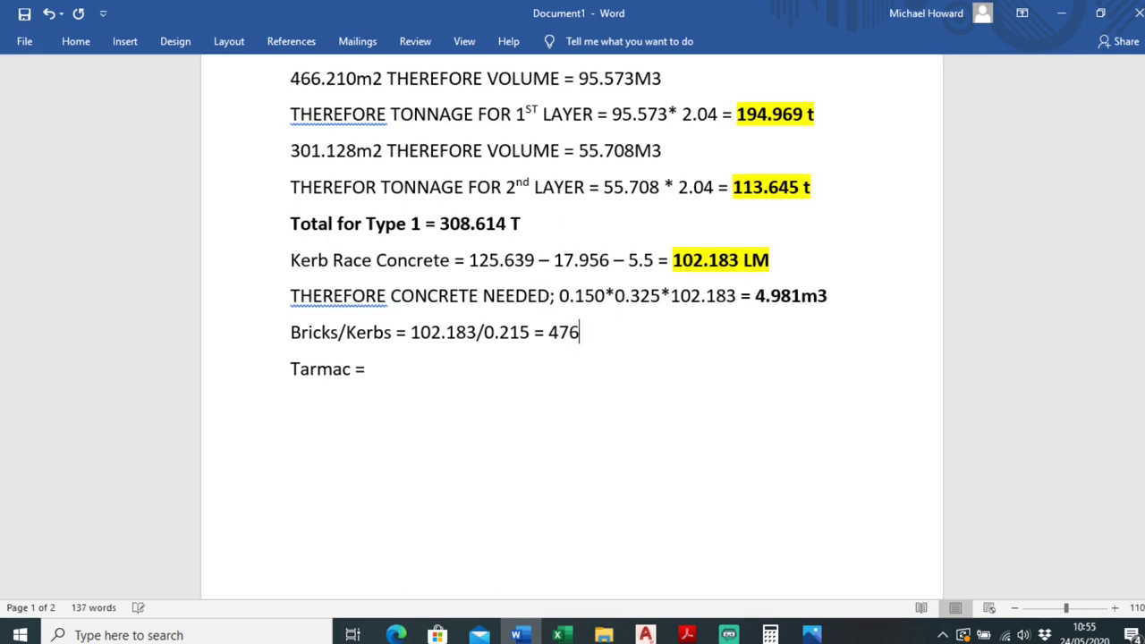
type(" Bricks")
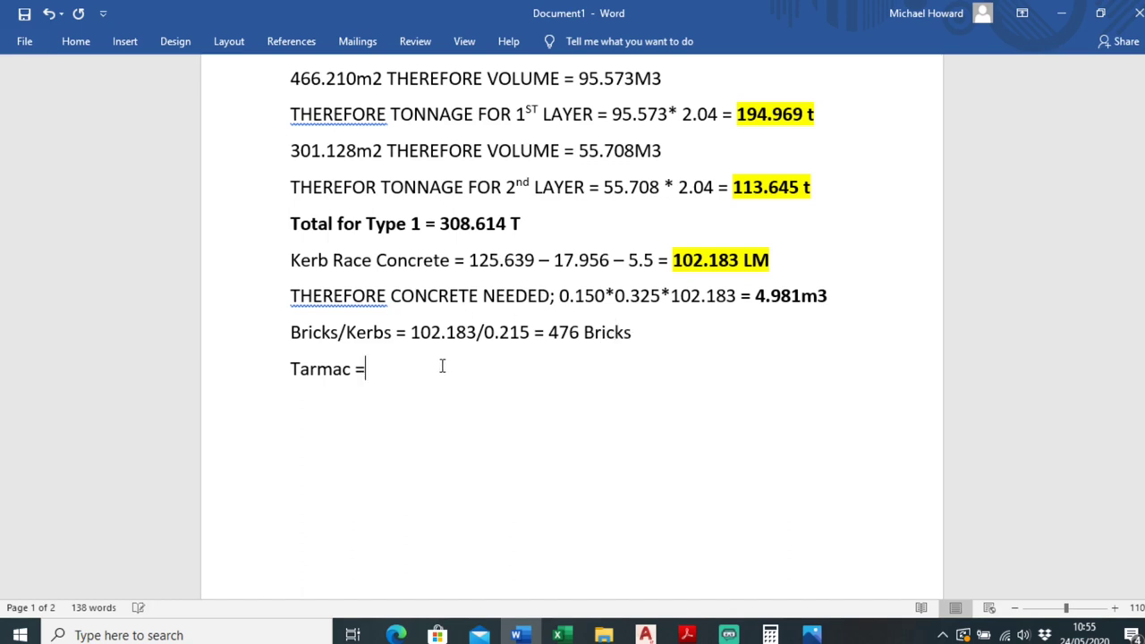
- Make the result "476 Bricks" bold on the Road 5 Bricks/Kerbs line
scroll(442, 366, "up", 5)
scroll(539, 366, "down", 2)
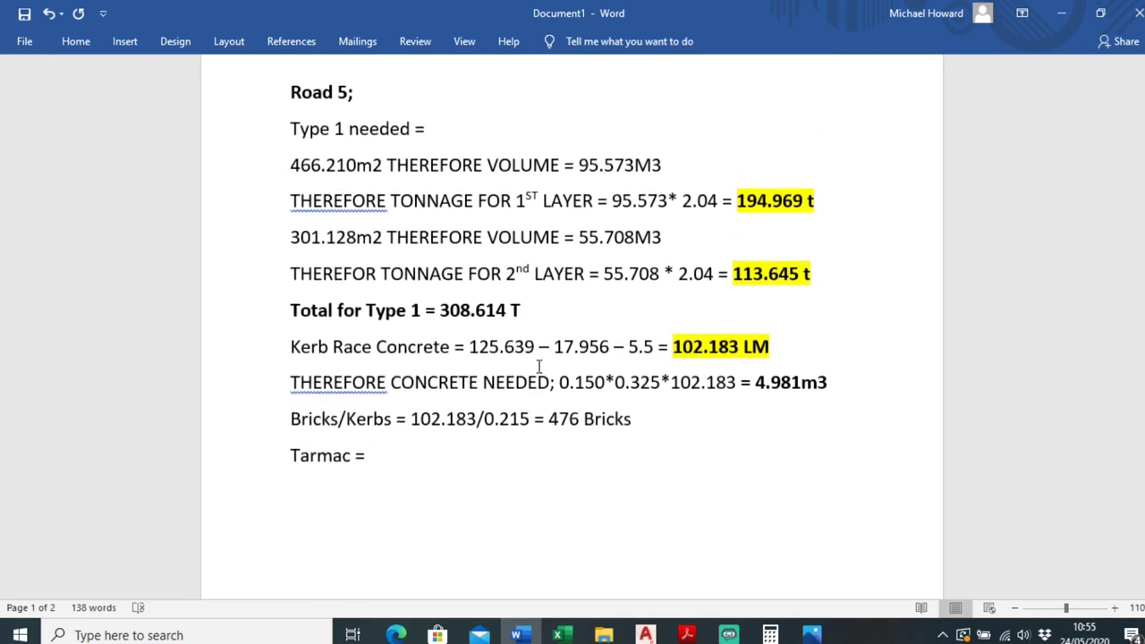
scroll(540, 366, "down", 1)
scroll(388, 140, "up", 2)
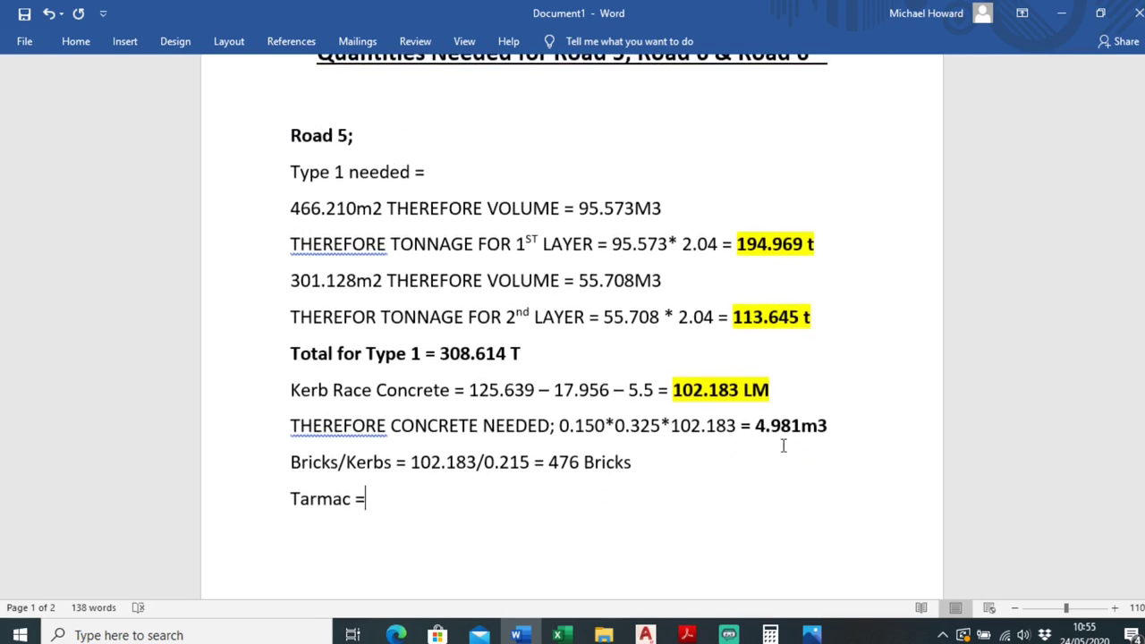
left_click(670, 462)
left_click_drag(669, 462, 547, 462)
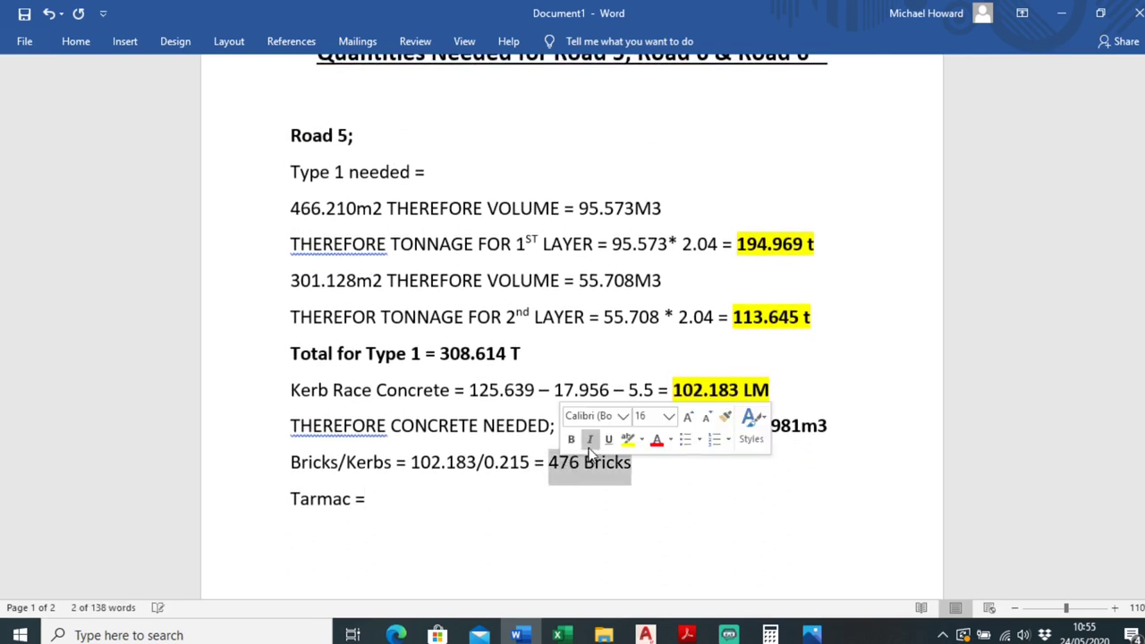
left_click(570, 439)
scroll(652, 456, "down", 1)
left_click(659, 476)
scroll(613, 456, "down", 2)
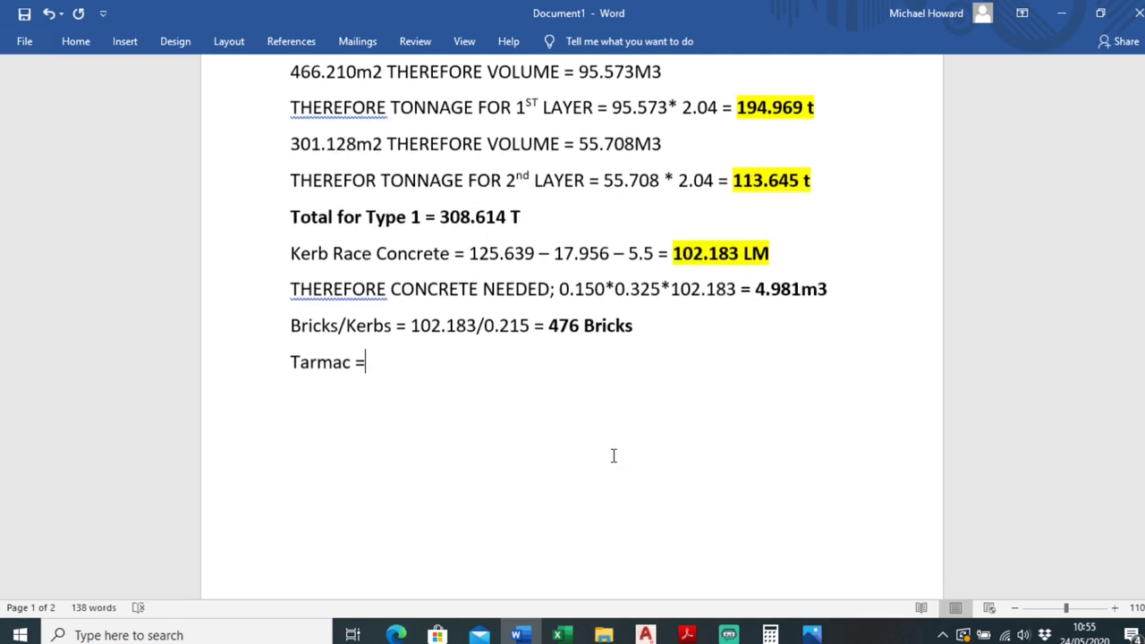
- Review the Road 6 and 6 TH quantities in Word, and examine the boundary between Road 6 and Road 5 in Site Plan - Tidy.dwg
scroll(614, 456, "down", 10)
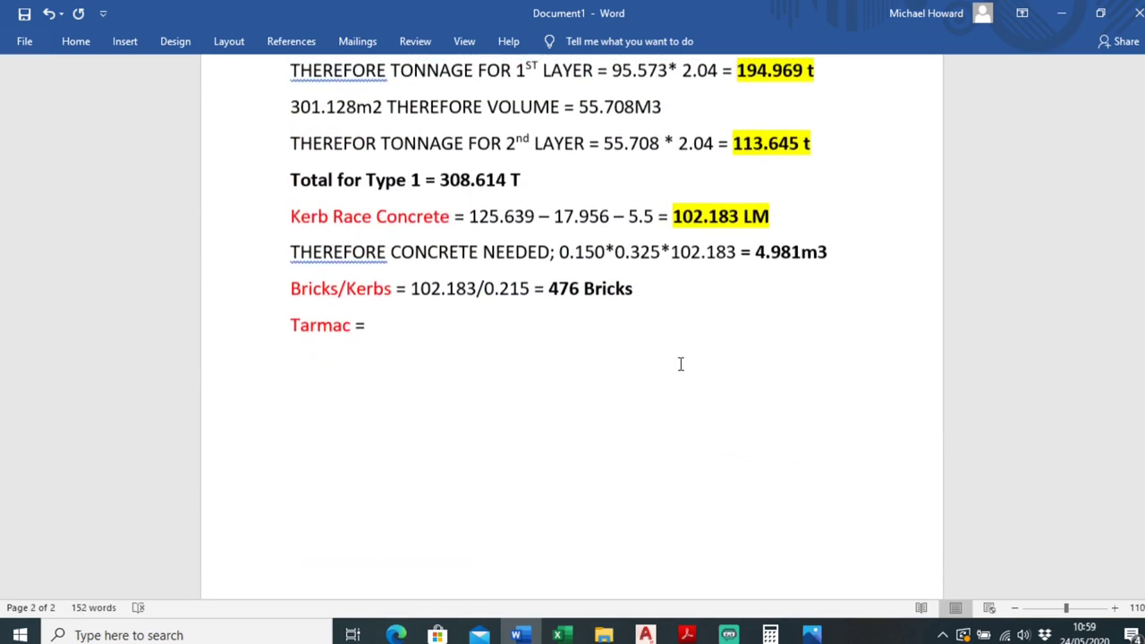
scroll(677, 340, "down", 10)
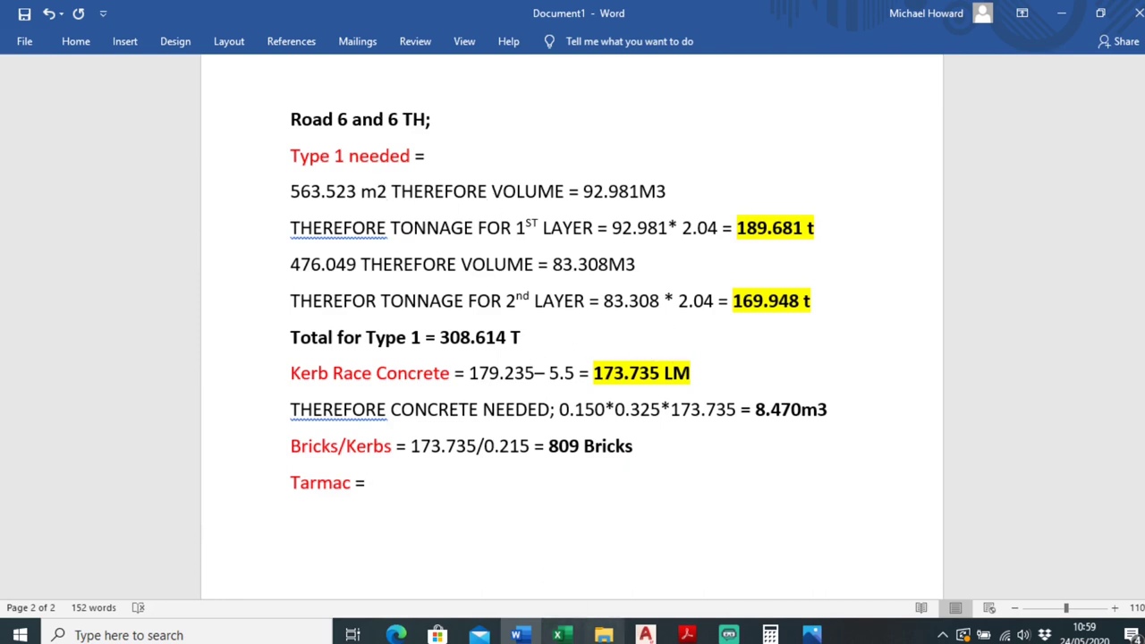
left_click(645, 635)
scroll(504, 389, "down", 5)
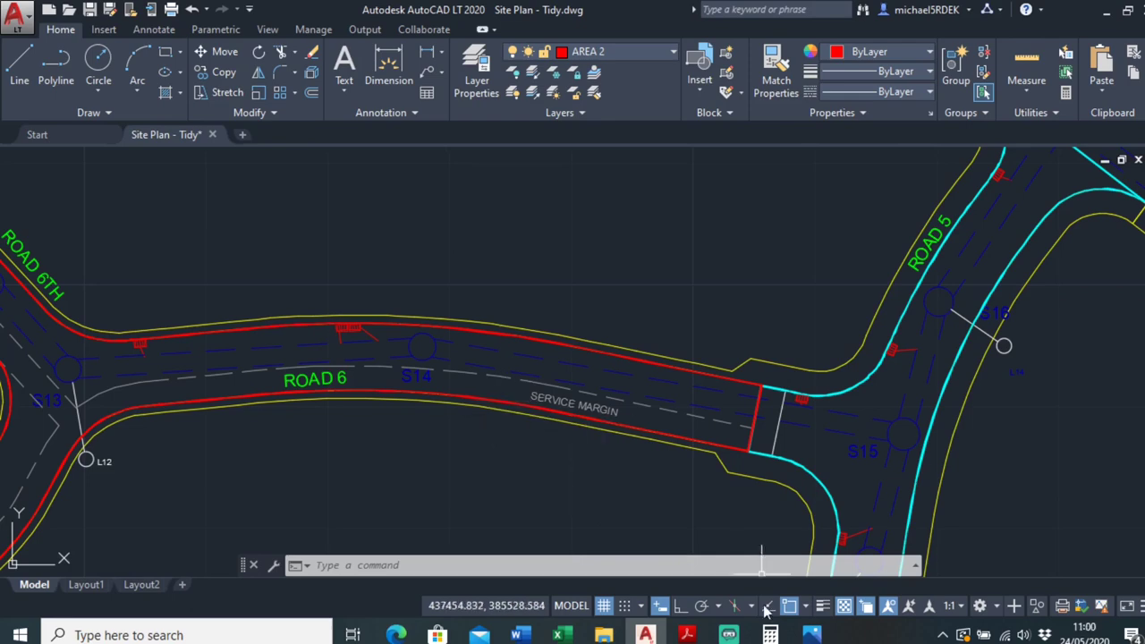
left_click(519, 635)
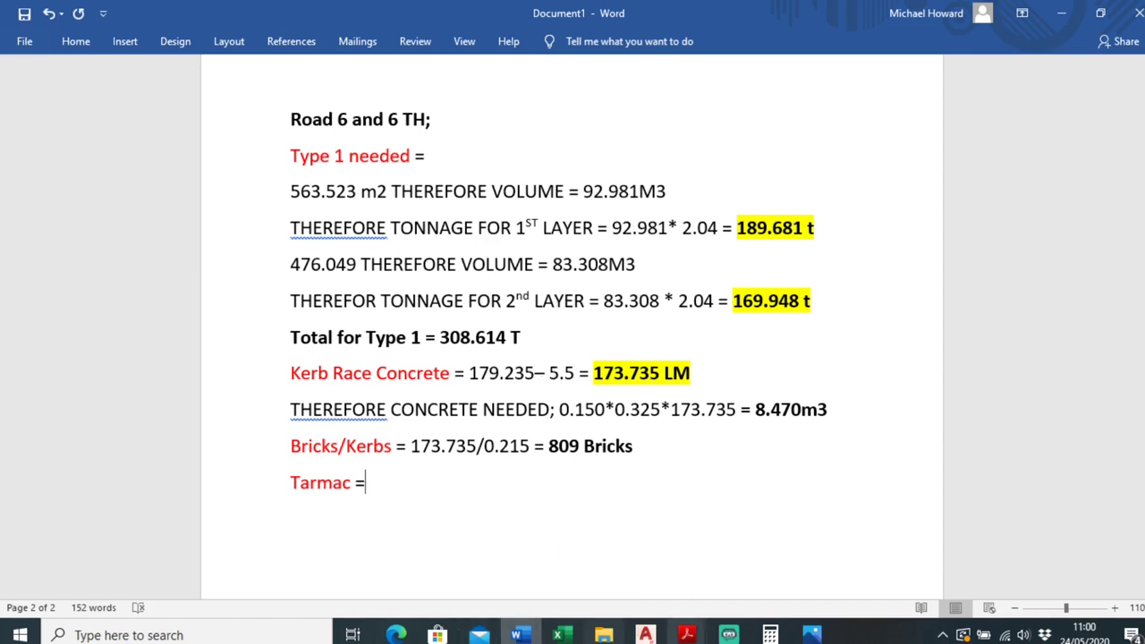
left_click(646, 635)
scroll(748, 442, "up", 3)
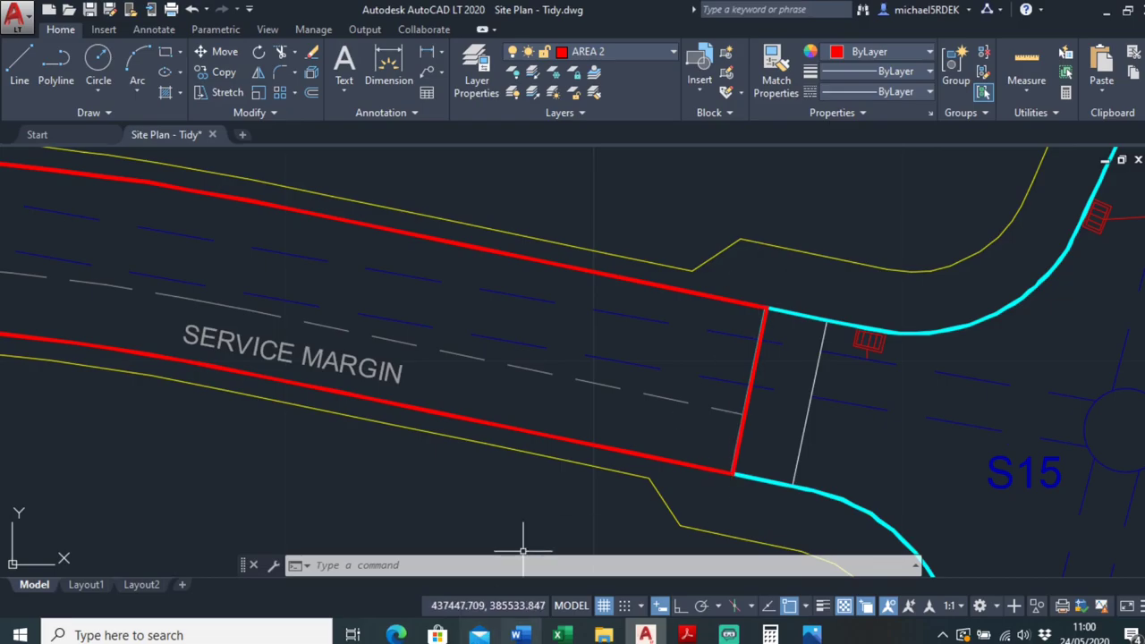
- Return to the Road 5 section of the Word document and add the line "BASE =" below Tarmac
left_click(516, 636)
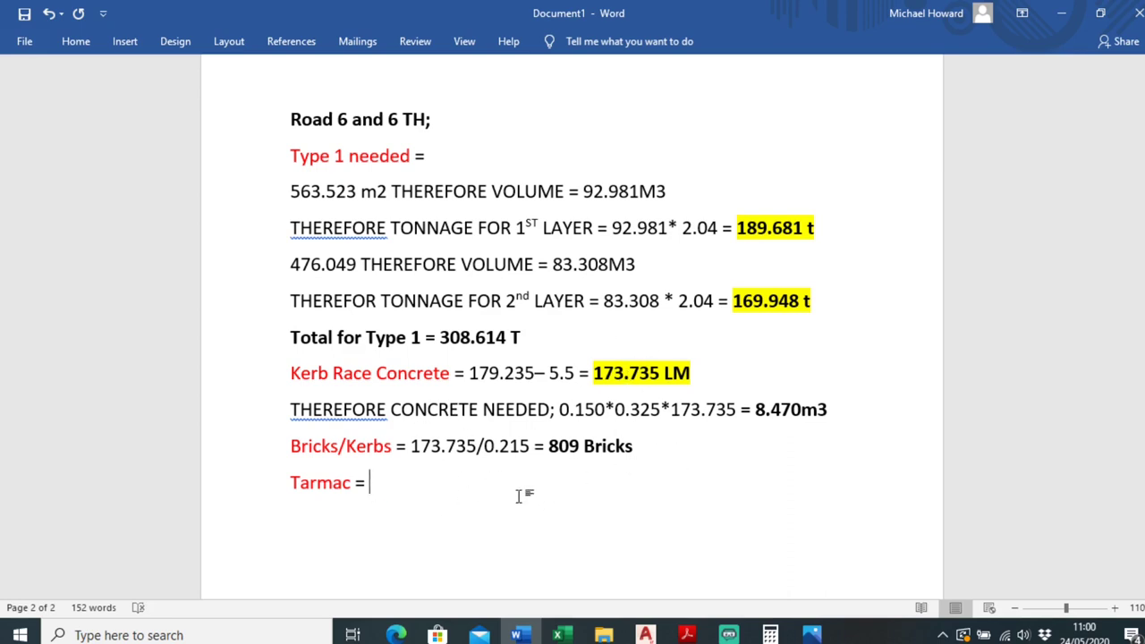
scroll(518, 490, "up", 6)
scroll(516, 486, "up", 4)
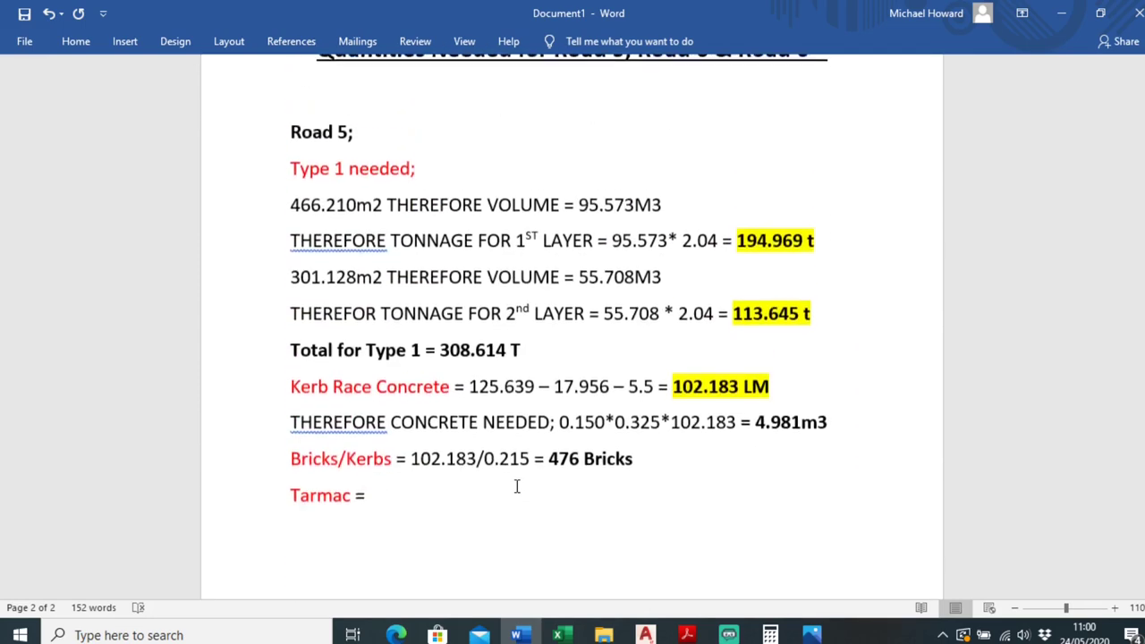
scroll(462, 503, "down", 3)
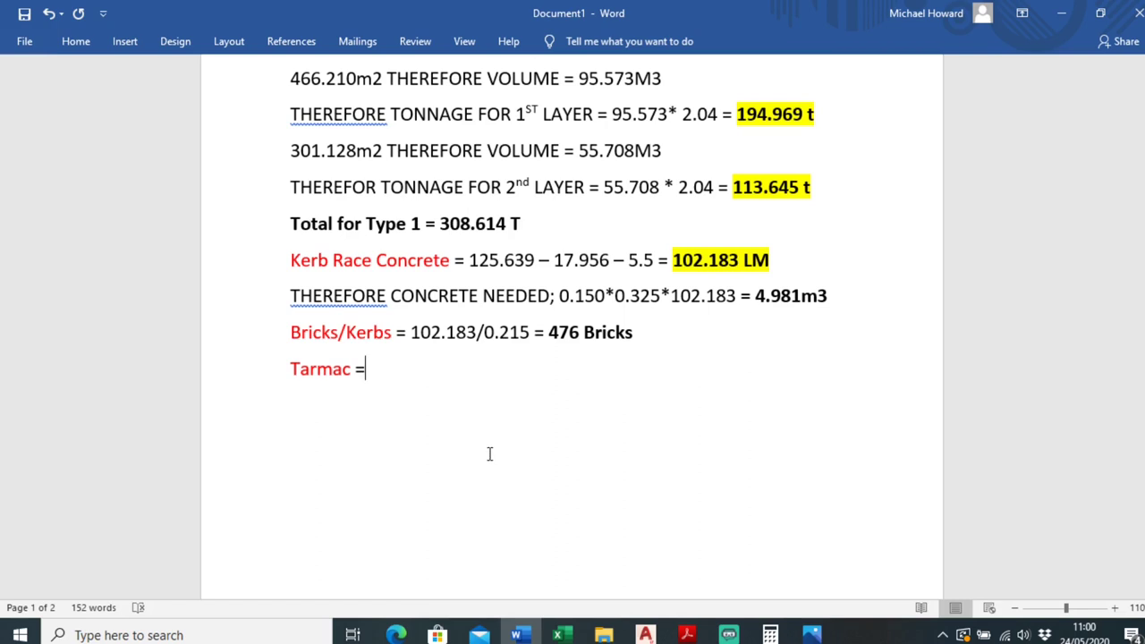
type("BASE =")
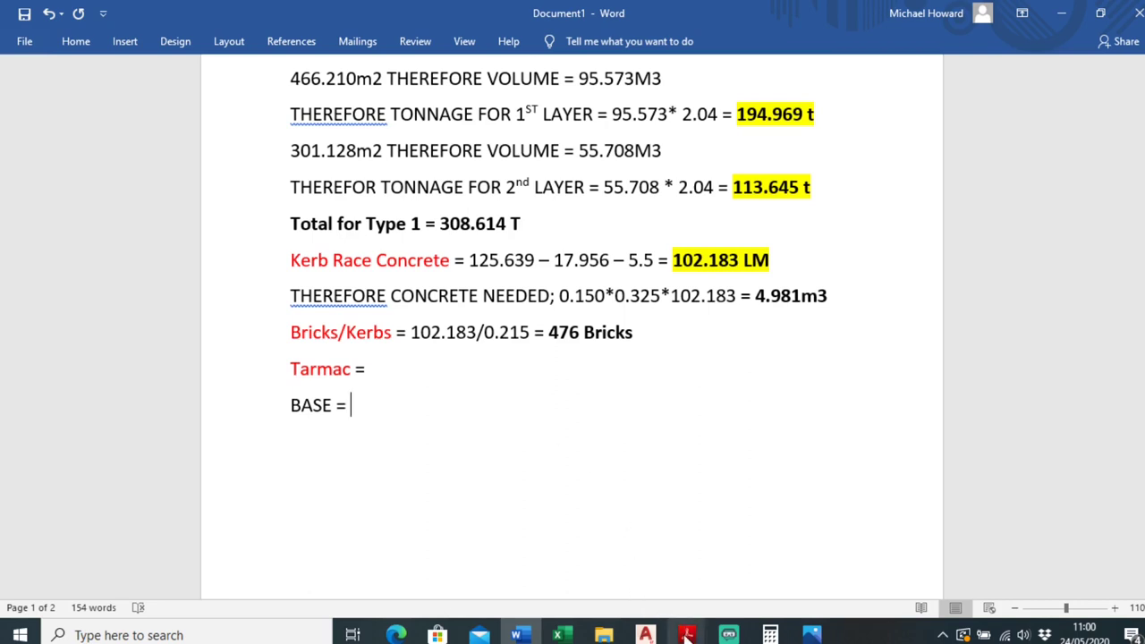
- Check the base course thickness on the first page of ROAD INFO.pdf, and enter "70mm" on the BASE line in Word
mouse_move(687, 635)
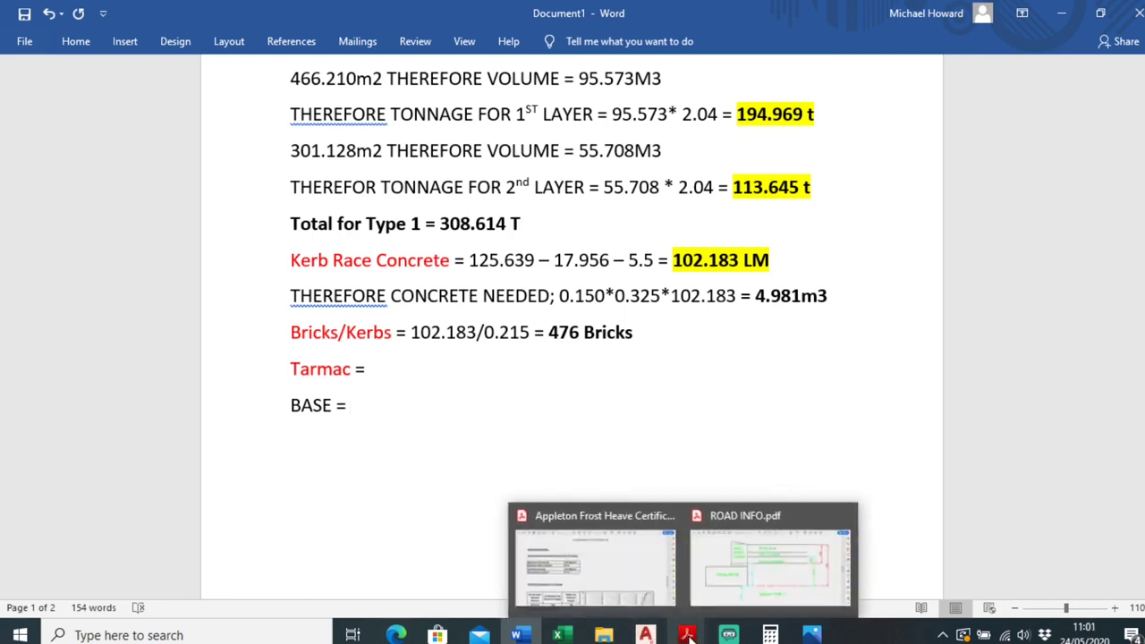
left_click(738, 541)
scroll(611, 424, "up", 3)
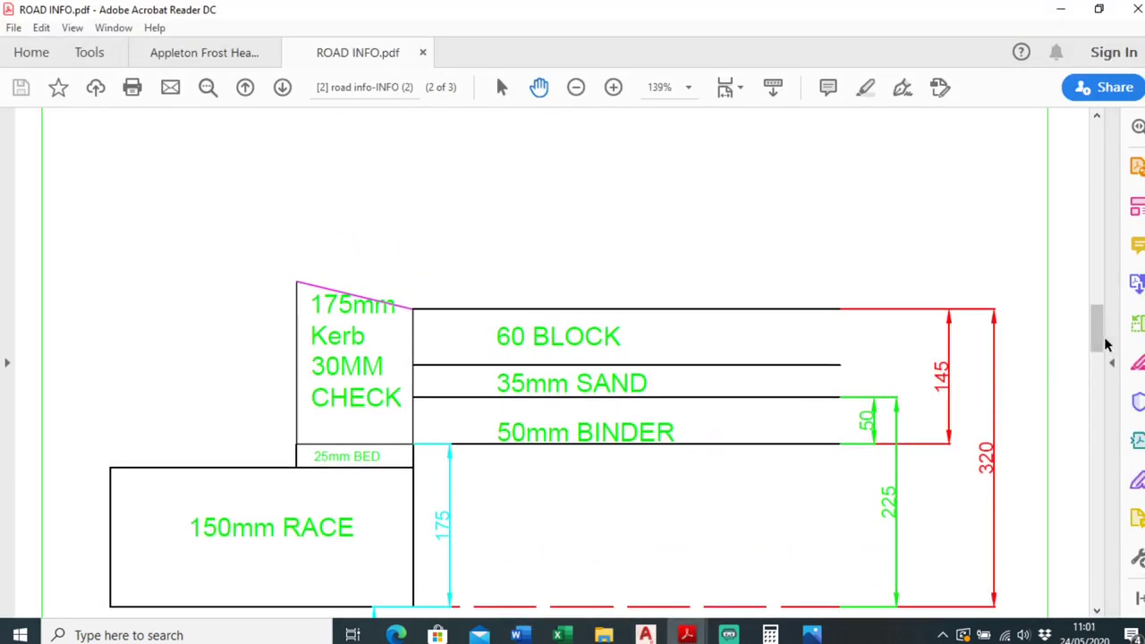
mouse_move(1103, 345)
left_mouse_down()
mouse_move(1085, 223)
mouse_move(1043, 169)
left_mouse_up()
scroll(639, 417, "down", 7)
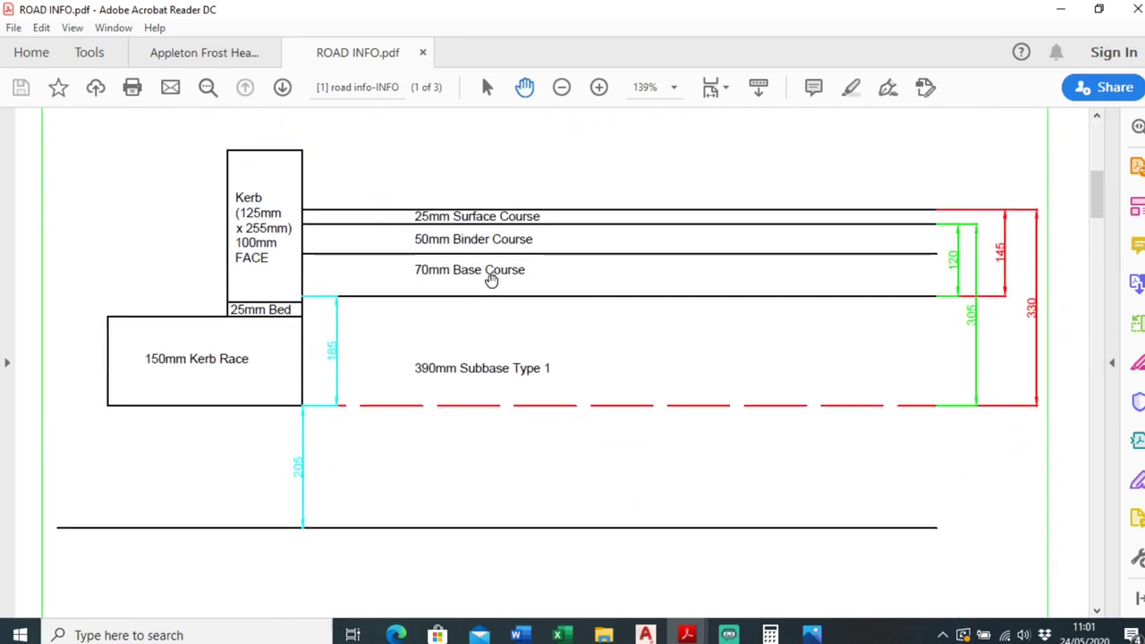
left_click(519, 635)
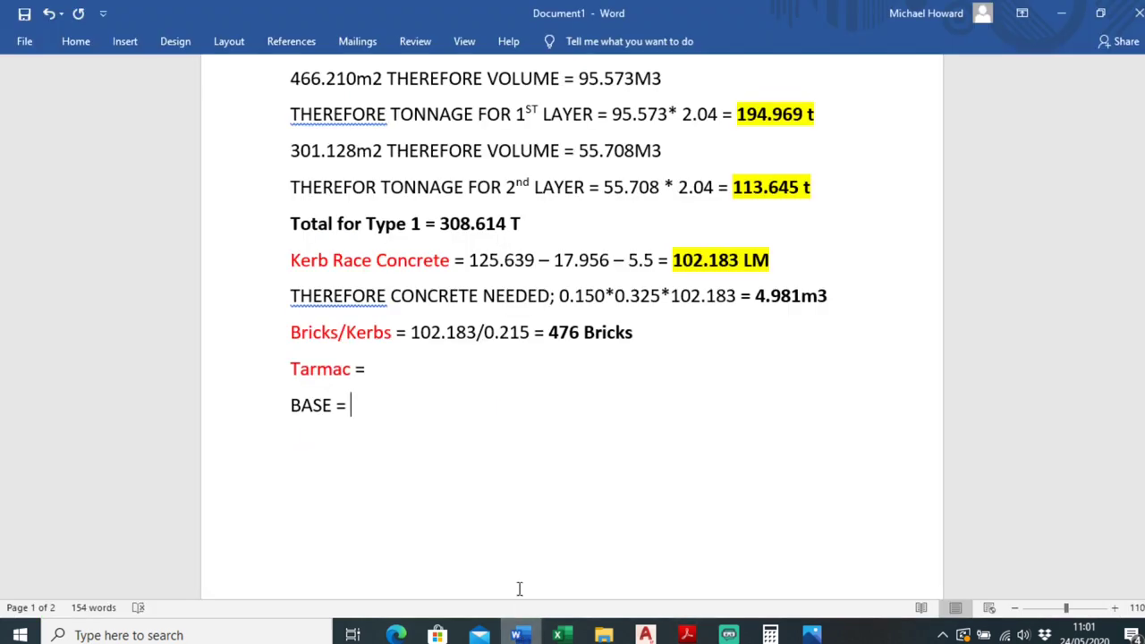
type("70MM")
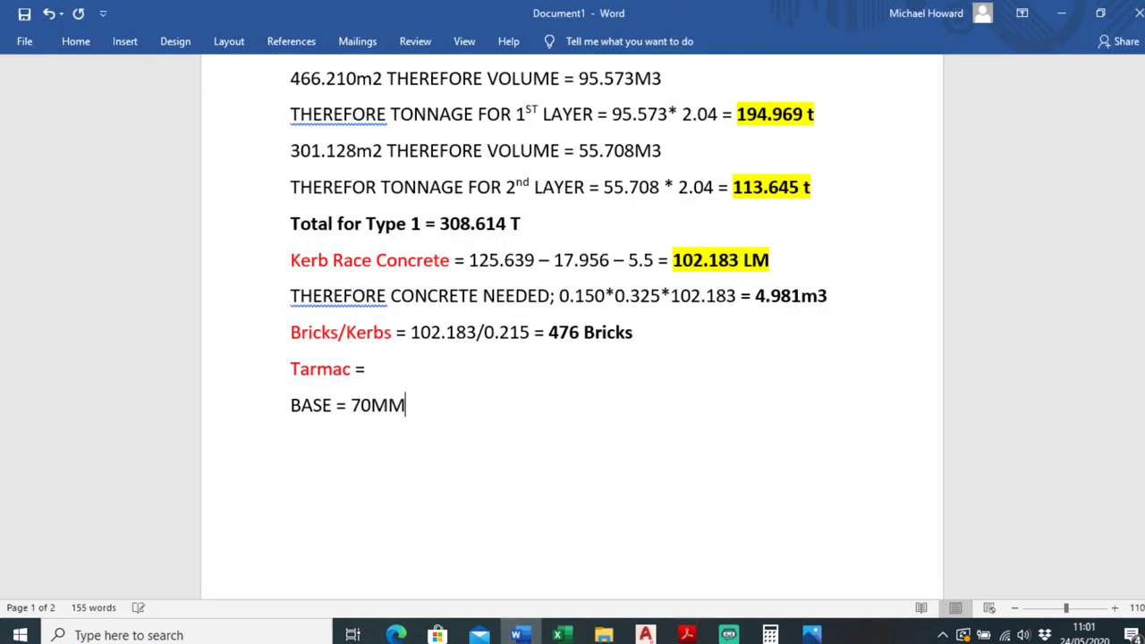
key("BackSpace")
key("BackSpace")
type("mm")
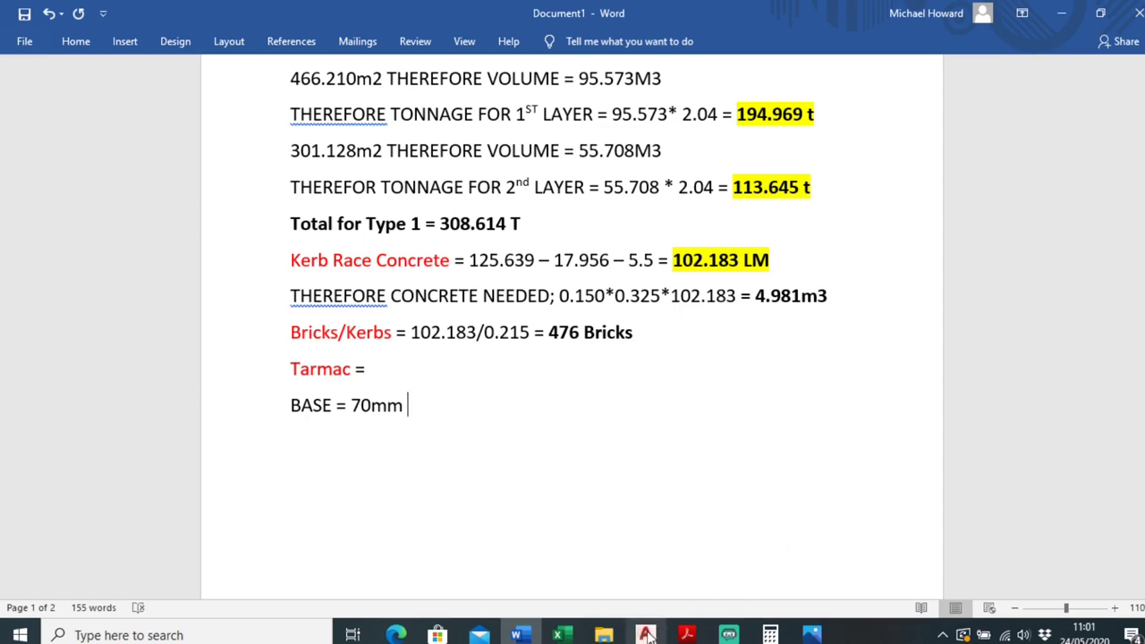
- Open Road construction Details Sheet 1 from the SITE PLANS folder and rotate its view counterclockwise to read the road construction sections
left_click(603, 636)
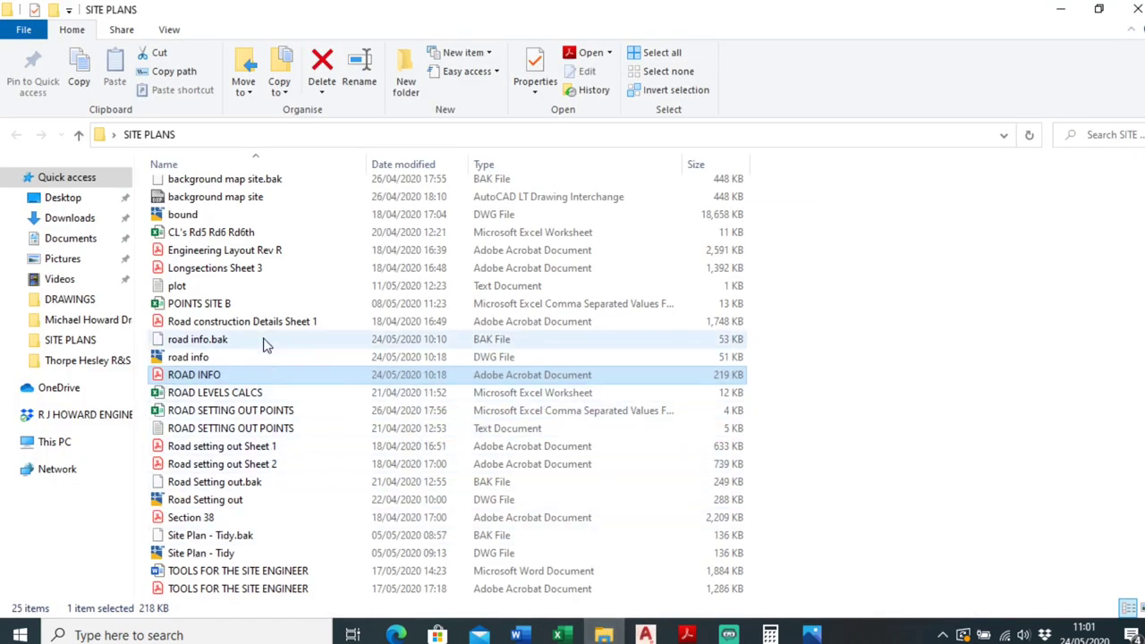
double_click(362, 323)
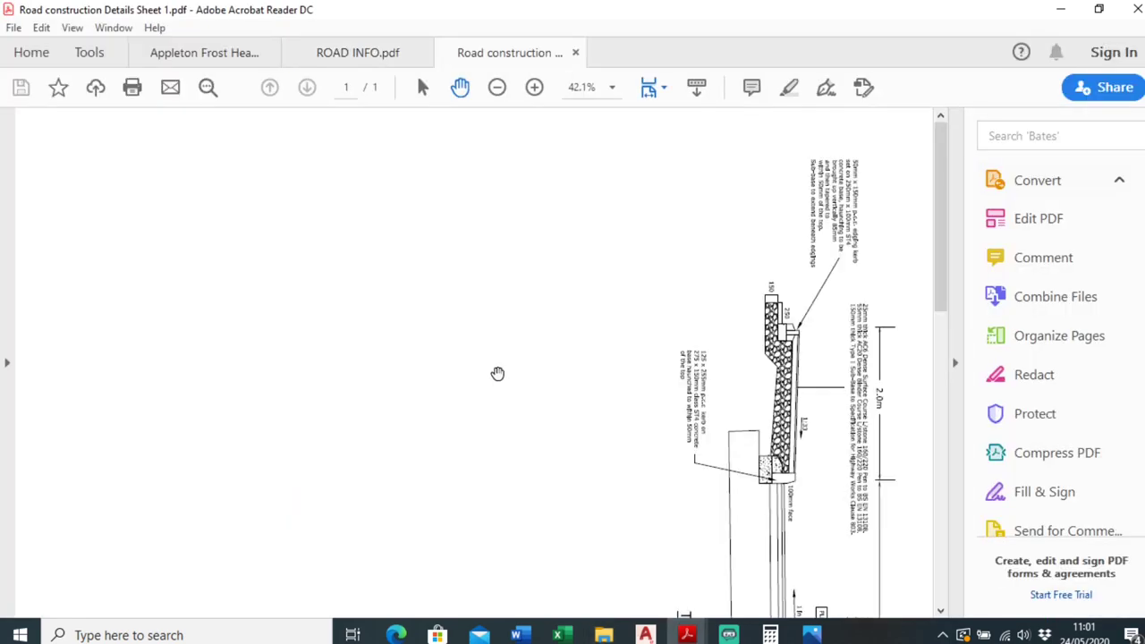
left_click(73, 28)
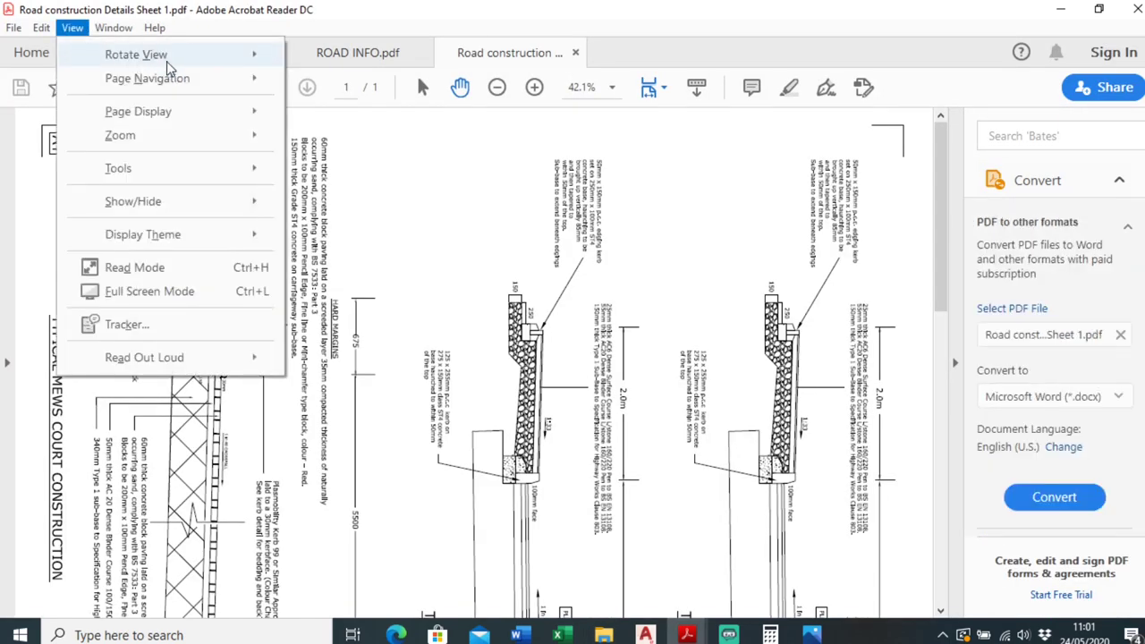
mouse_move(166, 61)
left_click(344, 75)
scroll(429, 269, "down", 2, "ctrl")
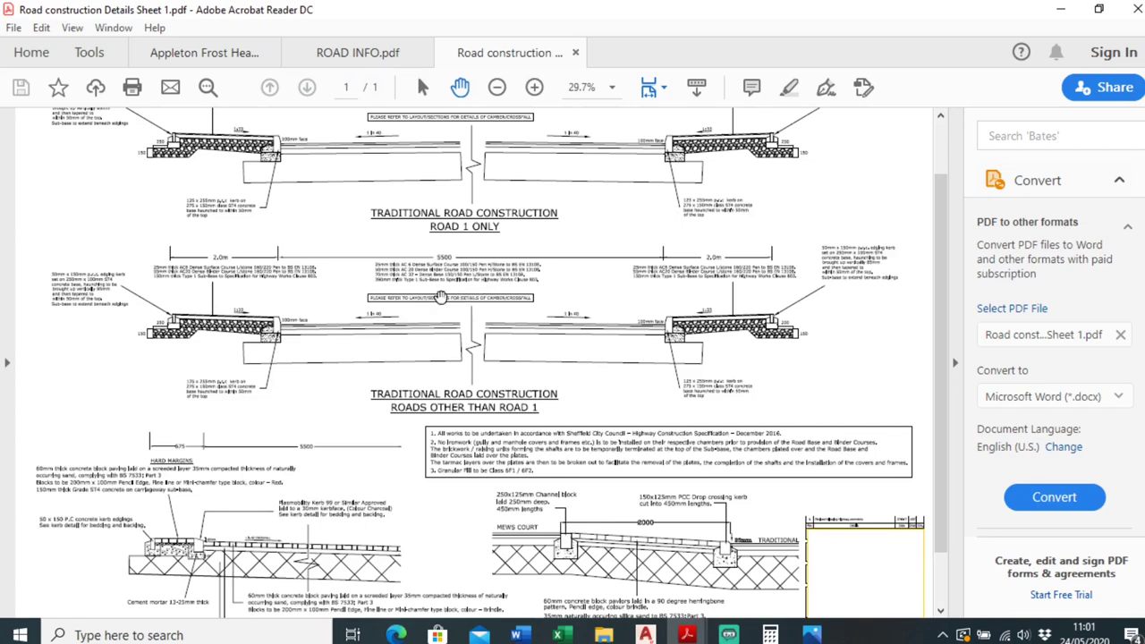
- Read the road layer specification for roads other than Road 1, and highlight the 70 mm row in the Hanson asphalt tonnage calculator in Edge
scroll(386, 273, "up", 6, "ctrl")
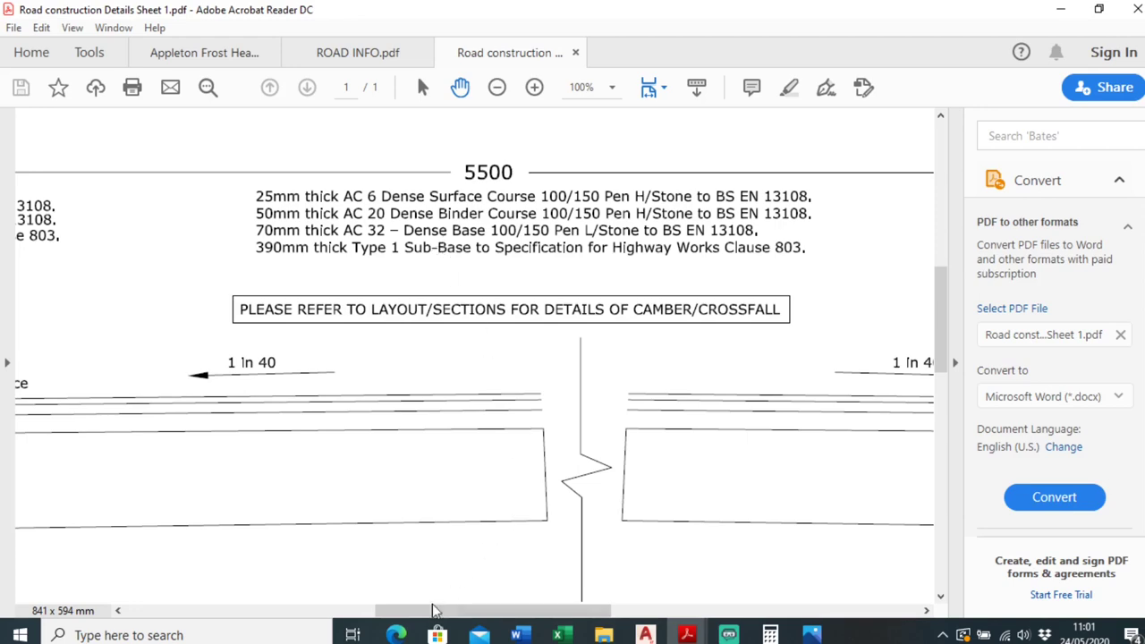
left_click(398, 635)
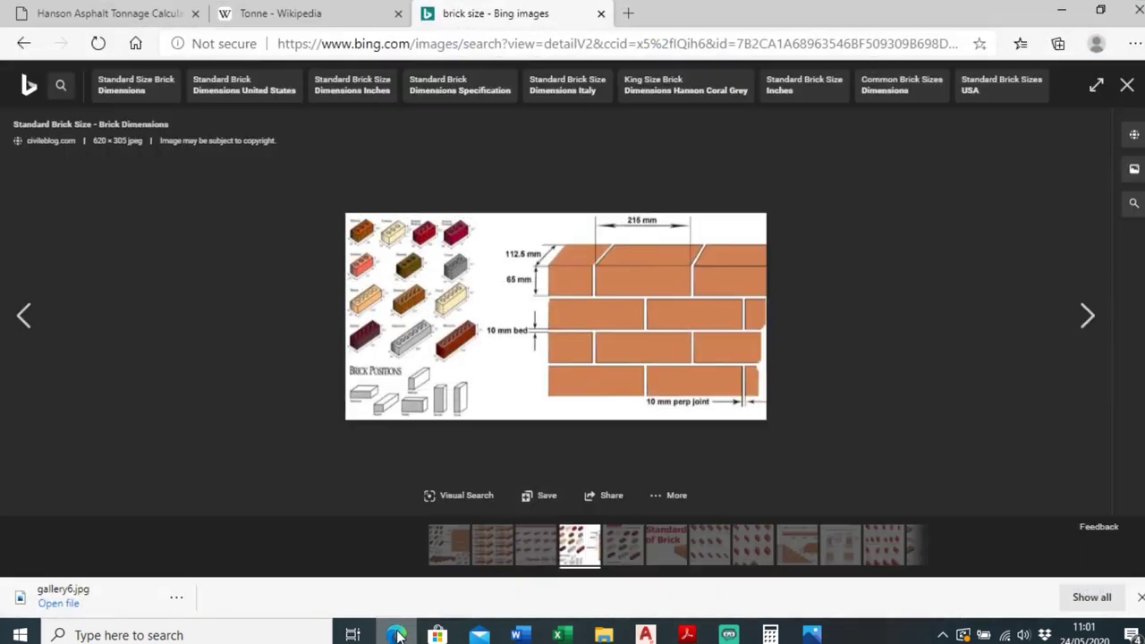
left_click(112, 13)
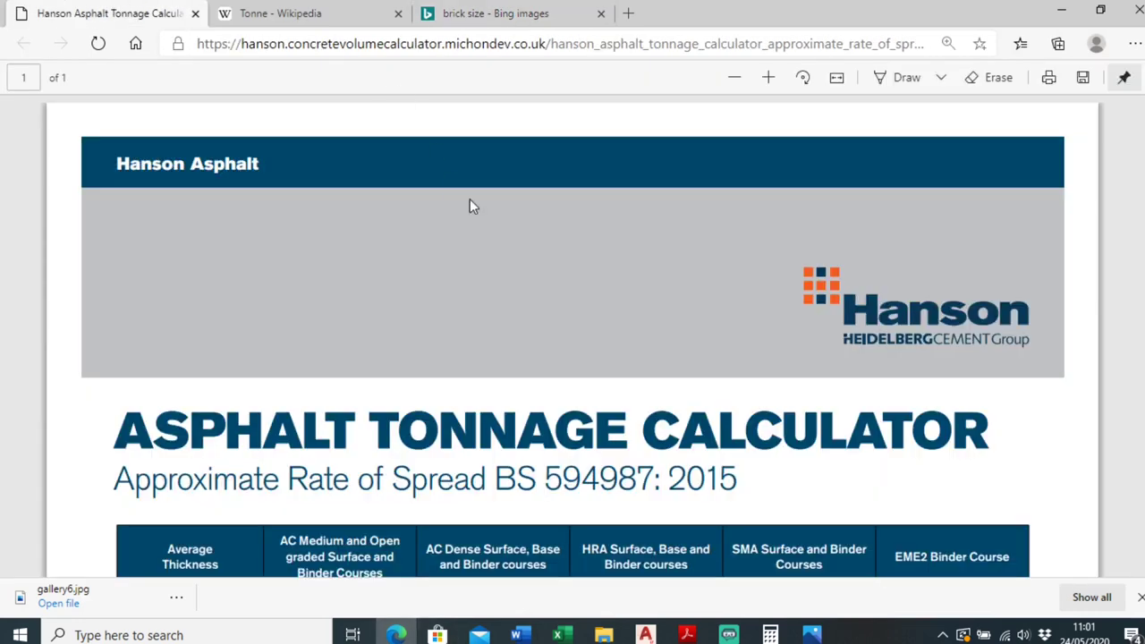
scroll(497, 313, "down", 3)
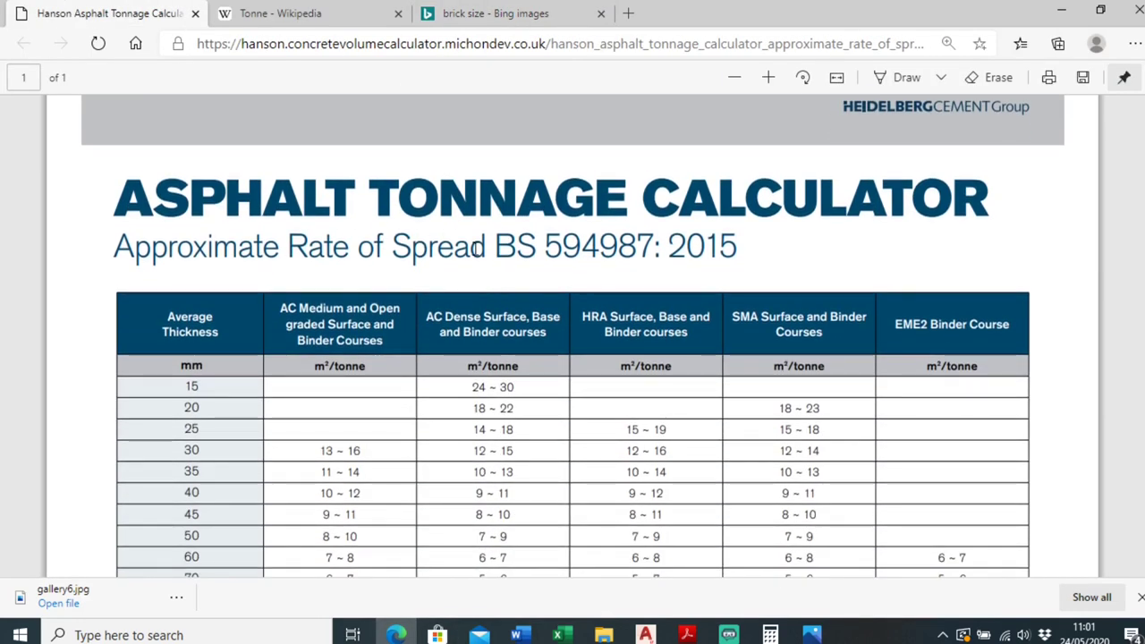
scroll(475, 250, "down", 1)
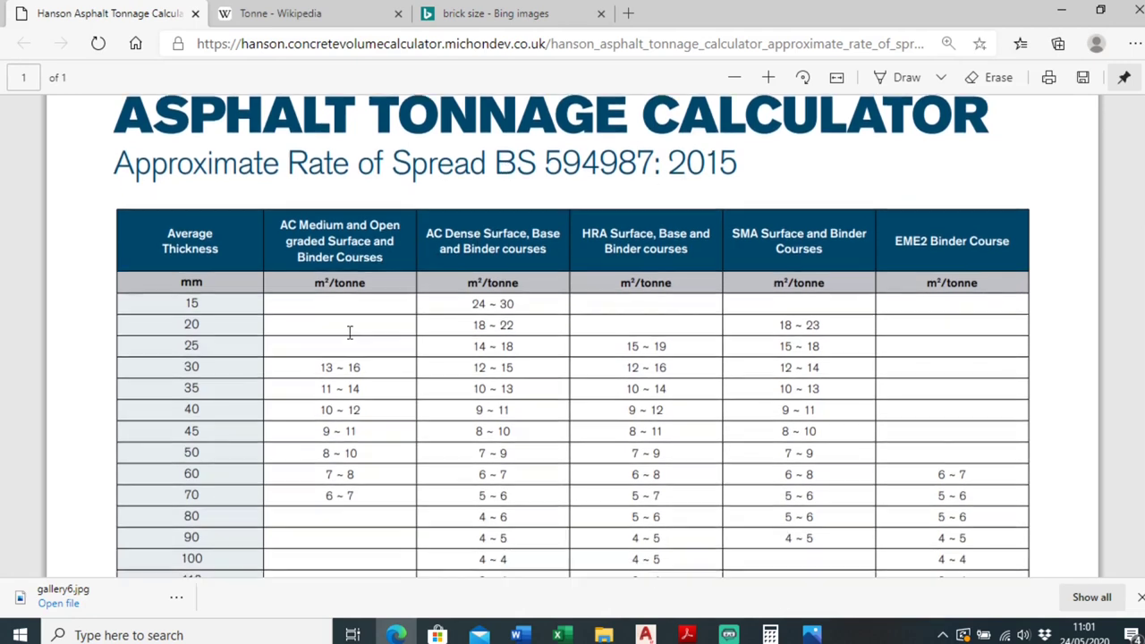
scroll(225, 370, "down", 2)
left_click_drag(178, 347, 973, 348)
- Match the highlighted 70 mm row with the AC Dense Surface, Base and Binder column to read its spread rate
scroll(696, 335, "up", 1)
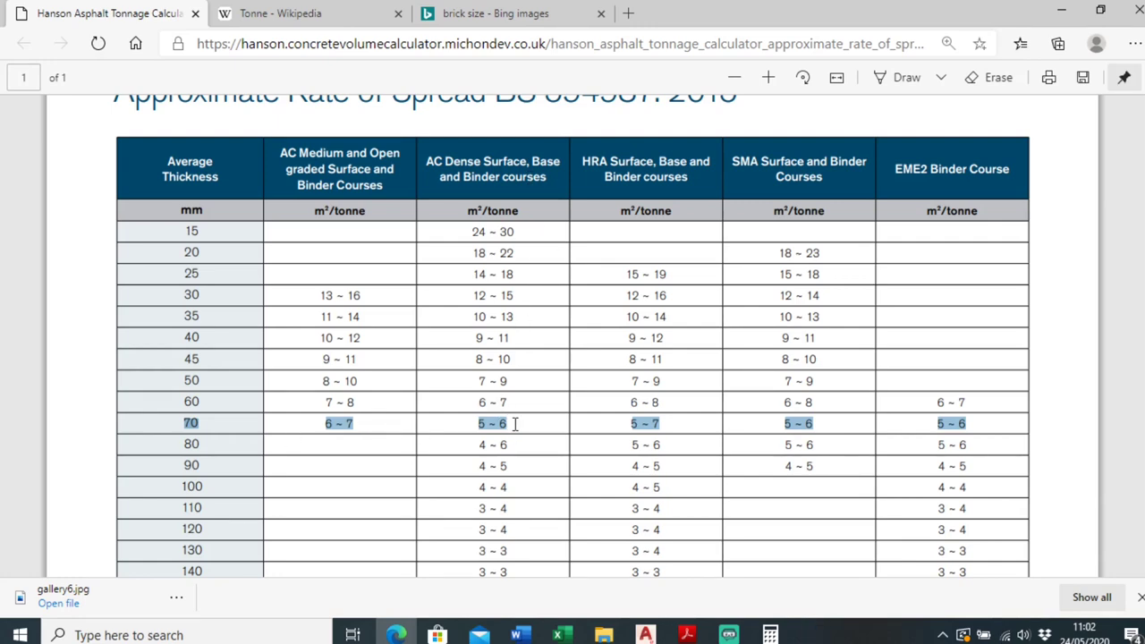
scroll(515, 424, "up", 3)
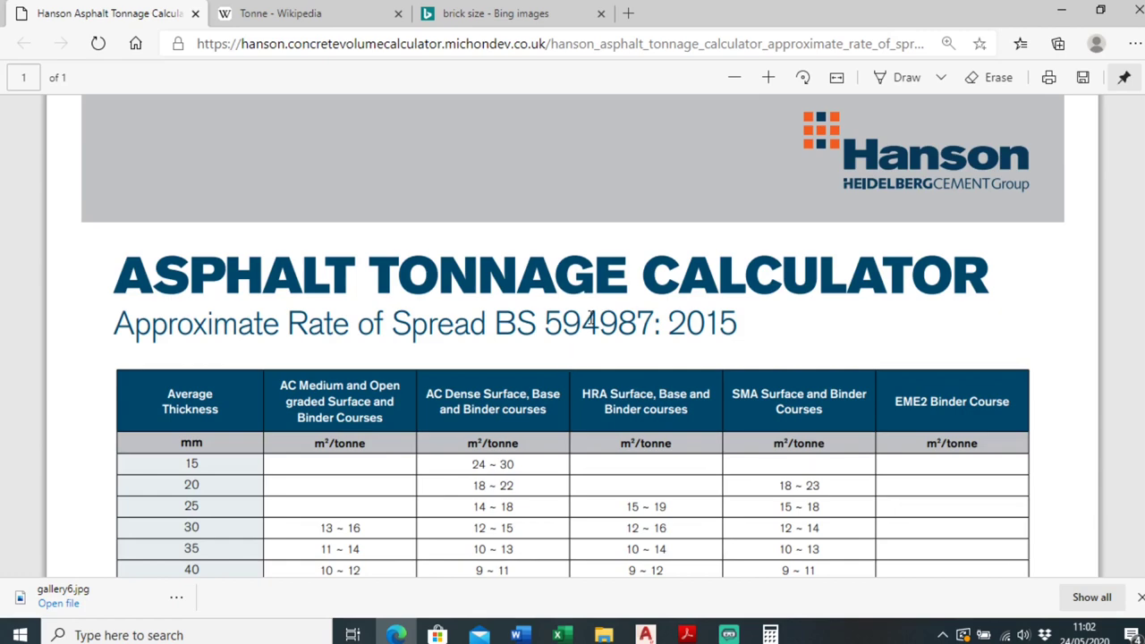
scroll(404, 301, "down", 3)
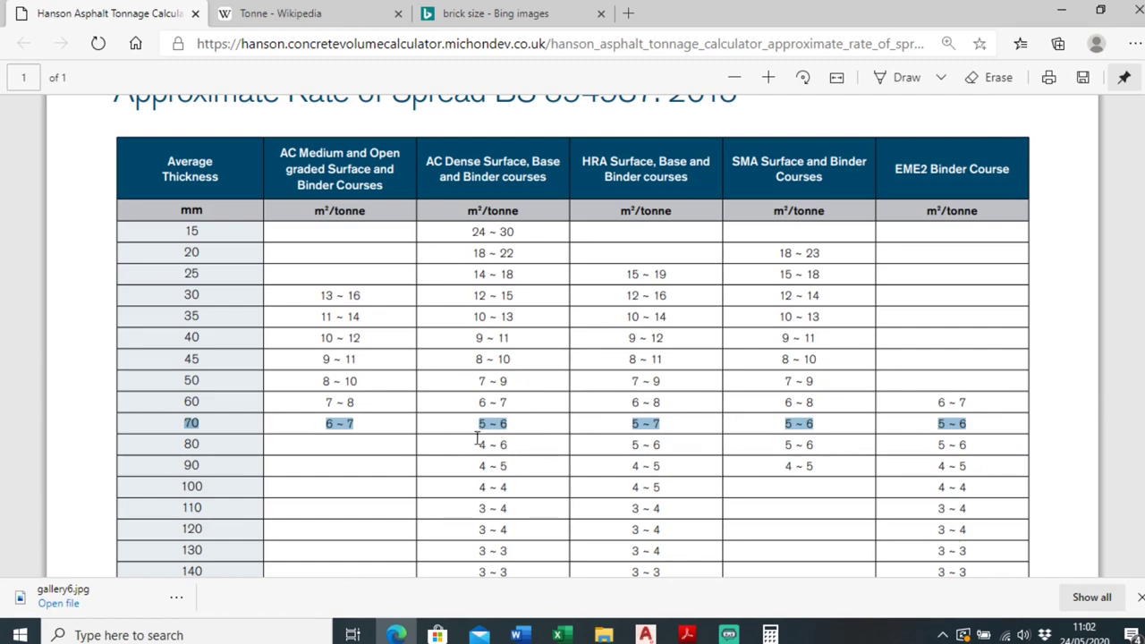
scroll(493, 423, "up", 1, "ctrl")
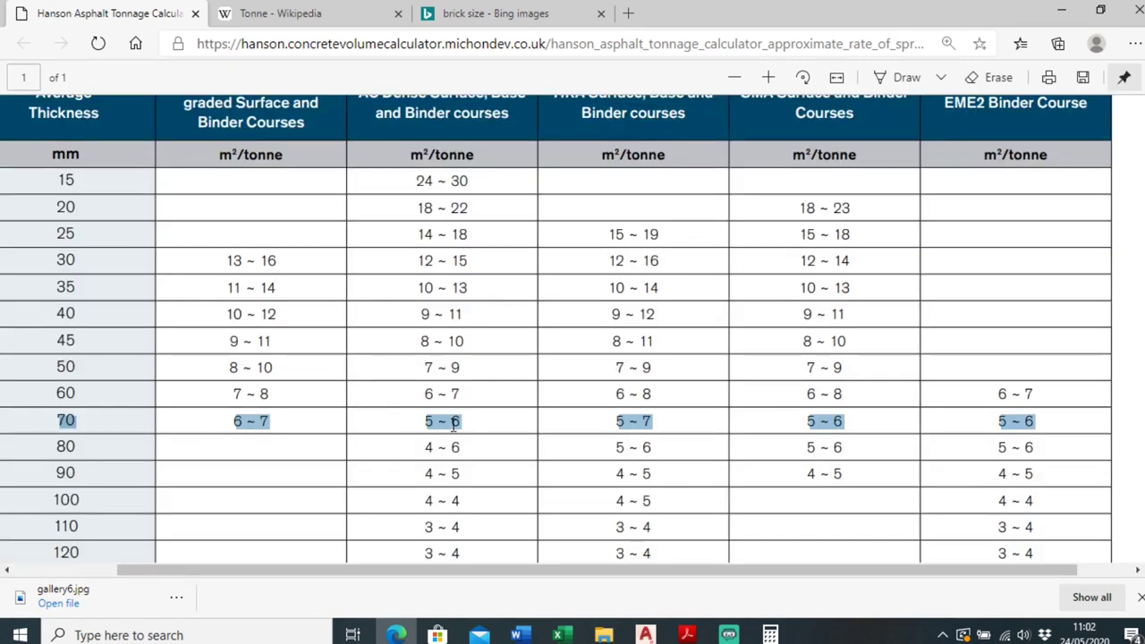
scroll(454, 424, "down", 1, "ctrl")
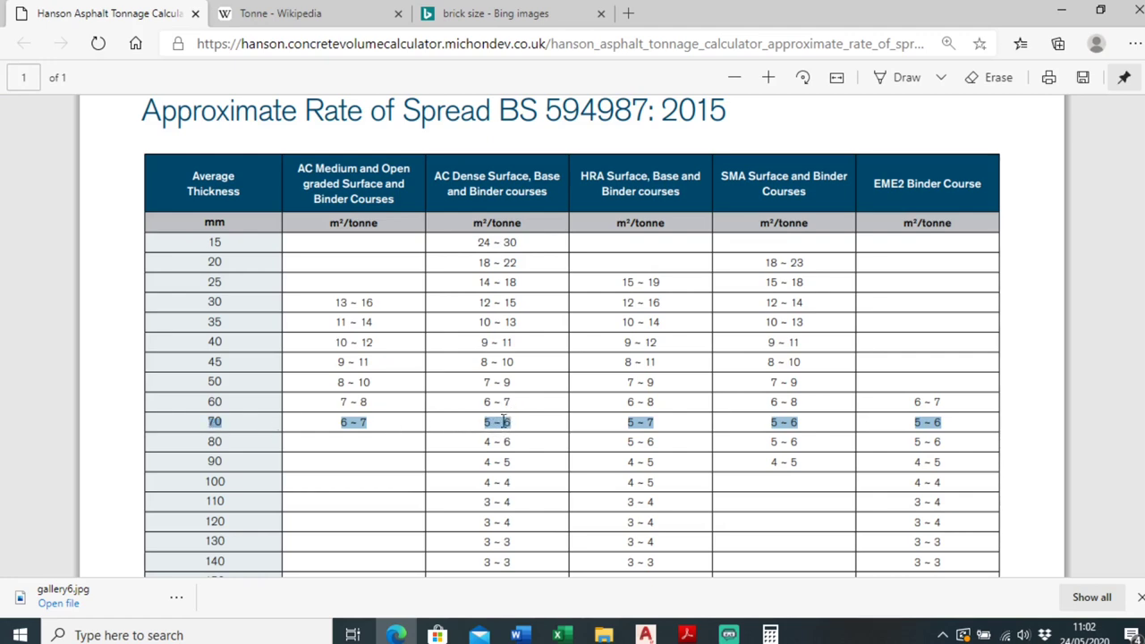
left_click(398, 635)
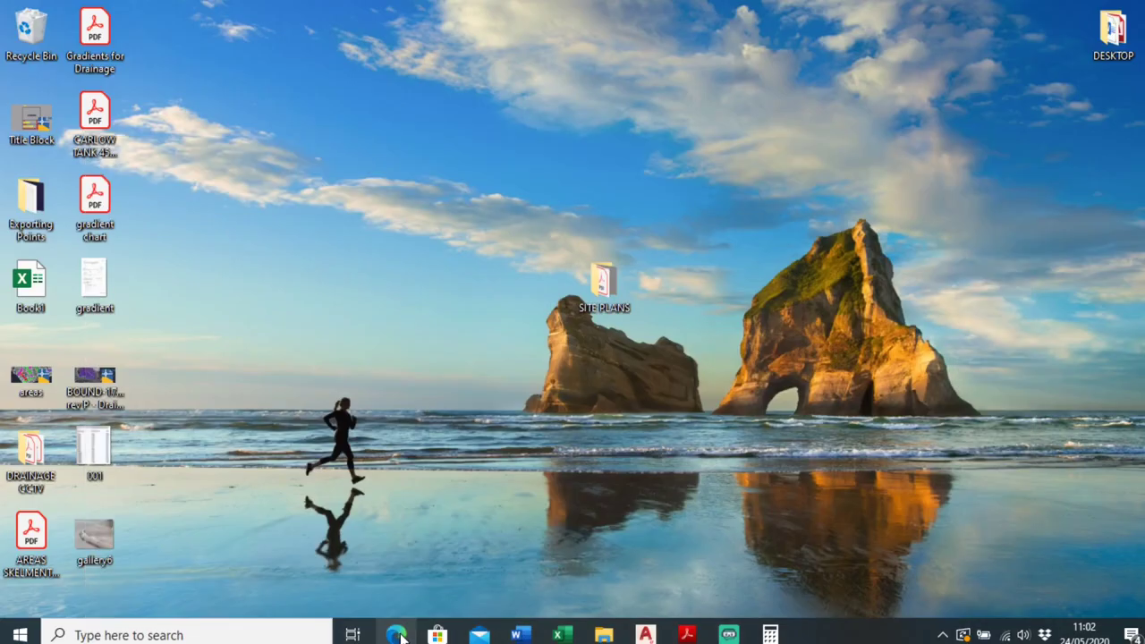
- In Word, extend the Road 5 BASE line with "Spreadrate of 5.5 Therefor tonnage ="
left_click(517, 635)
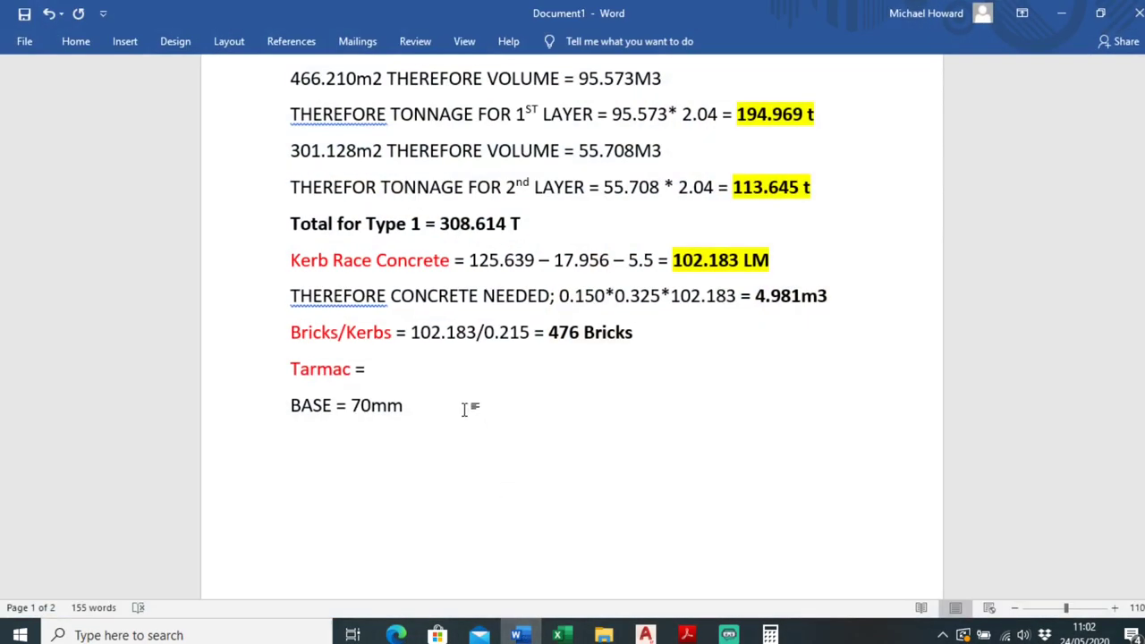
type("Spreadrate")
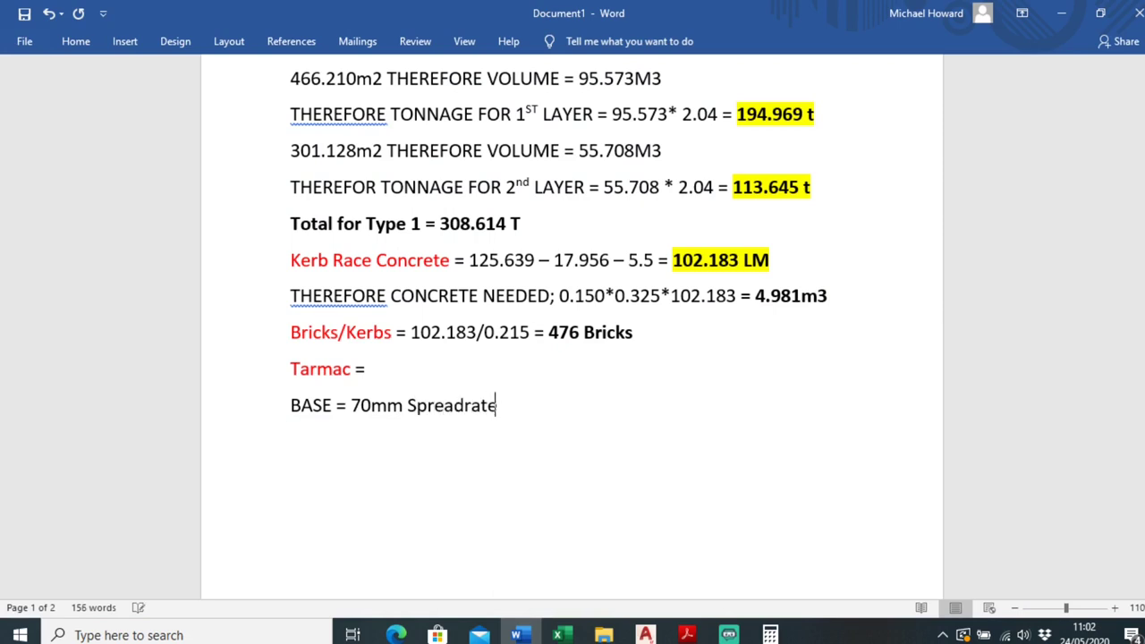
type(" of 5.5 T")
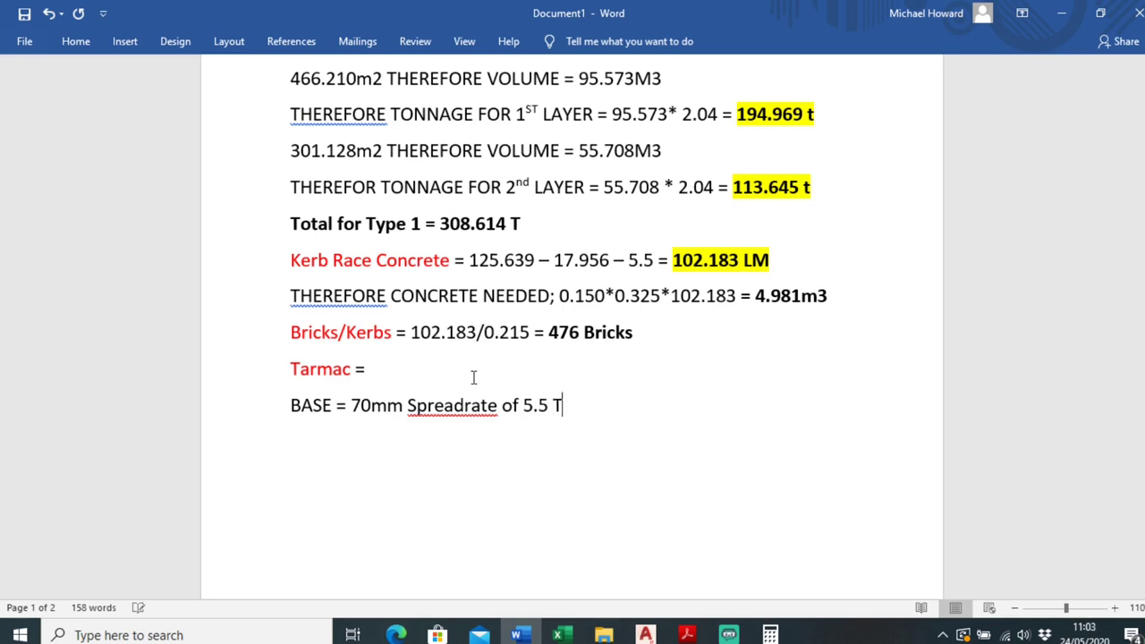
type("herefor ton")
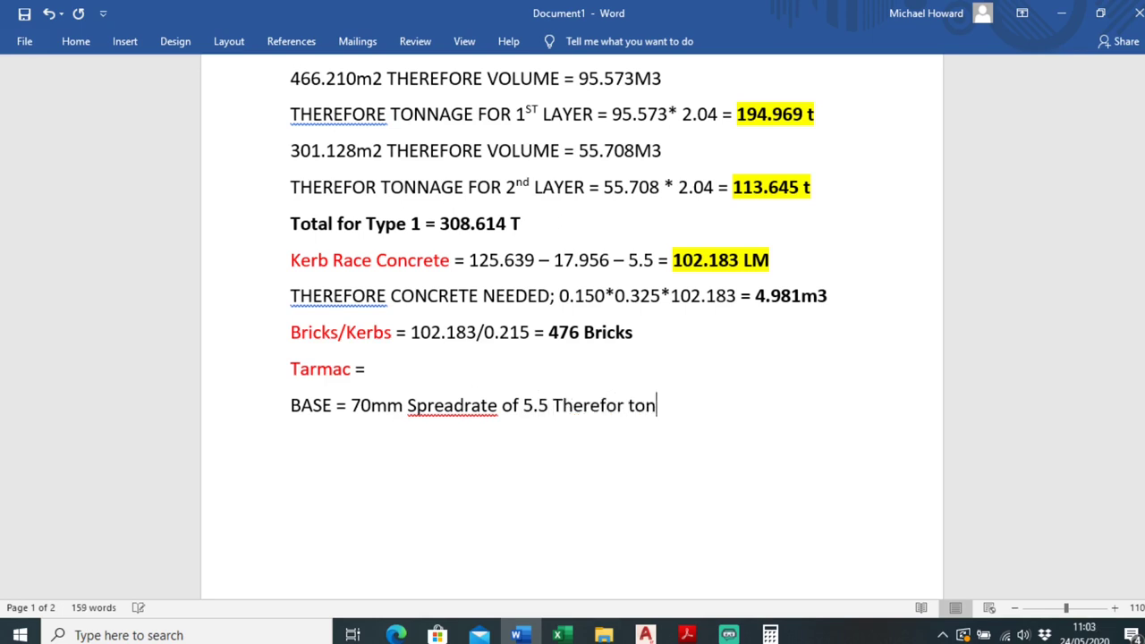
type("nage =")
scroll(685, 357, "up", 1)
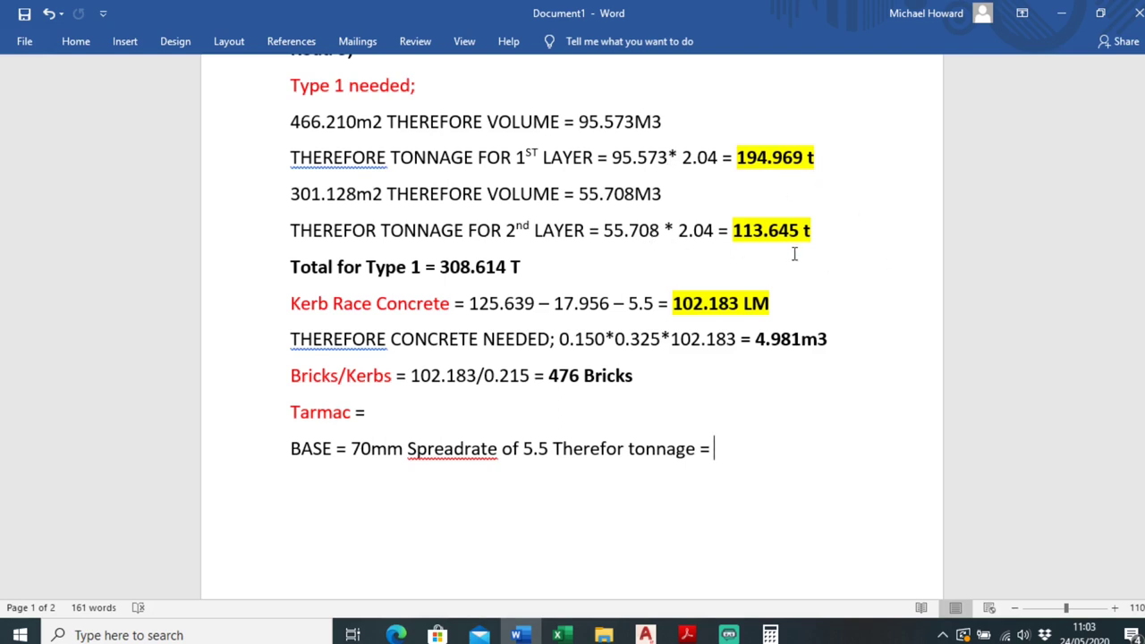
type("113.645")
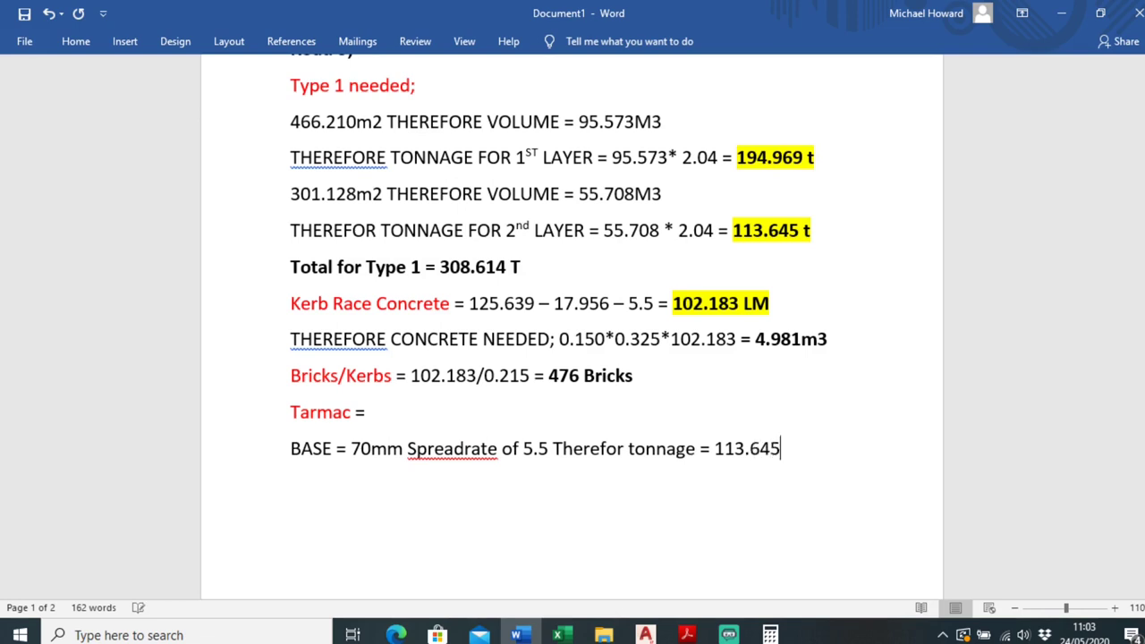
key("BackSpace")
key("BackSpace")
key("BackSpace")
key("BackSpace")
key("BackSpace")
key("BackSpace")
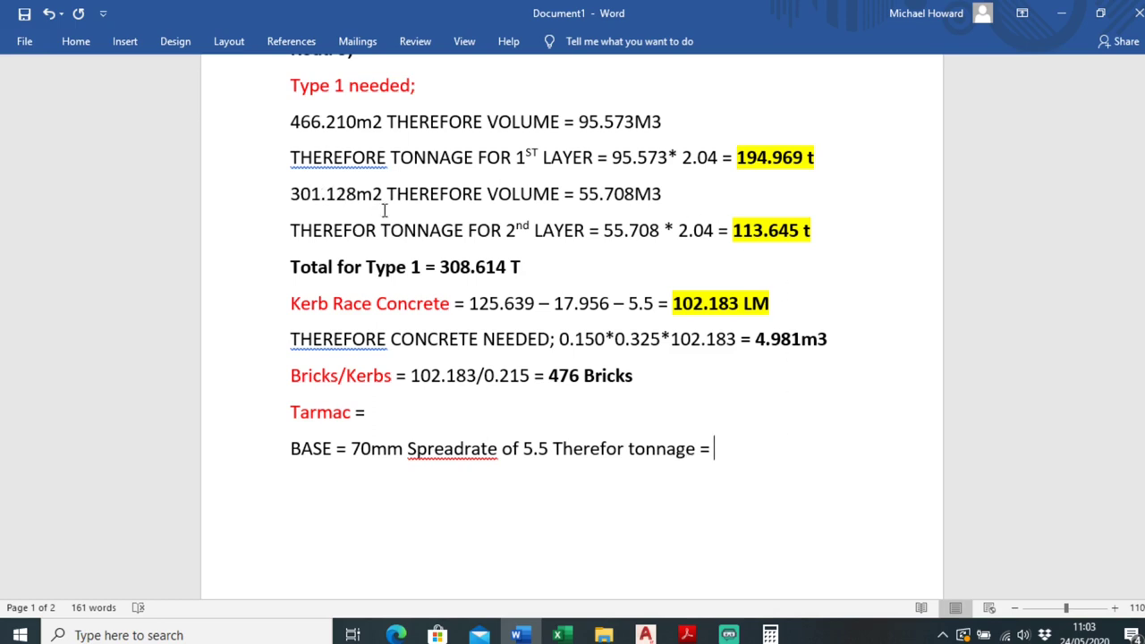
- Complete the BASE tonnage with "301.128/5.5 = 54.750t", and start a new line "BINDER =" below it
type("301.128")
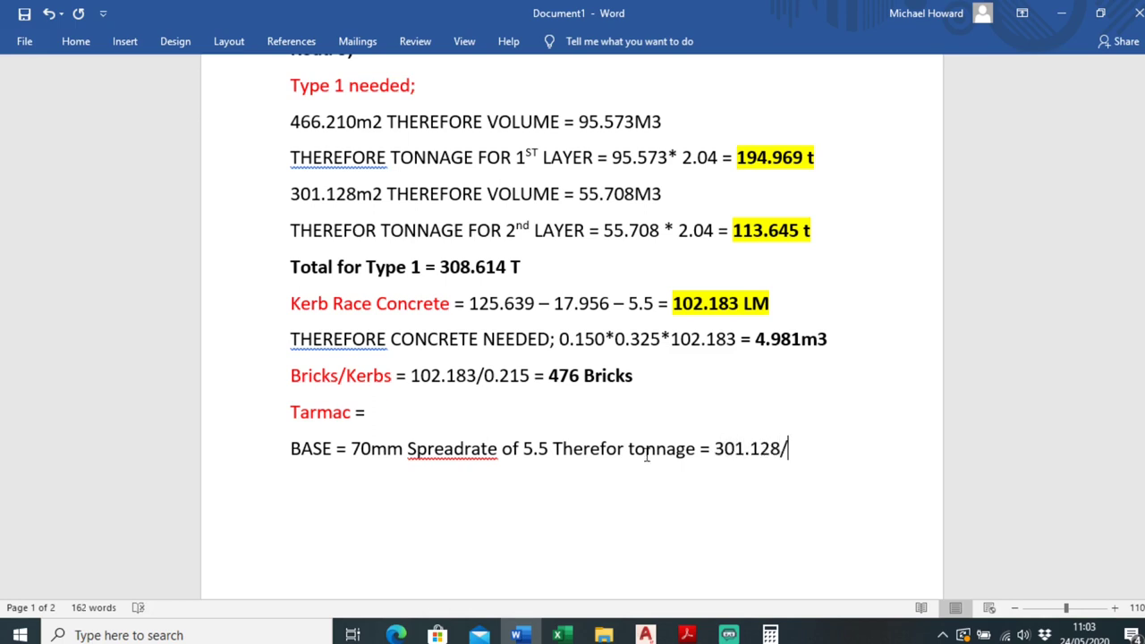
type("/5.5")
type(" = 54.750t")
key("Return")
type("BINDER =")
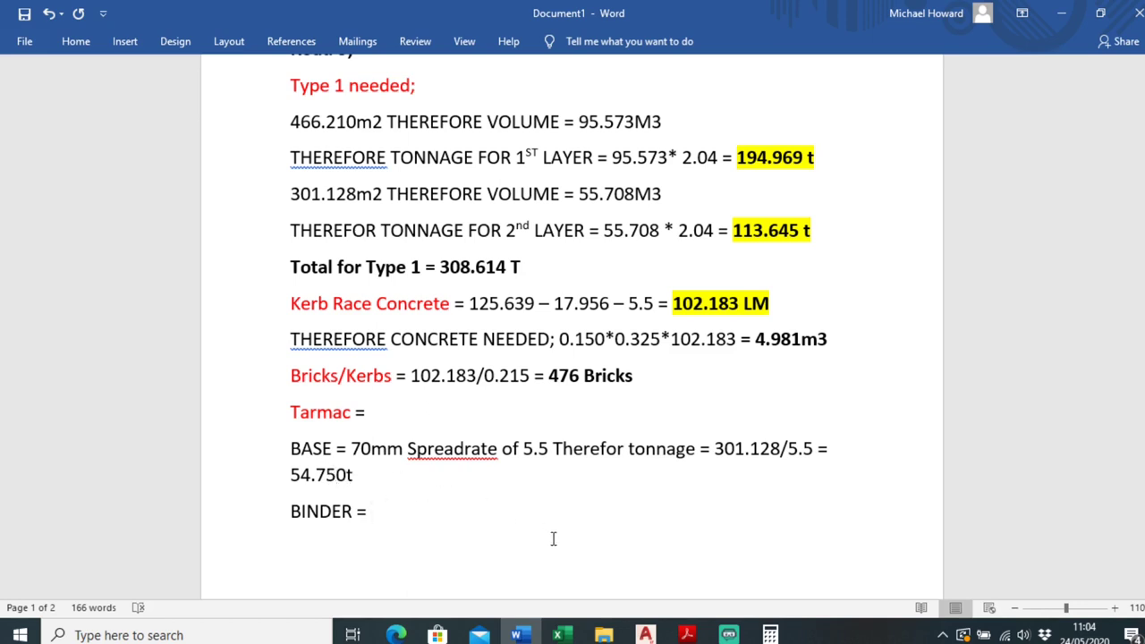
- Check the binder course thickness on Road construction Details Sheet 1 and on the first page of ROAD INFO.pdf in Acrobat Reader
left_click(686, 633)
left_click(817, 554)
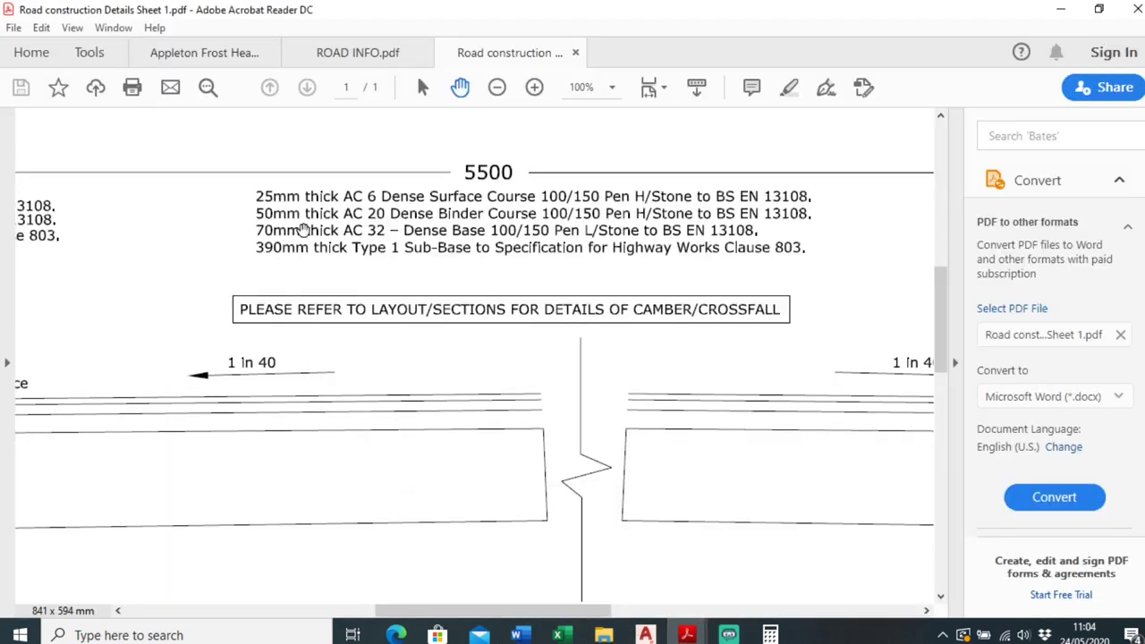
scroll(303, 230, "up", 1, "ctrl")
left_click_drag(366, 235, 356, 256)
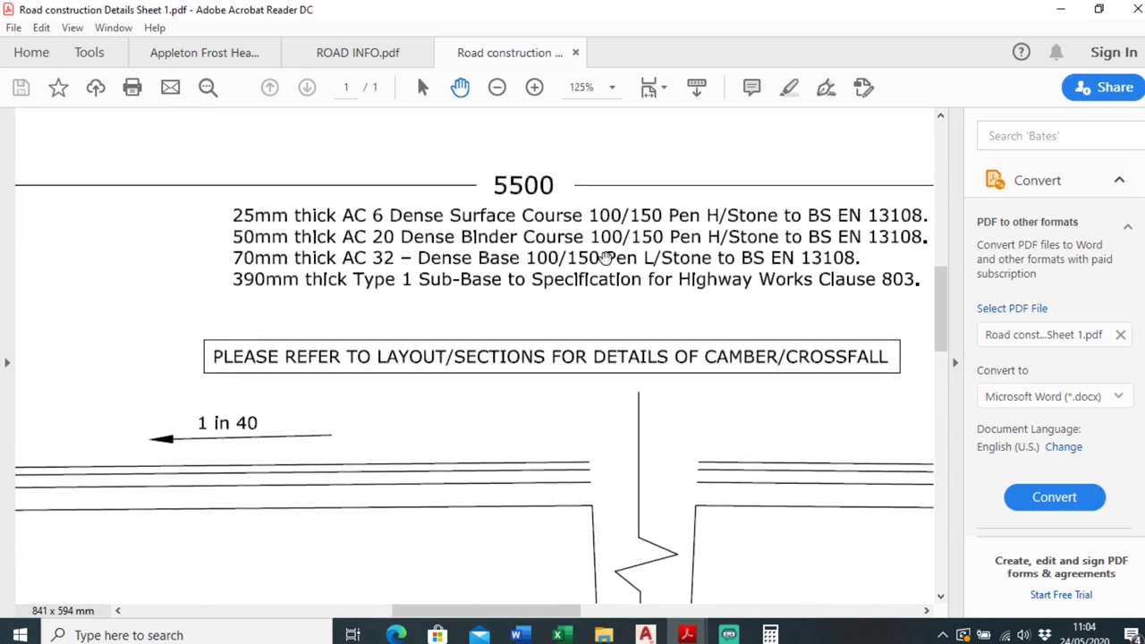
left_click_drag(605, 259, 573, 257)
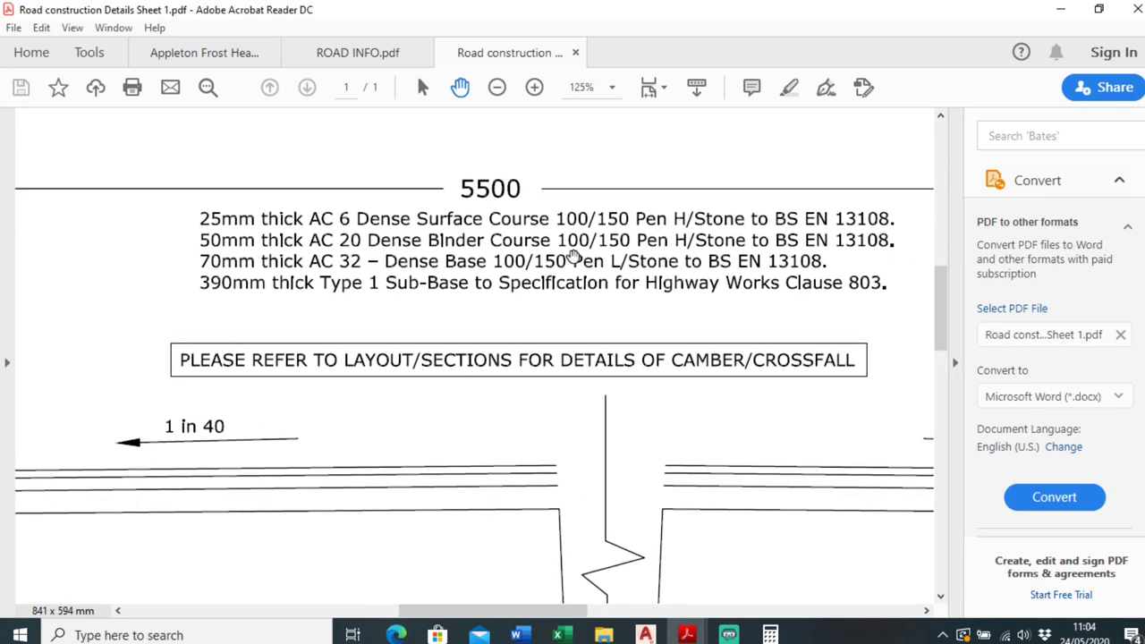
left_click(358, 52)
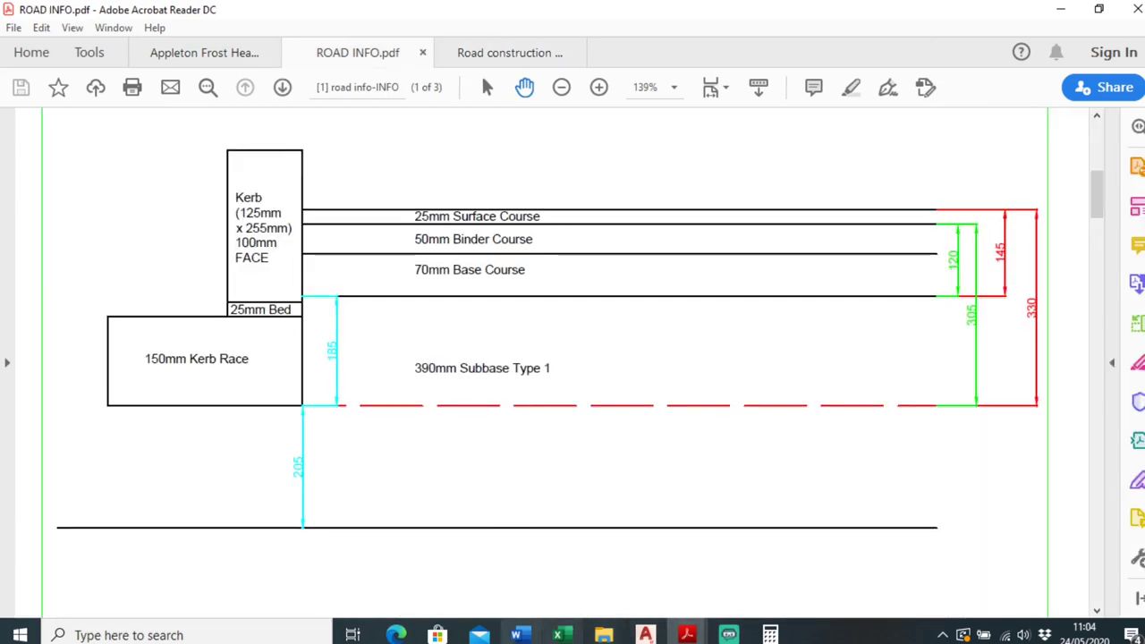
- Look up the 50 mm dense binder spread rate in the Hanson asphalt tonnage calculator, and return to the Word document
left_click(397, 636)
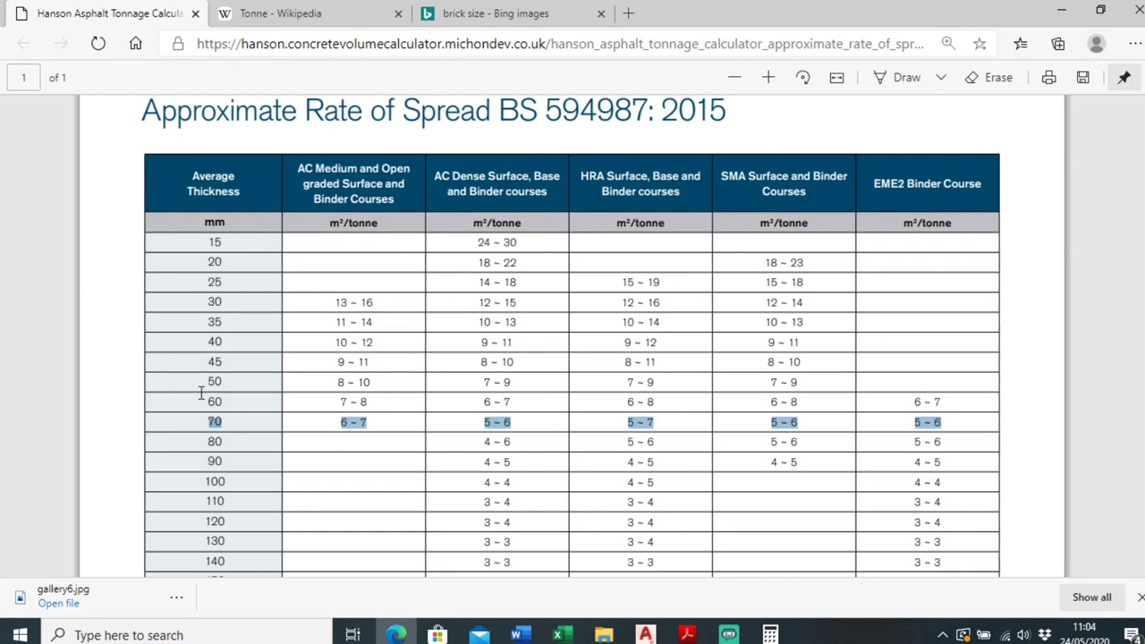
left_click_drag(200, 386, 547, 384)
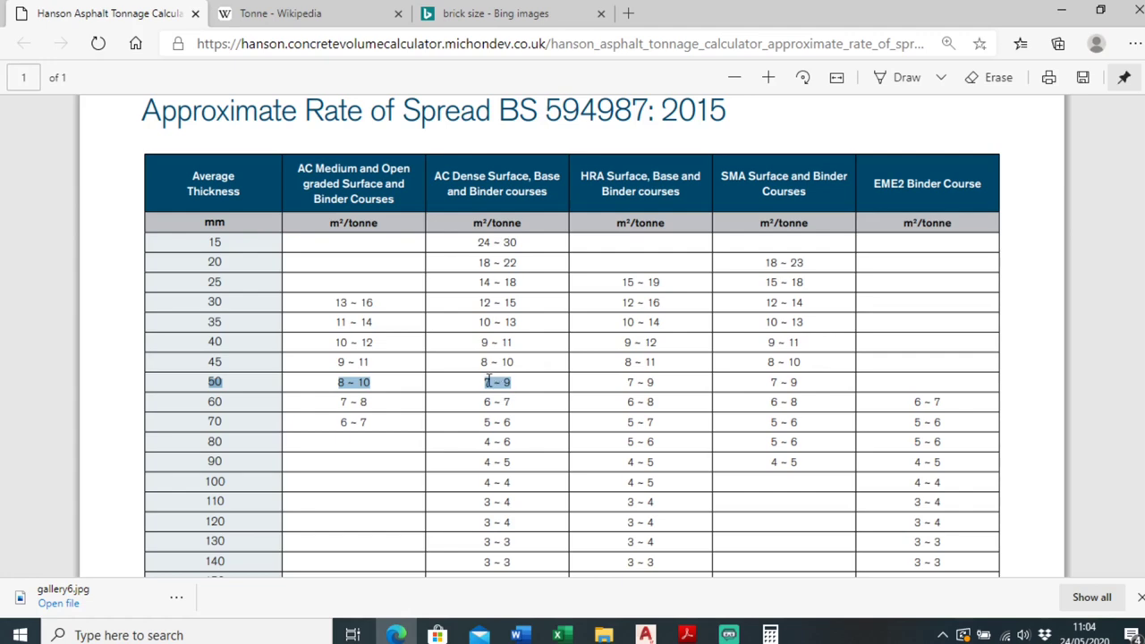
left_click(397, 634)
key("alt+Tab")
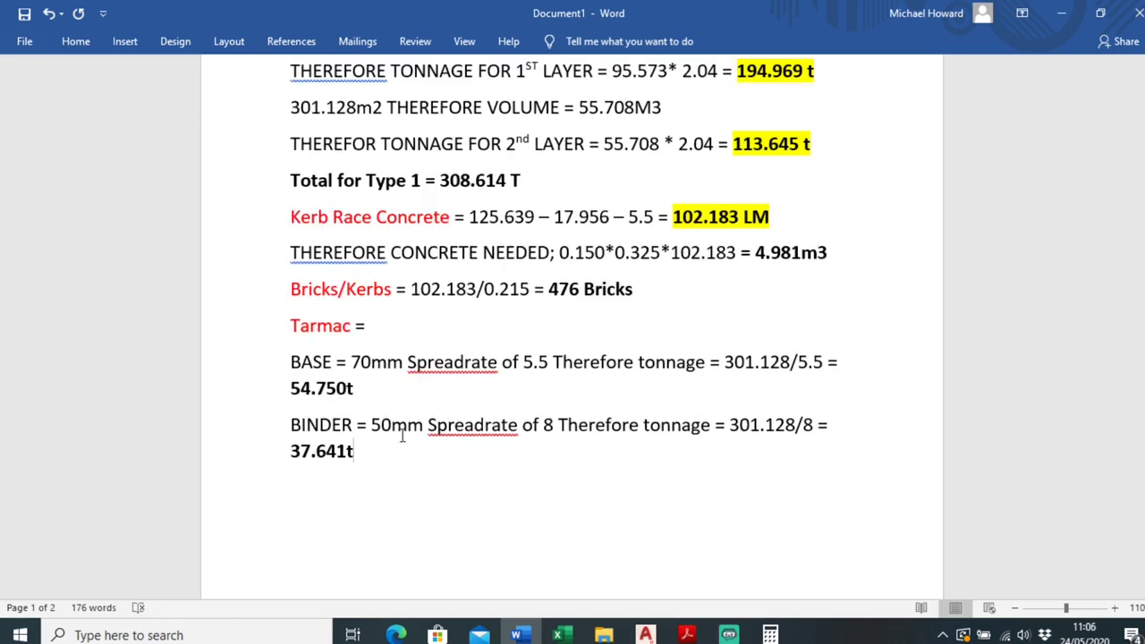
- Review the Road 5 tarmac lines and the Road 6 and 6 TH quantities in the Word document
scroll(430, 407, "down", 4)
scroll(429, 407, "up", 3)
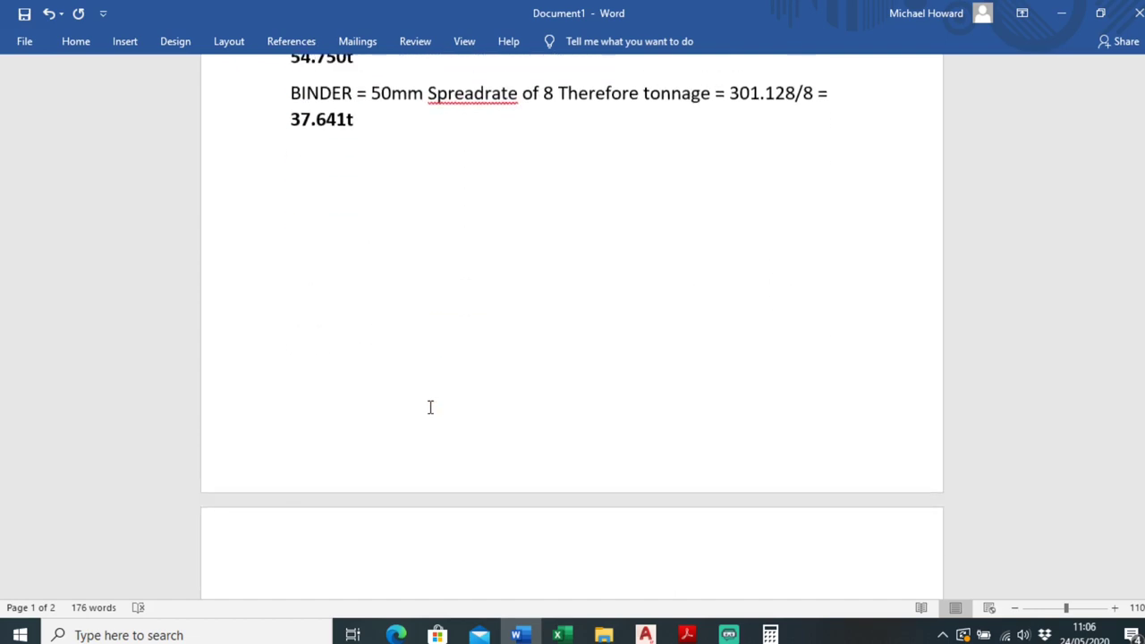
scroll(430, 399, "up", 2)
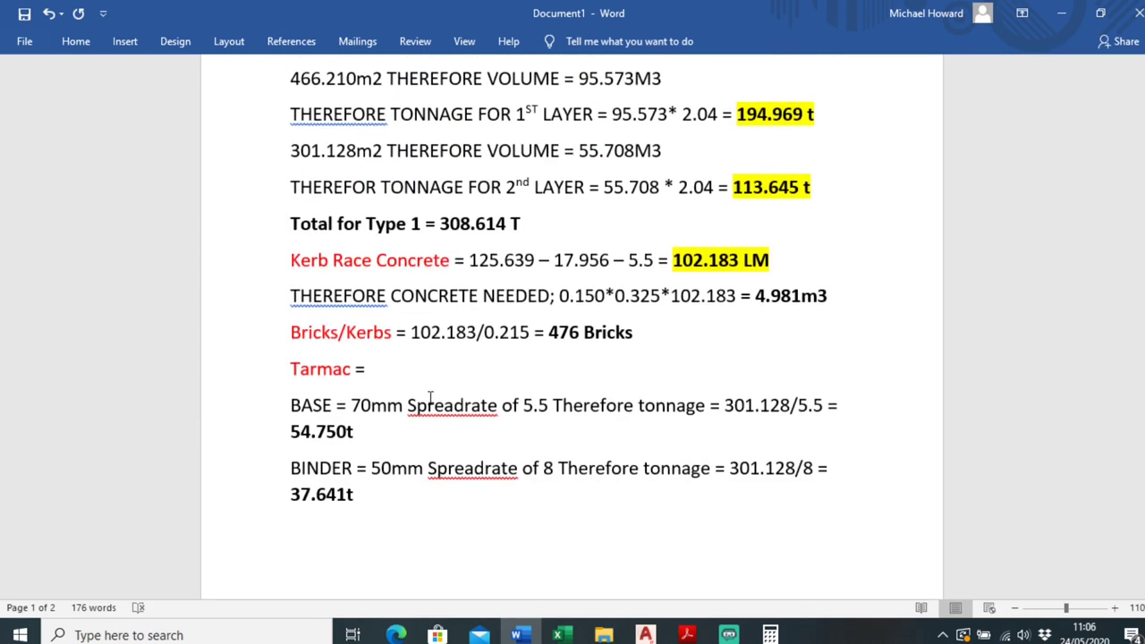
scroll(457, 404, "down", 3)
scroll(453, 403, "down", 4)
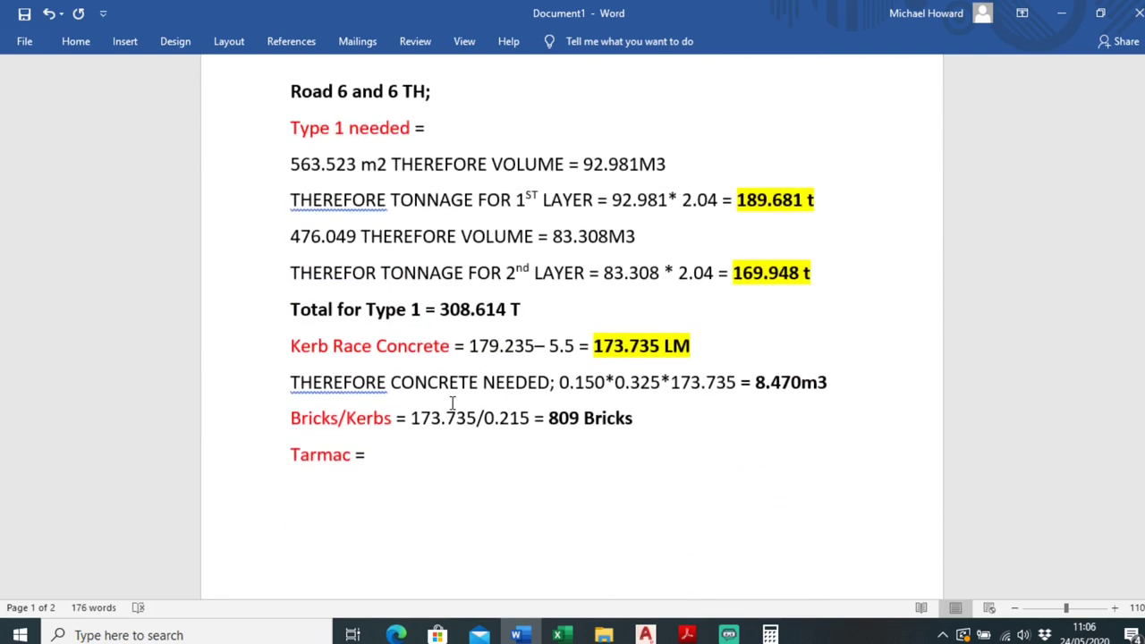
scroll(454, 403, "up", 1)
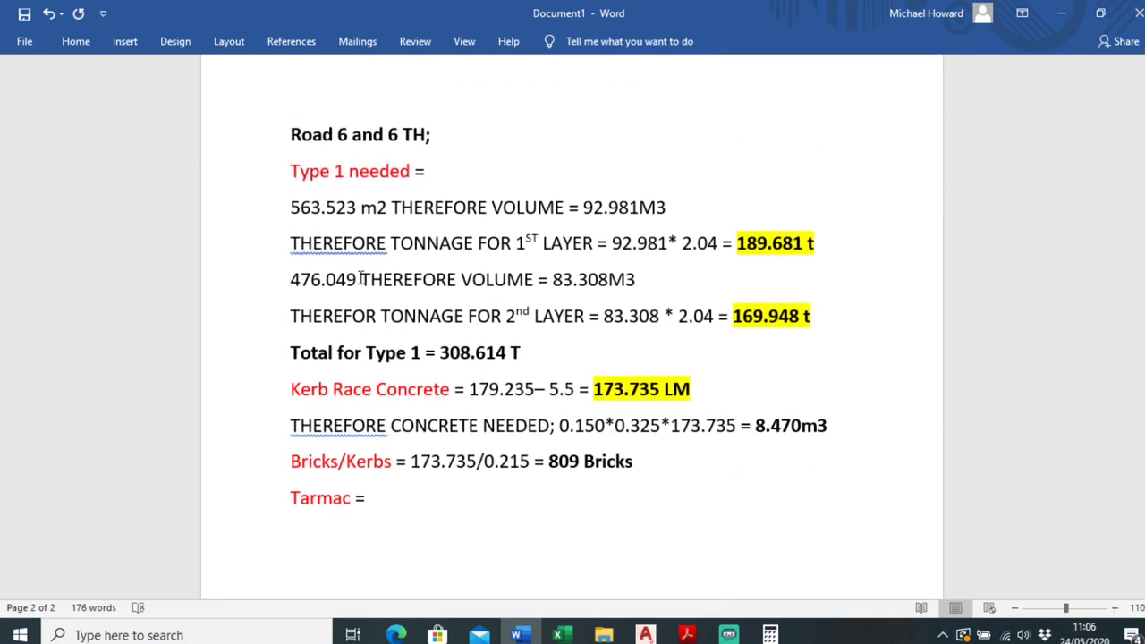
scroll(357, 273, "up", 1)
scroll(367, 278, "down", 2)
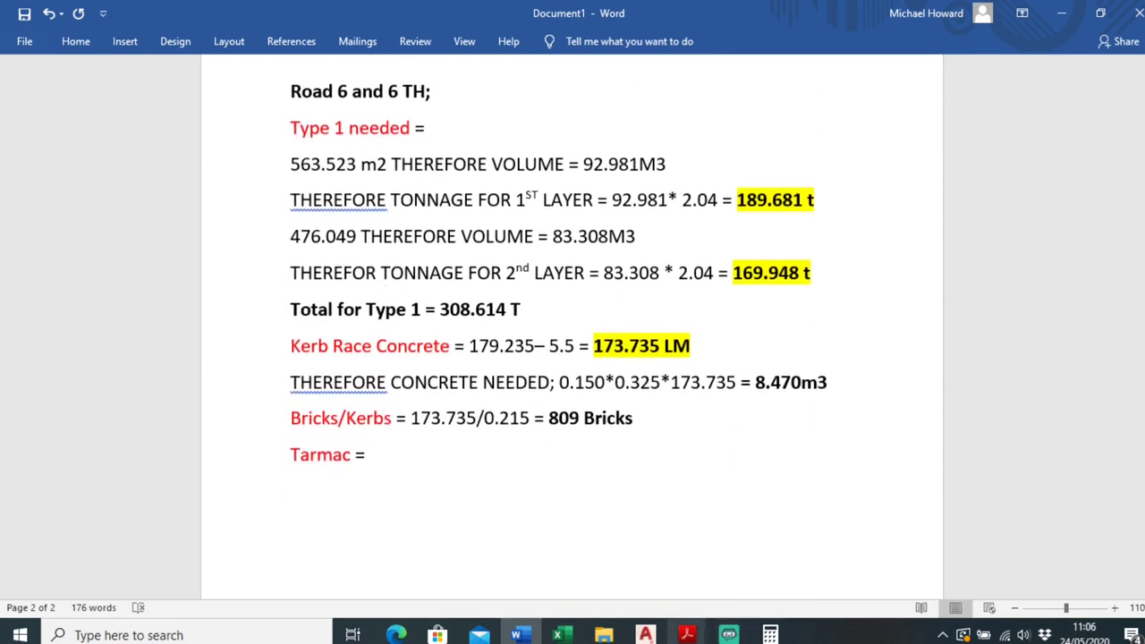
- Check the binder course thickness in the mews construction section on page 2 of ROAD INFO.pdf in Acrobat Reader
mouse_move(688, 632)
left_click(714, 586)
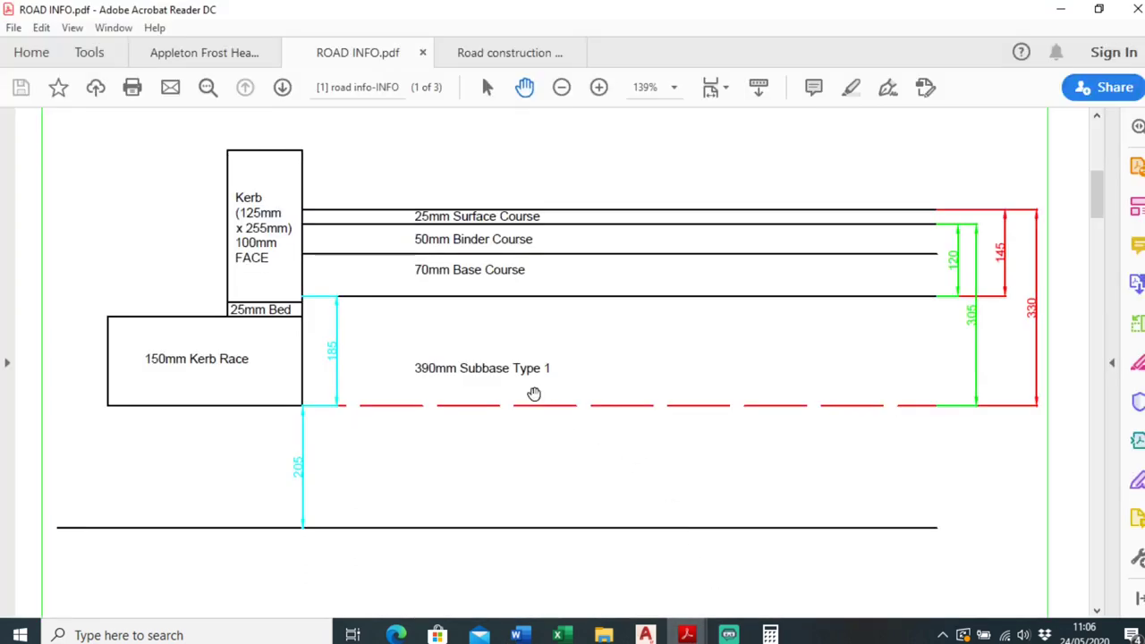
scroll(462, 353, "down", 2)
scroll(455, 368, "up", 2)
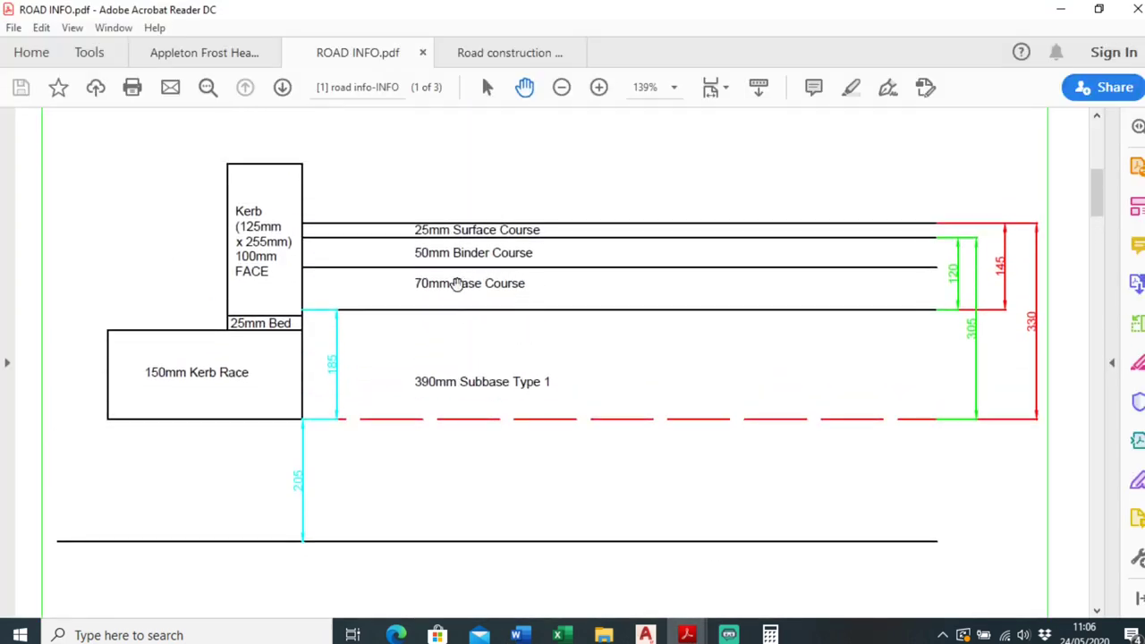
scroll(465, 305, "down", 5)
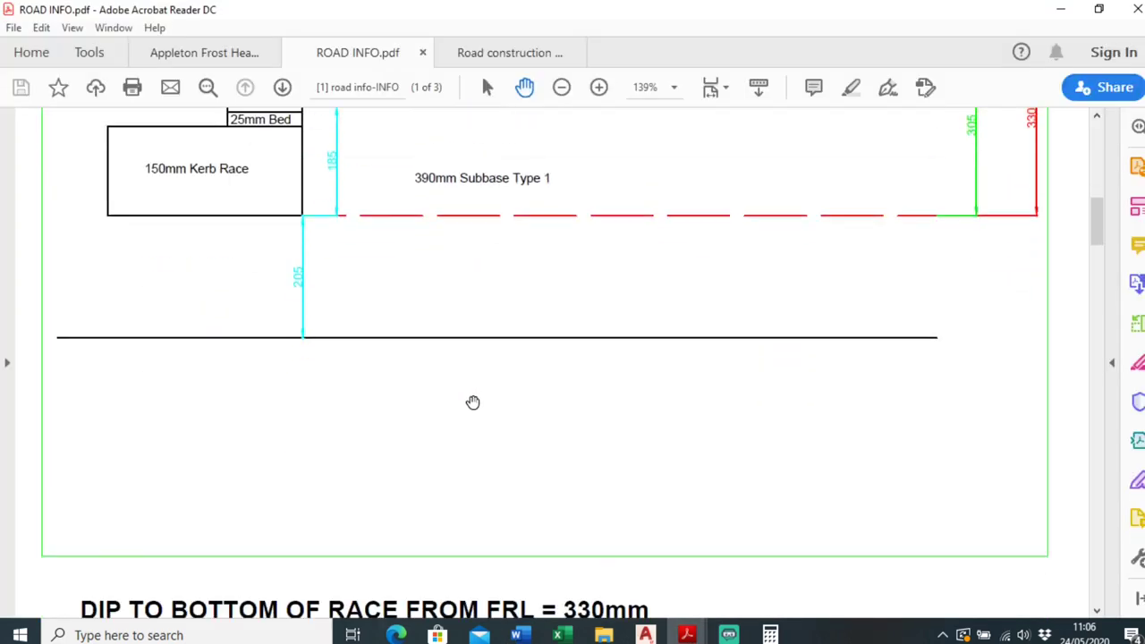
scroll(473, 402, "down", 5)
scroll(468, 403, "down", 3, "ctrl")
scroll(473, 403, "down", 5)
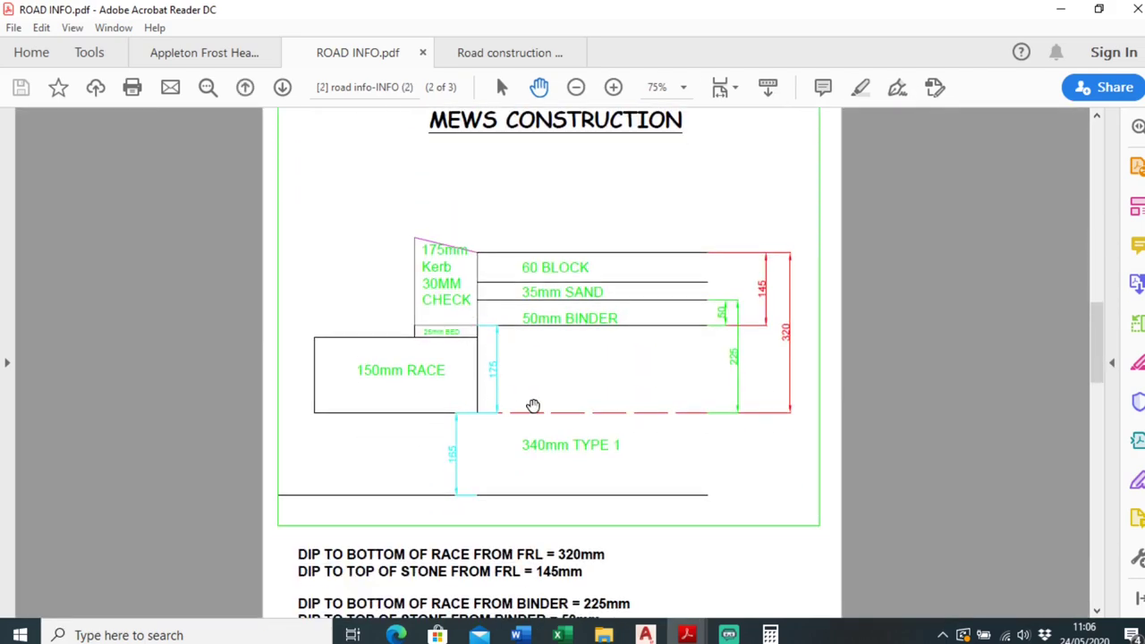
scroll(533, 407, "up", 1, "ctrl")
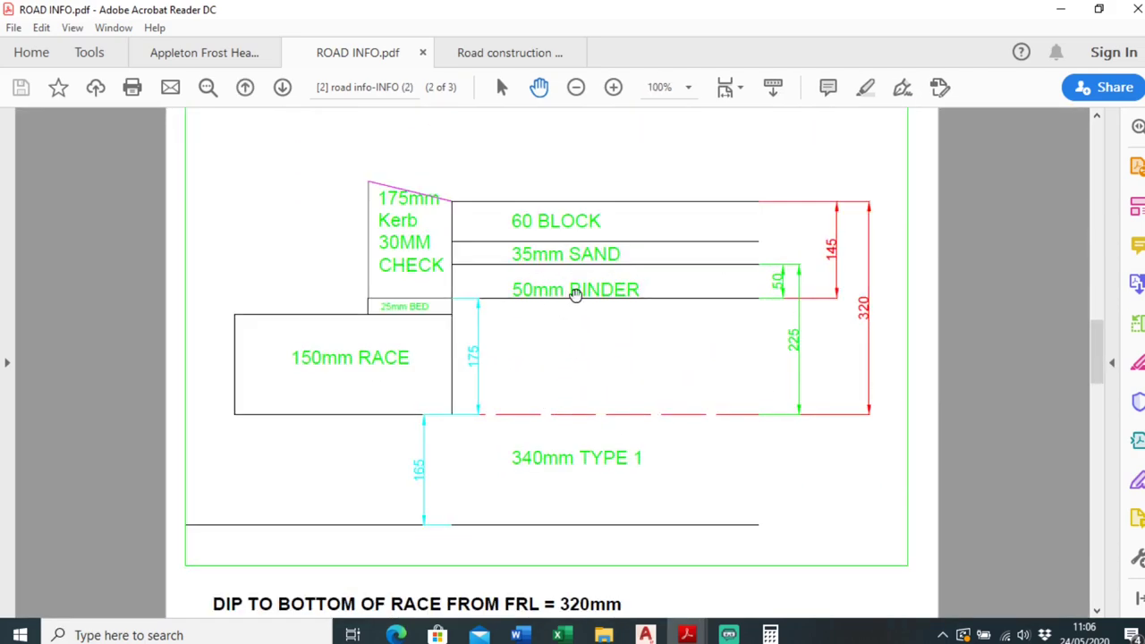
- Check the layer thicknesses in the Typical Mews Court Construction detail on Road construction Details Sheet 1, and return to the Word document
left_click(423, 52)
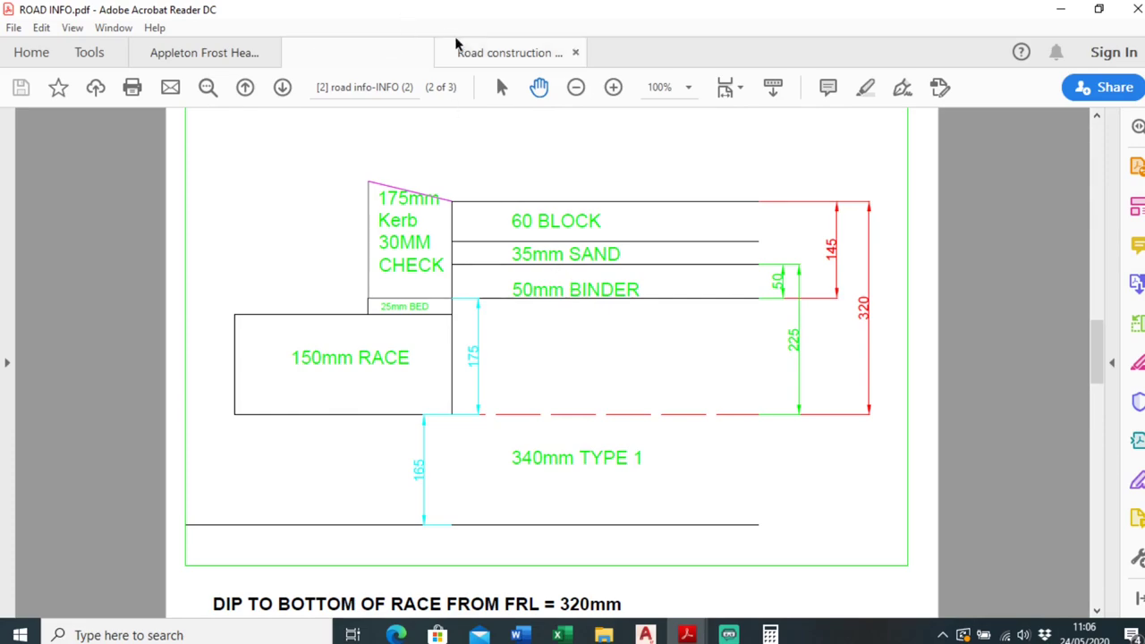
left_click(456, 49)
scroll(469, 320, "down", 2, "ctrl")
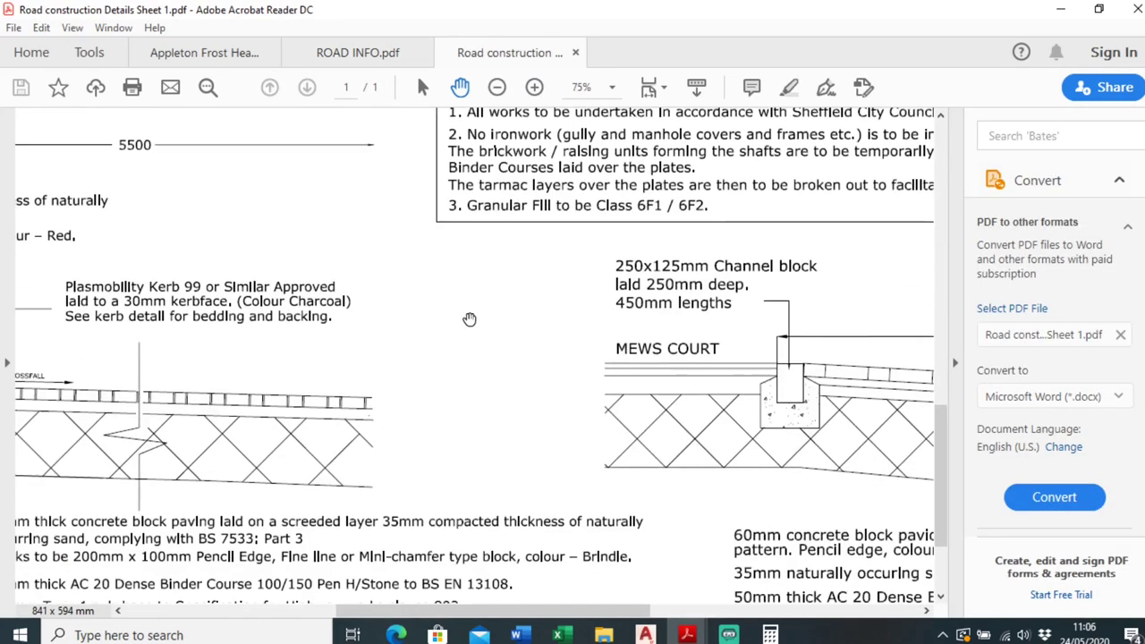
scroll(469, 319, "down", 3)
scroll(456, 327, "left", 5, "shift")
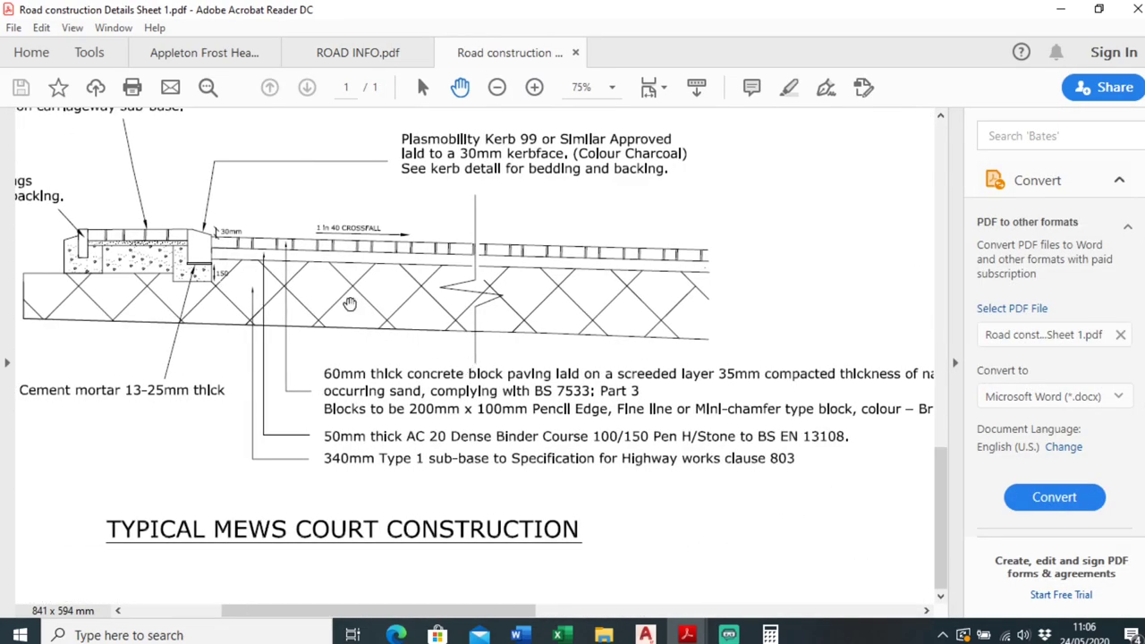
scroll(350, 305, "up", 1, "ctrl")
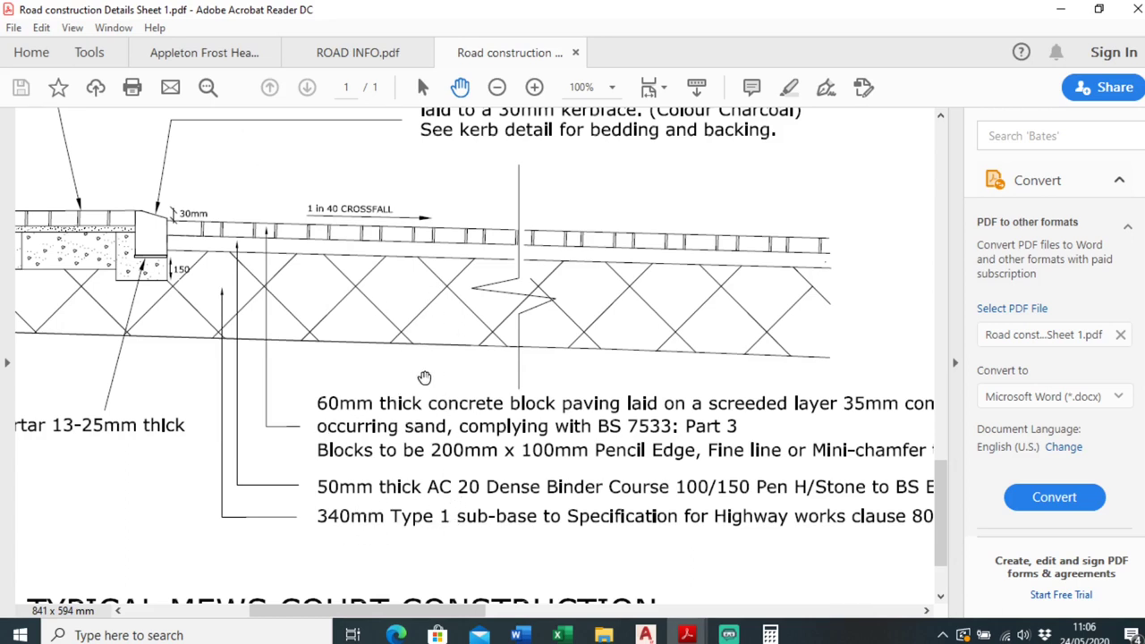
left_click(1064, 9)
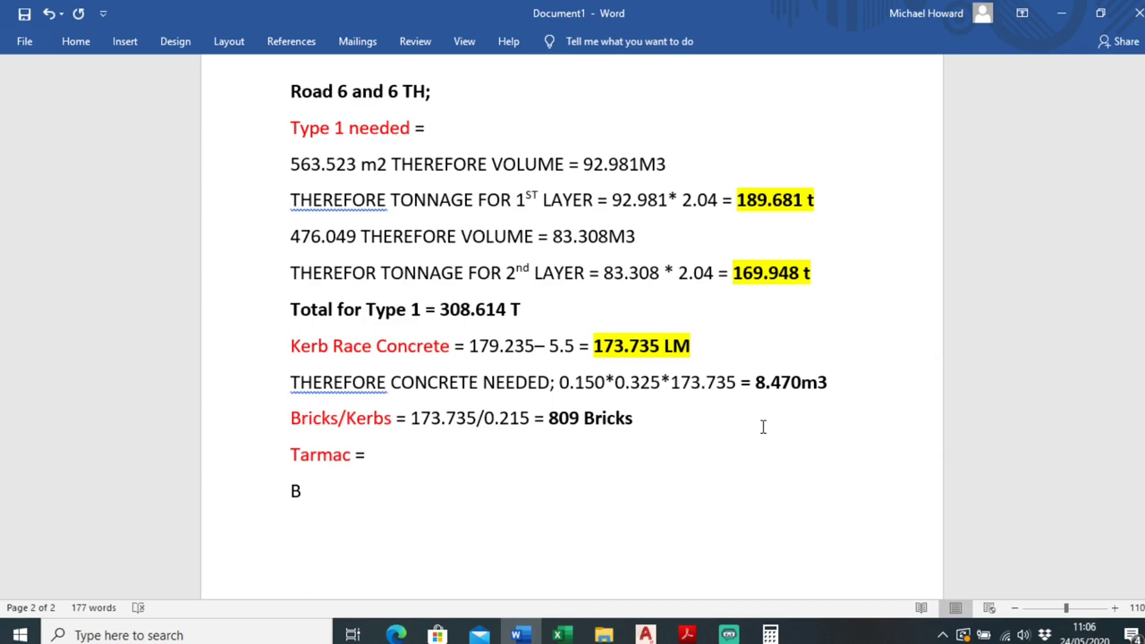
- Write "BINDER =" on the line below the Road 6 and 6 TH Tarmac heading
type("inder")
key("BackSpace")
key("BackSpace")
key("BackSpace")
key("BackSpace")
type("INDER =")
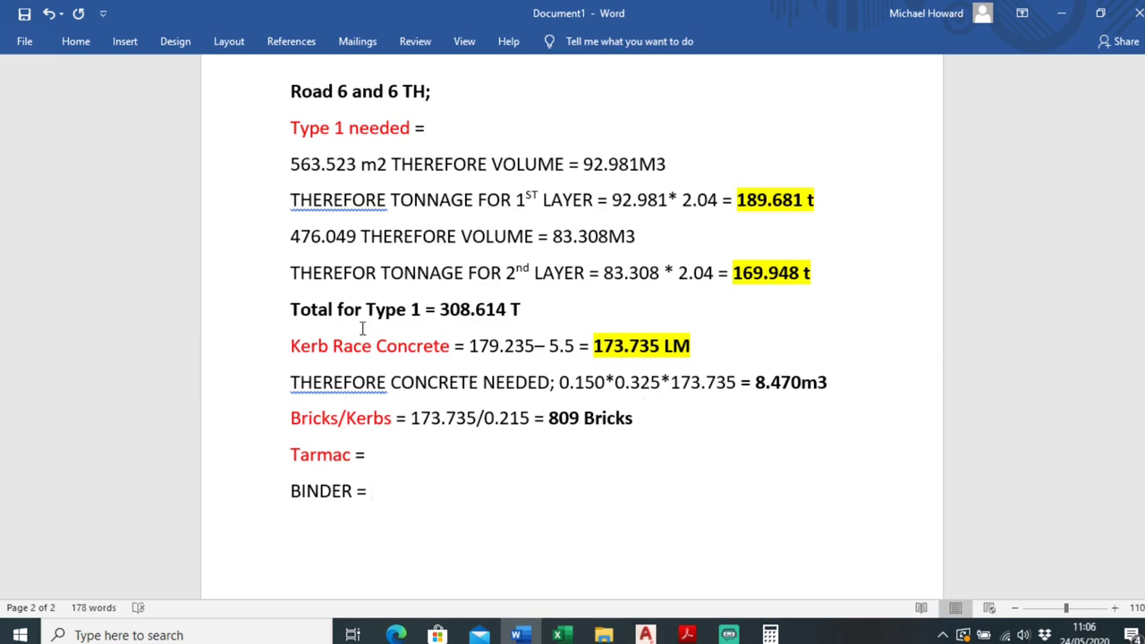
- Add the second-layer area and the spread rate label to the binder line as "476.049M2 Spreadrate"
double_click(357, 233)
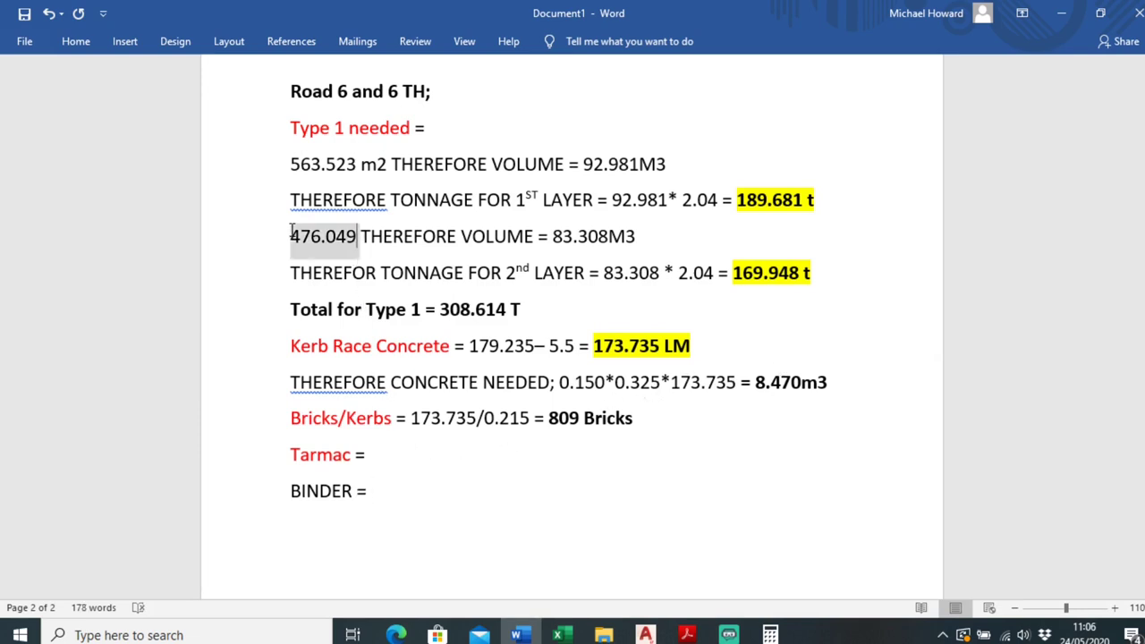
left_click(452, 496)
type("47")
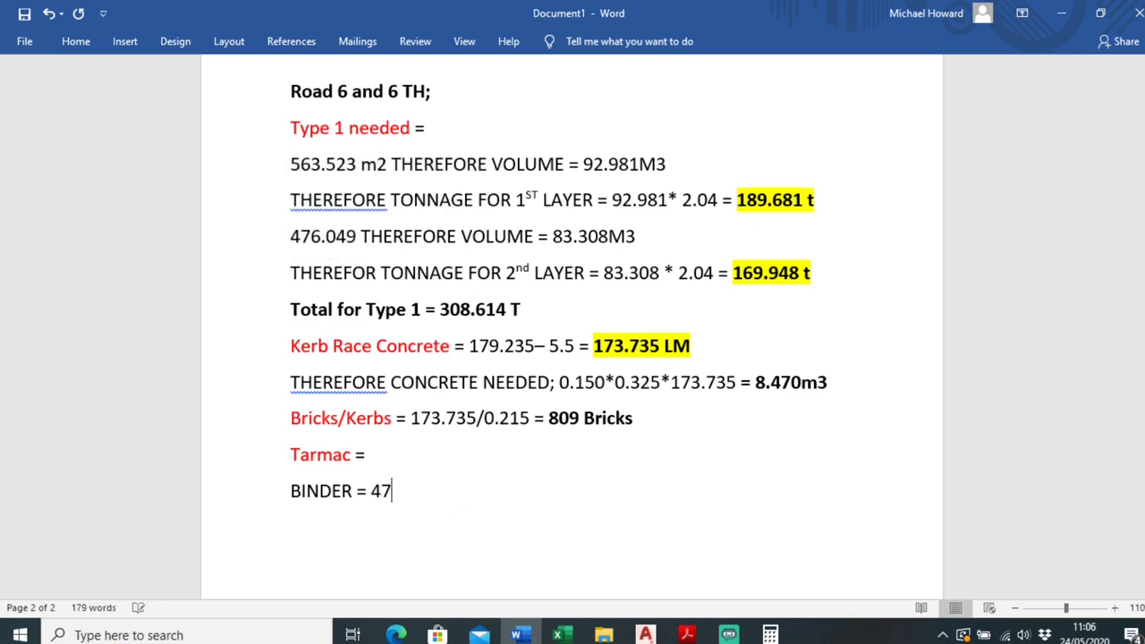
type("6.049 Spread")
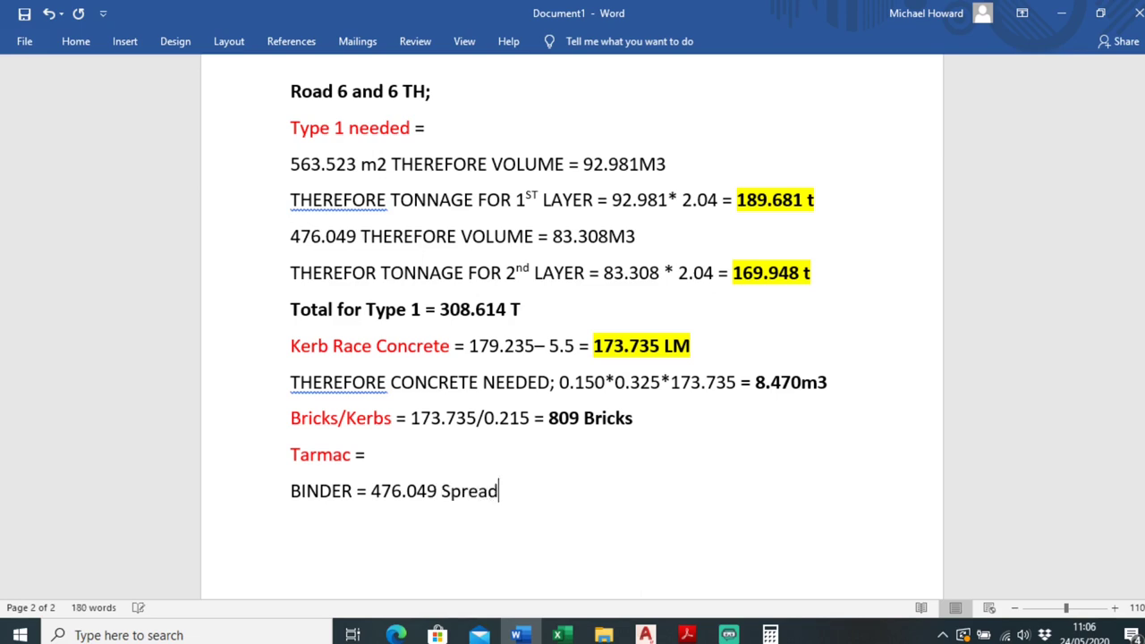
type("rate")
left_click(438, 492)
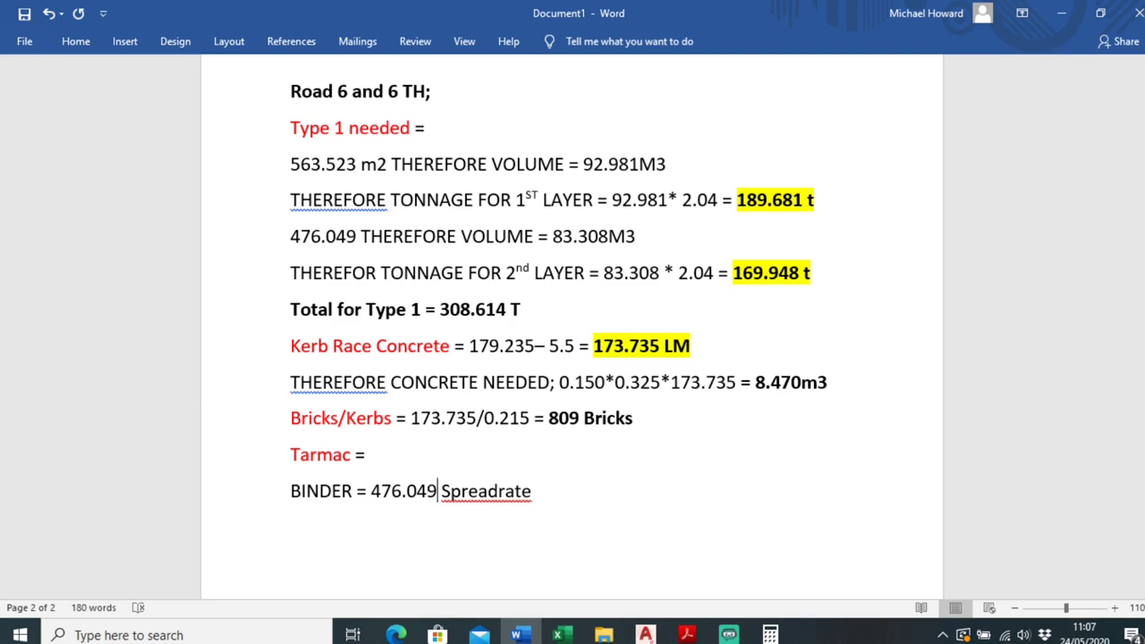
type("M2")
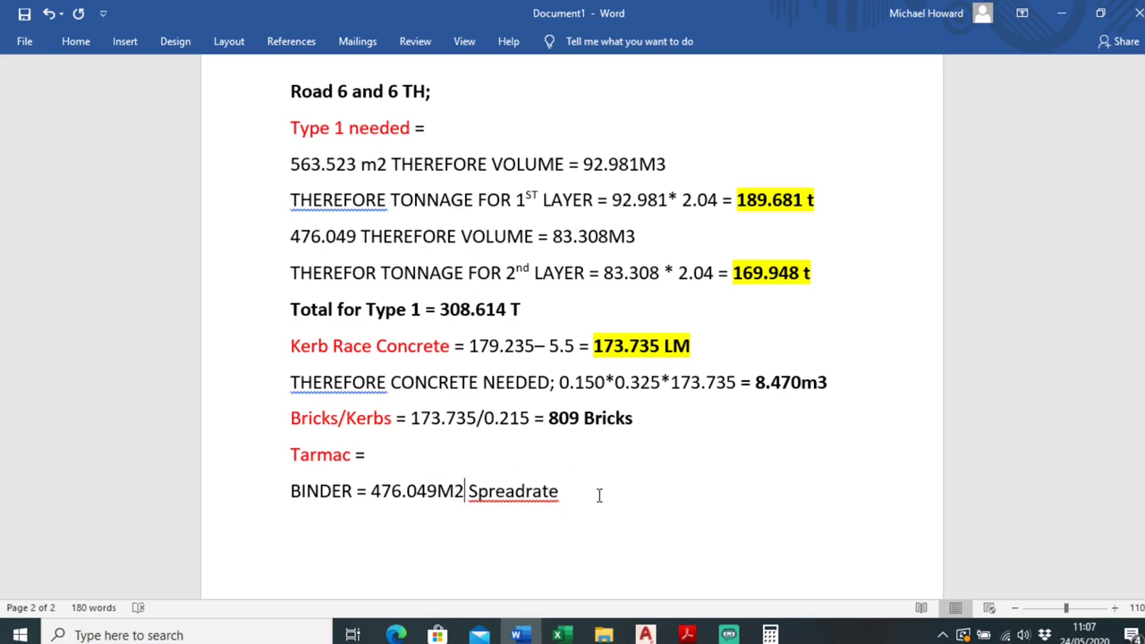
- Check the Road 5 binder spread rate, and continue the Road 6 binder line with "of 8 THEREFORE TONNAGE = 476.049/8 ="
left_click(599, 496)
scroll(593, 488, "up", 10)
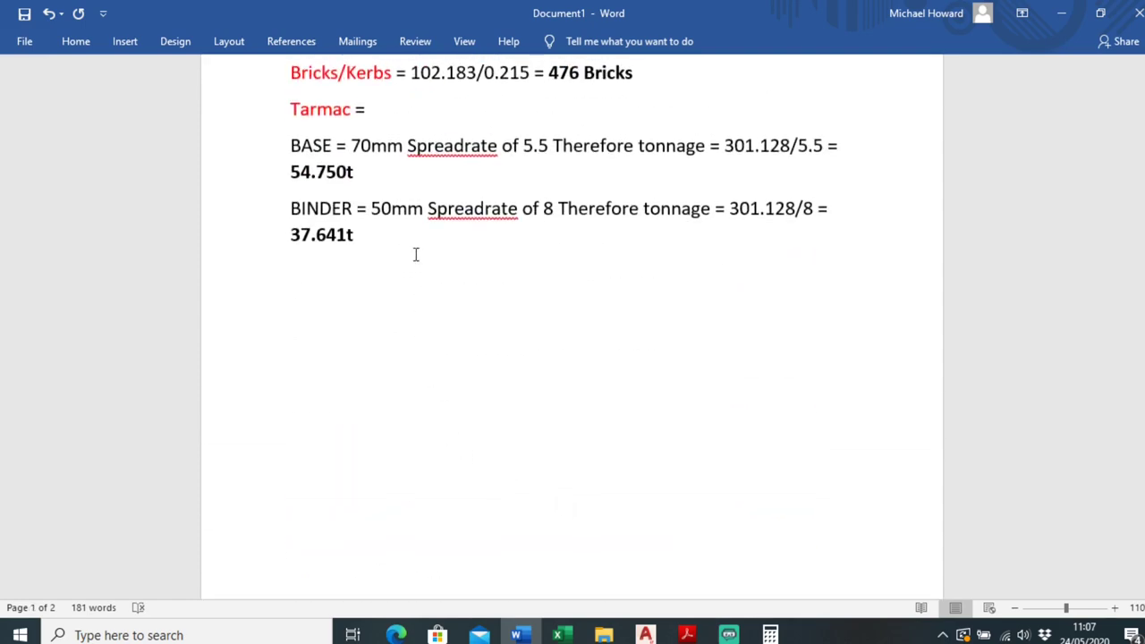
scroll(760, 322, "down", 12)
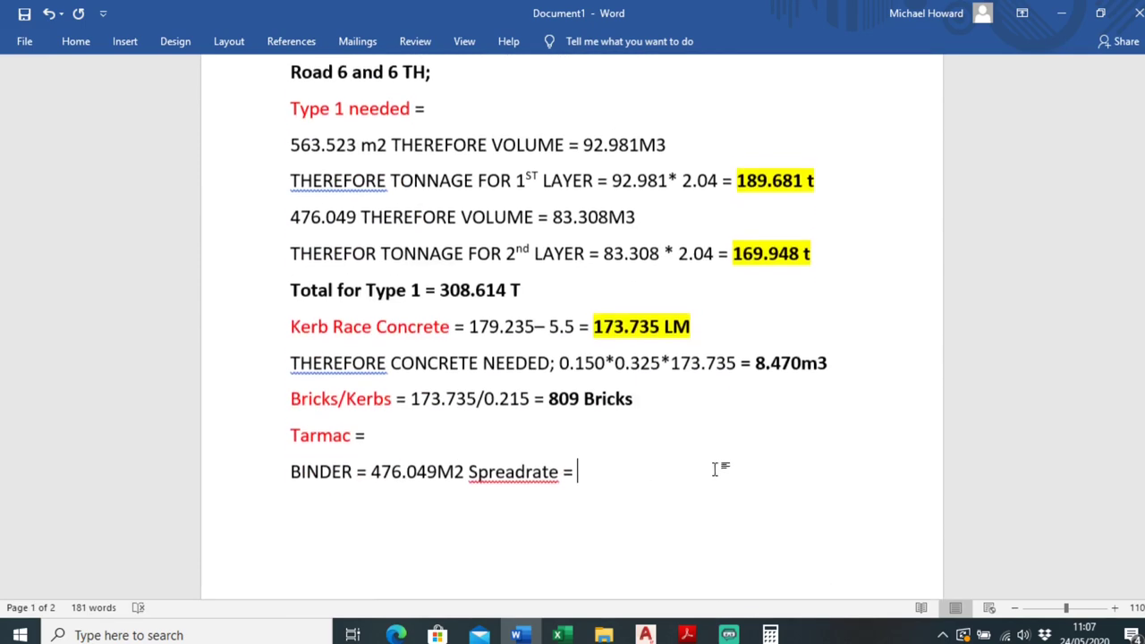
scroll(646, 453, "up", 2)
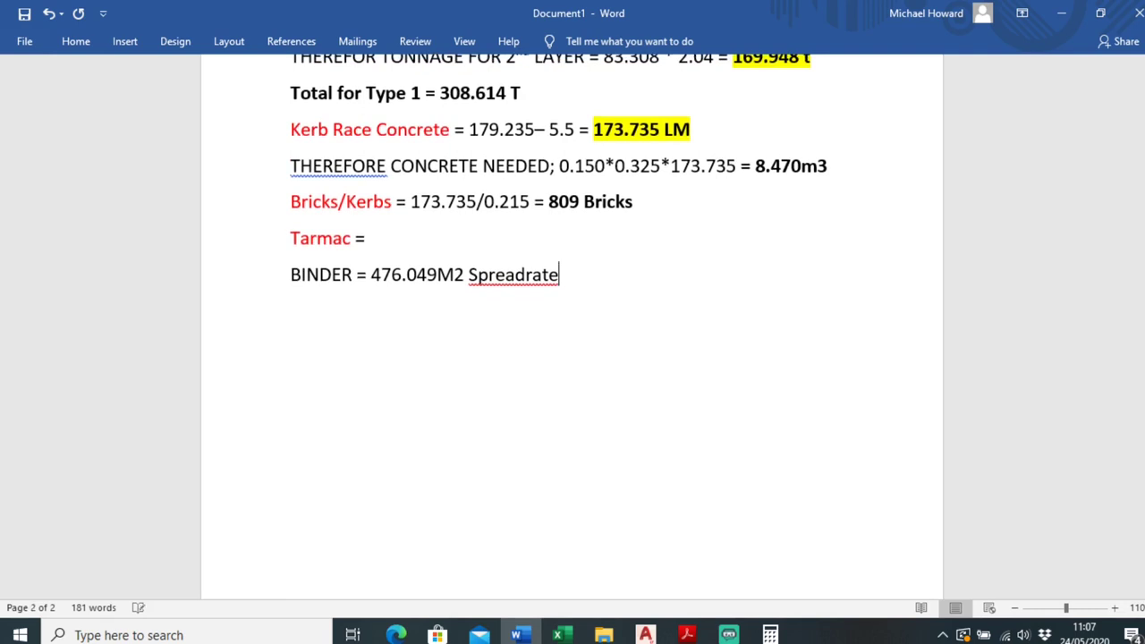
type("of 8 THERE")
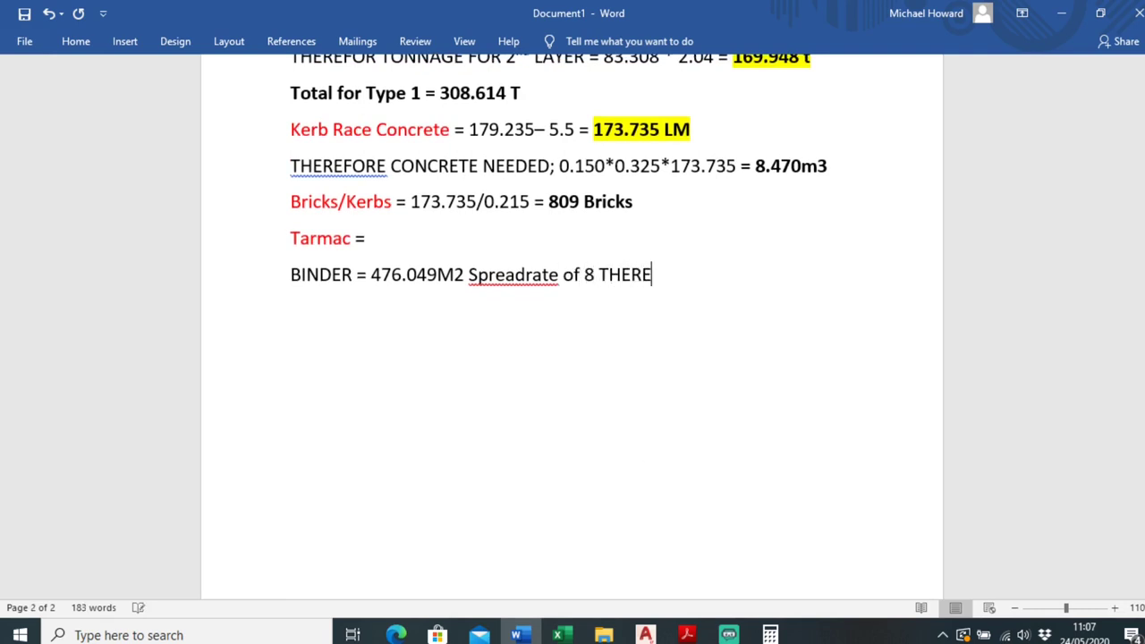
type("FORE TONNAGE")
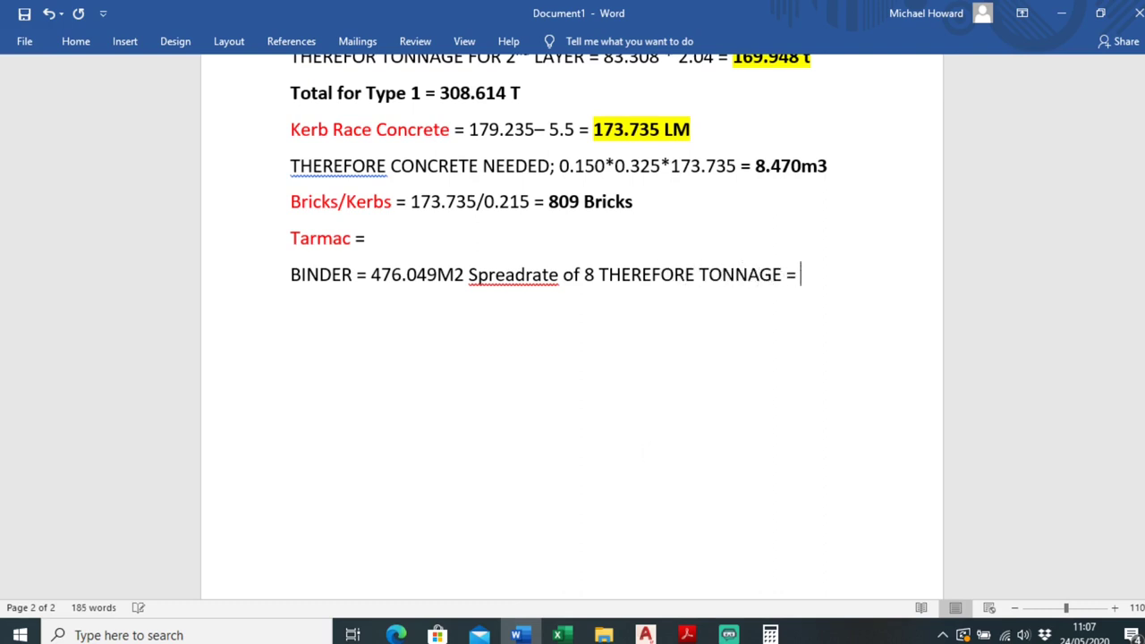
type(" = 476.049/8 =")
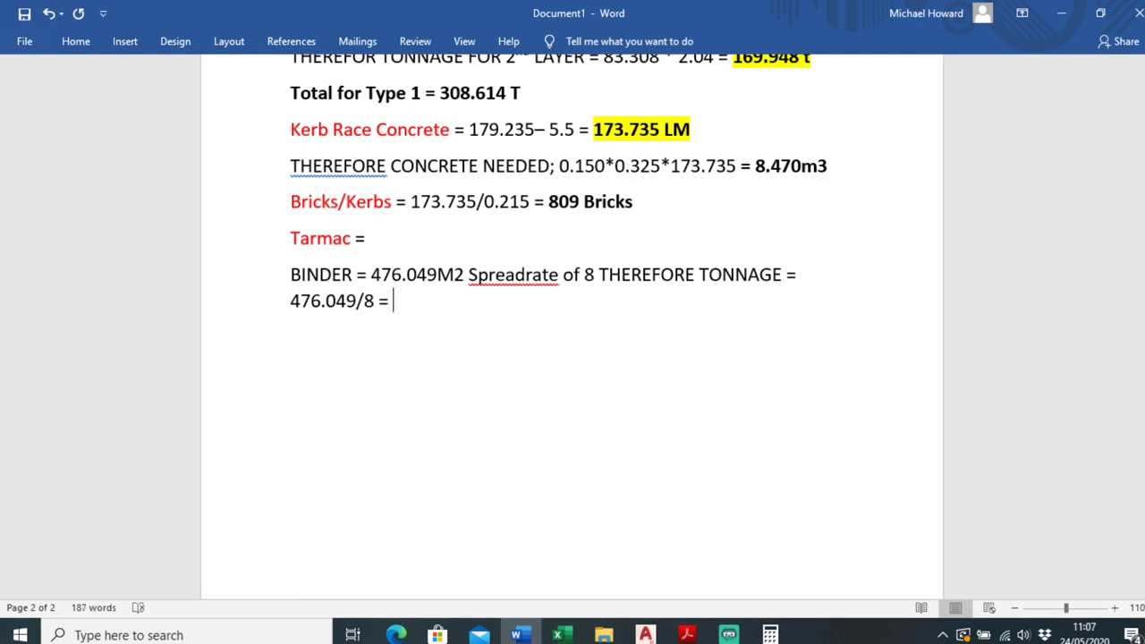
- Enter the Road 6 binder tonnage as "59.506T" and make it bold
type("506T")
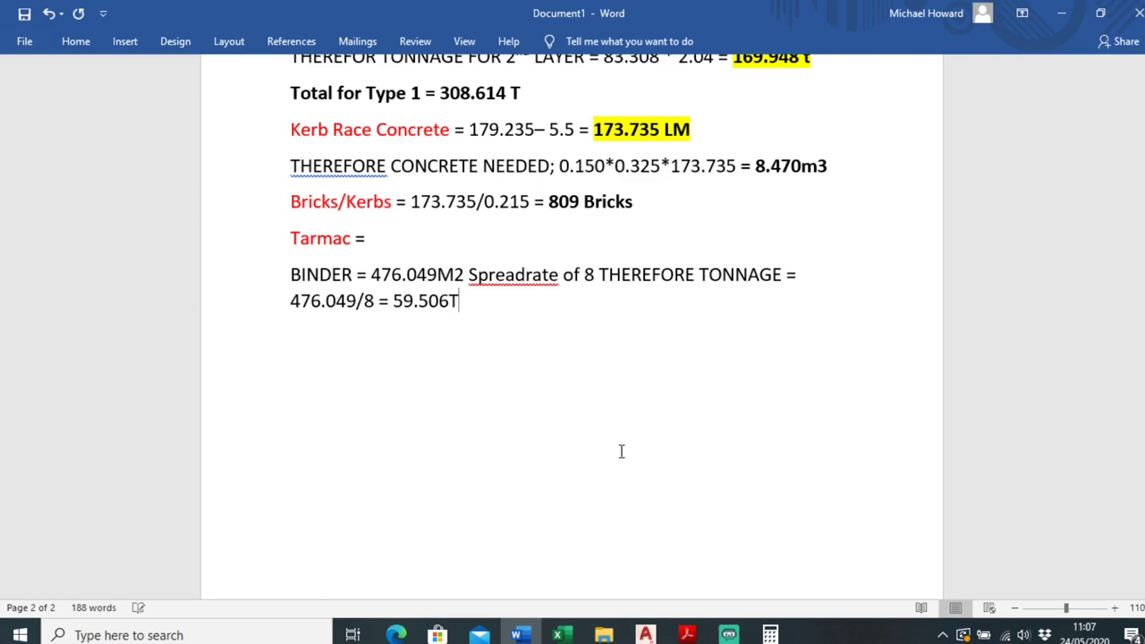
left_click_drag(460, 304, 394, 306)
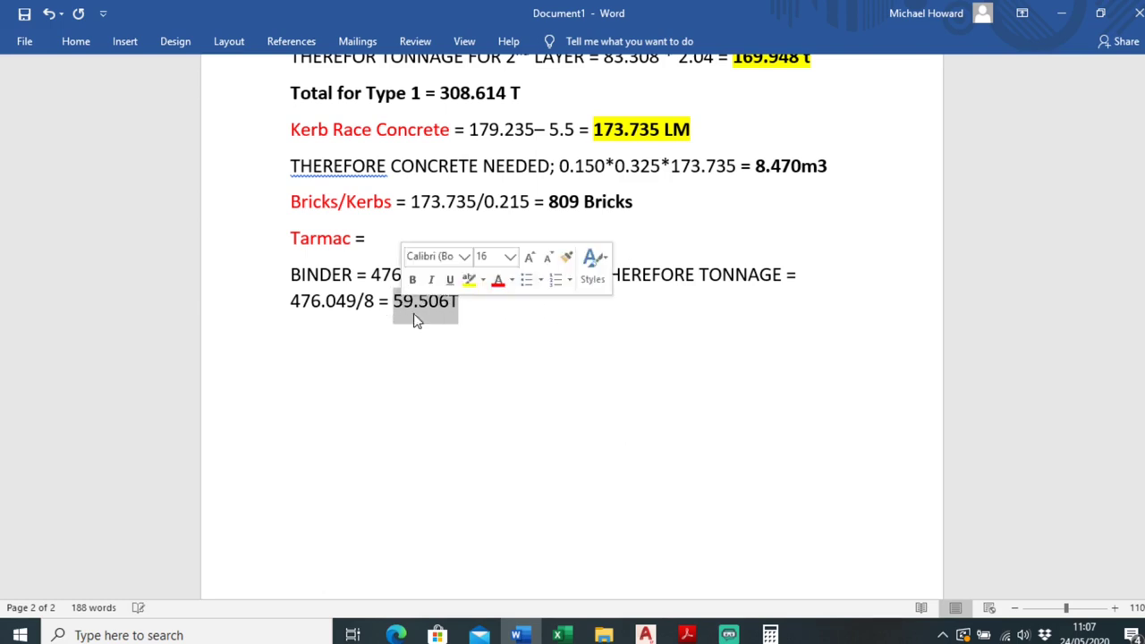
left_click(413, 280)
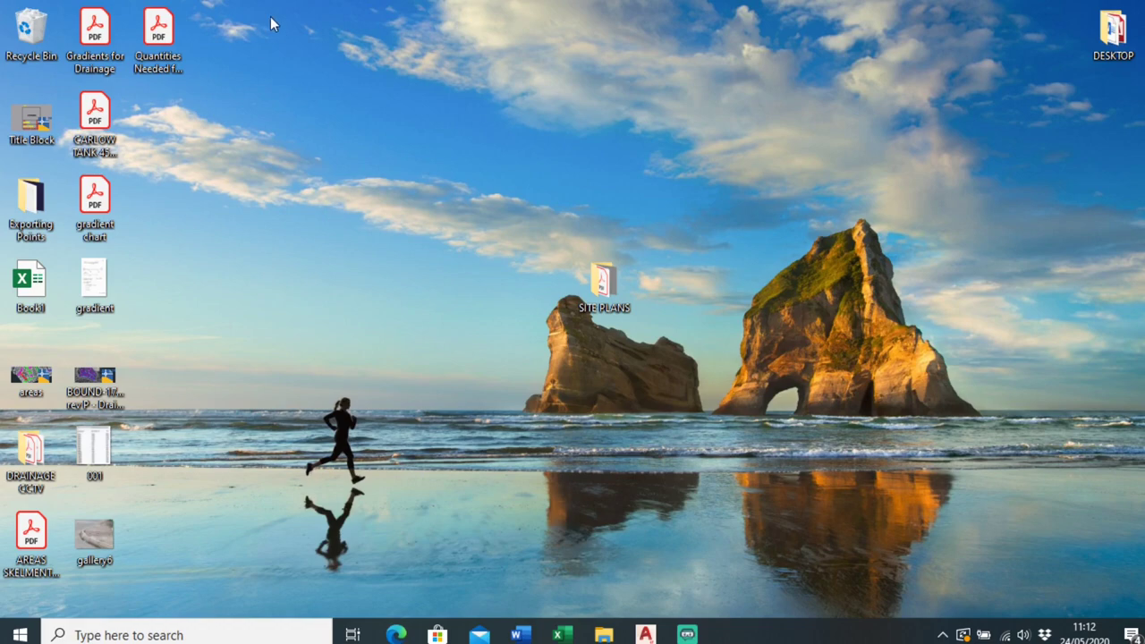
- Open the Quantities Needed for Road 5 PDF from the desktop, maximize it without the tools pane, and view its summary at 100%
double_click(163, 40)
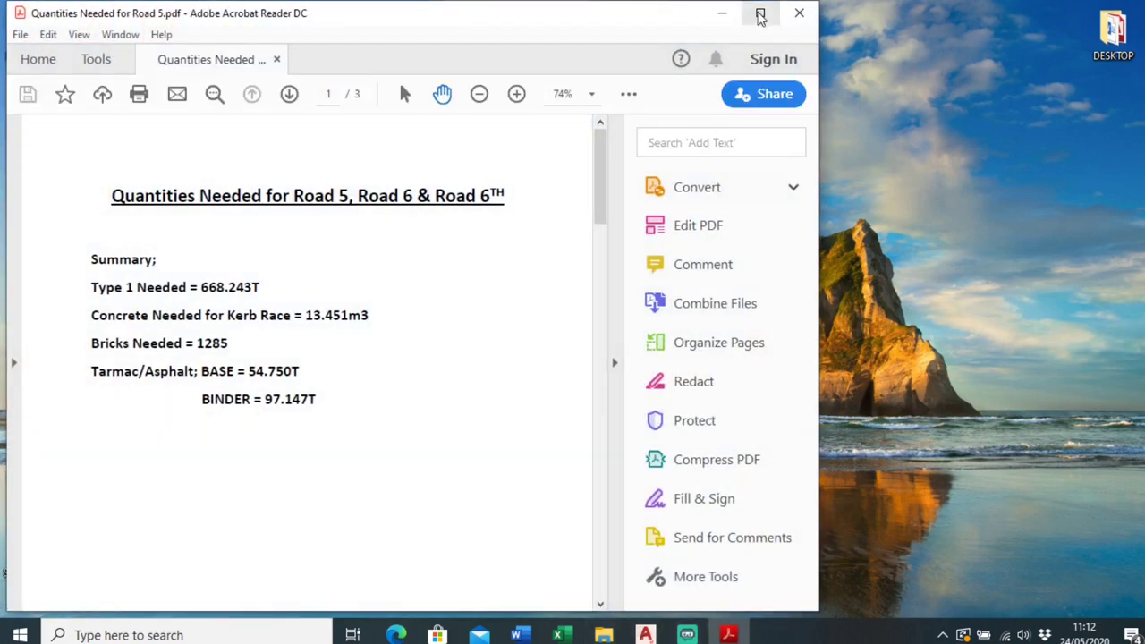
left_click(760, 14)
left_click(955, 362)
key("ctrl+1")
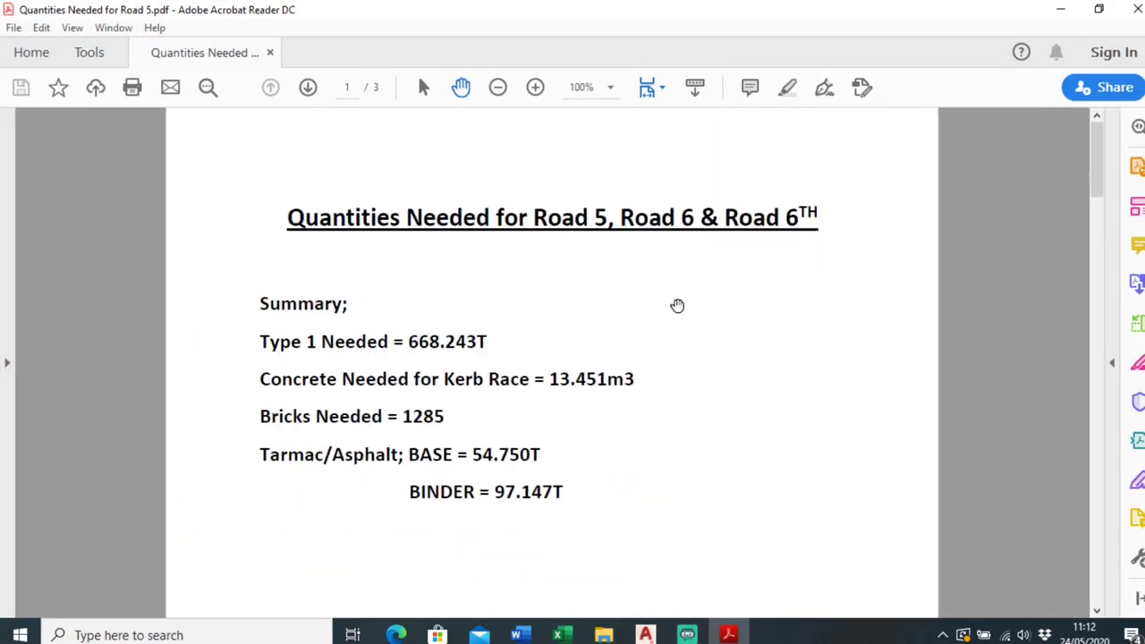
scroll(528, 269, "down", 1)
scroll(530, 224, "down", 1)
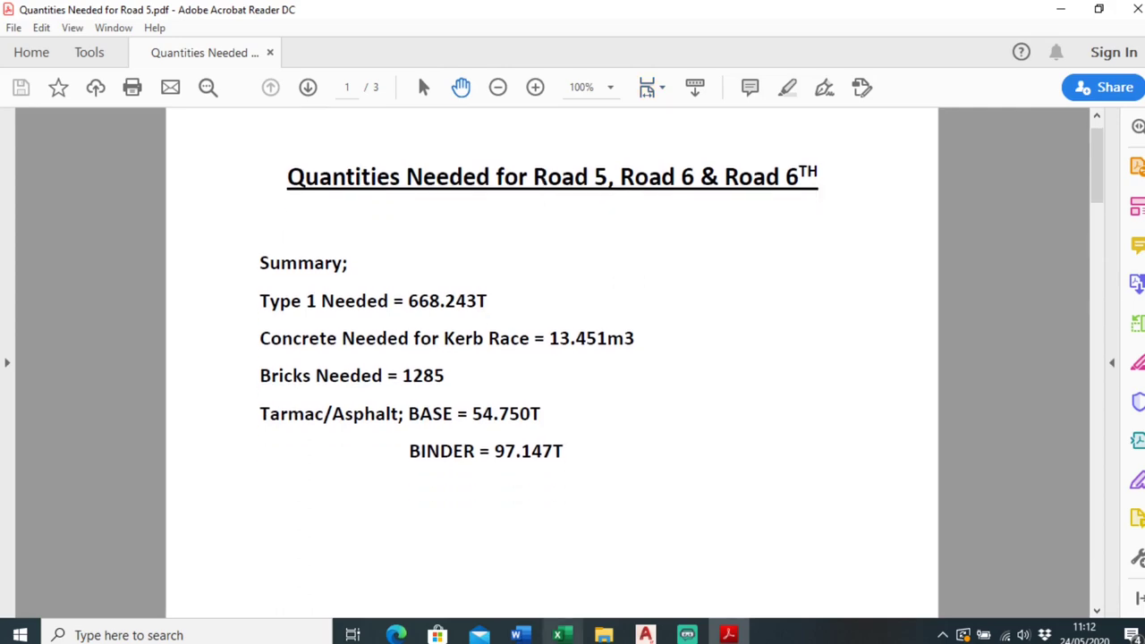
- Switch to AutoCAD and examine the Road 5, Road 6 and Road 6TH outlines on the site plan
key("alt+Tab")
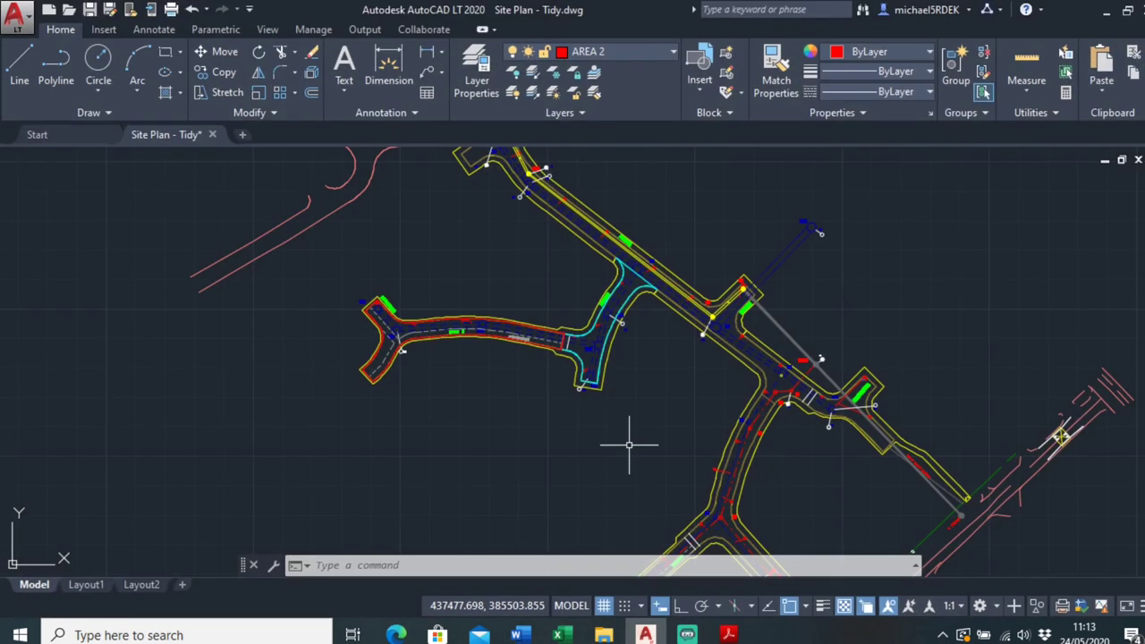
scroll(598, 301, "up", 4)
scroll(598, 300, "down", 3)
middle_click_drag(598, 301, 313, 422)
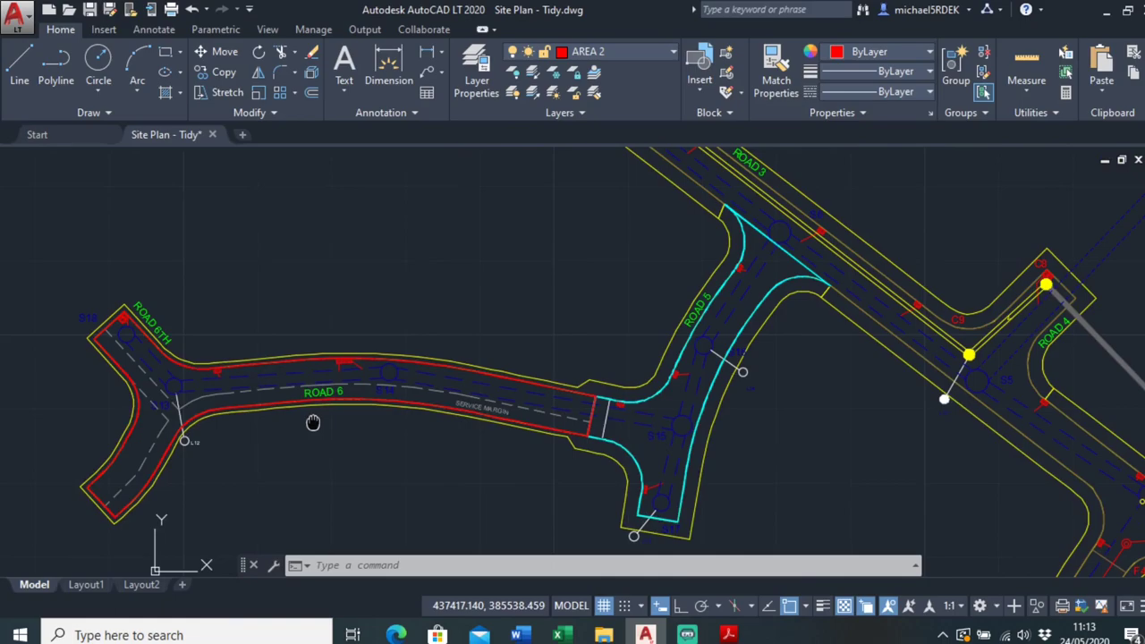
- Return to the quantities PDF and review the Type 1, kerb race concrete, bricks and tarmac totals in the summary
key("alt+Tab")
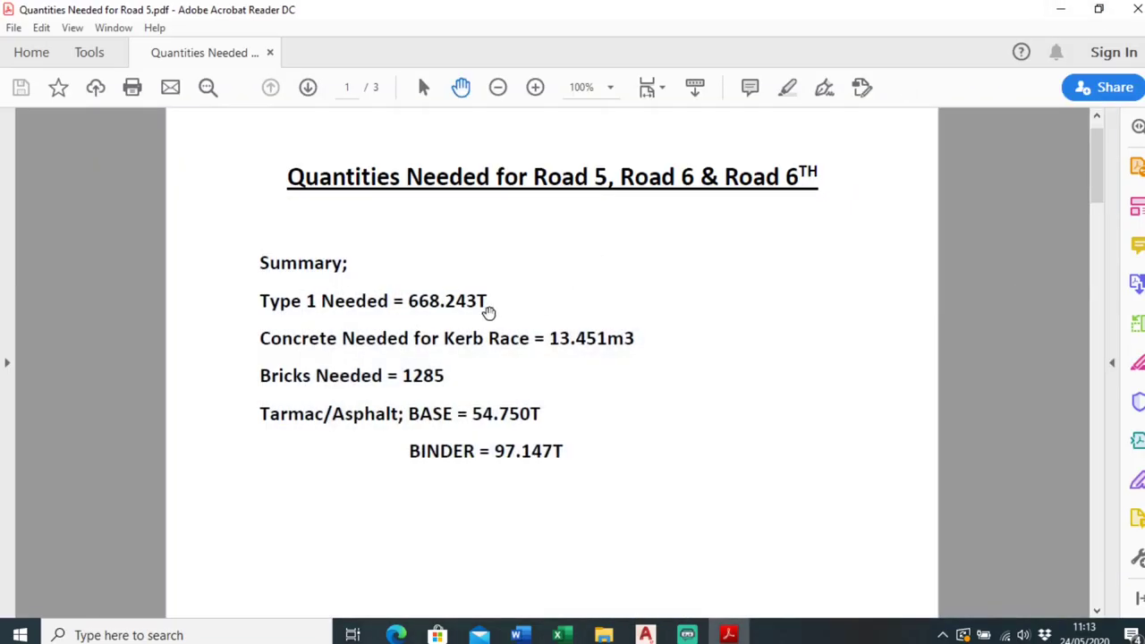
scroll(412, 342, "down", 2)
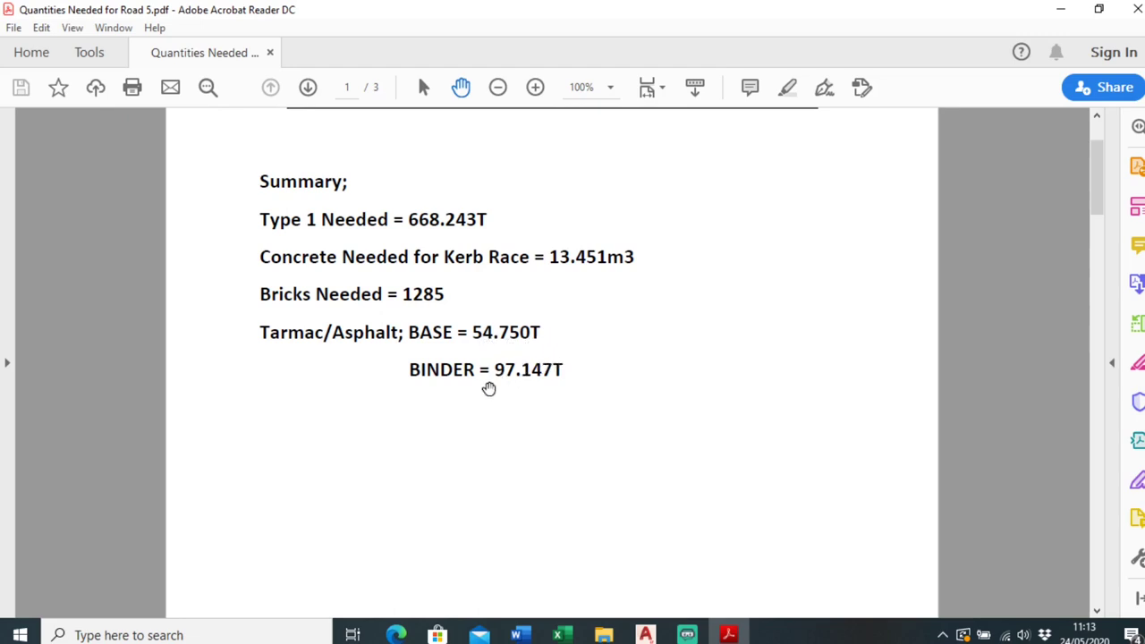
scroll(542, 381, "down", 2)
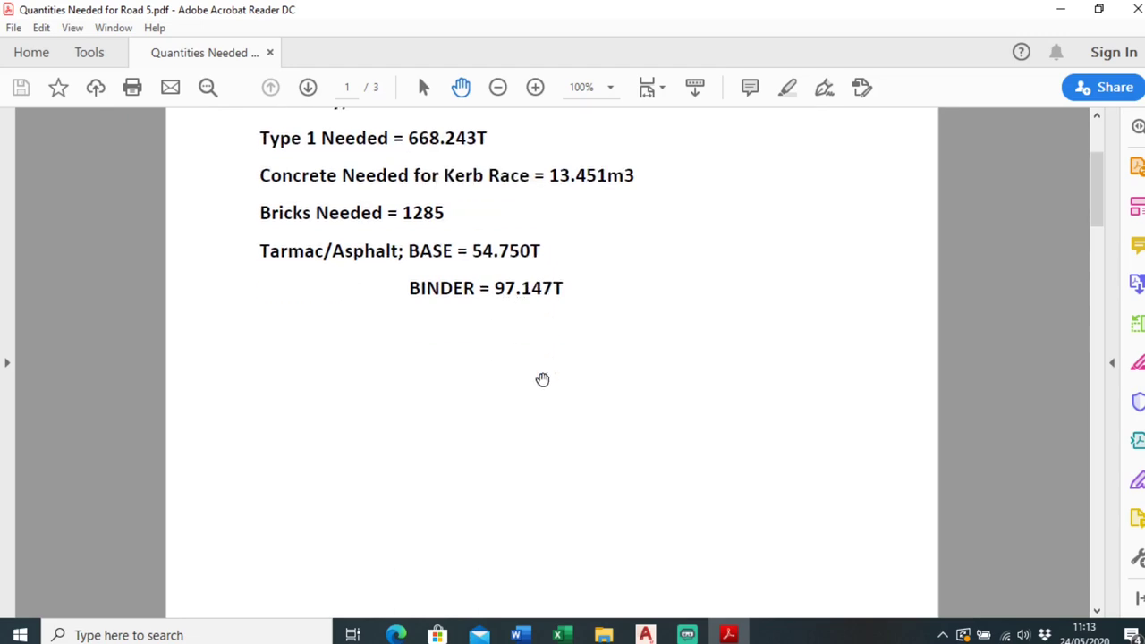
scroll(538, 374, "up", 5)
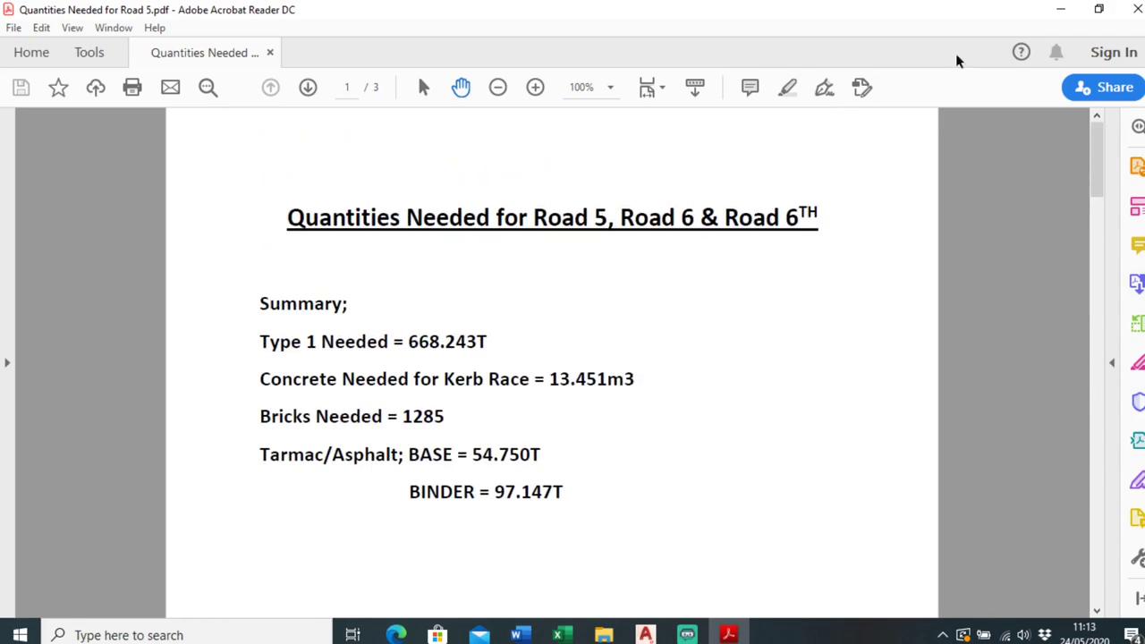
- Minimize the quantities PDF and bring back the AutoCAD site plan to view the measured roads once more
left_click(1062, 11)
left_click(646, 635)
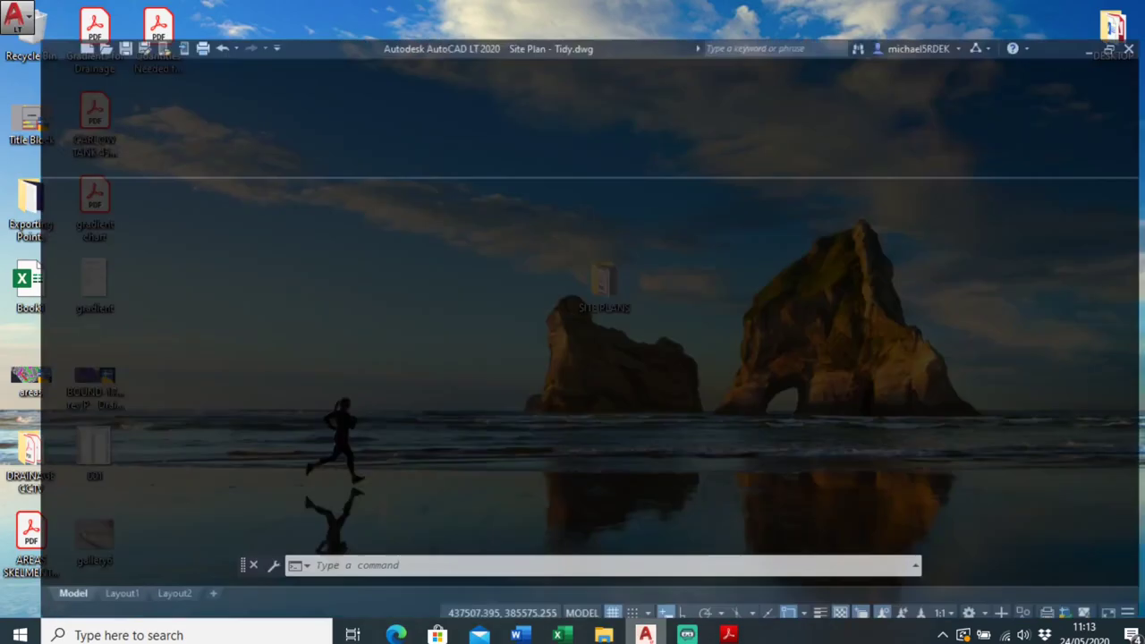
scroll(734, 235, "up", 2)
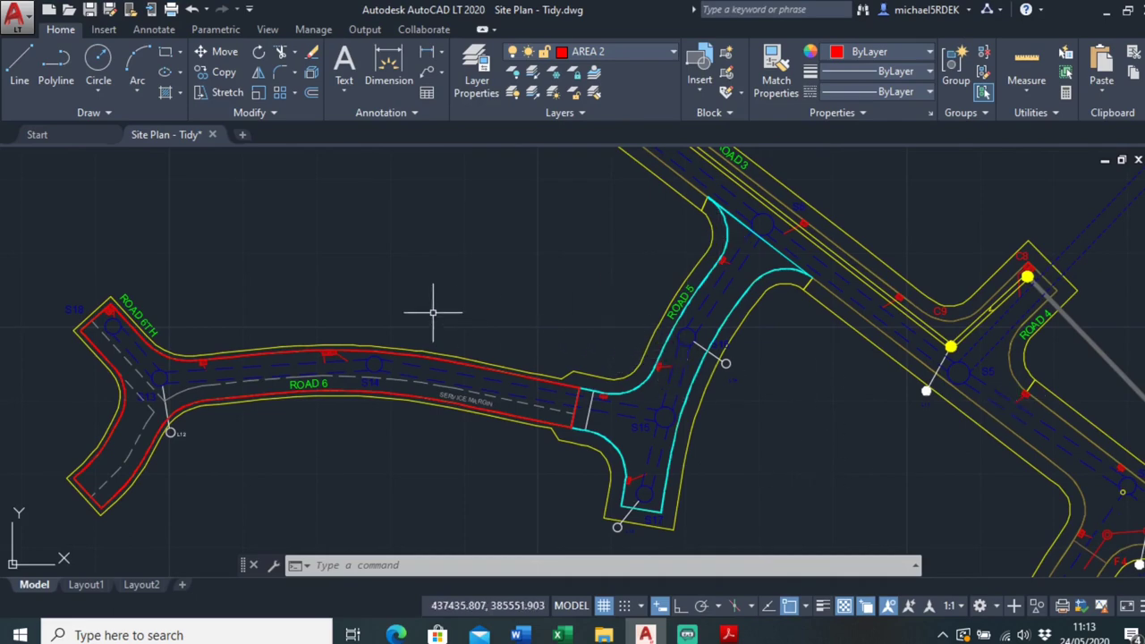
scroll(410, 372, "down", 1)
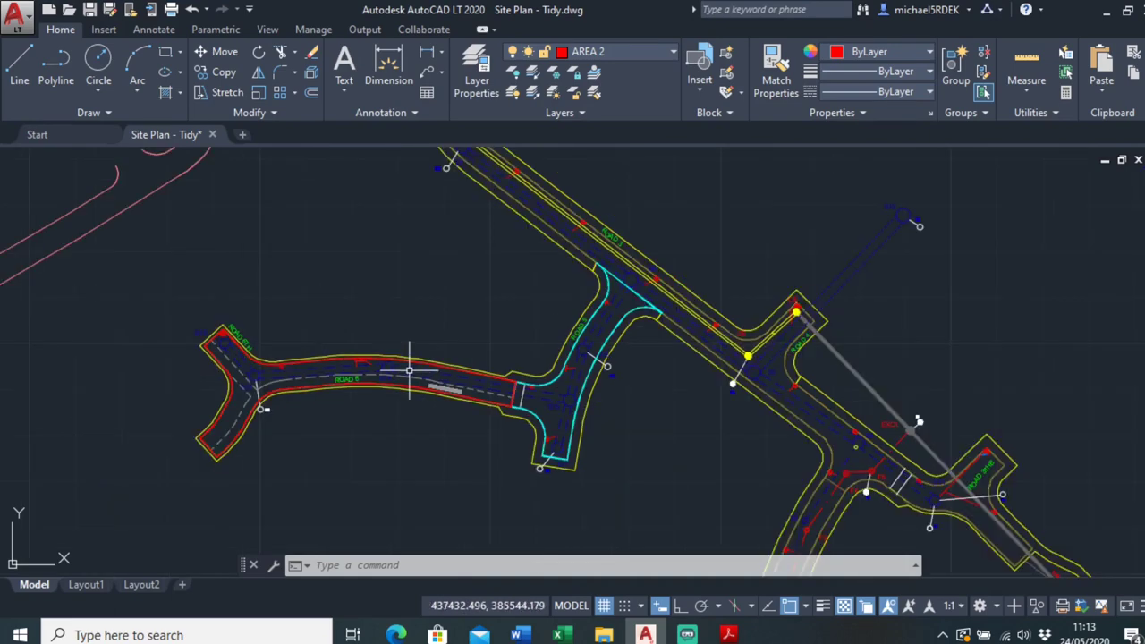